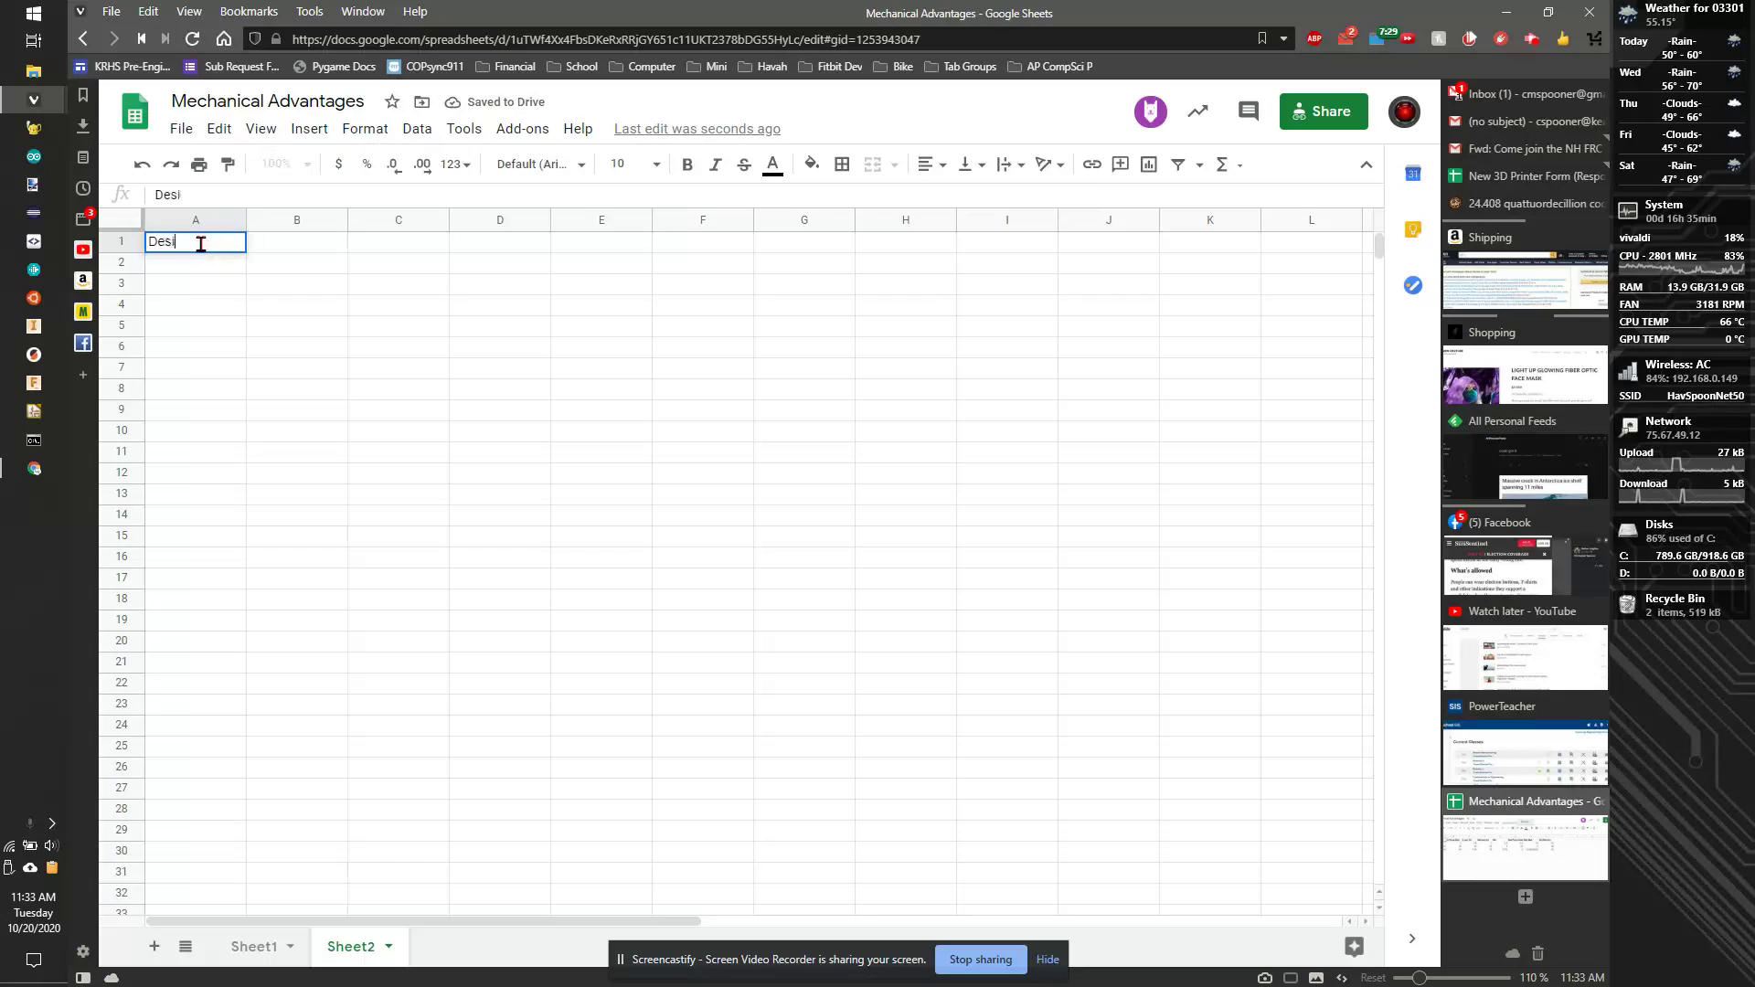
Enter the headers "Design Number" in A1 and "Lever Input" in B1.
type("g")
key("BackSpace")
key("BackSpace")
key("BackSpace")
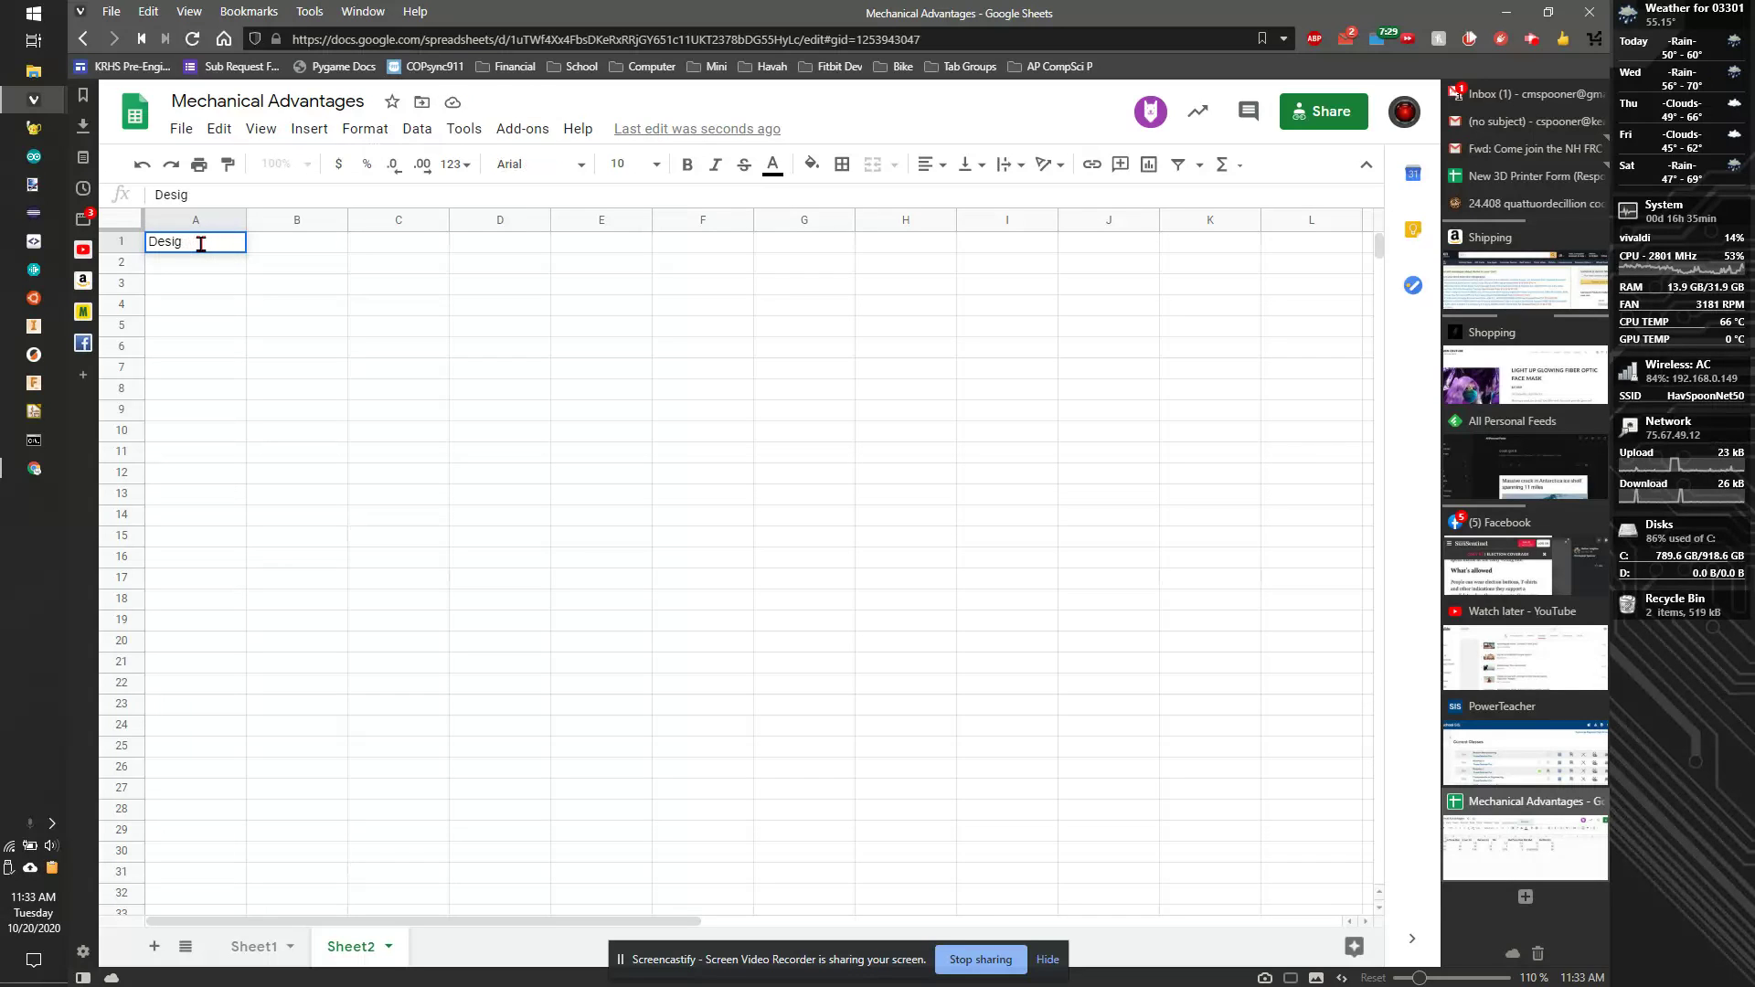
type("n Number")
key("Tab")
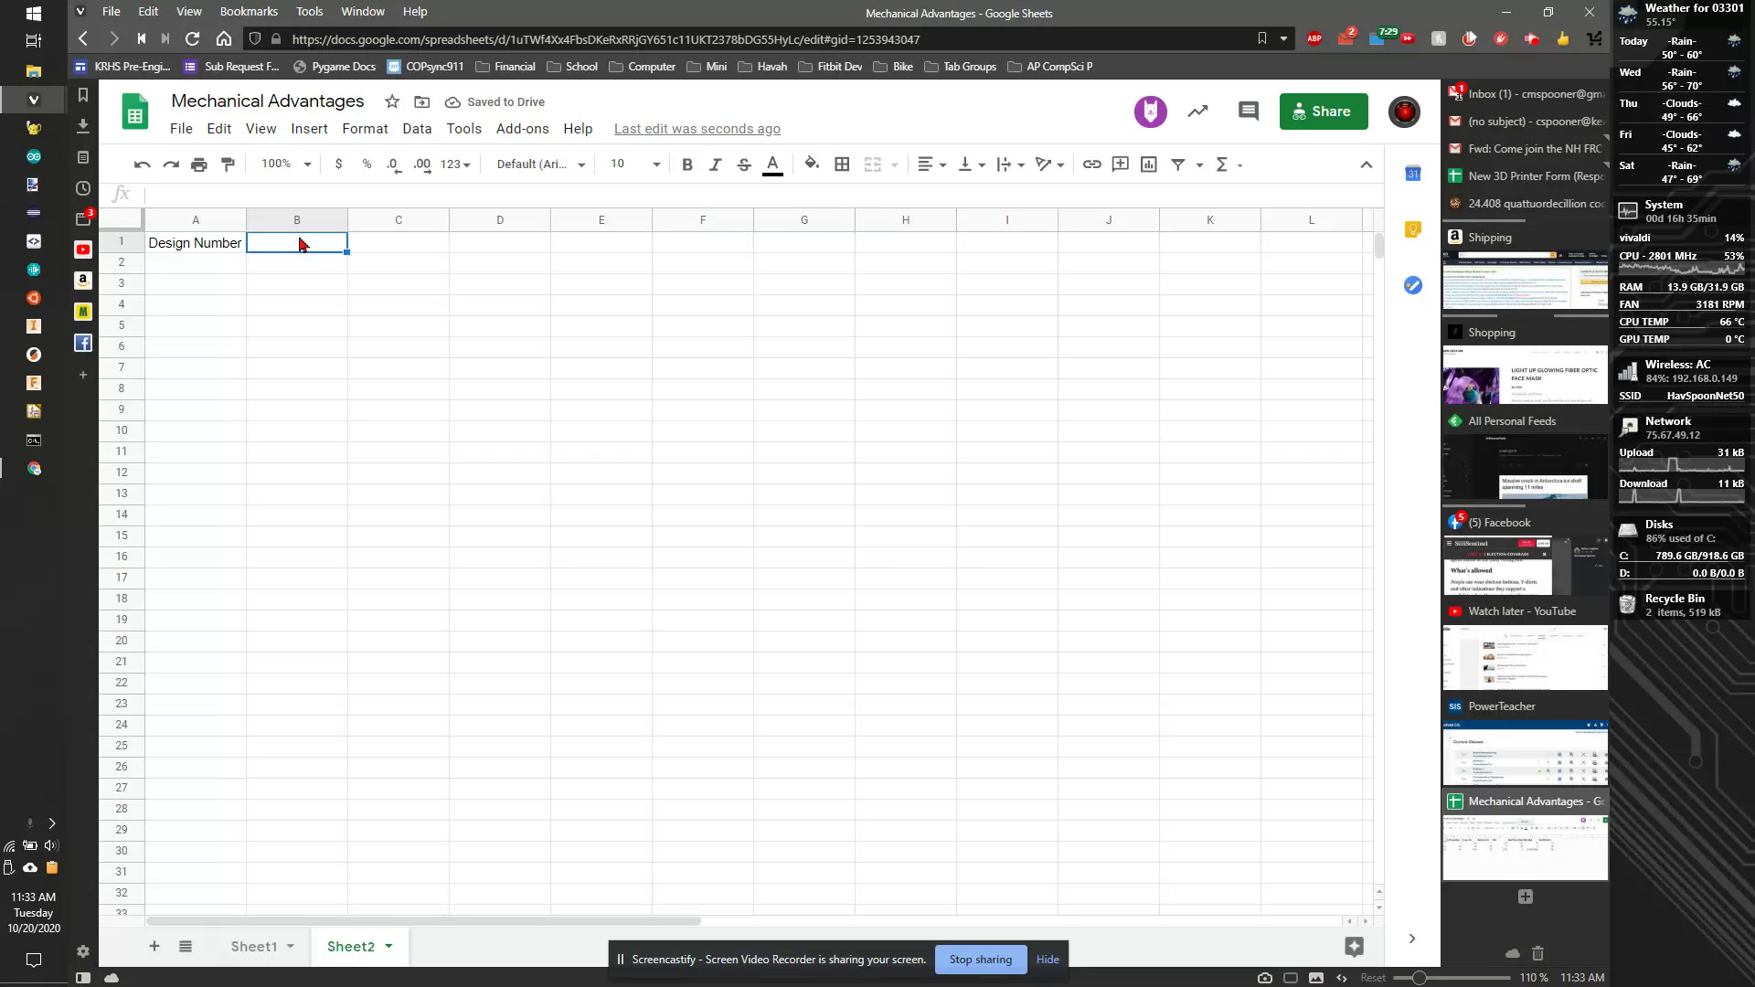
type("Lever Input")
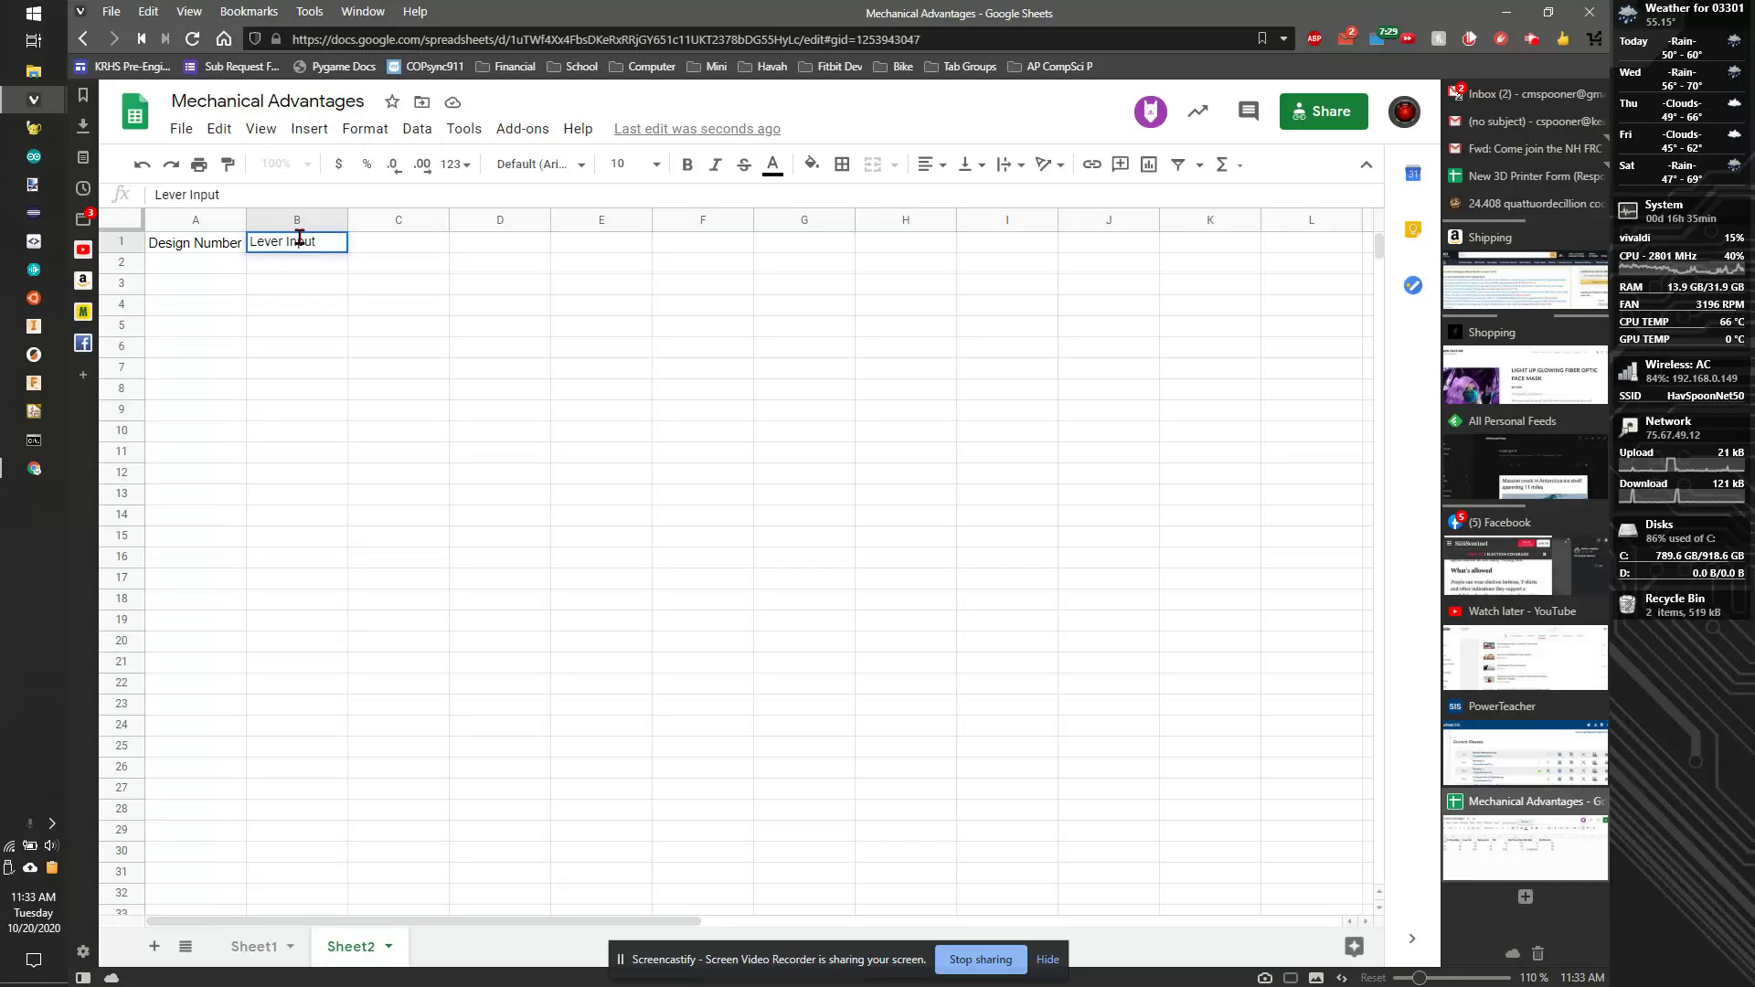
key("Return")
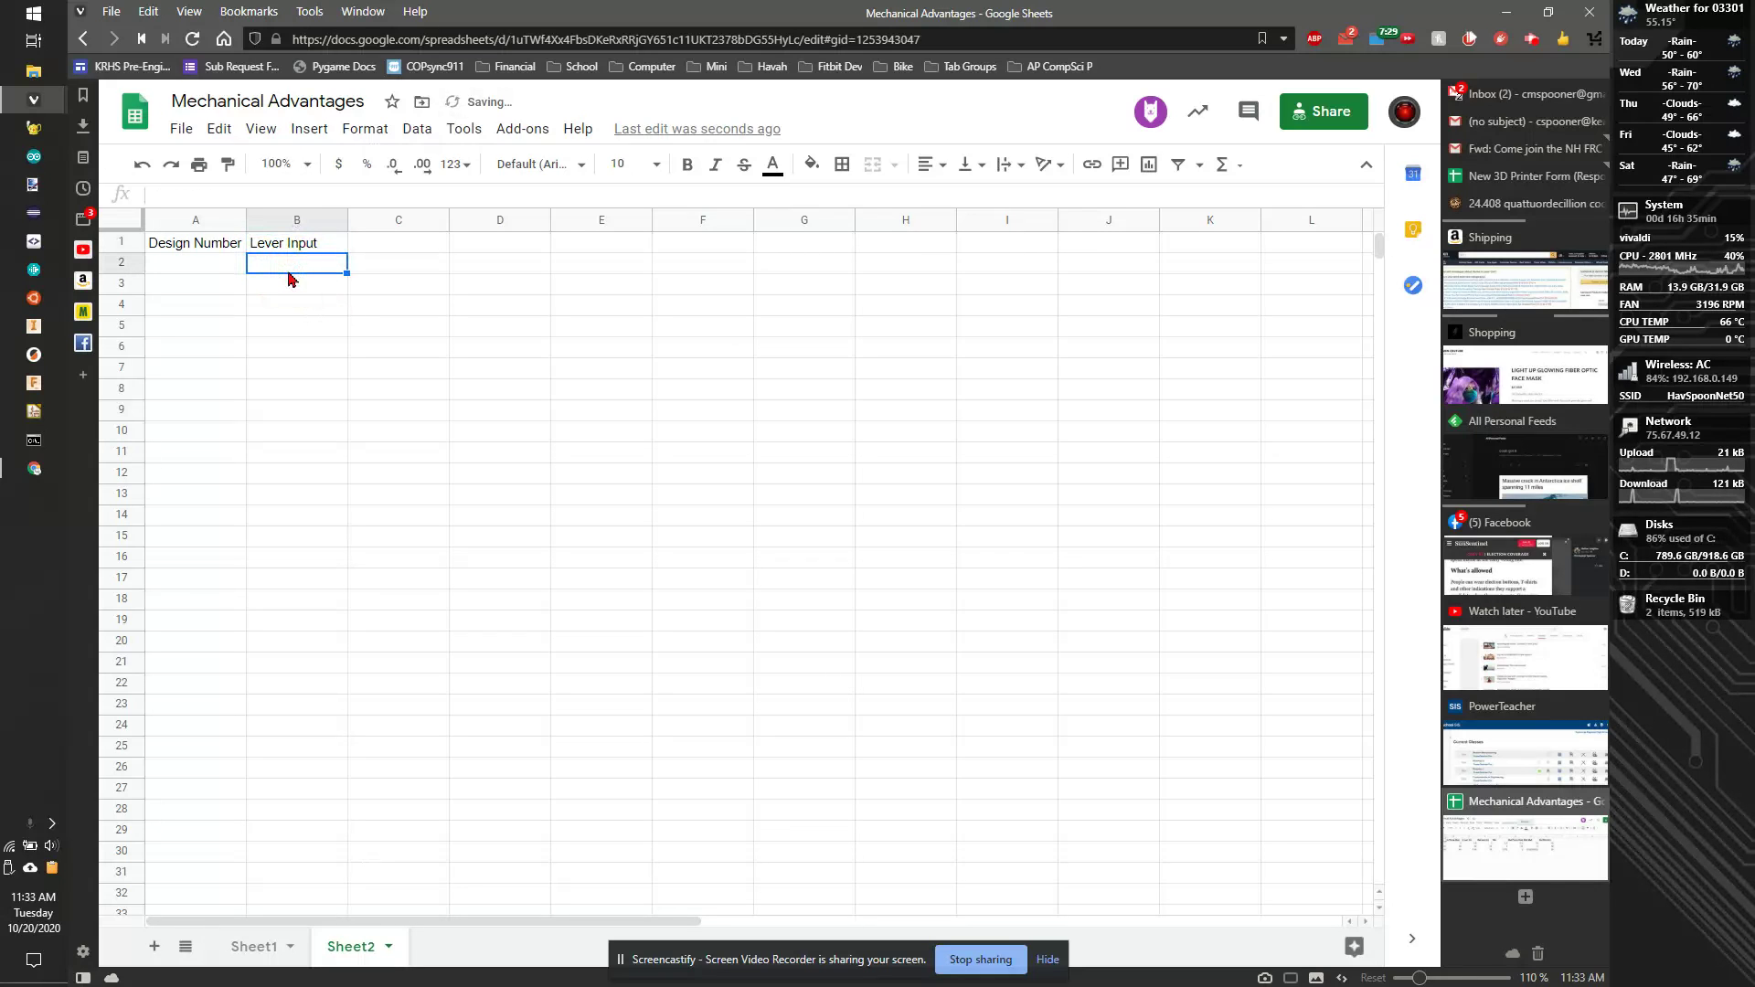
Fill in the first data row with lever input 0.5 in B2 and design number 1 in A2.
type(".5")
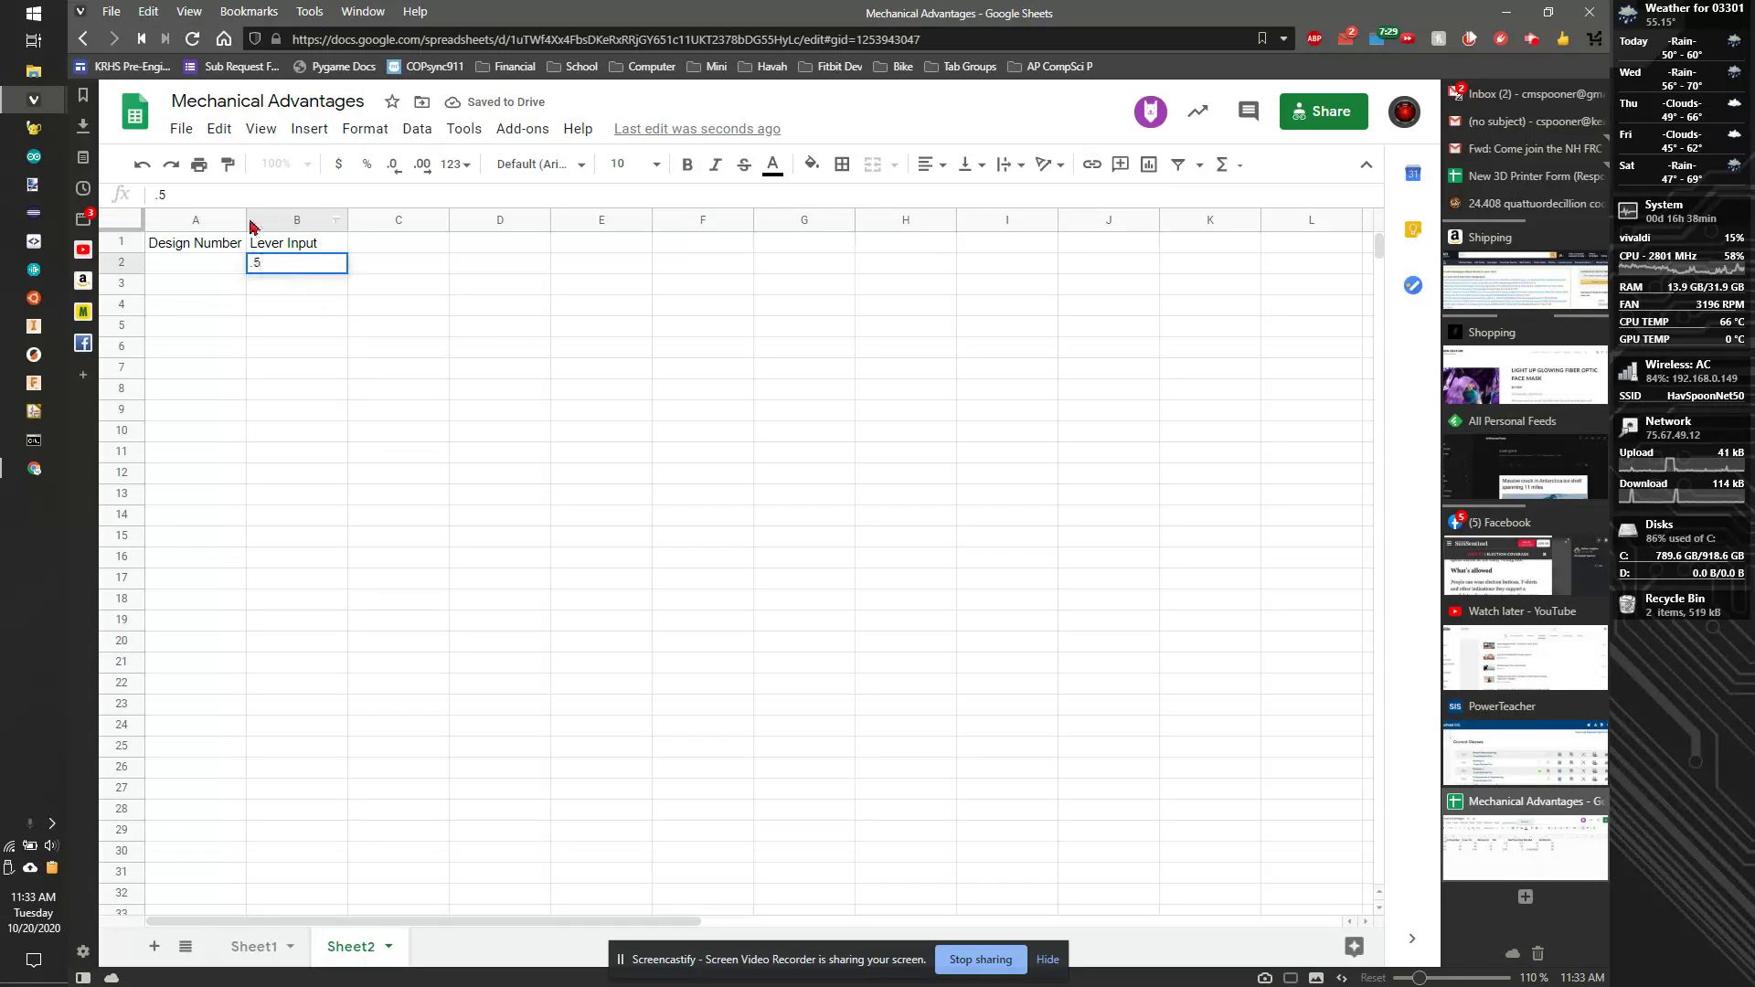
left_click(179, 274)
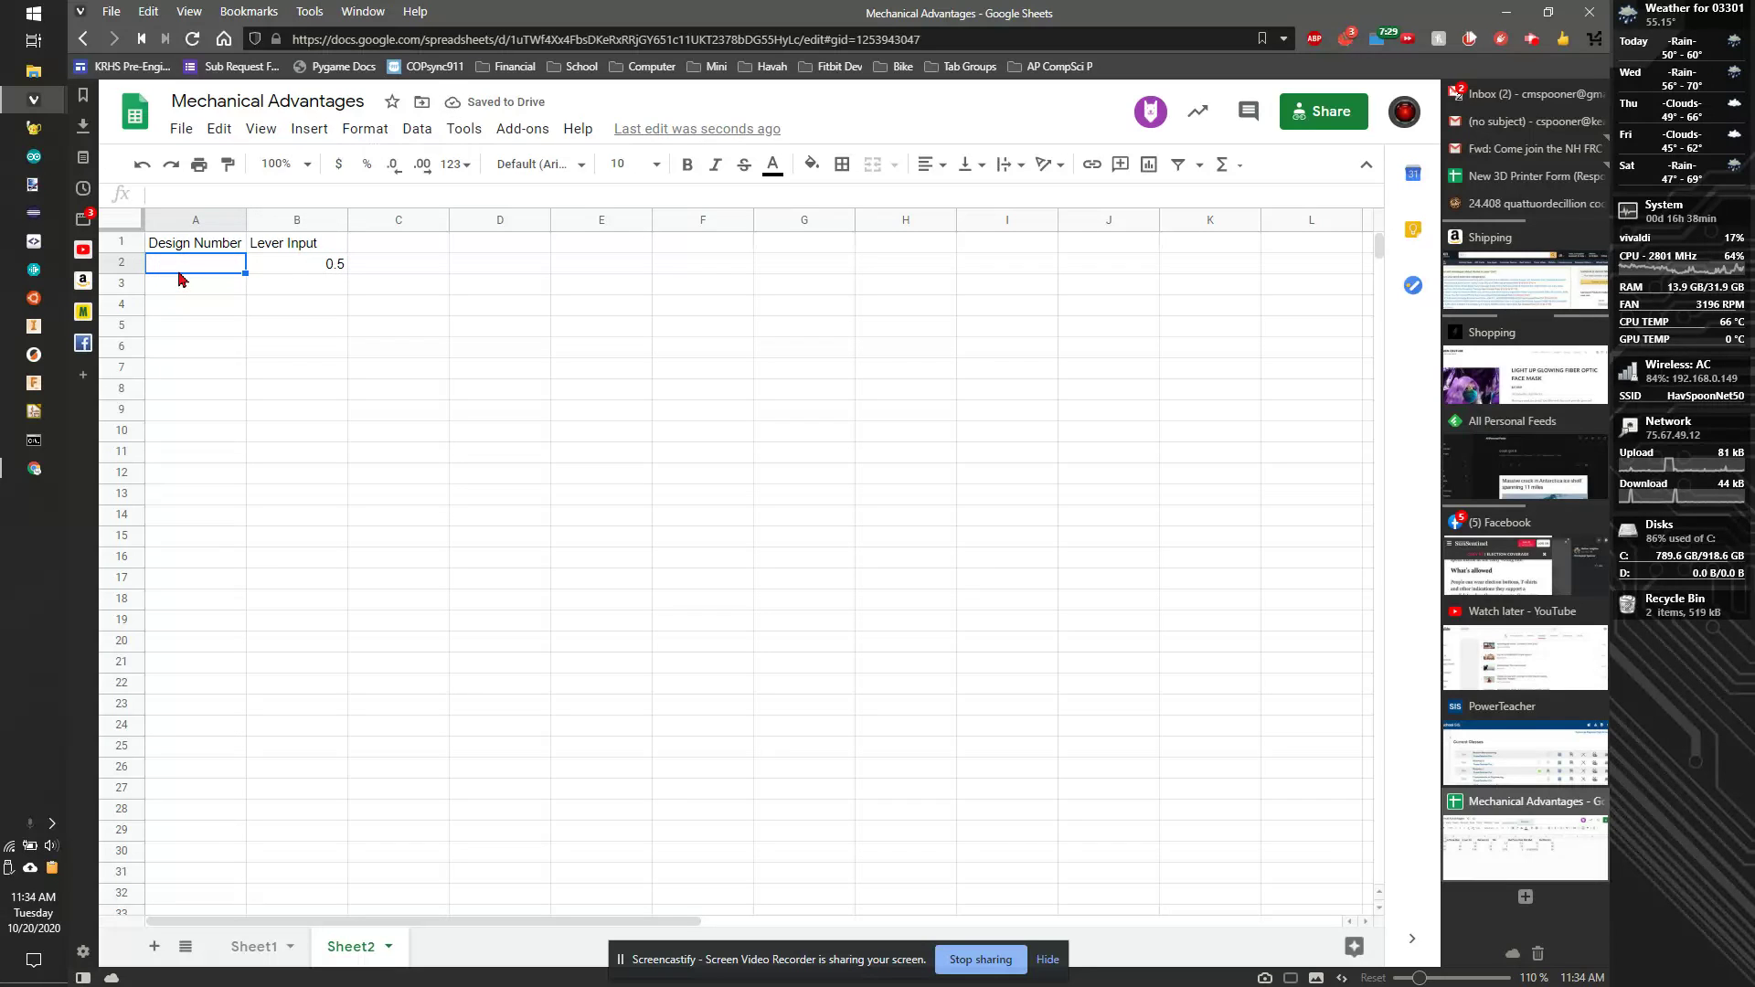
type("1")
left_click(276, 272)
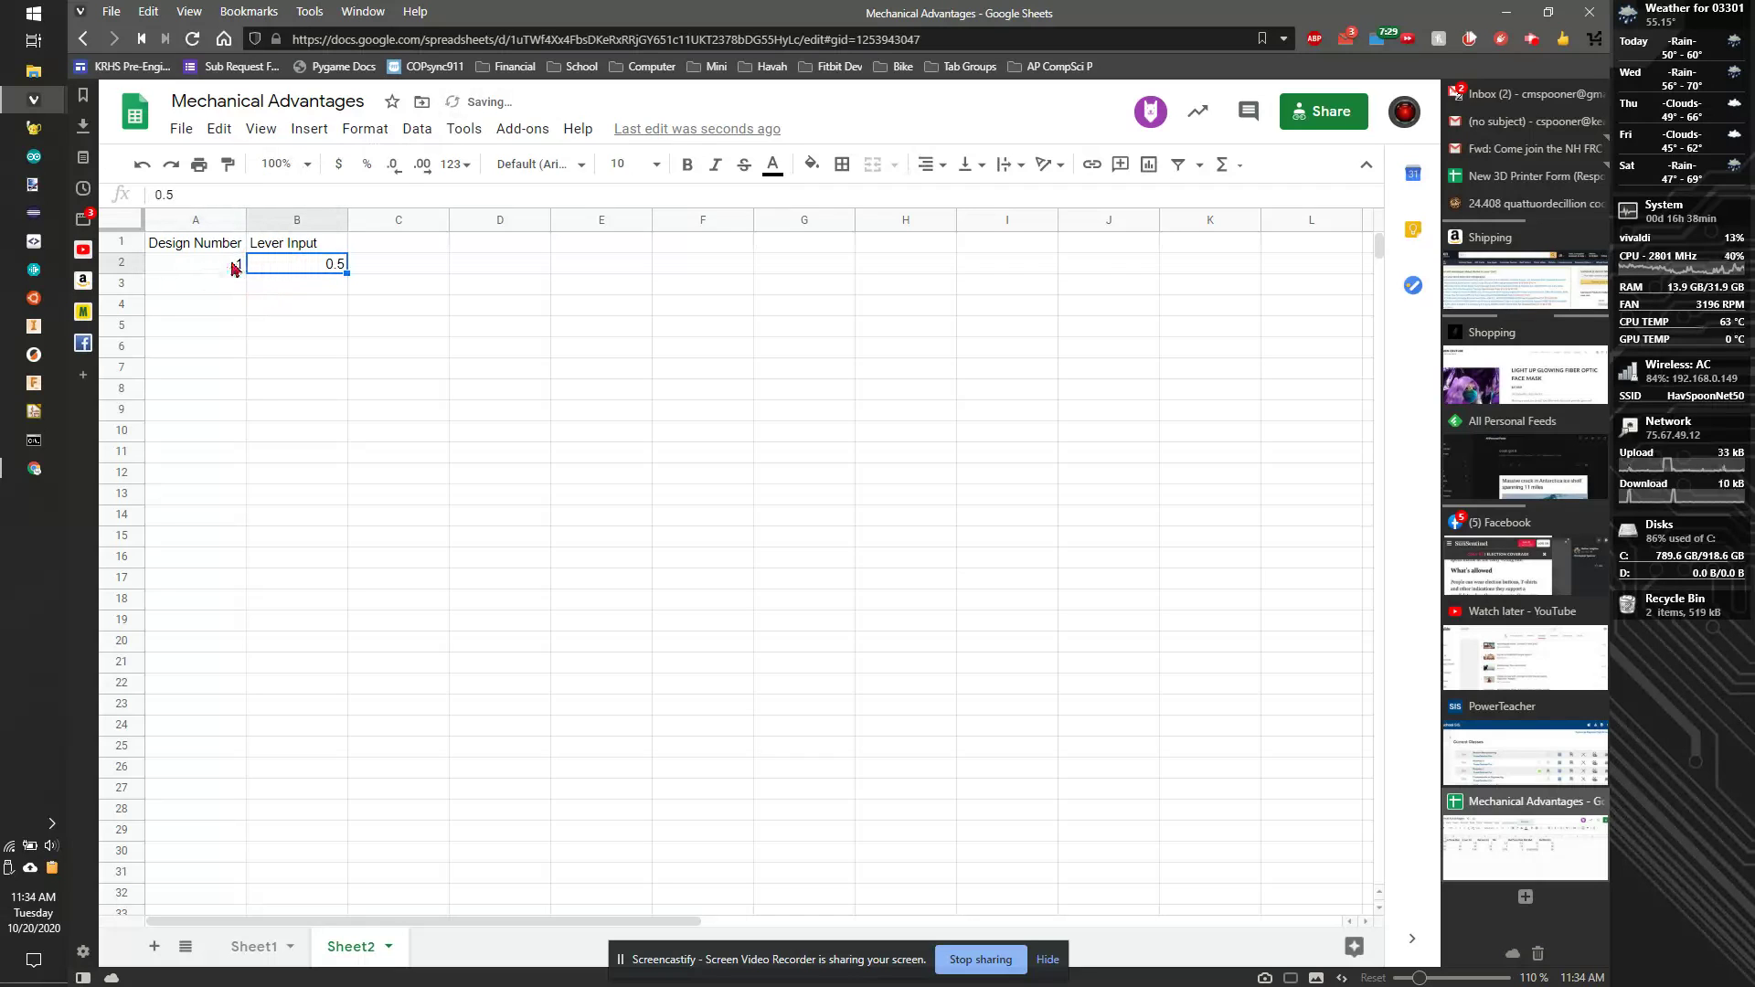
Add the header "Lever Output" in C1.
left_click(374, 251)
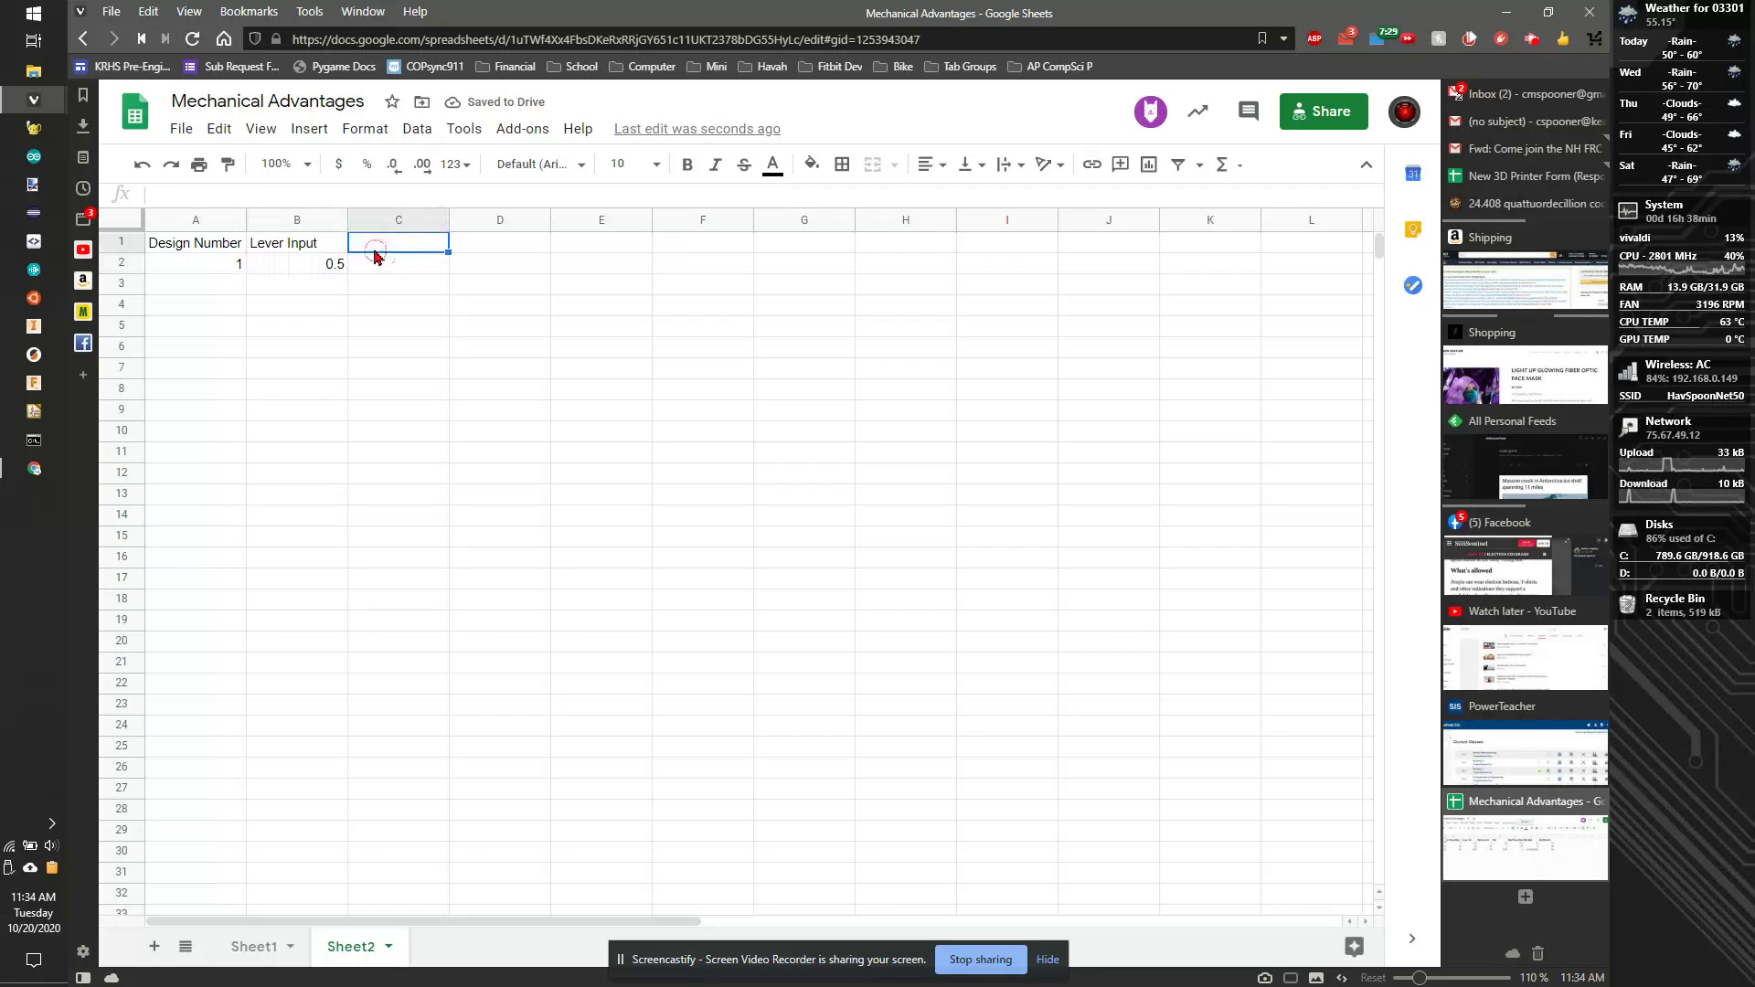
type("O")
type("ever Outp")
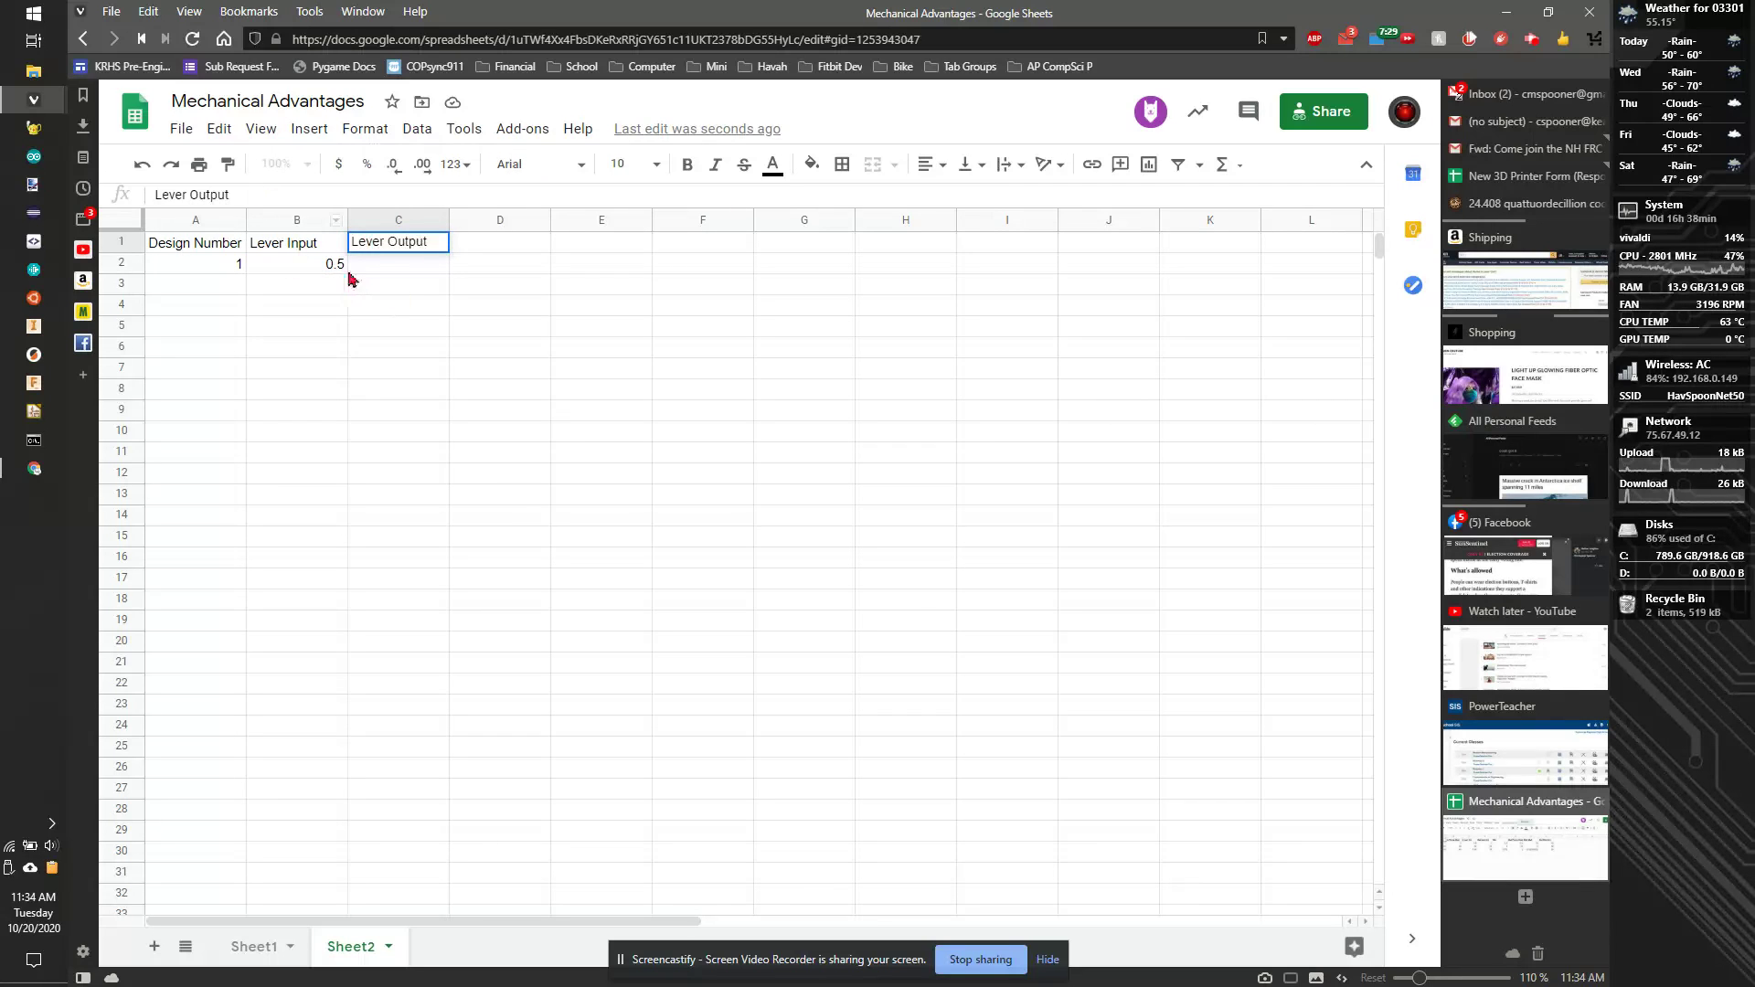
Append the unit "(in)" to the Lever Input and Lever Output headers, and fit column C's width to its text.
left_click(331, 245)
left_click(239, 198)
type("(in")
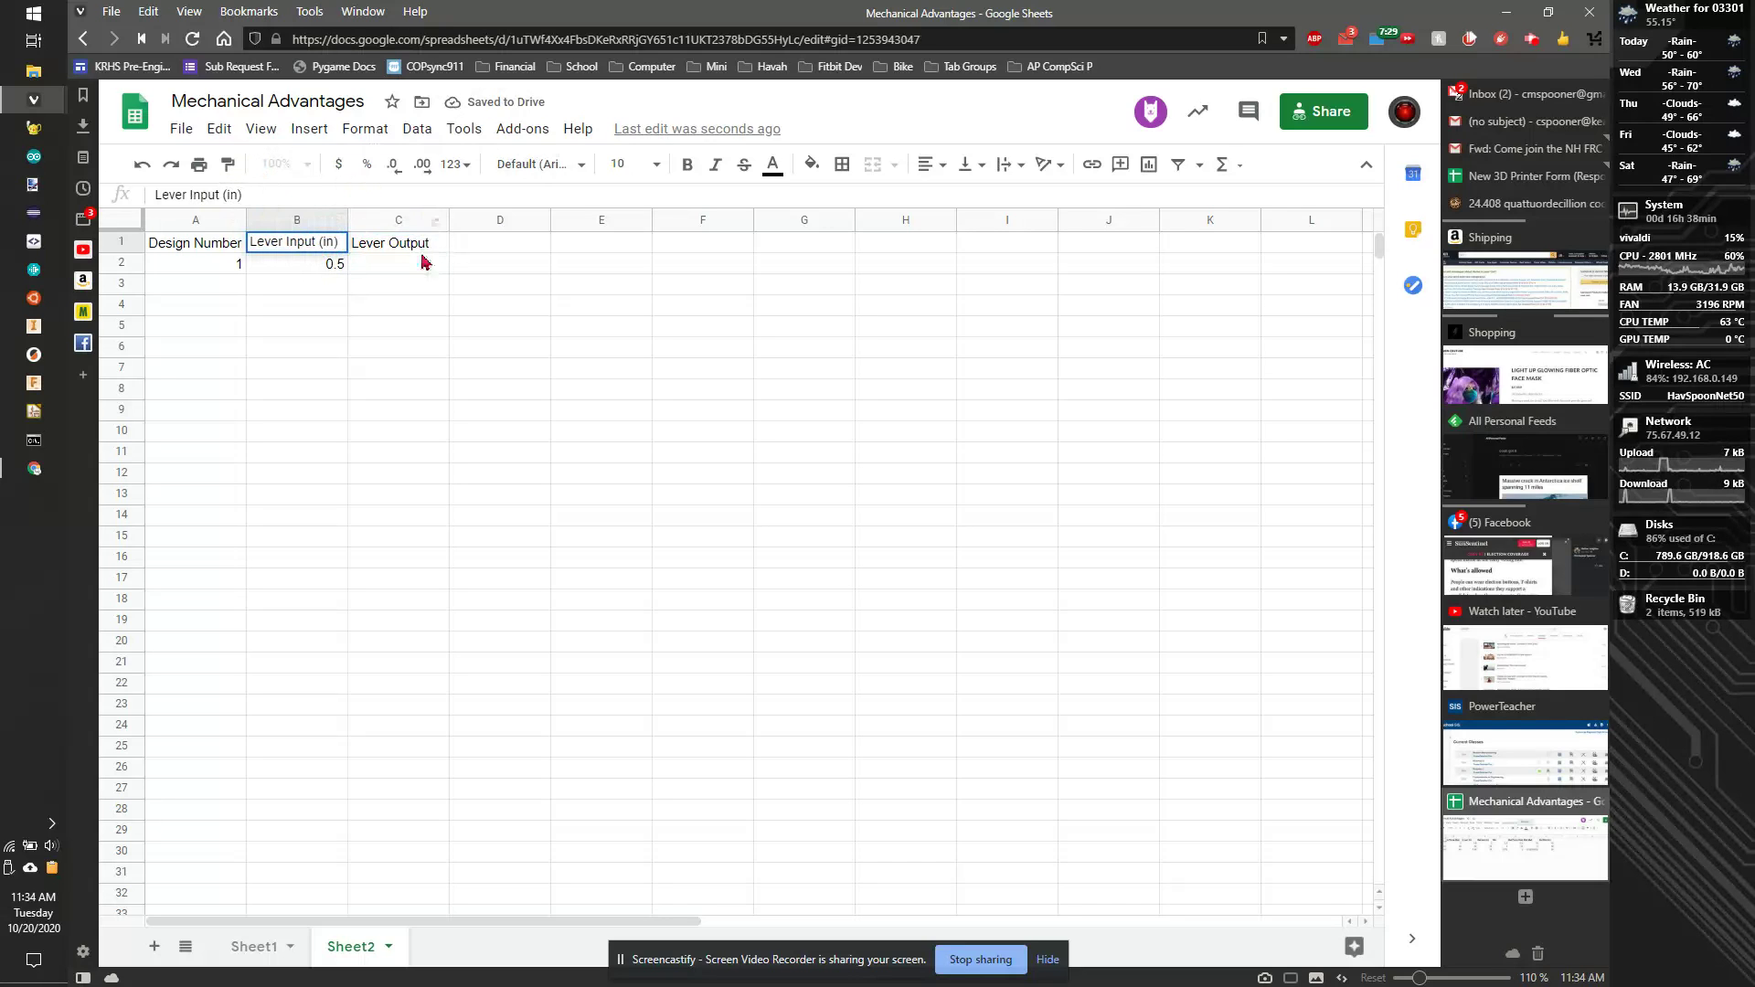
left_click(425, 245)
left_click(266, 192)
type("(in)")
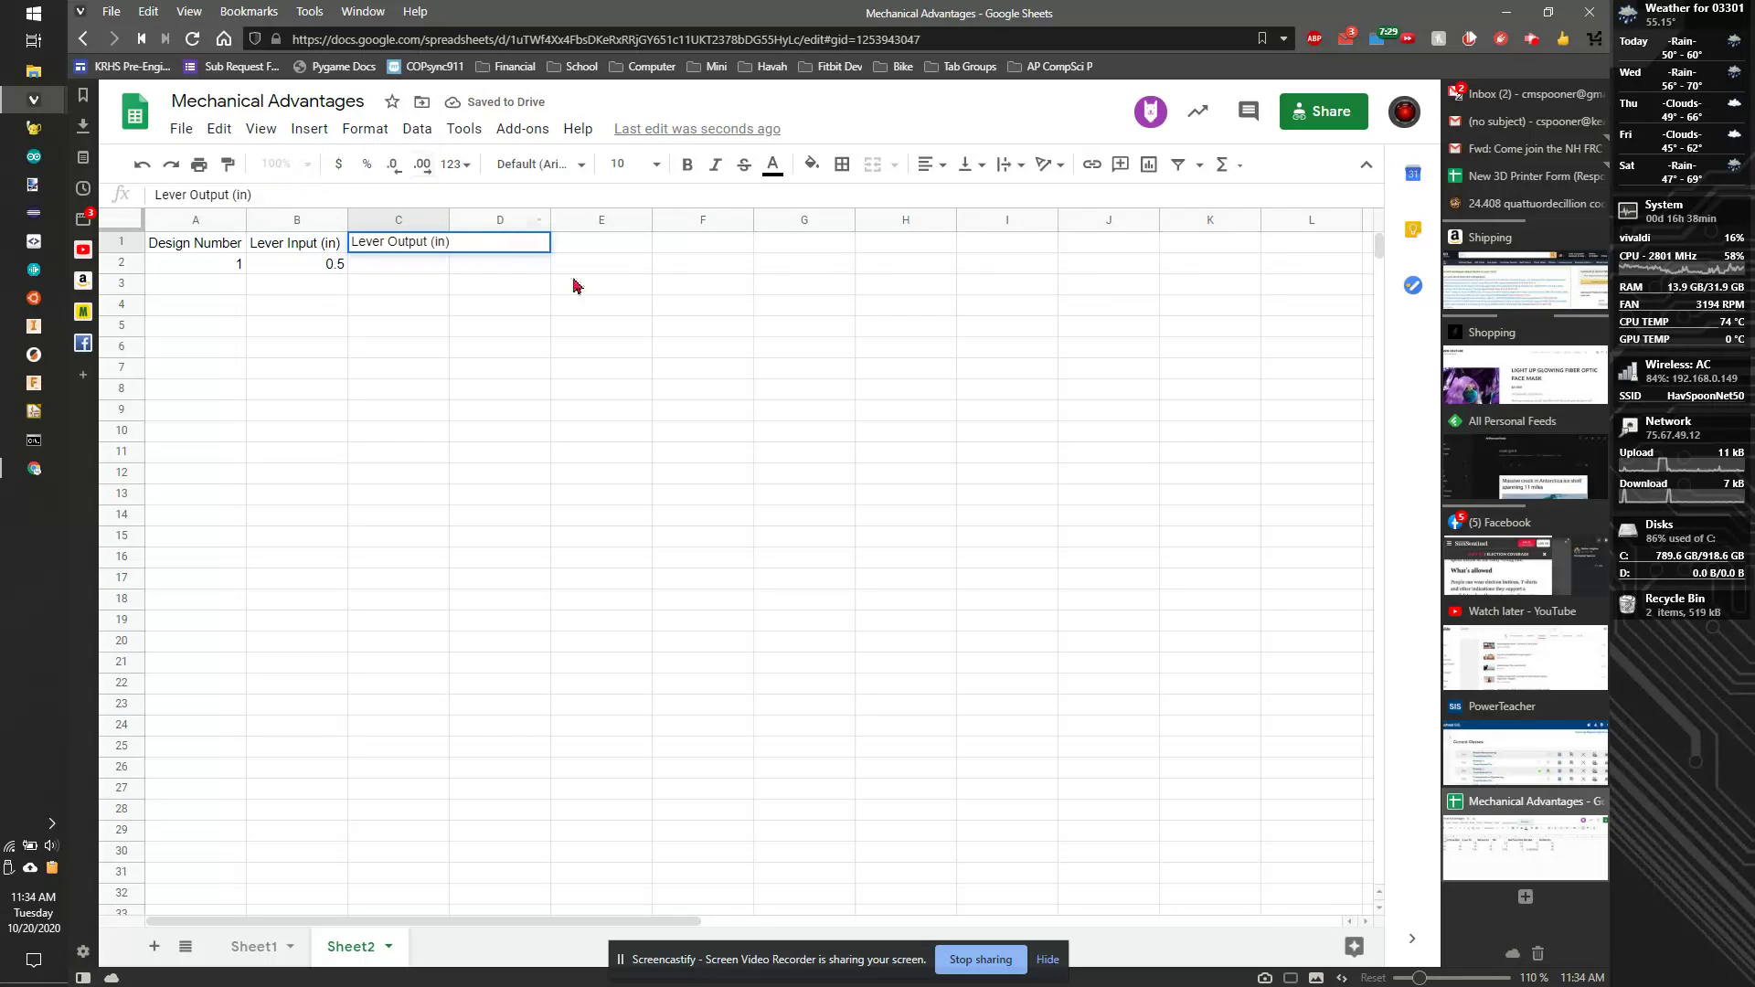
left_click(557, 288)
left_click(494, 242)
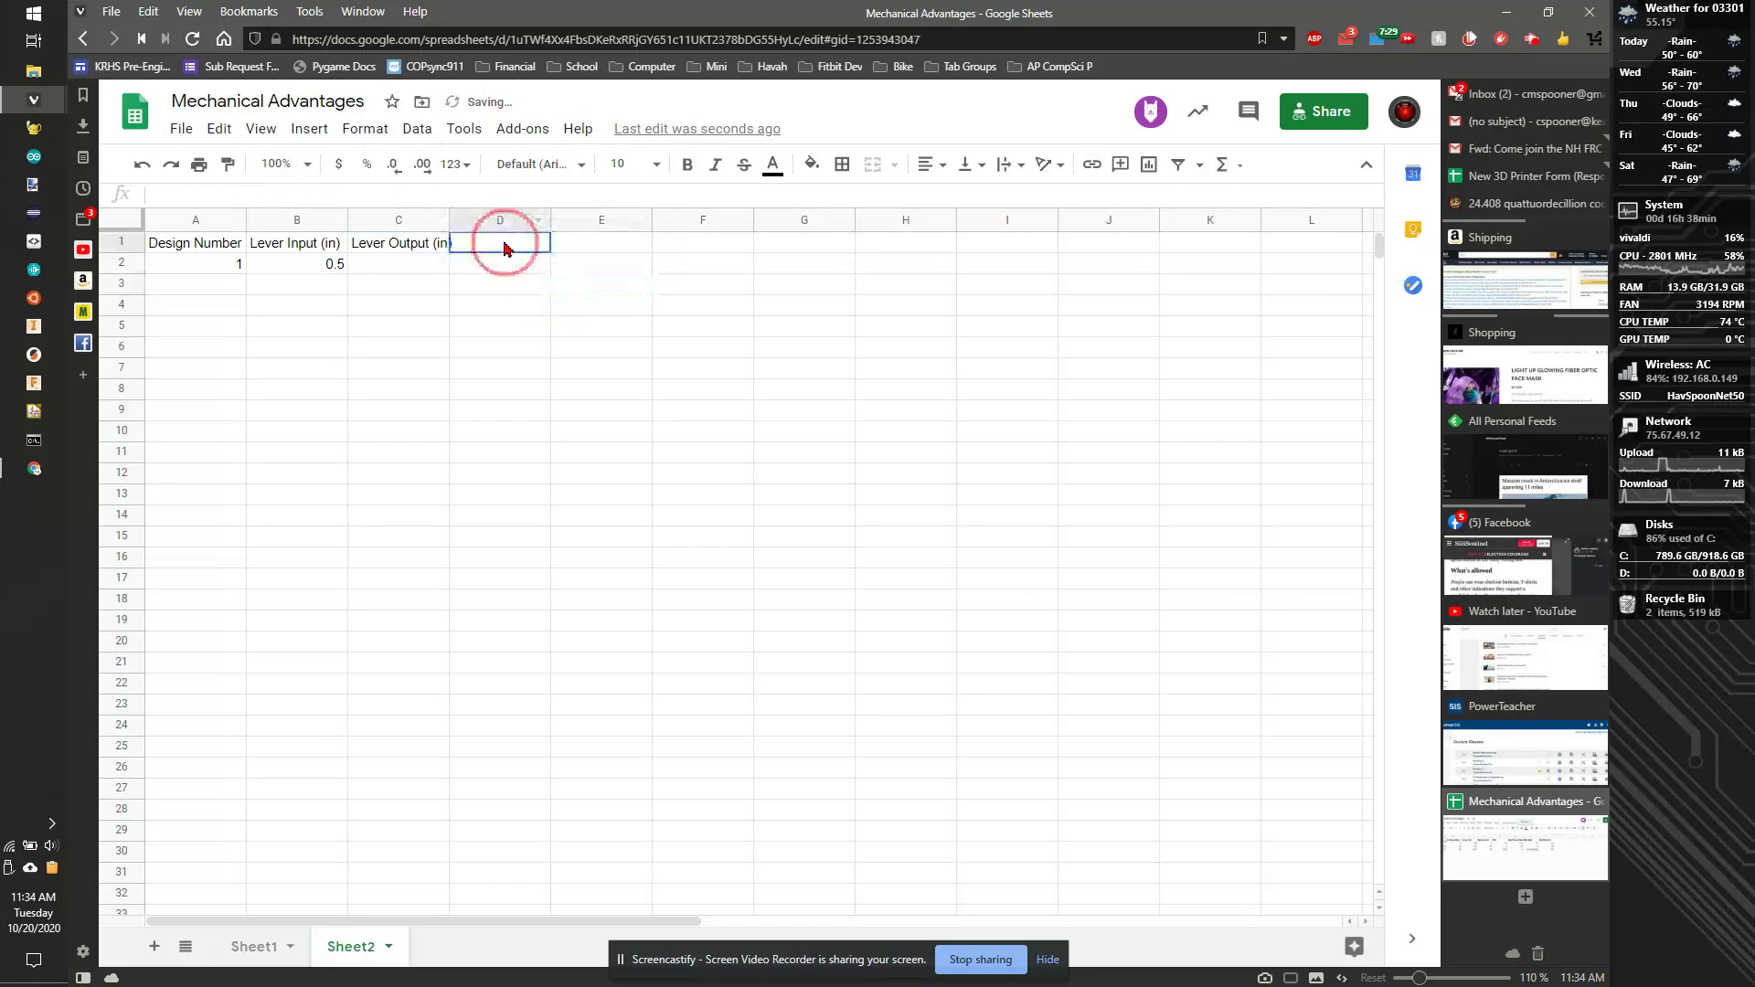
double_click(451, 221)
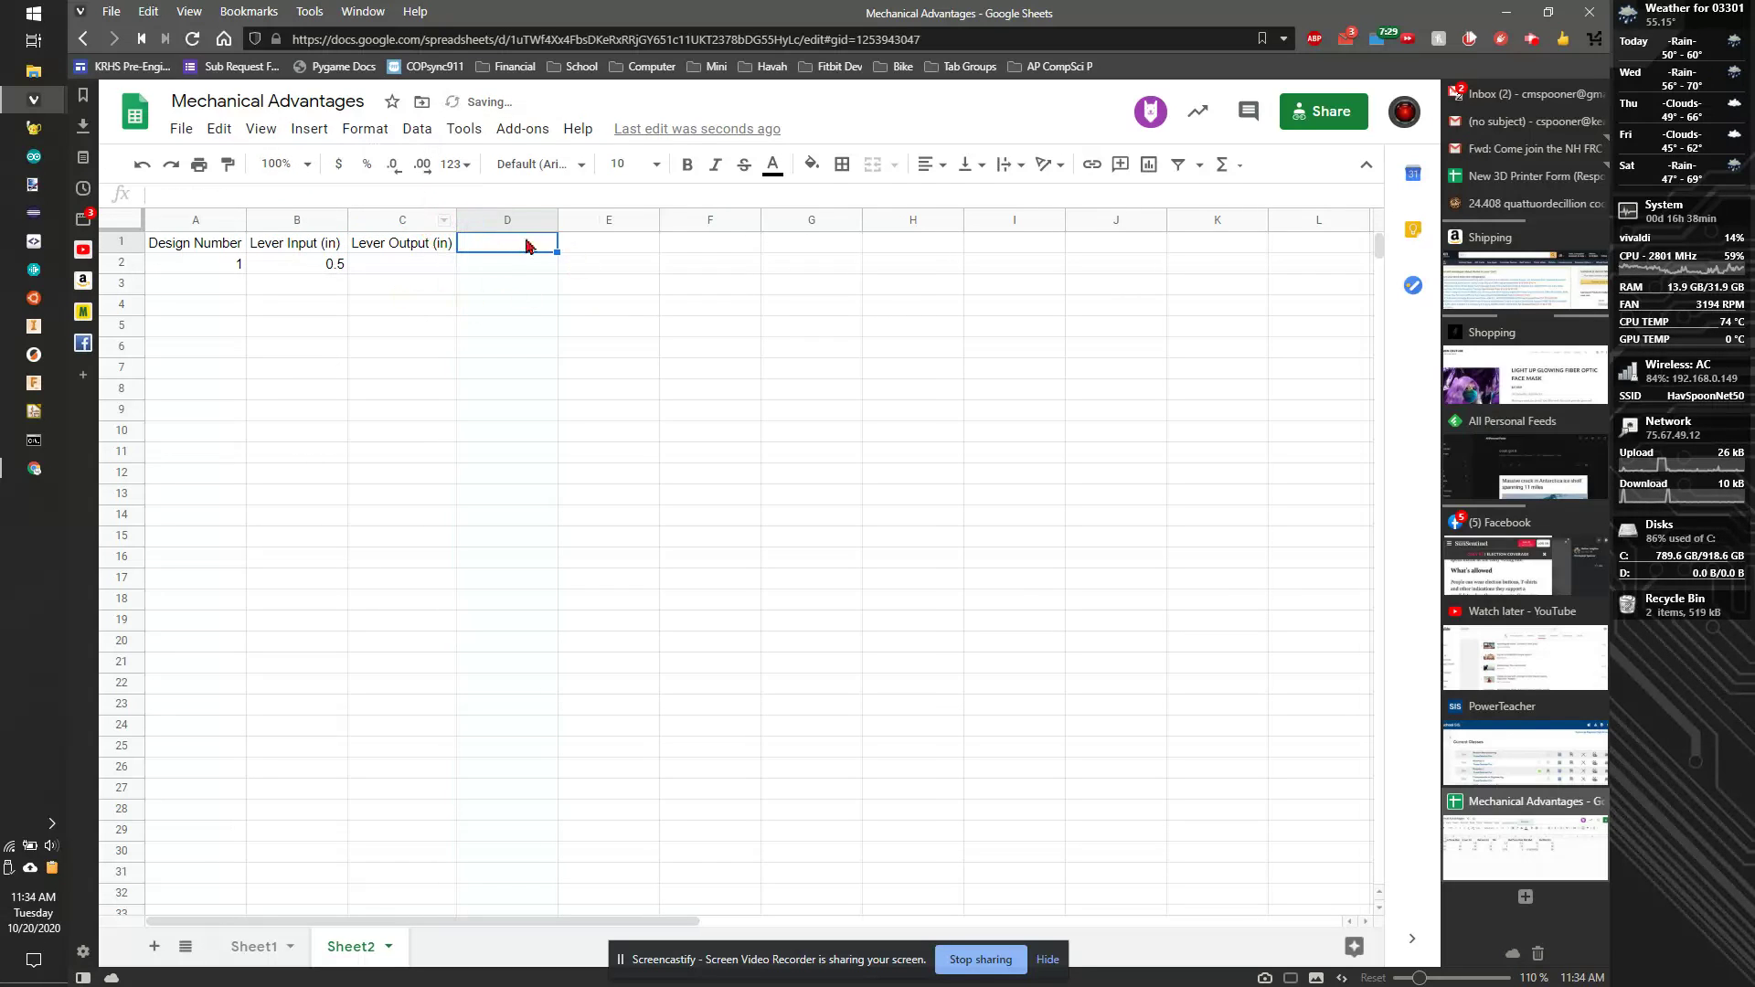
Add the header "Lever MA" in D1.
type("Me")
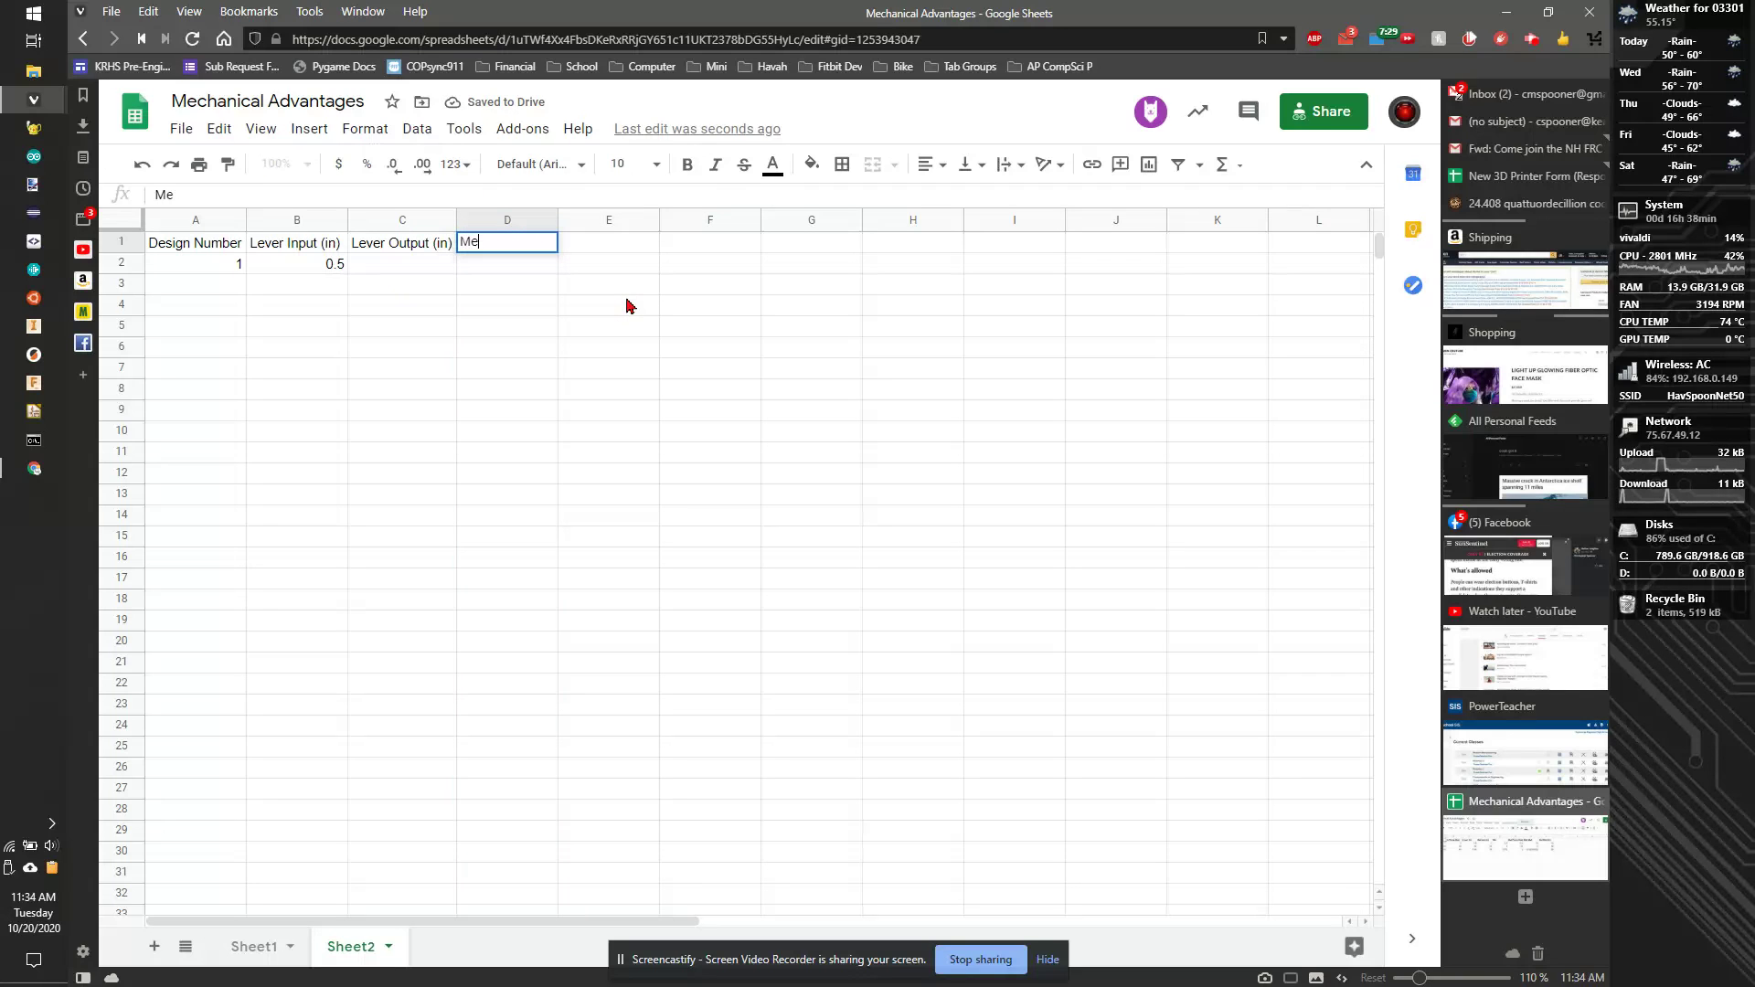
key("BackSpace")
type("Lever MA")
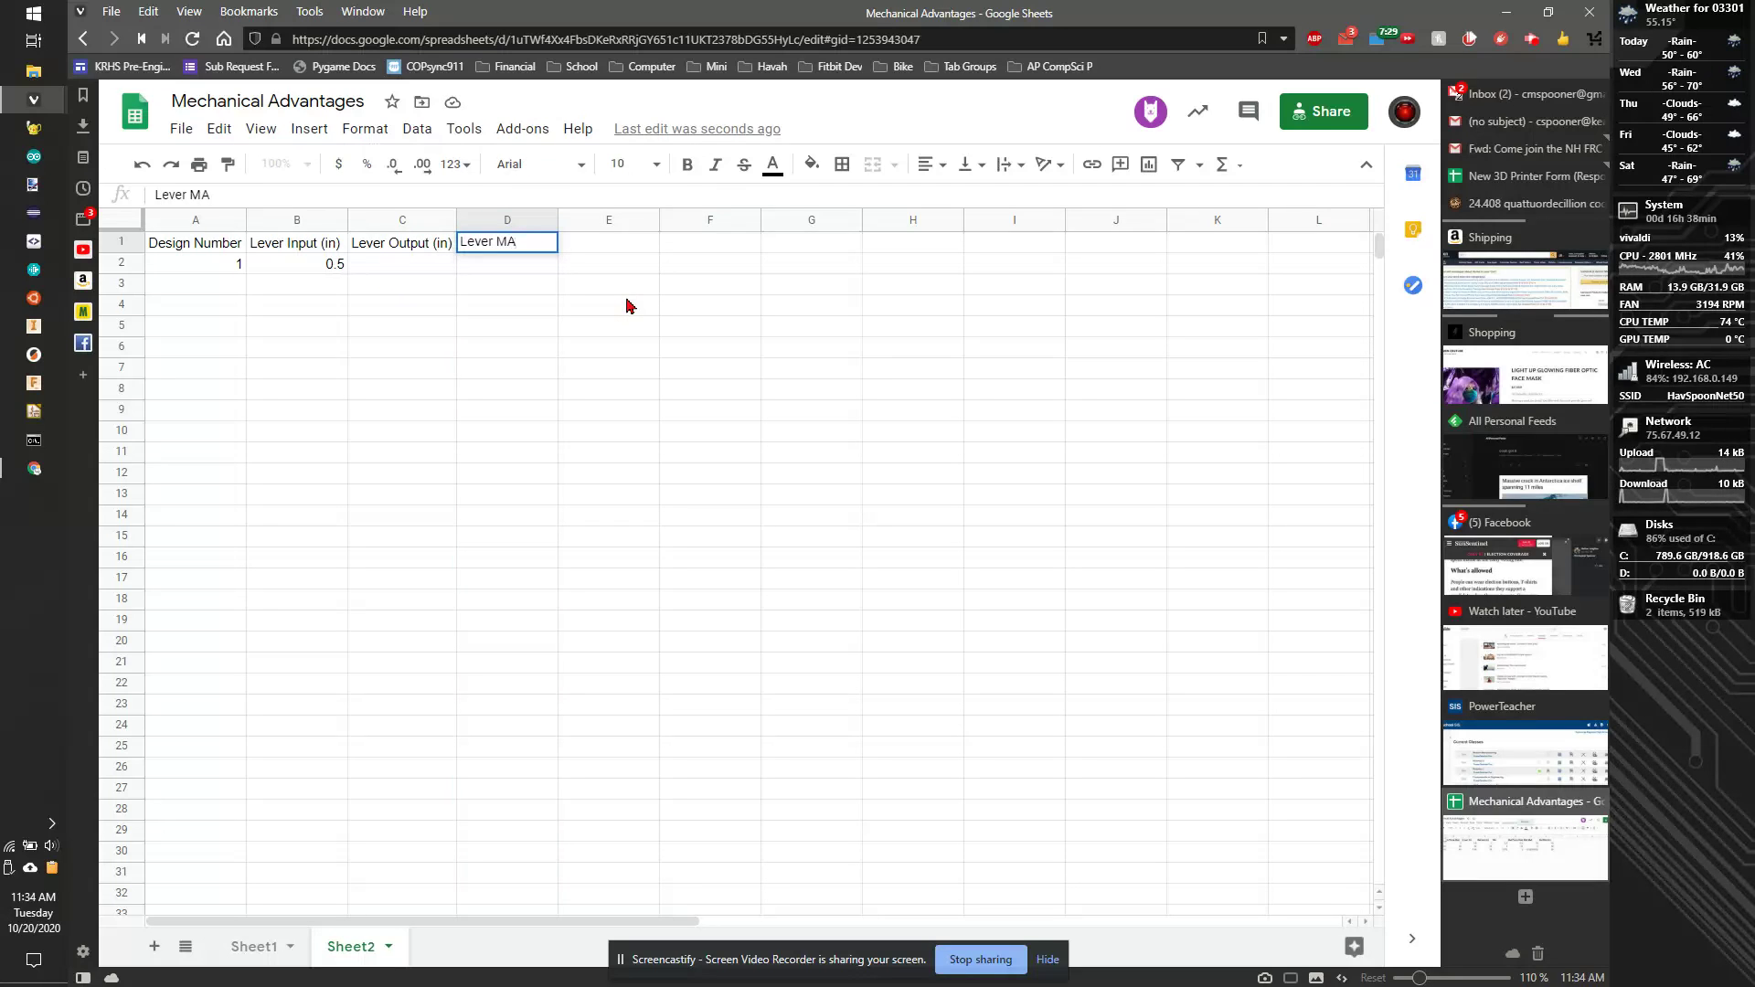
left_click(626, 244)
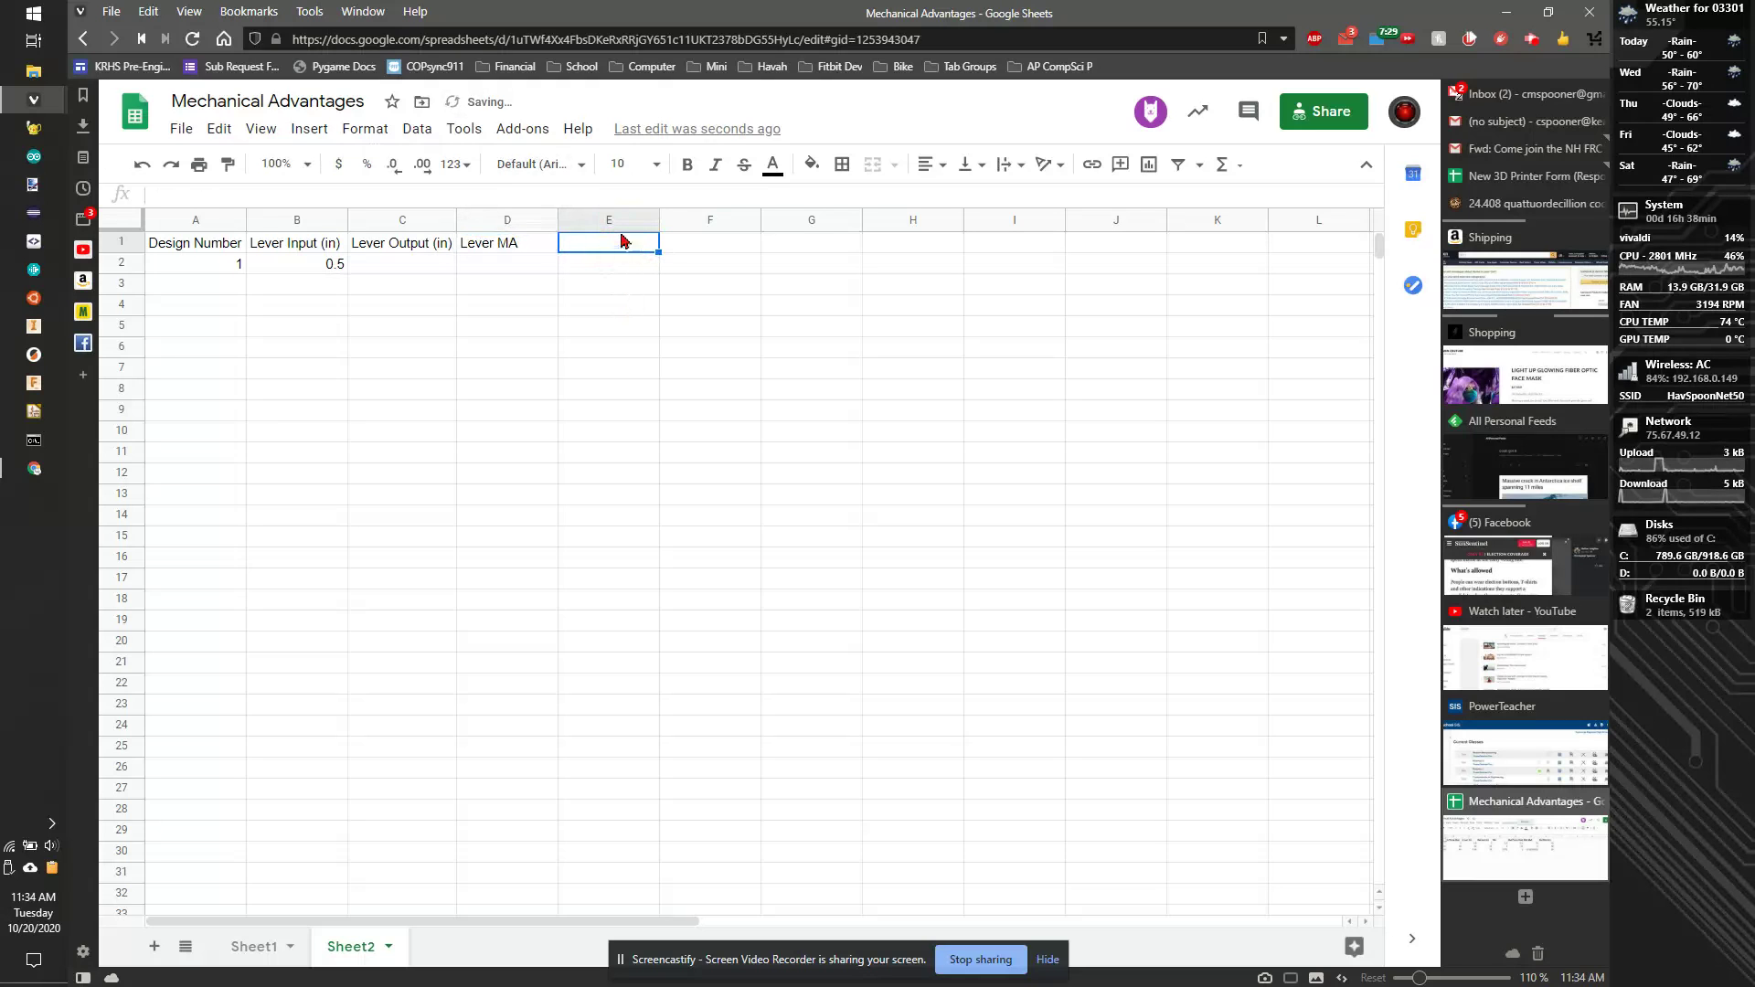
Enter a lever output of 1.87 for design 1 in C2.
left_click(398, 269)
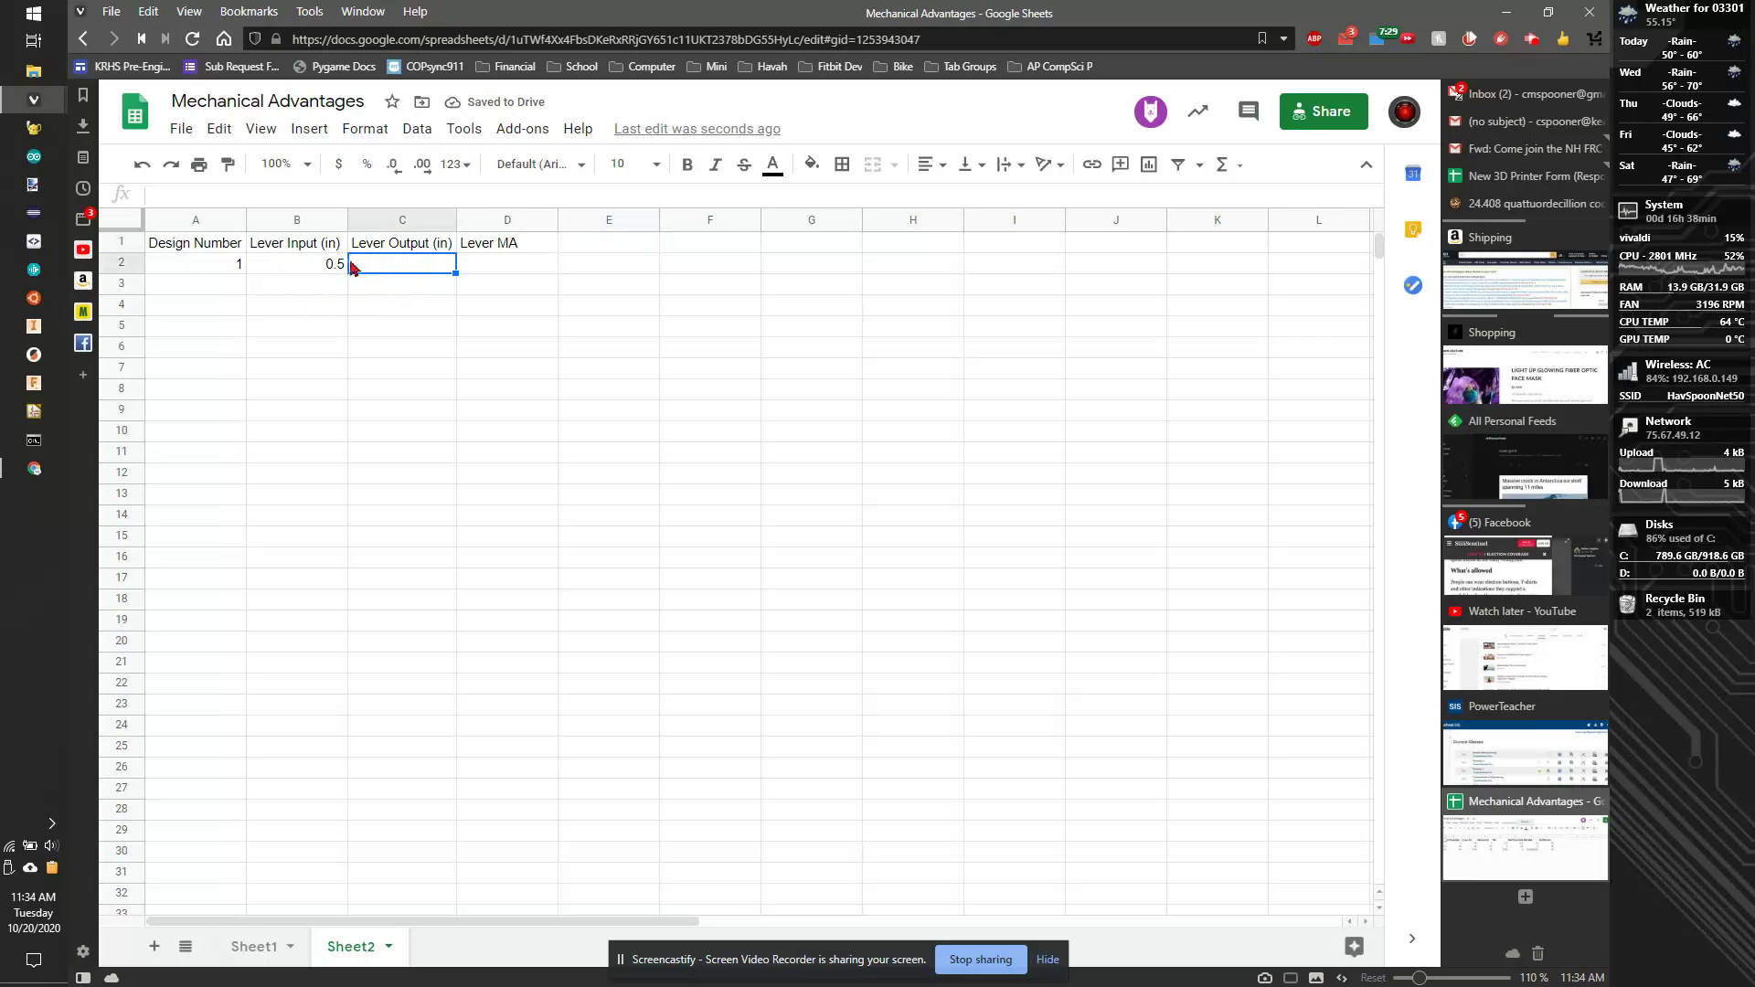
type("1")
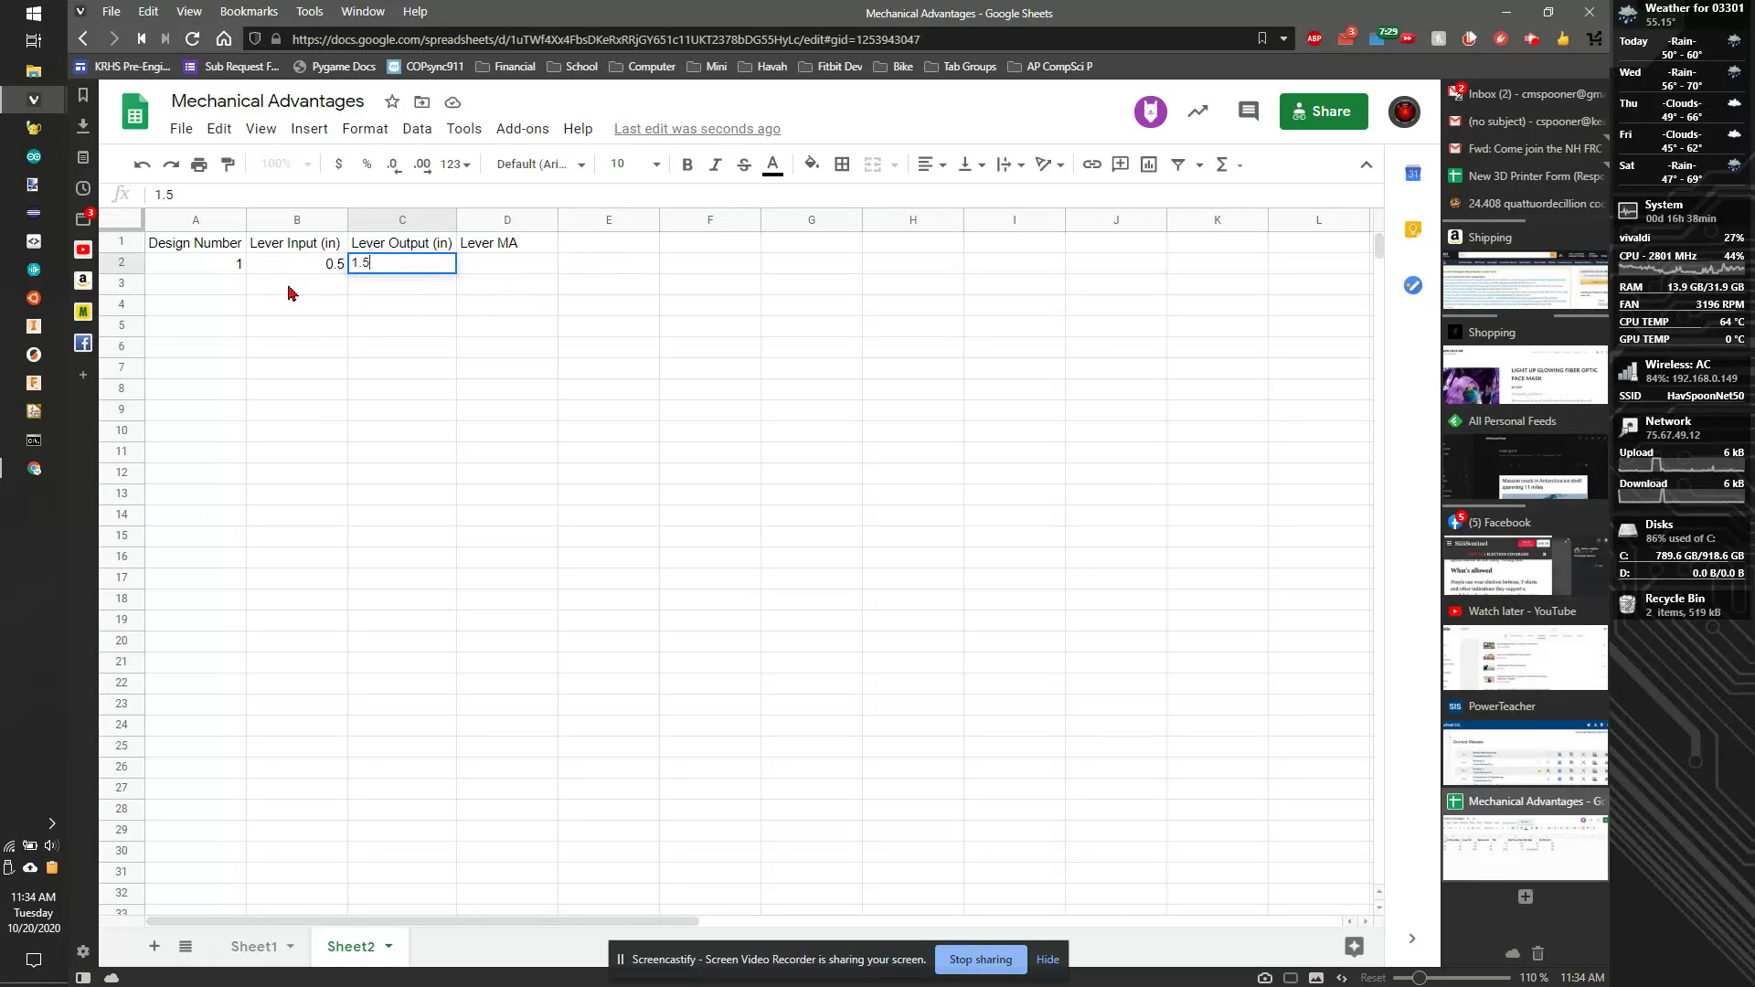
type(".87")
key("Return")
Fill in row 3 with a lever input of 0.5 and a lever output of 3.
left_click(284, 291)
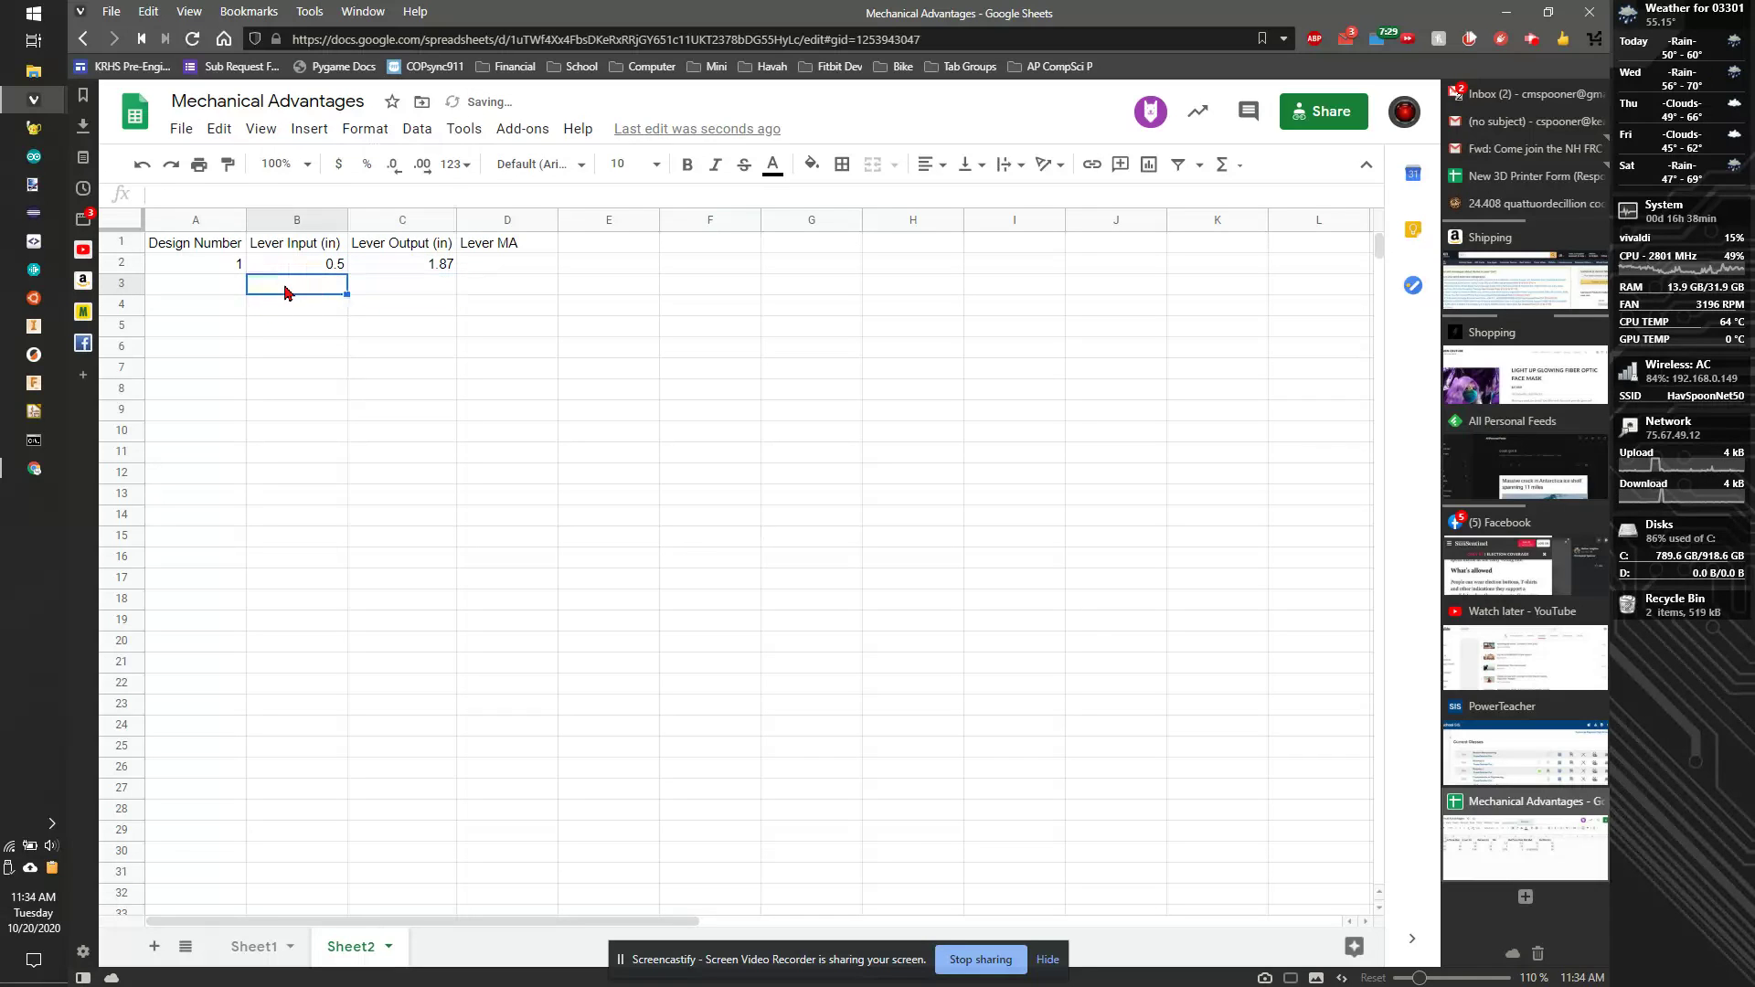
type("0.5")
key("Return")
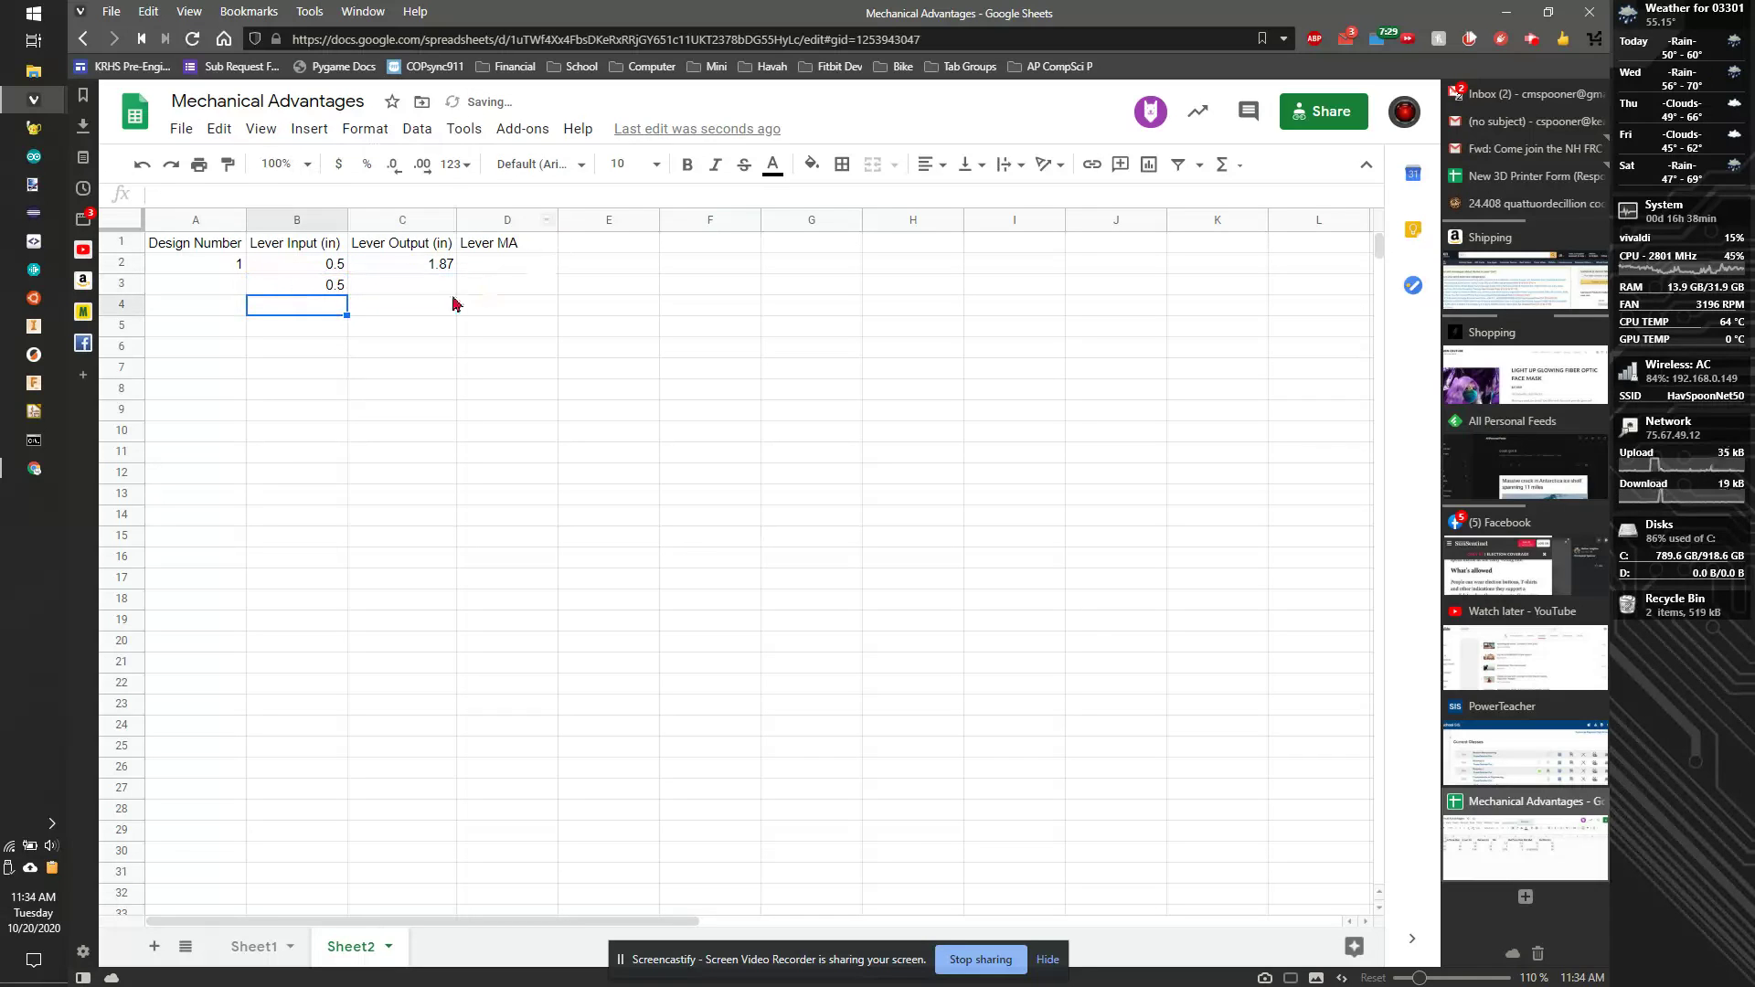
left_click(423, 289)
type("3")
key("Return")
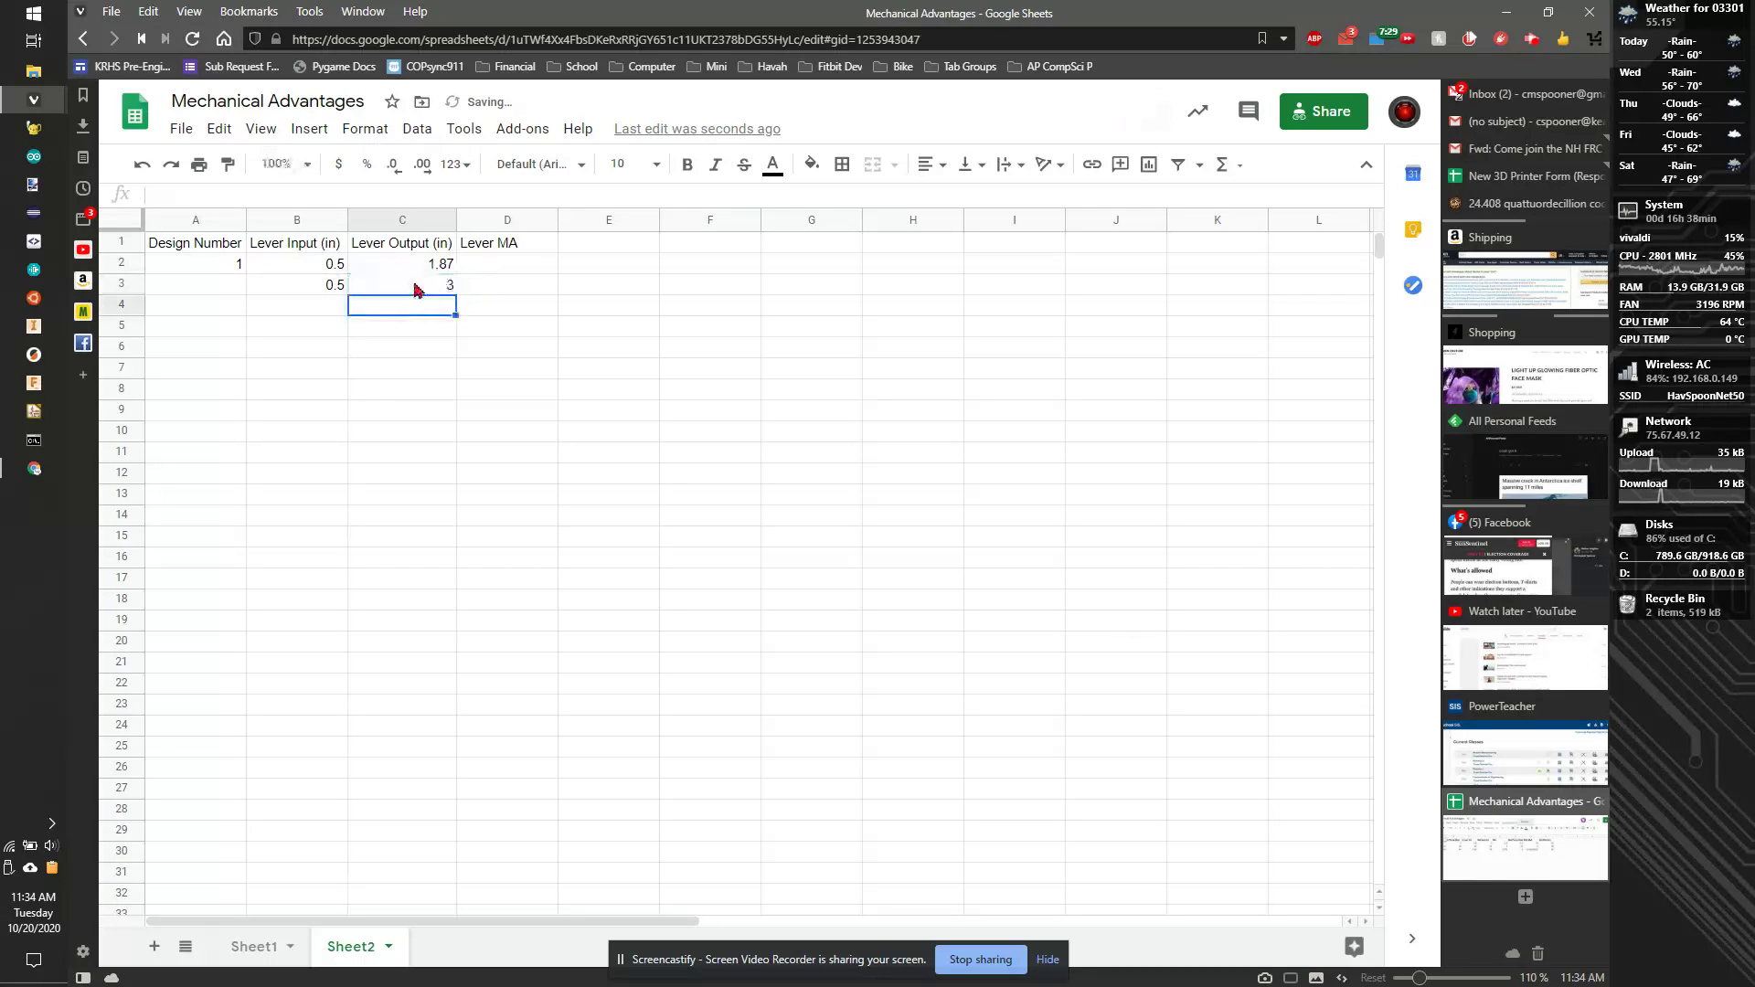
Fill in row 4 with a lever input of 0.5 and a lever output of 6.
left_click(328, 303)
type(".5")
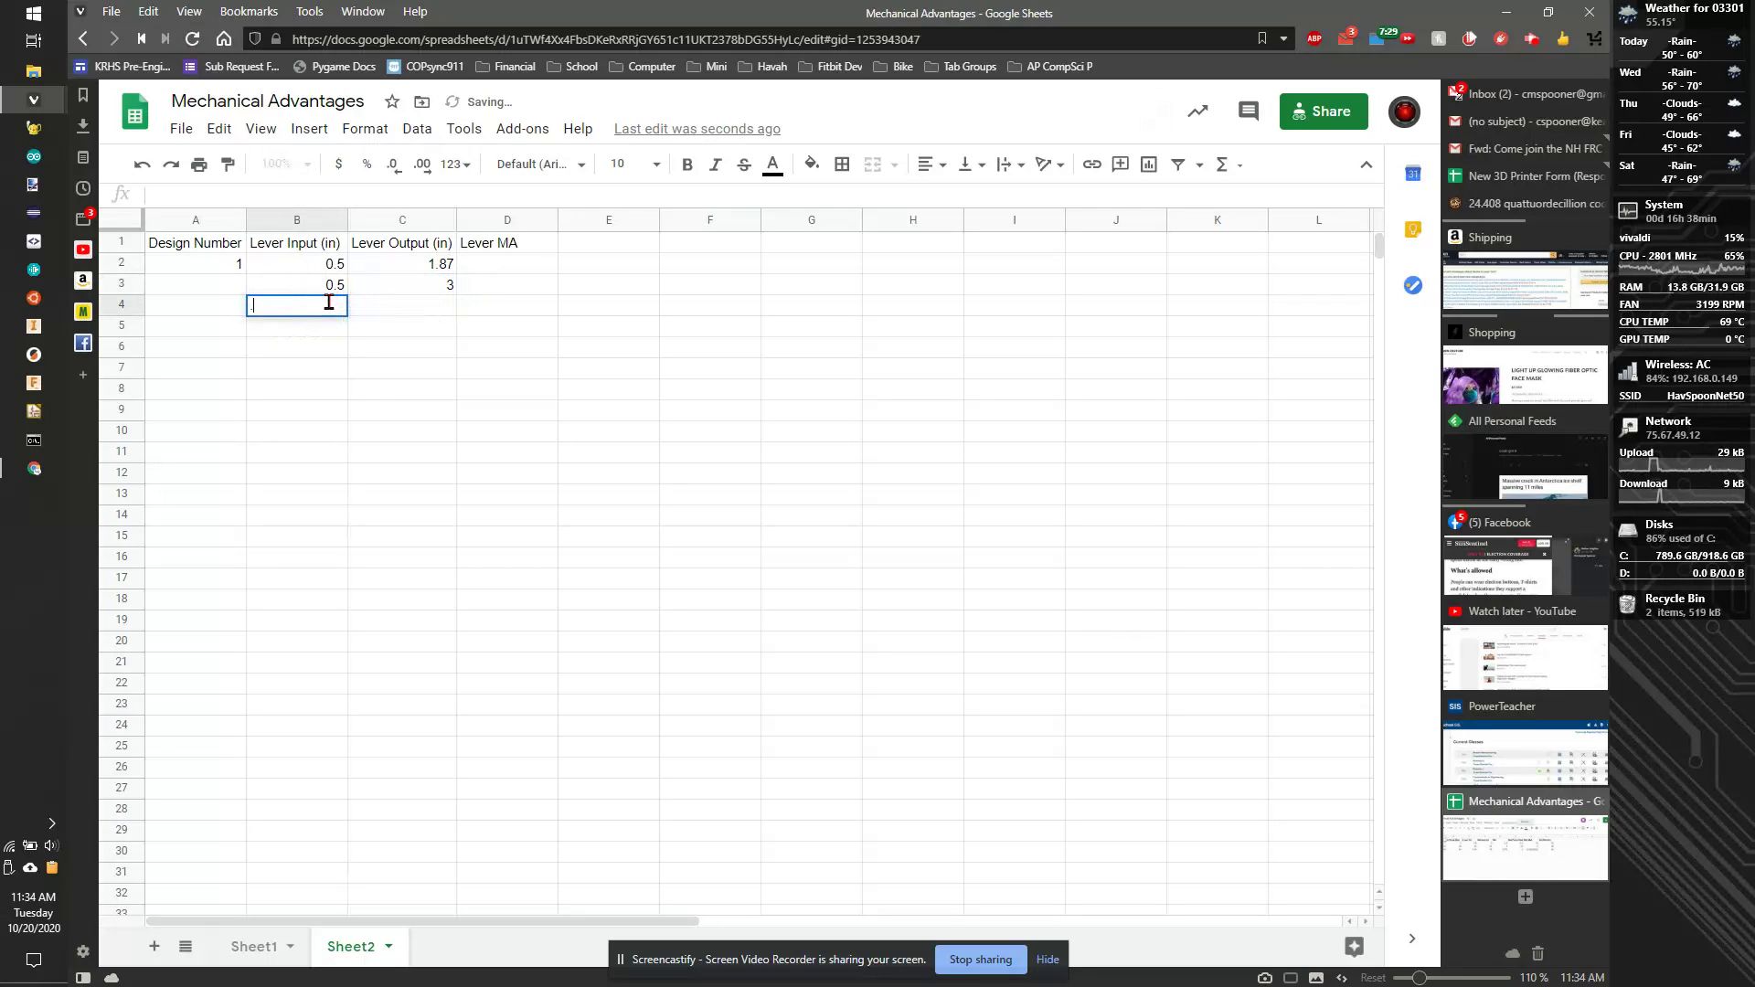
key("Tab")
type("6")
key("Return")
Enter 2 as the second design number in A3 and extend the series from 1 to 14 down to A15.
left_click(215, 268)
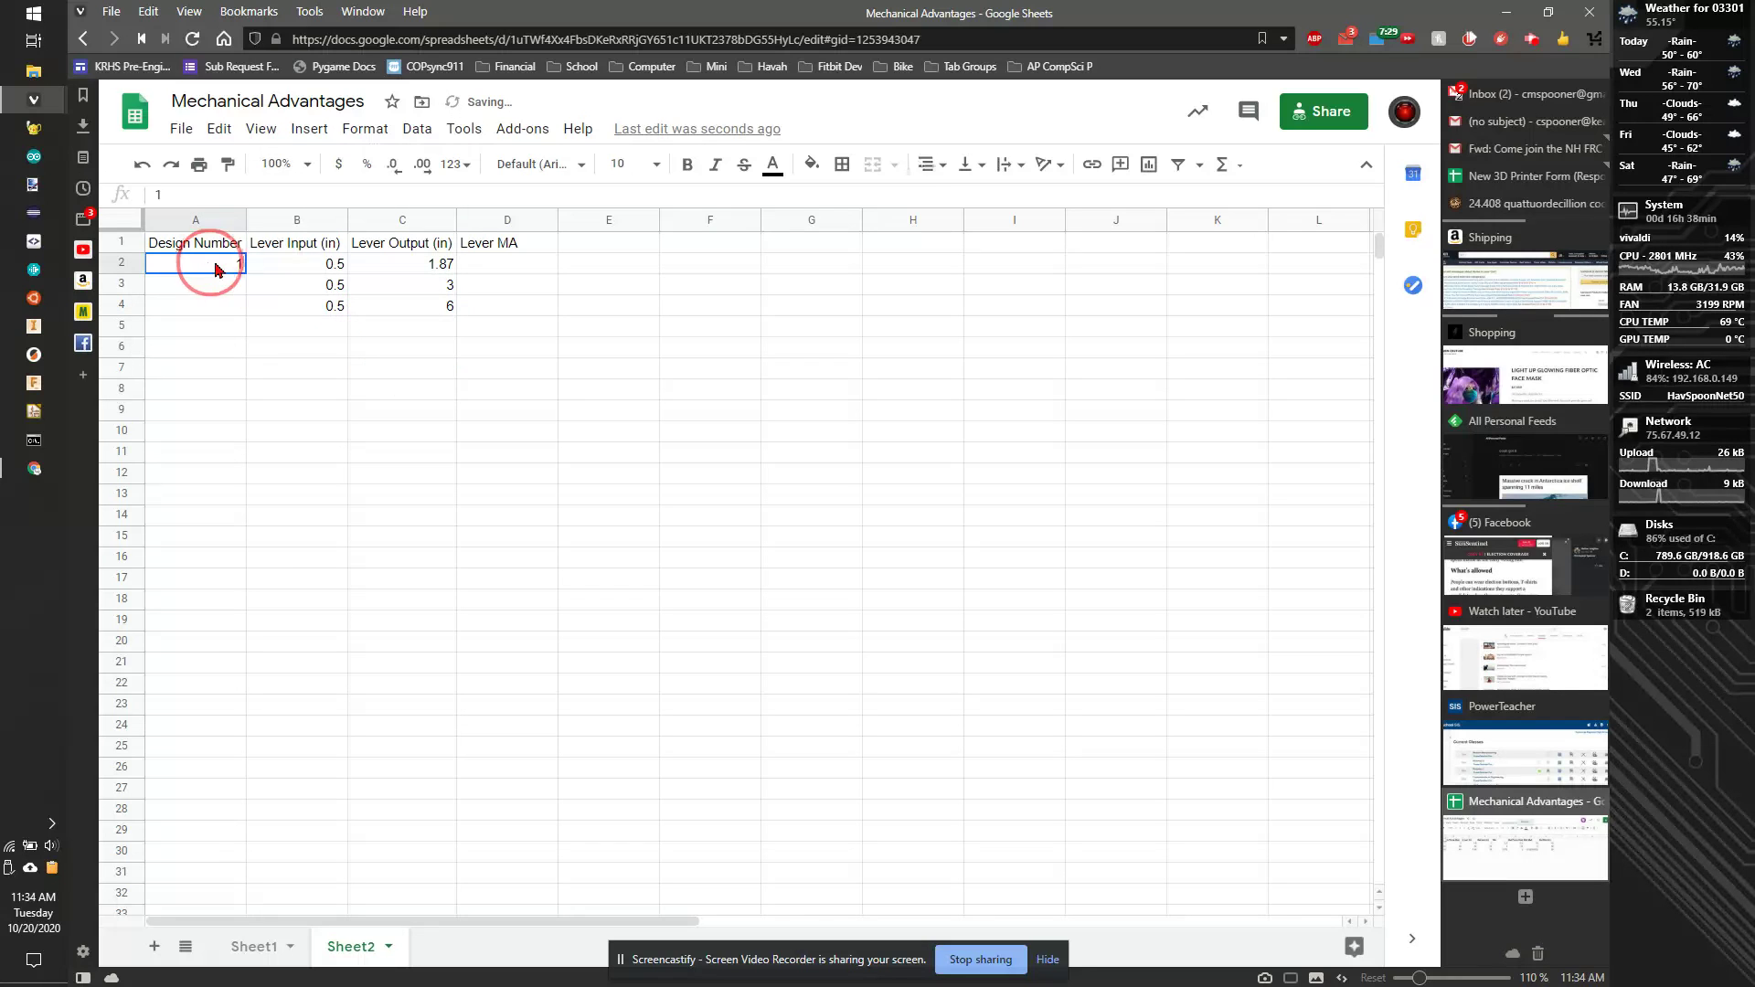
left_click_drag(245, 275, 242, 313)
left_click(223, 286)
type("2")
key("Up")
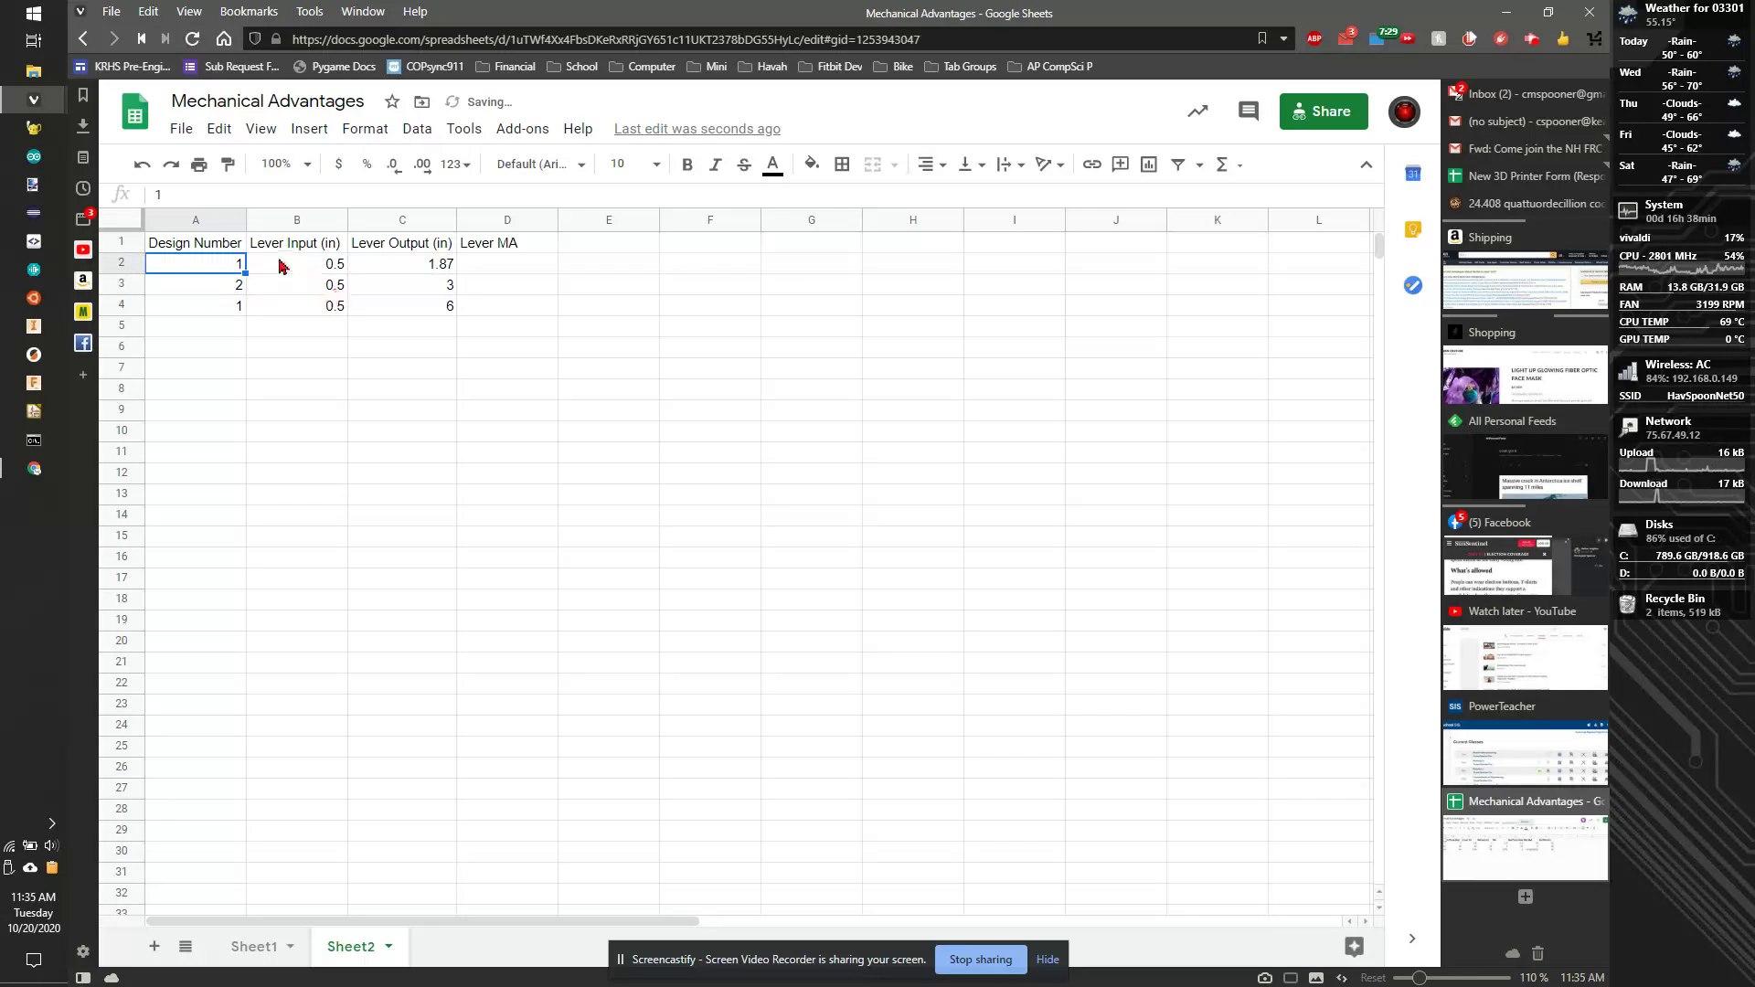
left_click(227, 272)
left_click_drag(226, 271, 195, 537)
left_click(399, 333)
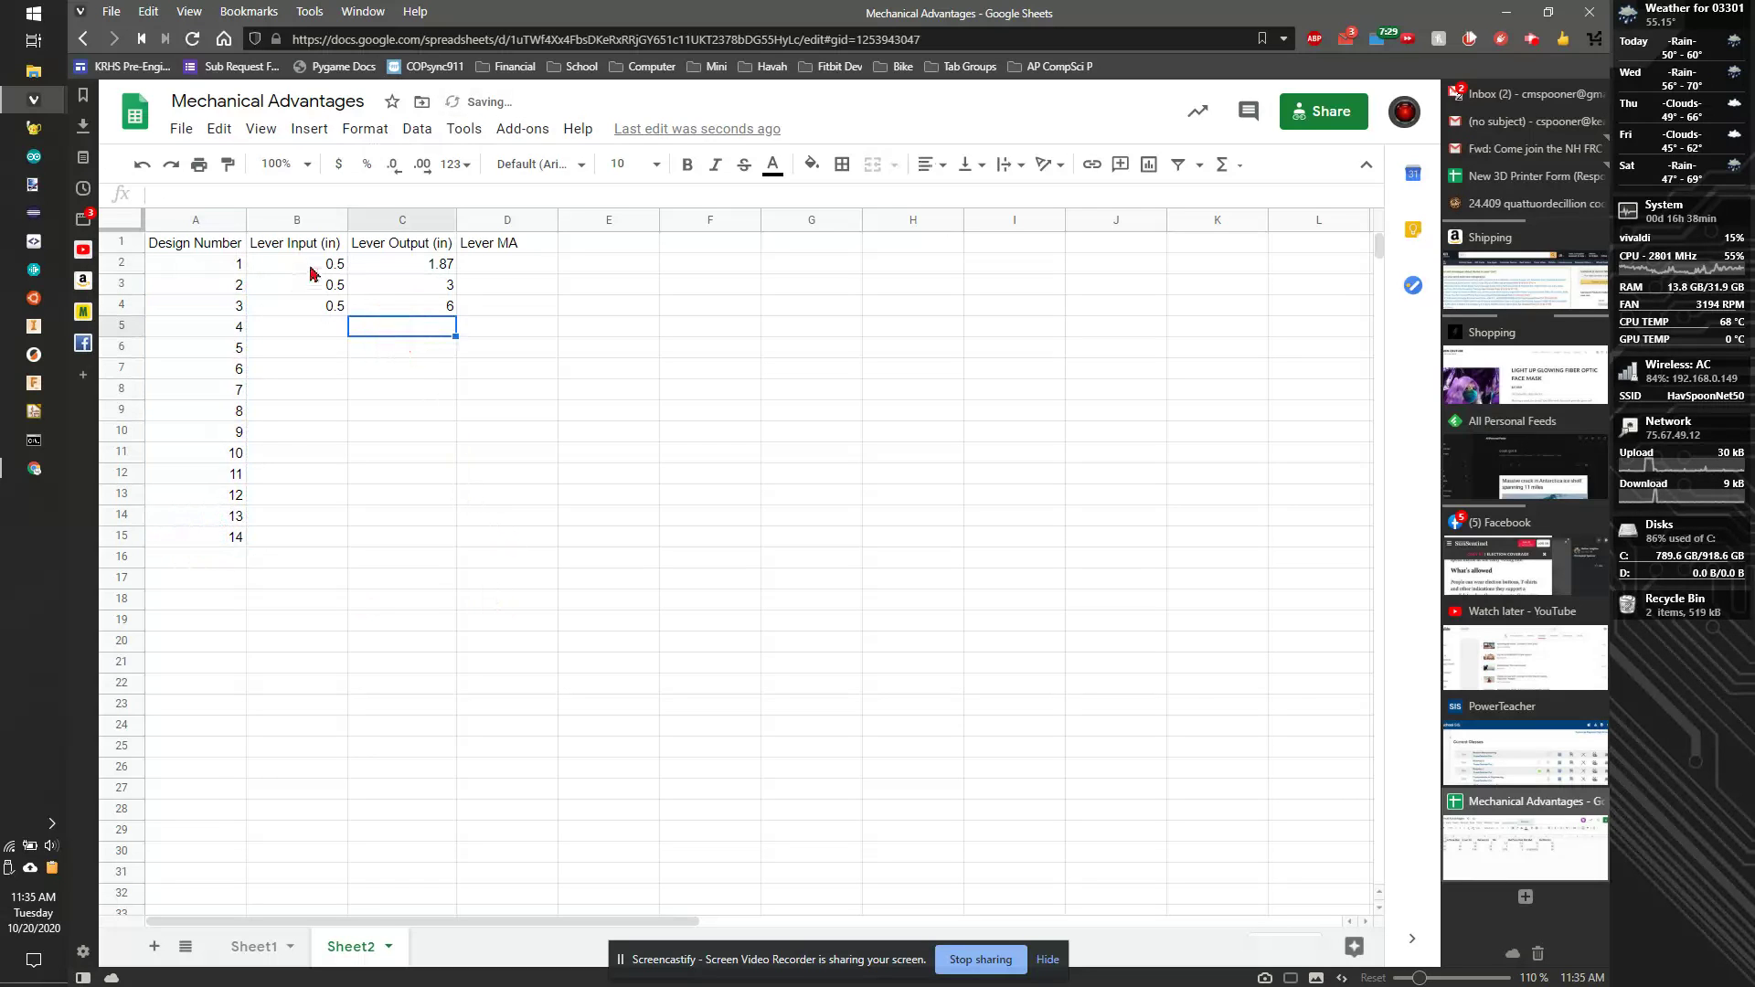
Make the whole header row 1 bold.
left_click(314, 265)
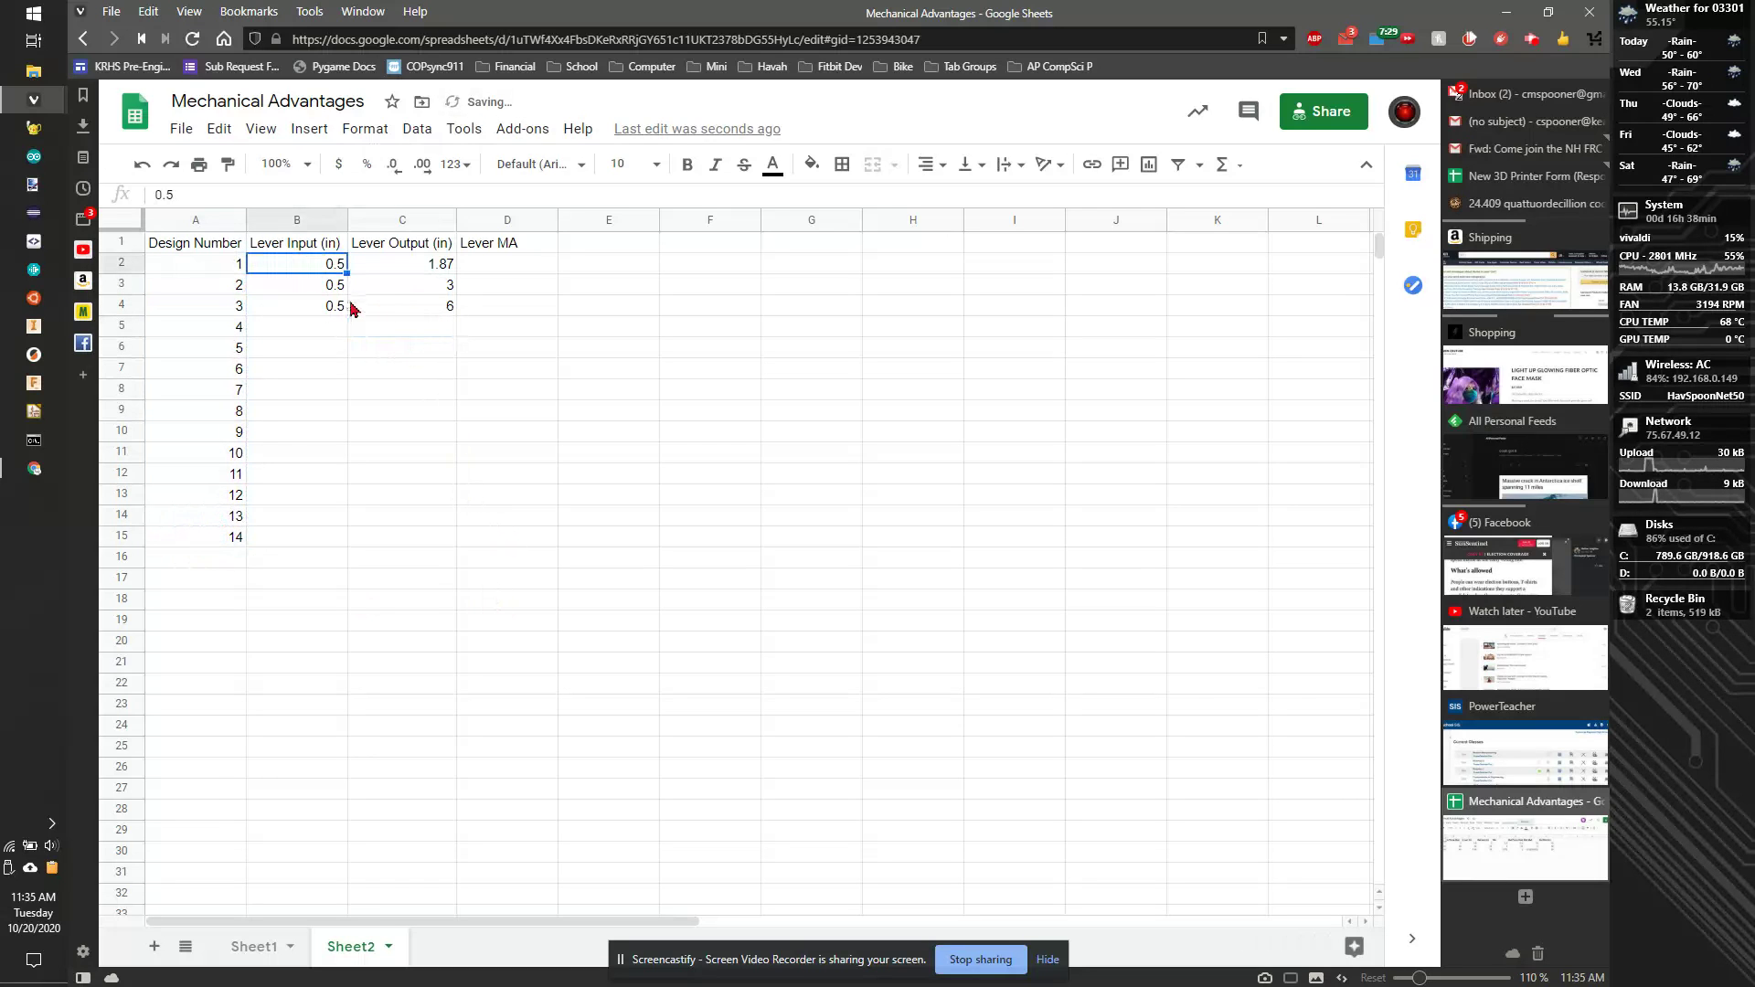
left_click(122, 243)
left_click(688, 164)
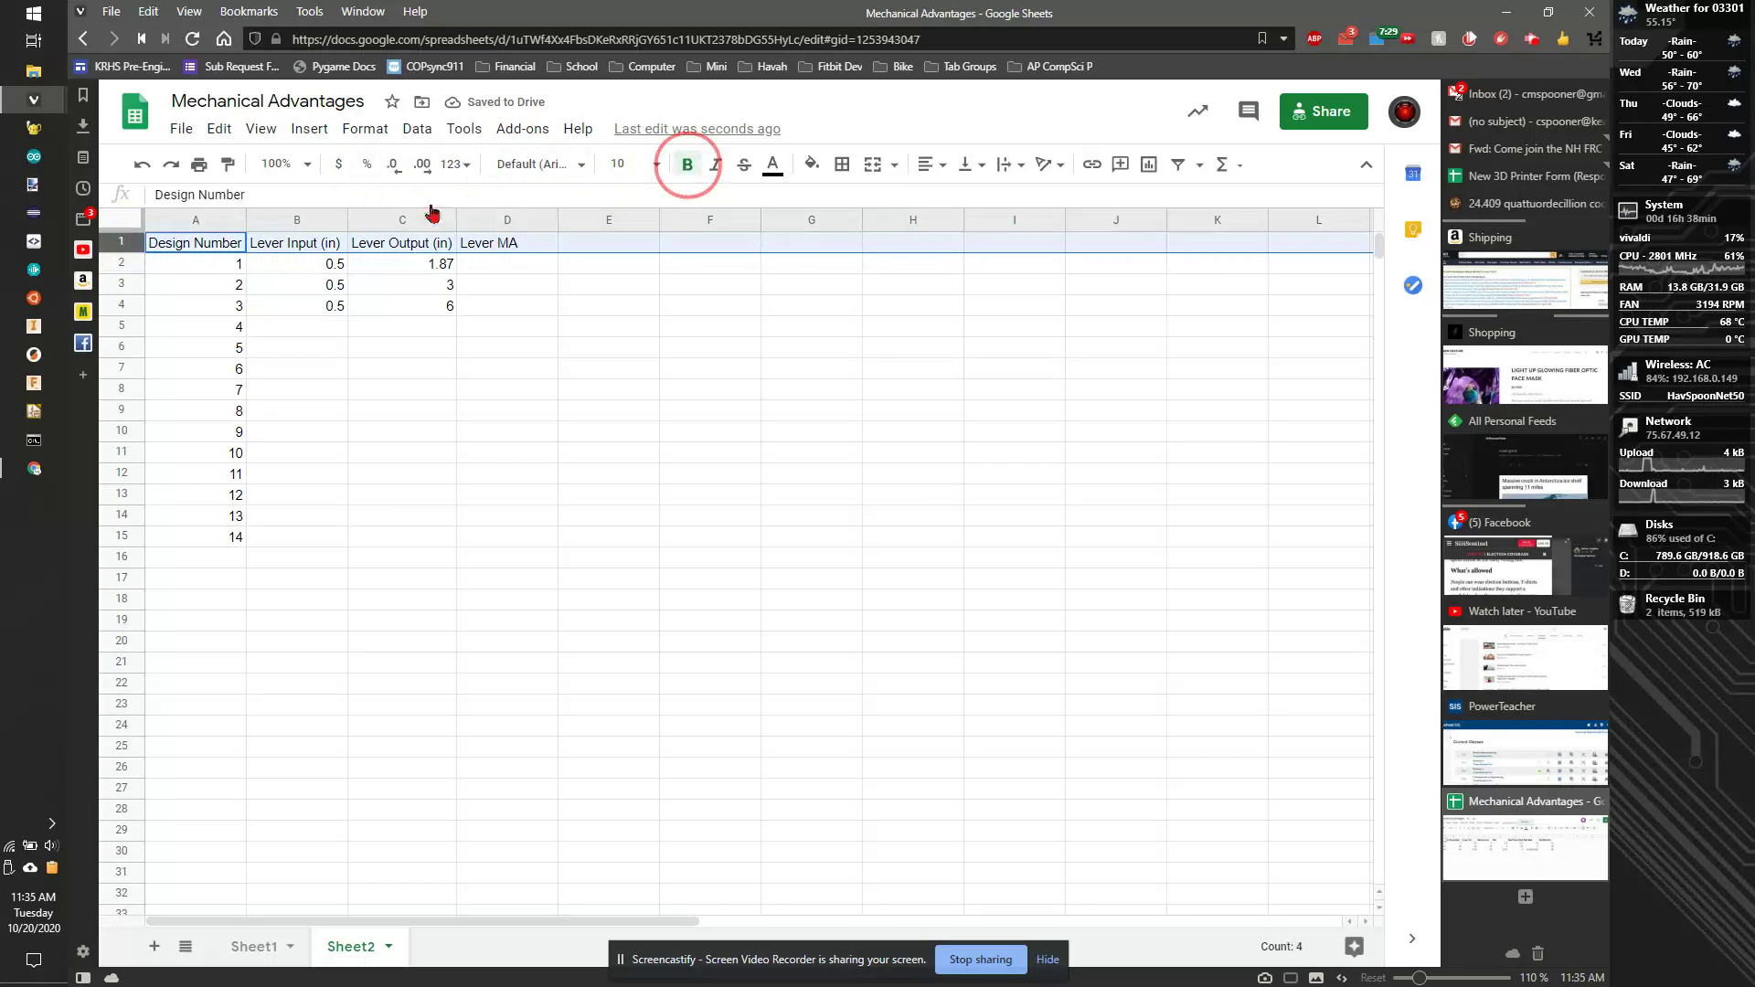
left_click(309, 291)
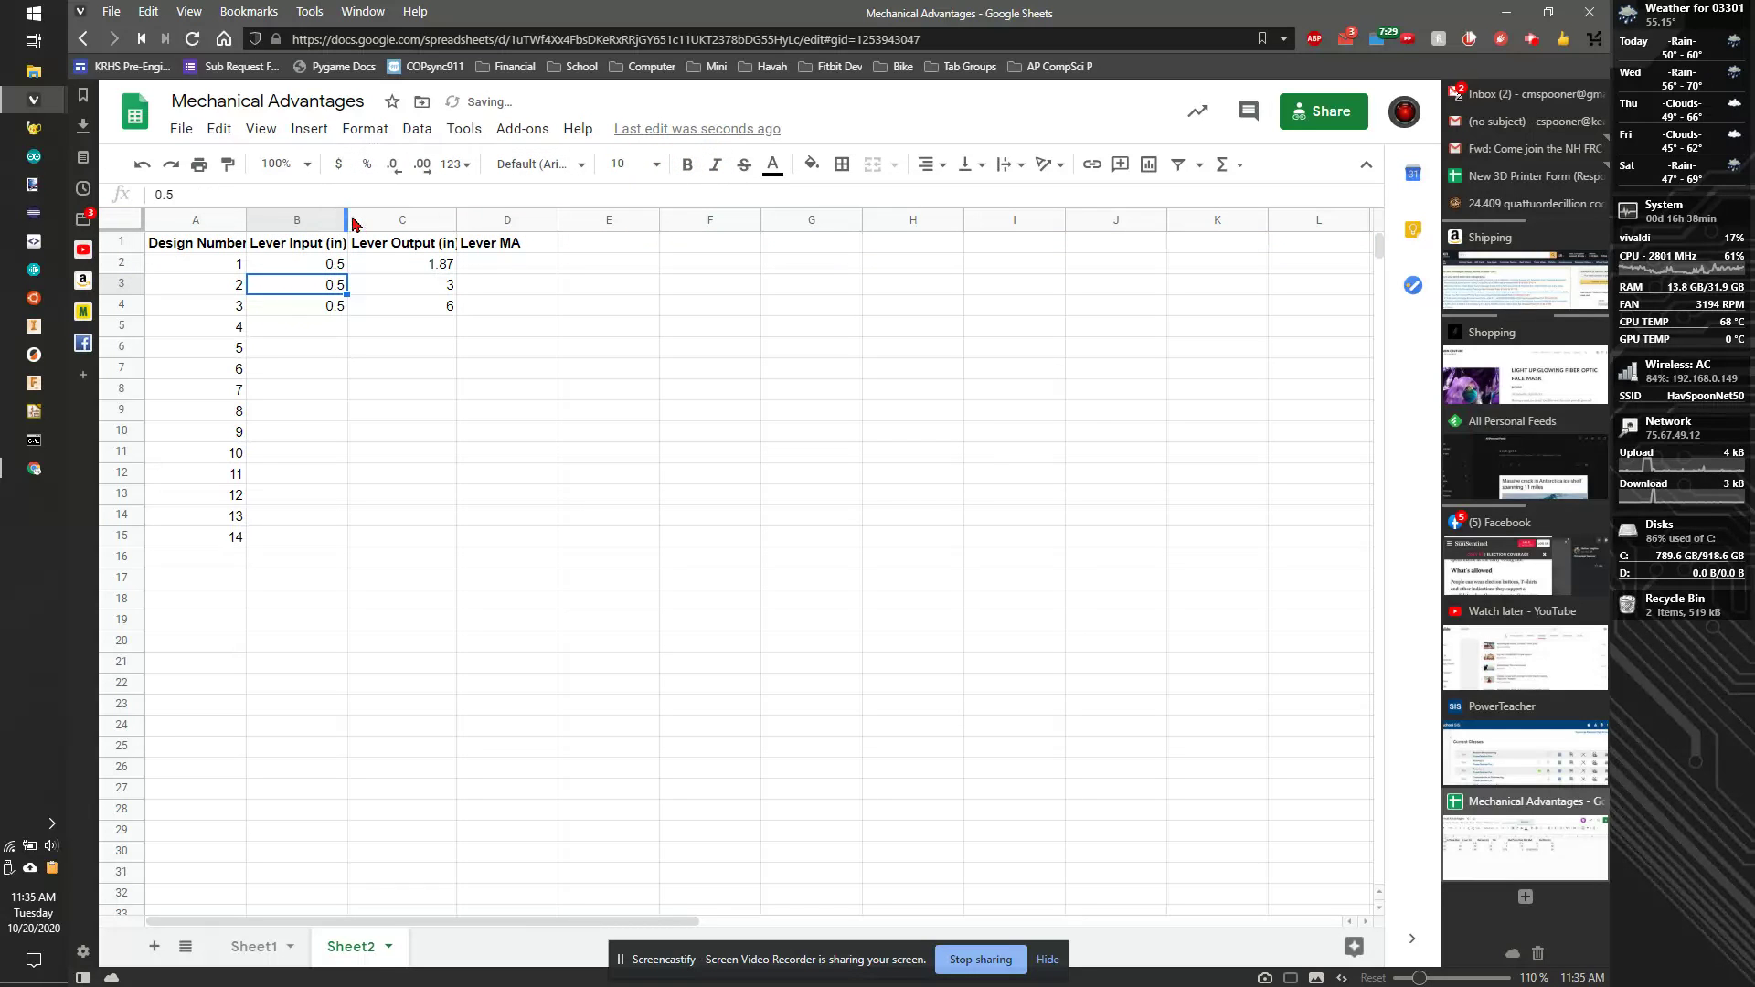
Set the text wrapping of header row 1 to Wrap.
left_click(122, 245)
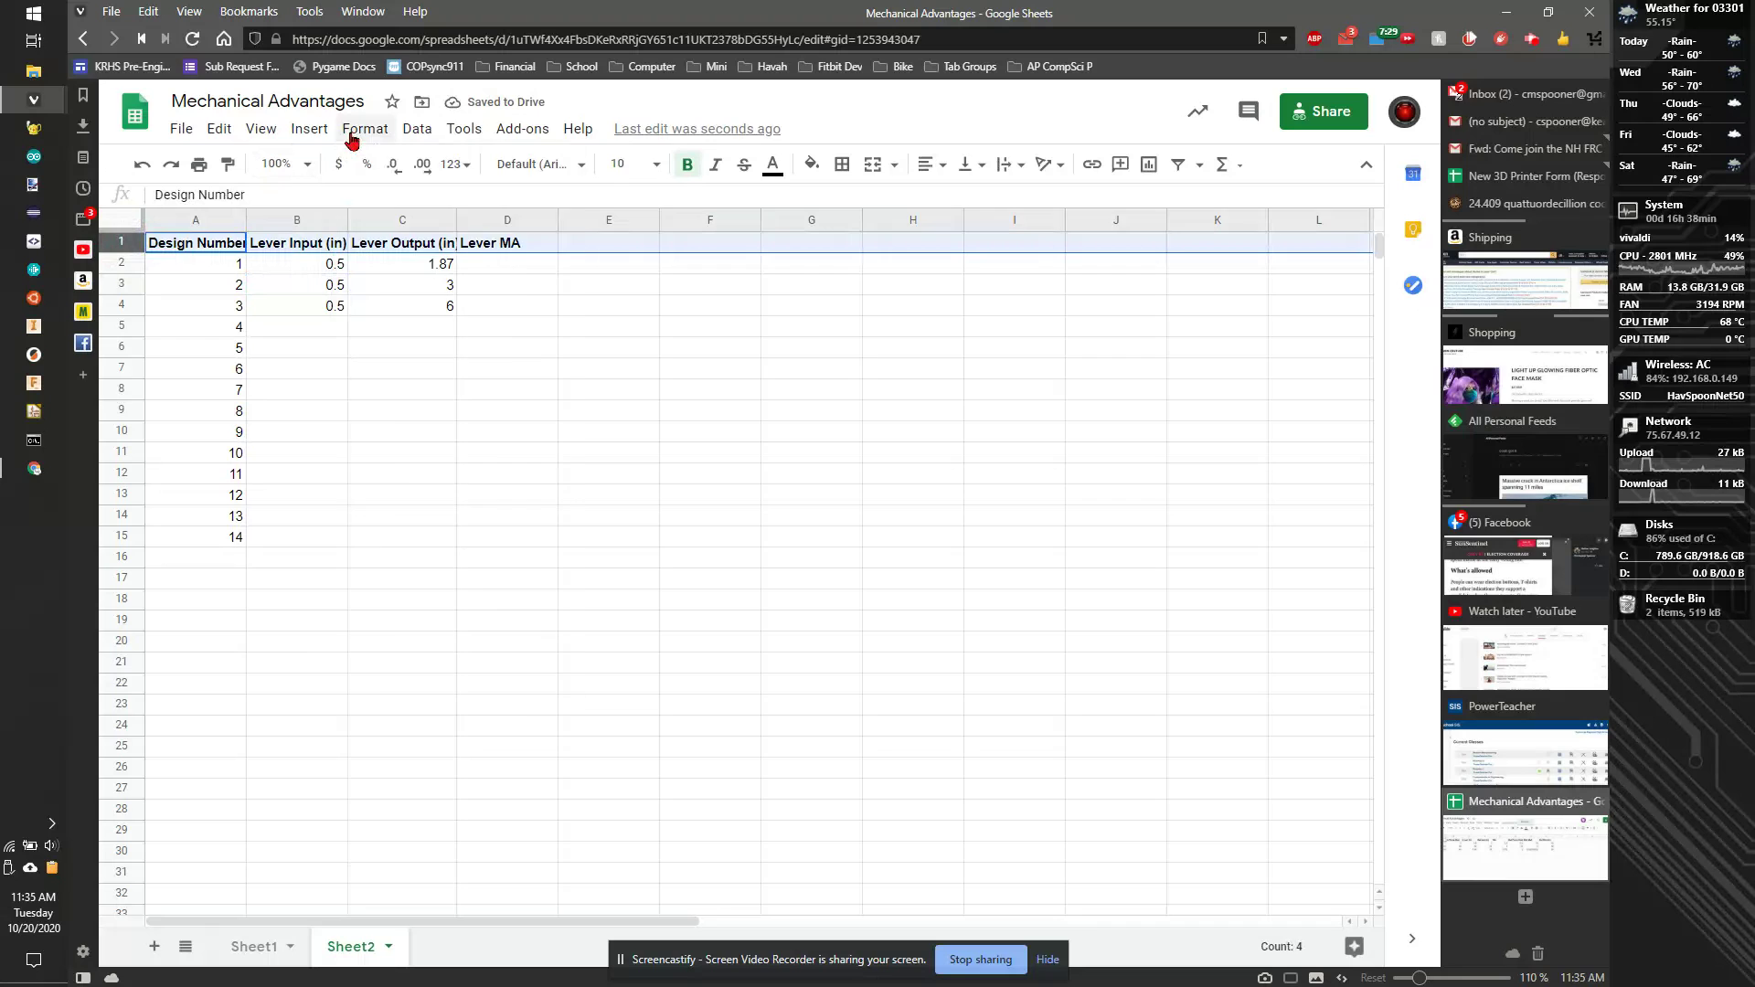
left_click(351, 136)
mouse_move(450, 490)
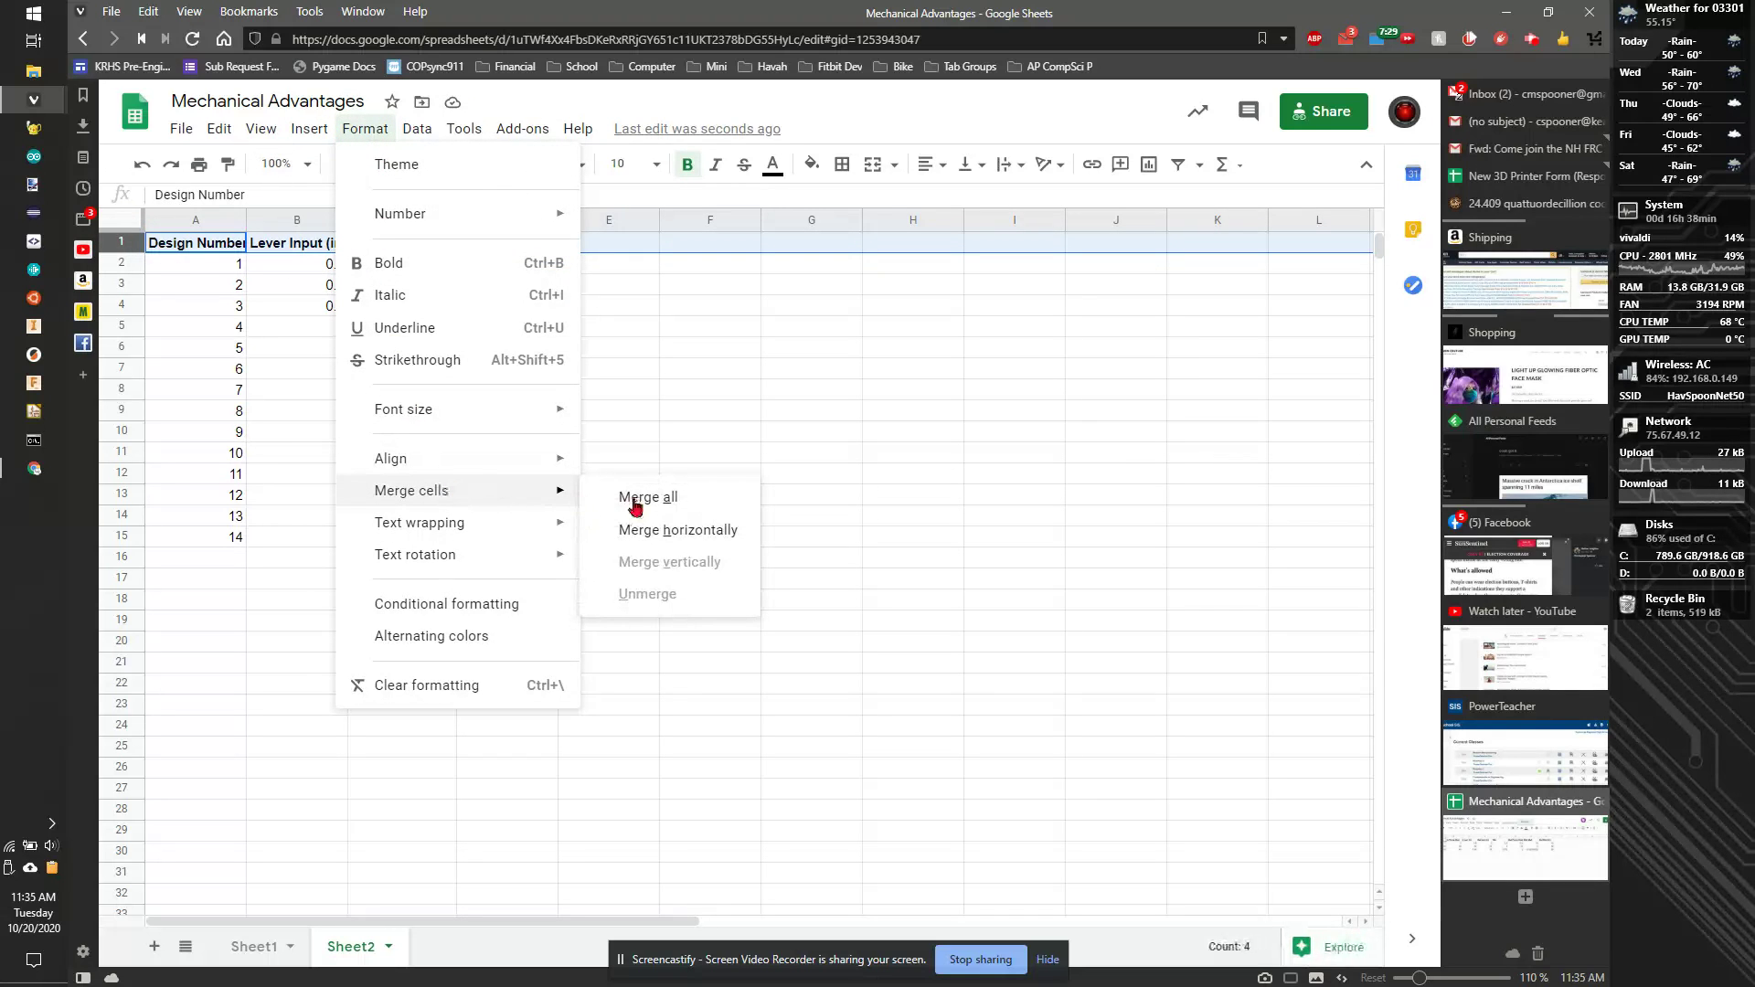
mouse_move(476, 523)
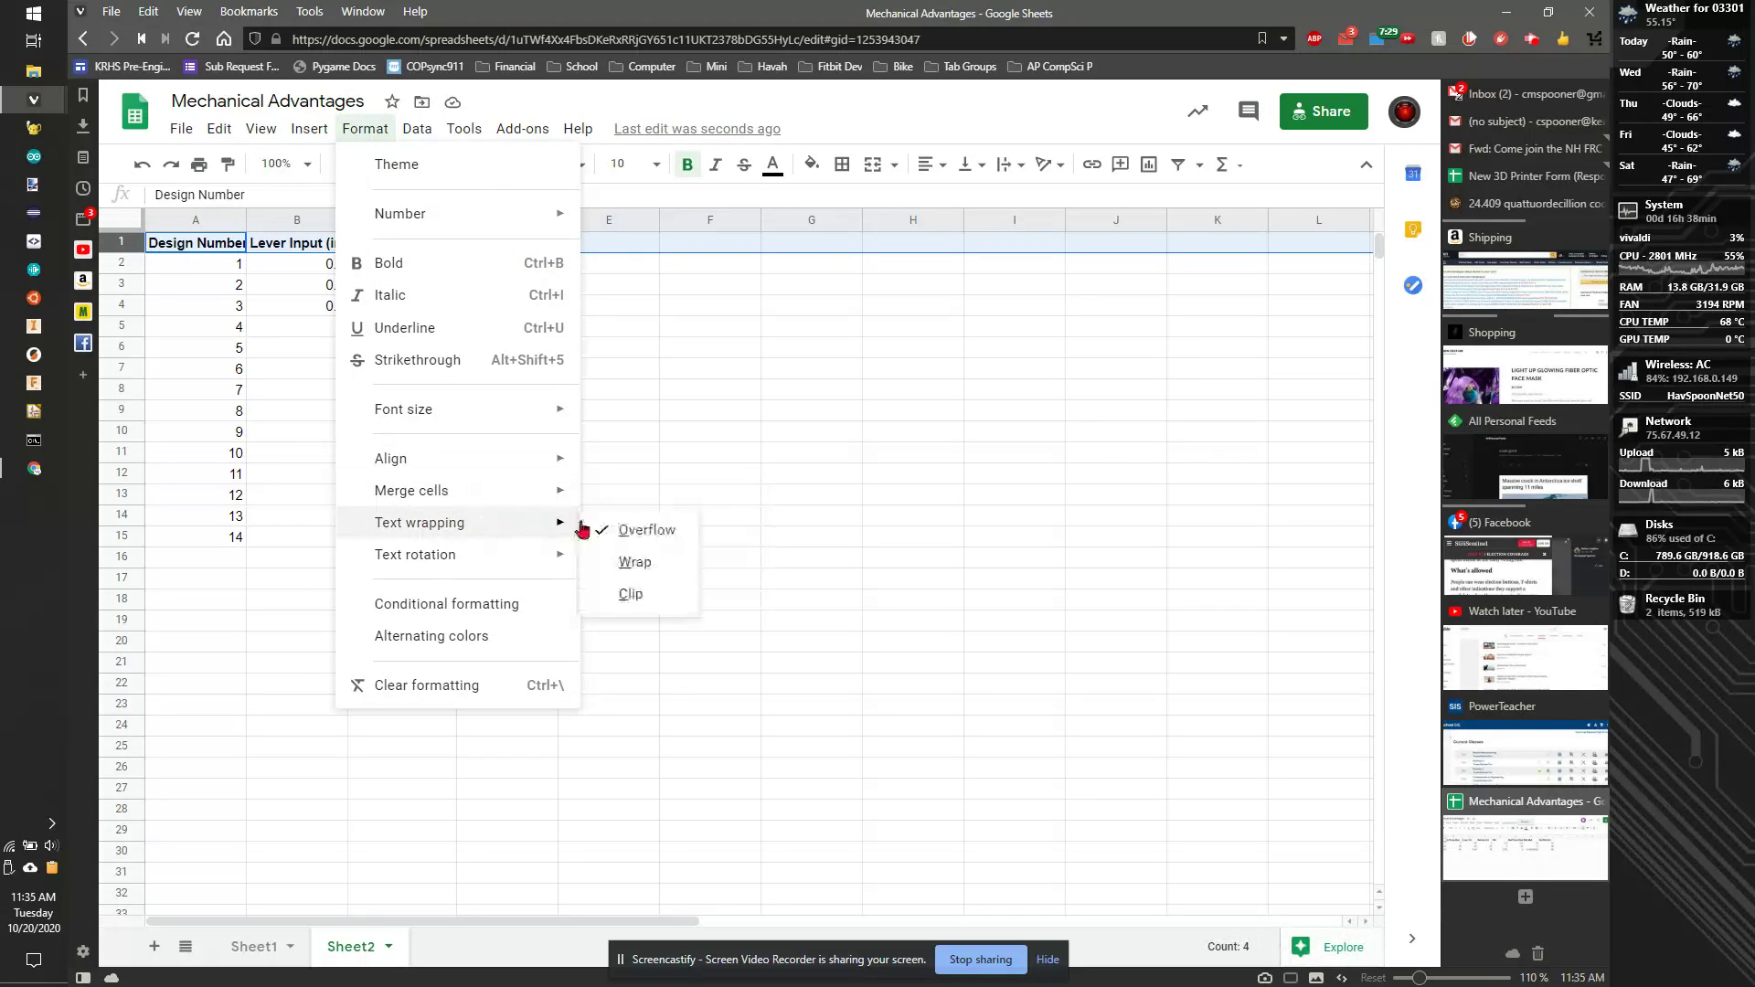
left_click(644, 563)
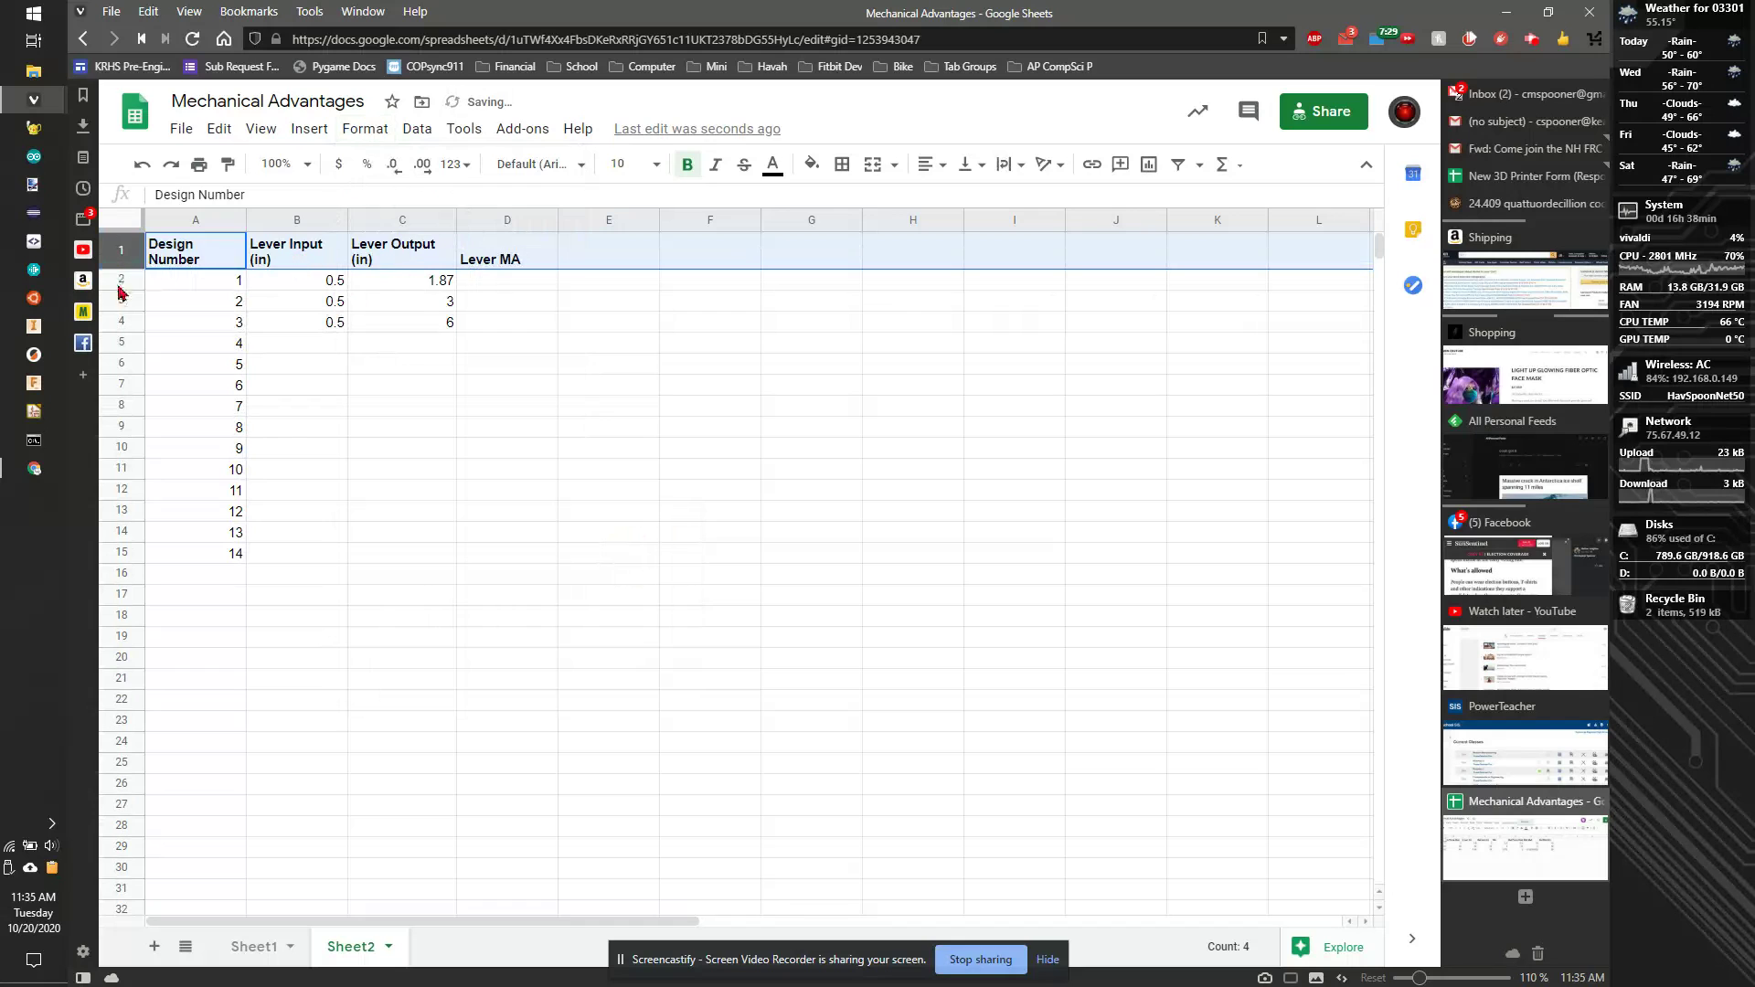
Narrow column B until its header breaks into "Lever" and "Input (in)" on two lines.
left_click_drag(348, 219, 333, 221)
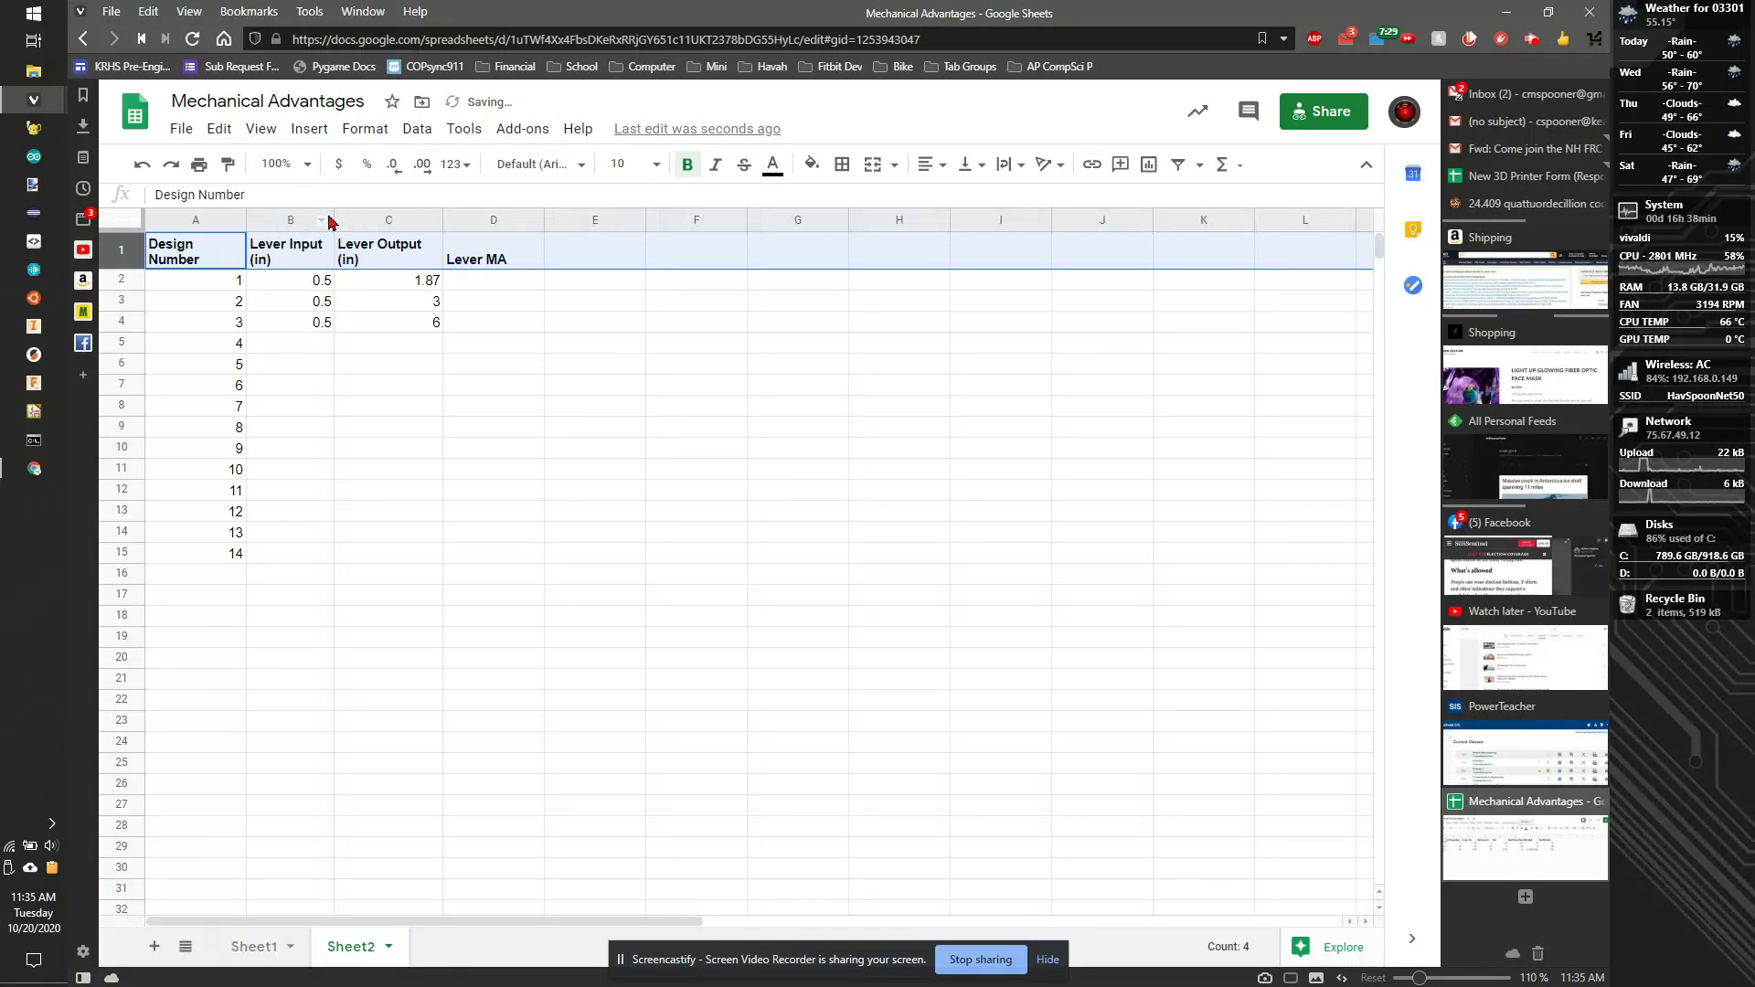
left_click_drag(330, 216, 318, 217)
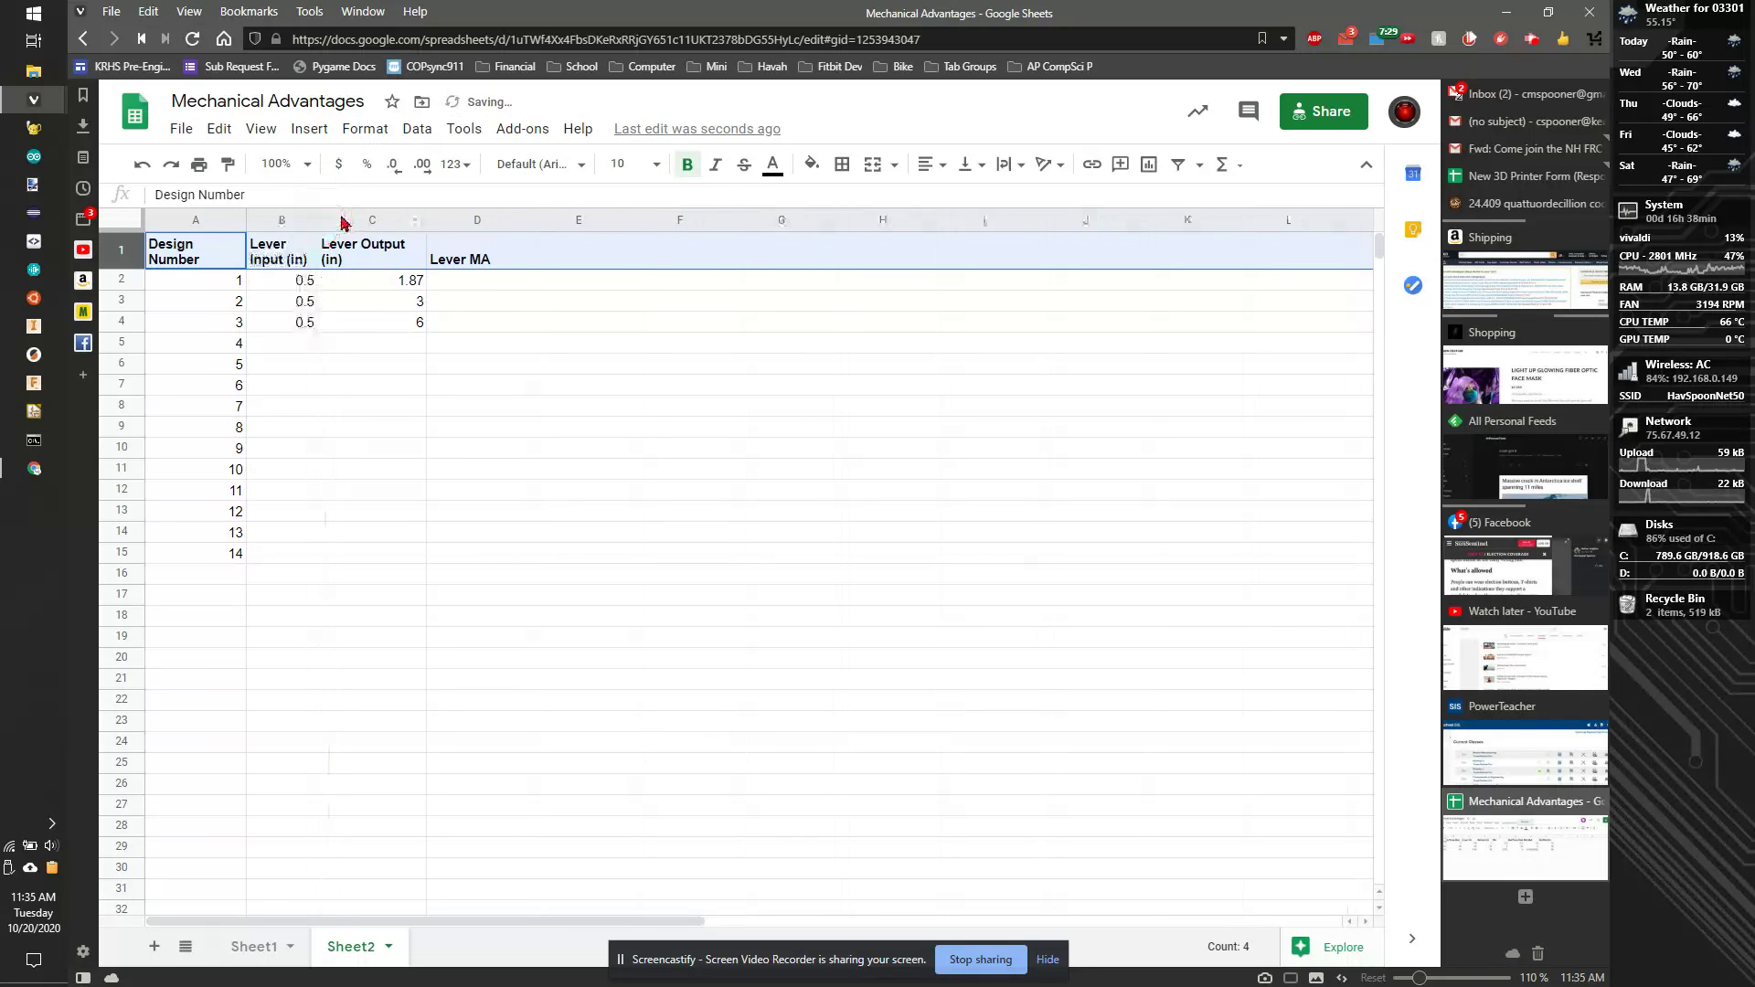
left_click(418, 214)
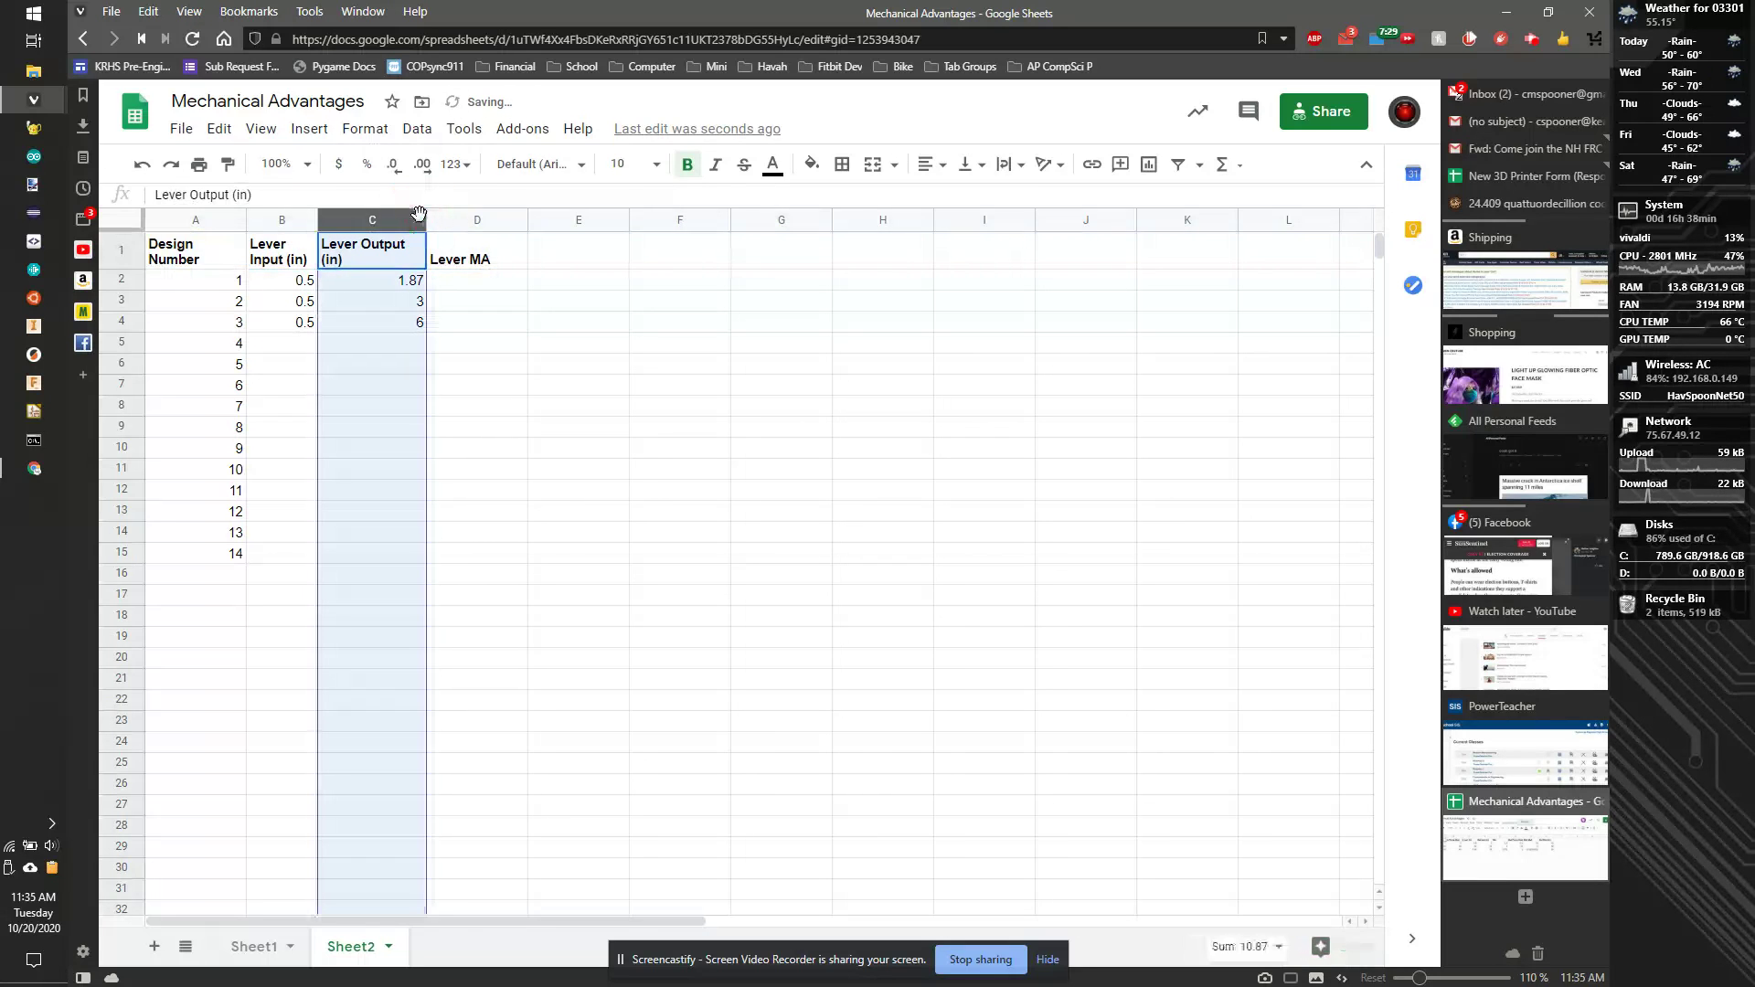
Narrow columns C and D until their headers "Lever Output (in)" and "Lever MA" each break onto two lines.
left_click_drag(422, 222, 466, 229)
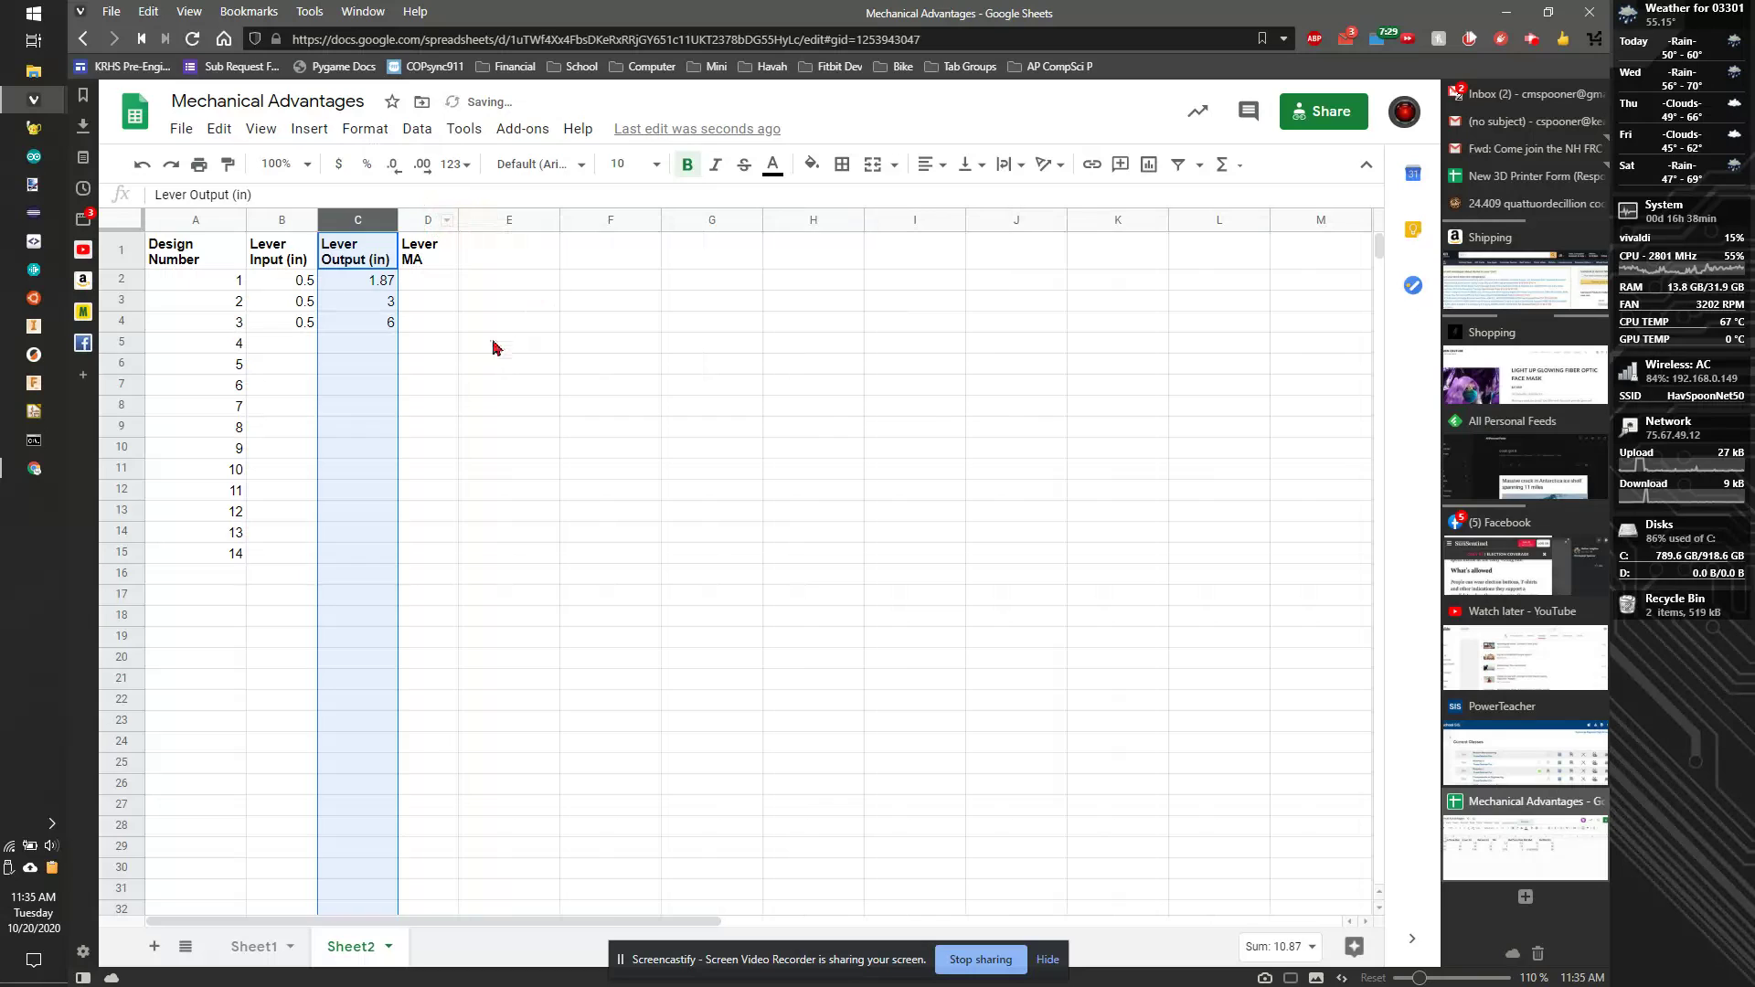
left_click(494, 345)
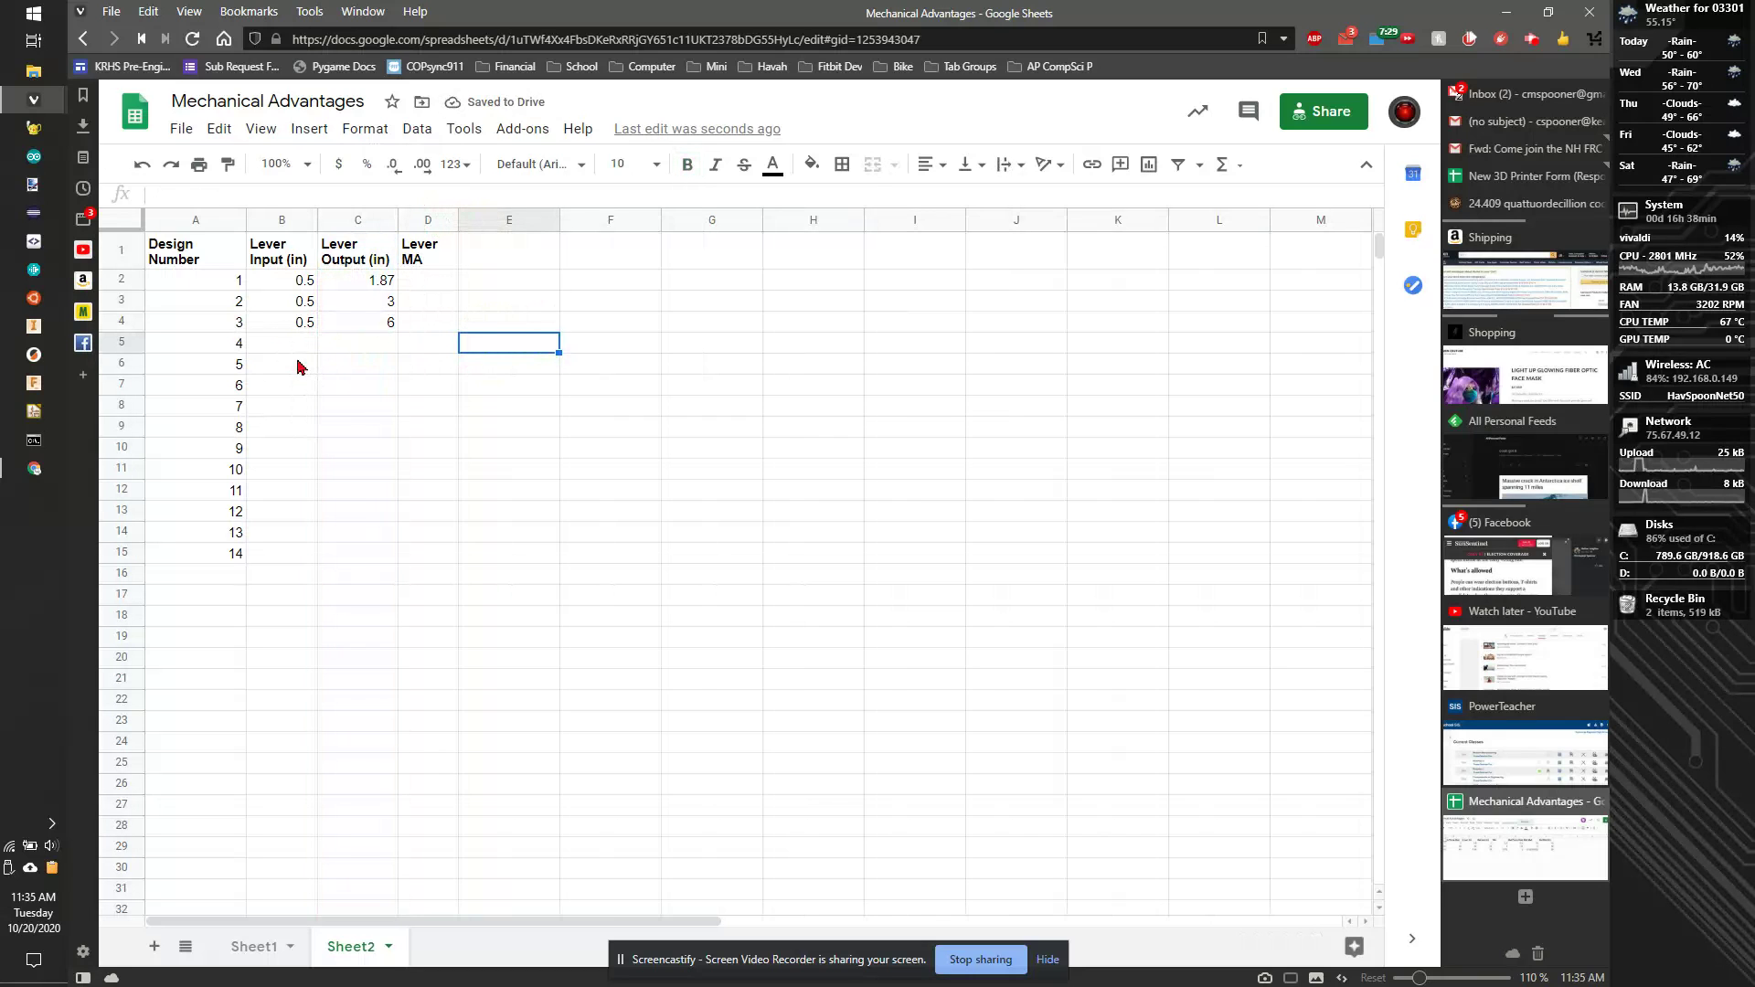
Enter the formula =B2/C2 in D2 to calculate the first design's lever mechanical advantage.
left_click(412, 282)
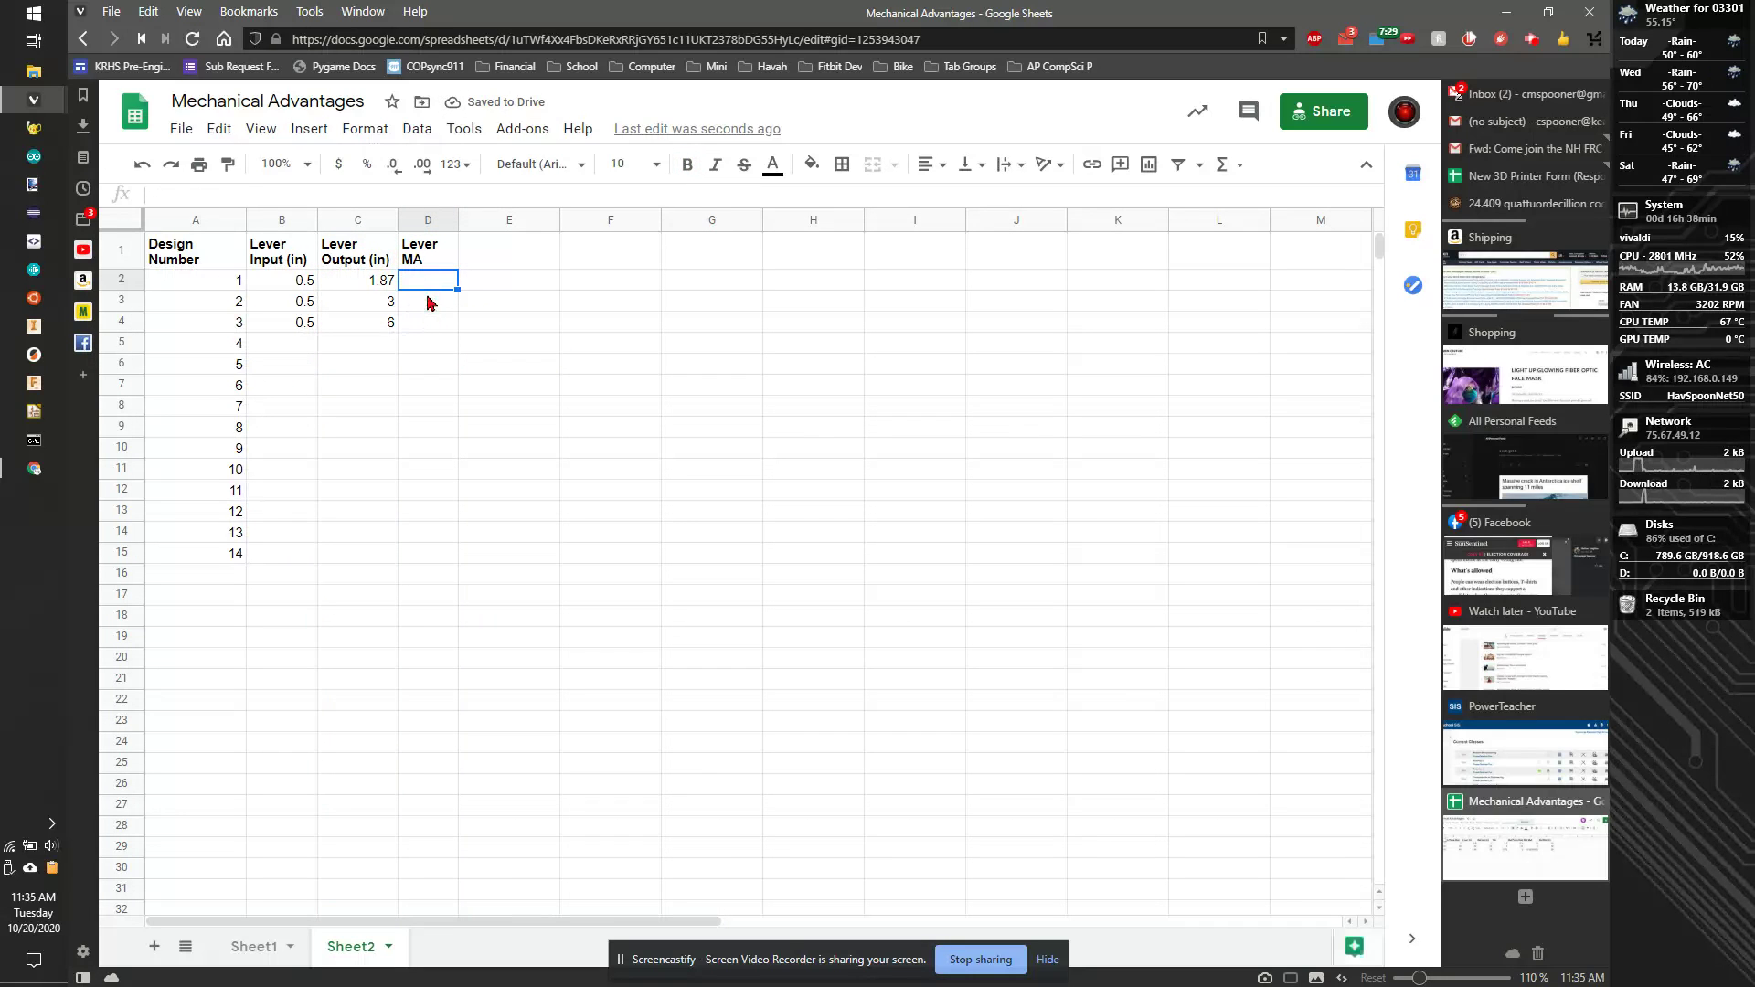
type("=")
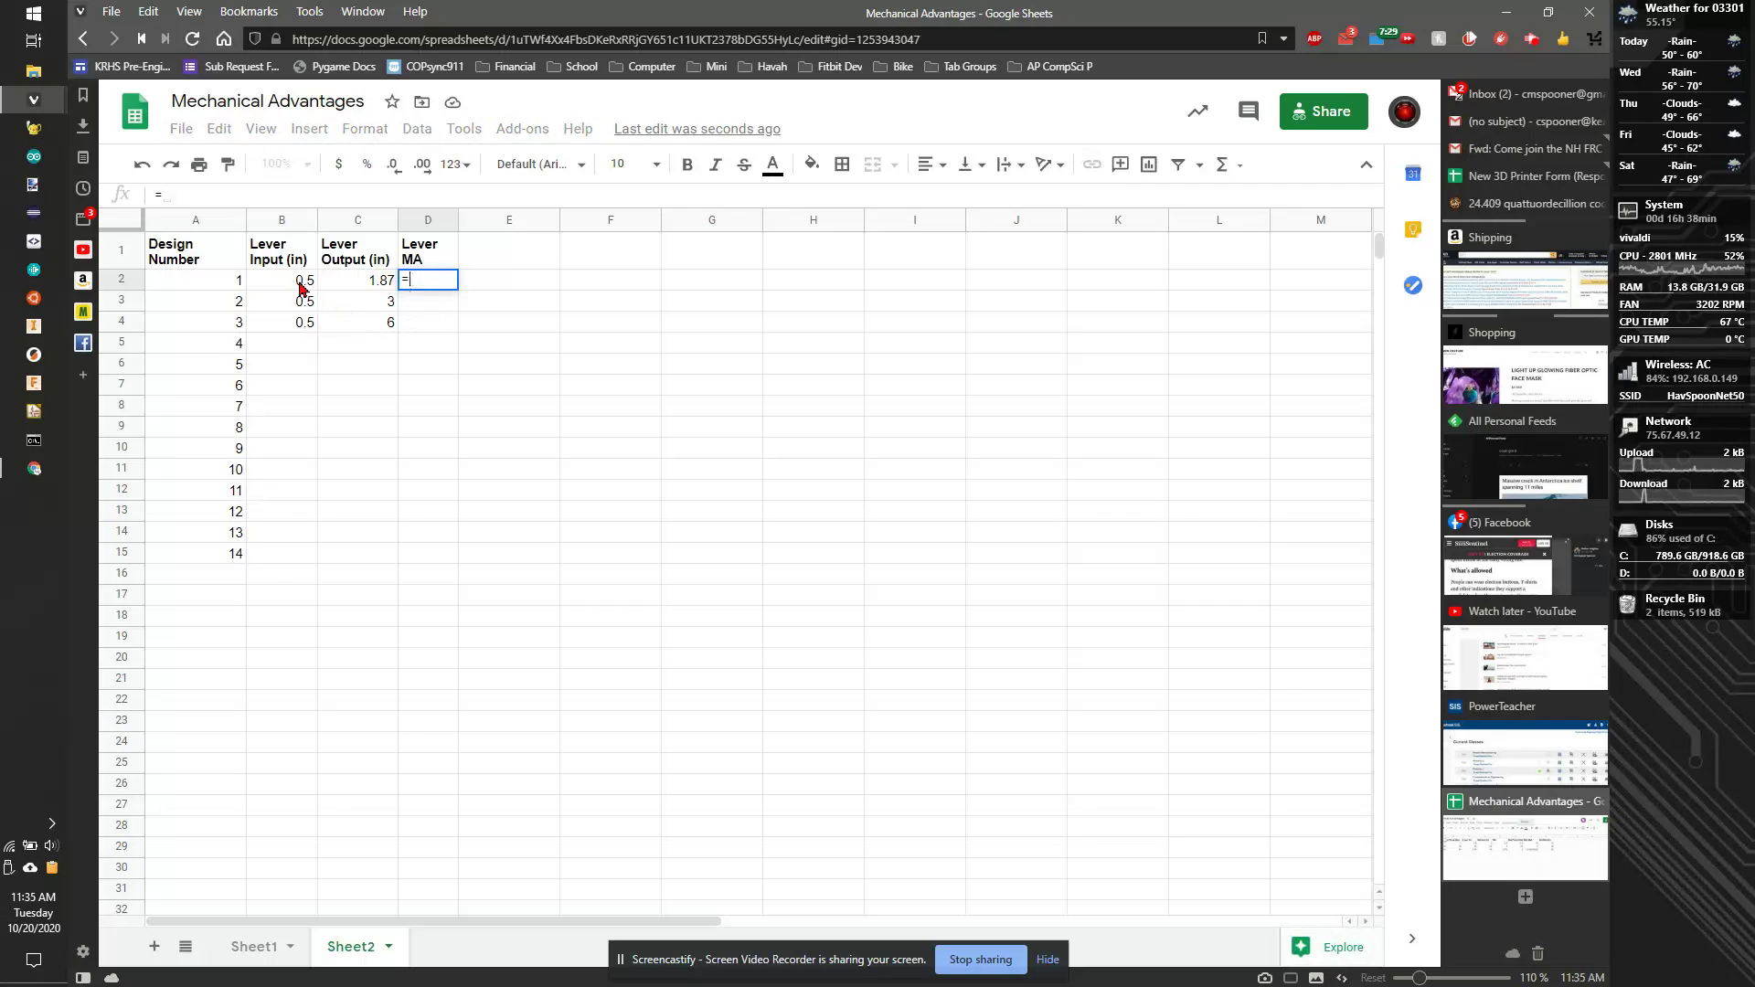
left_click(300, 287)
type("/")
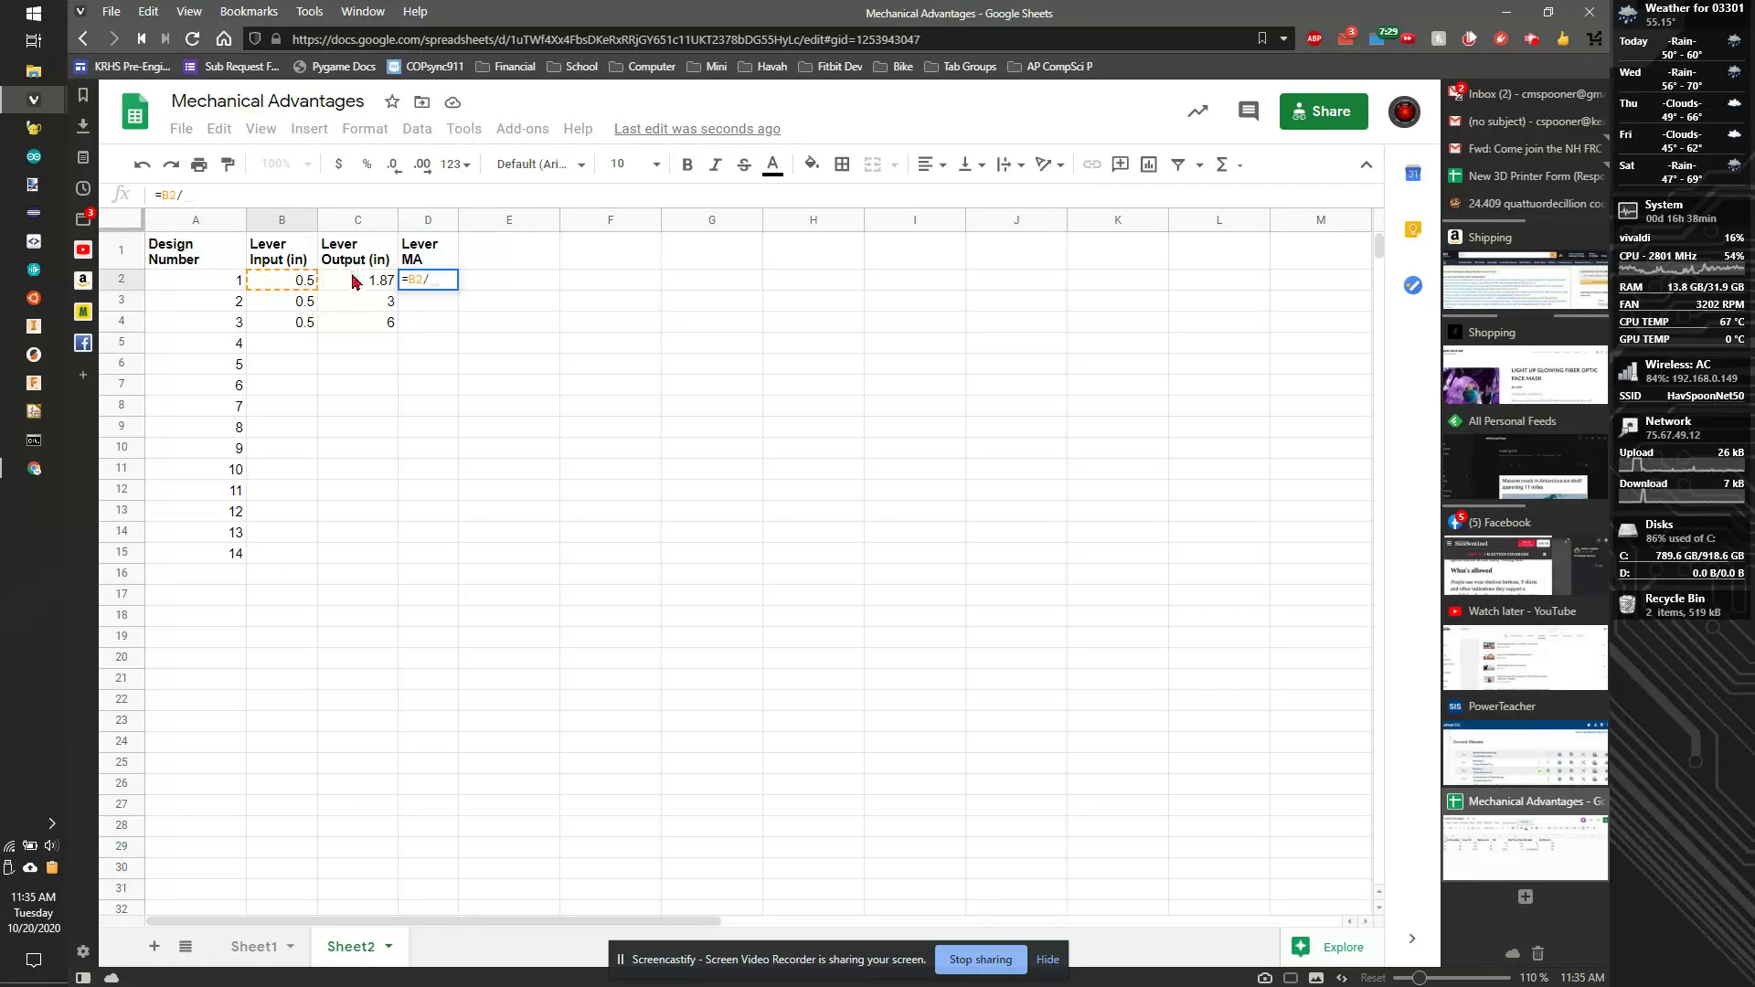
left_click(356, 281)
key("Return")
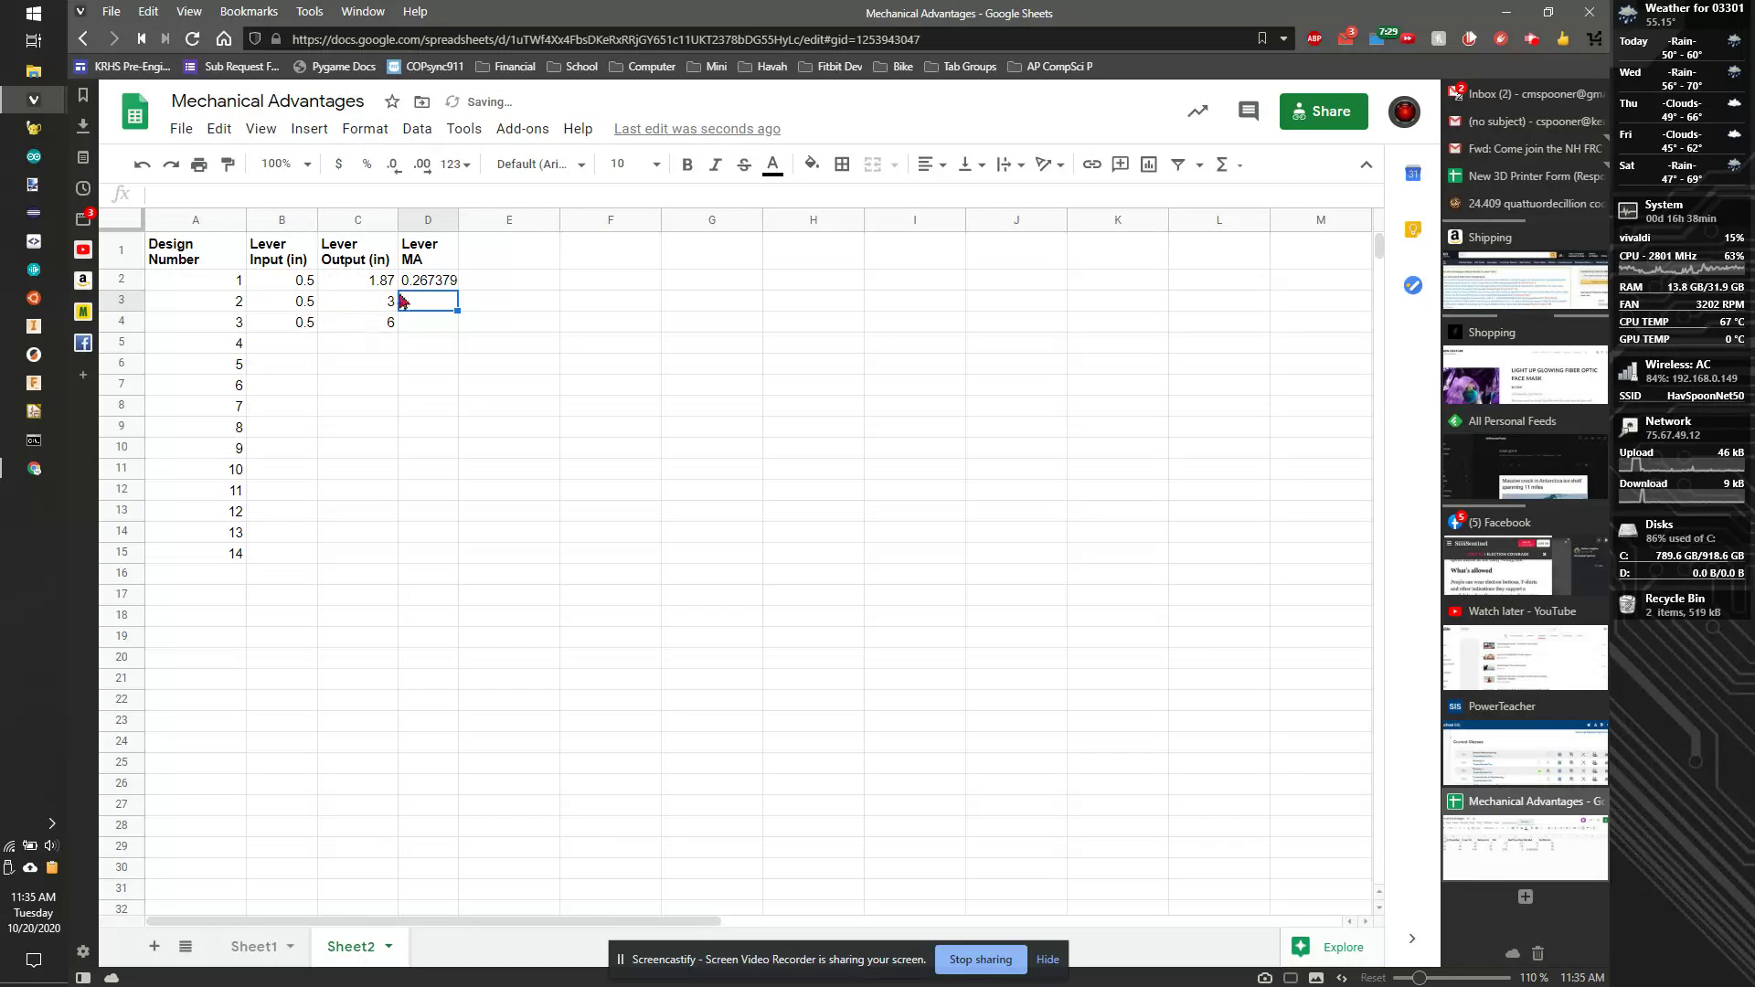
Format the whole Lever MA column D to show three decimal places.
left_click(440, 285)
left_click(437, 288)
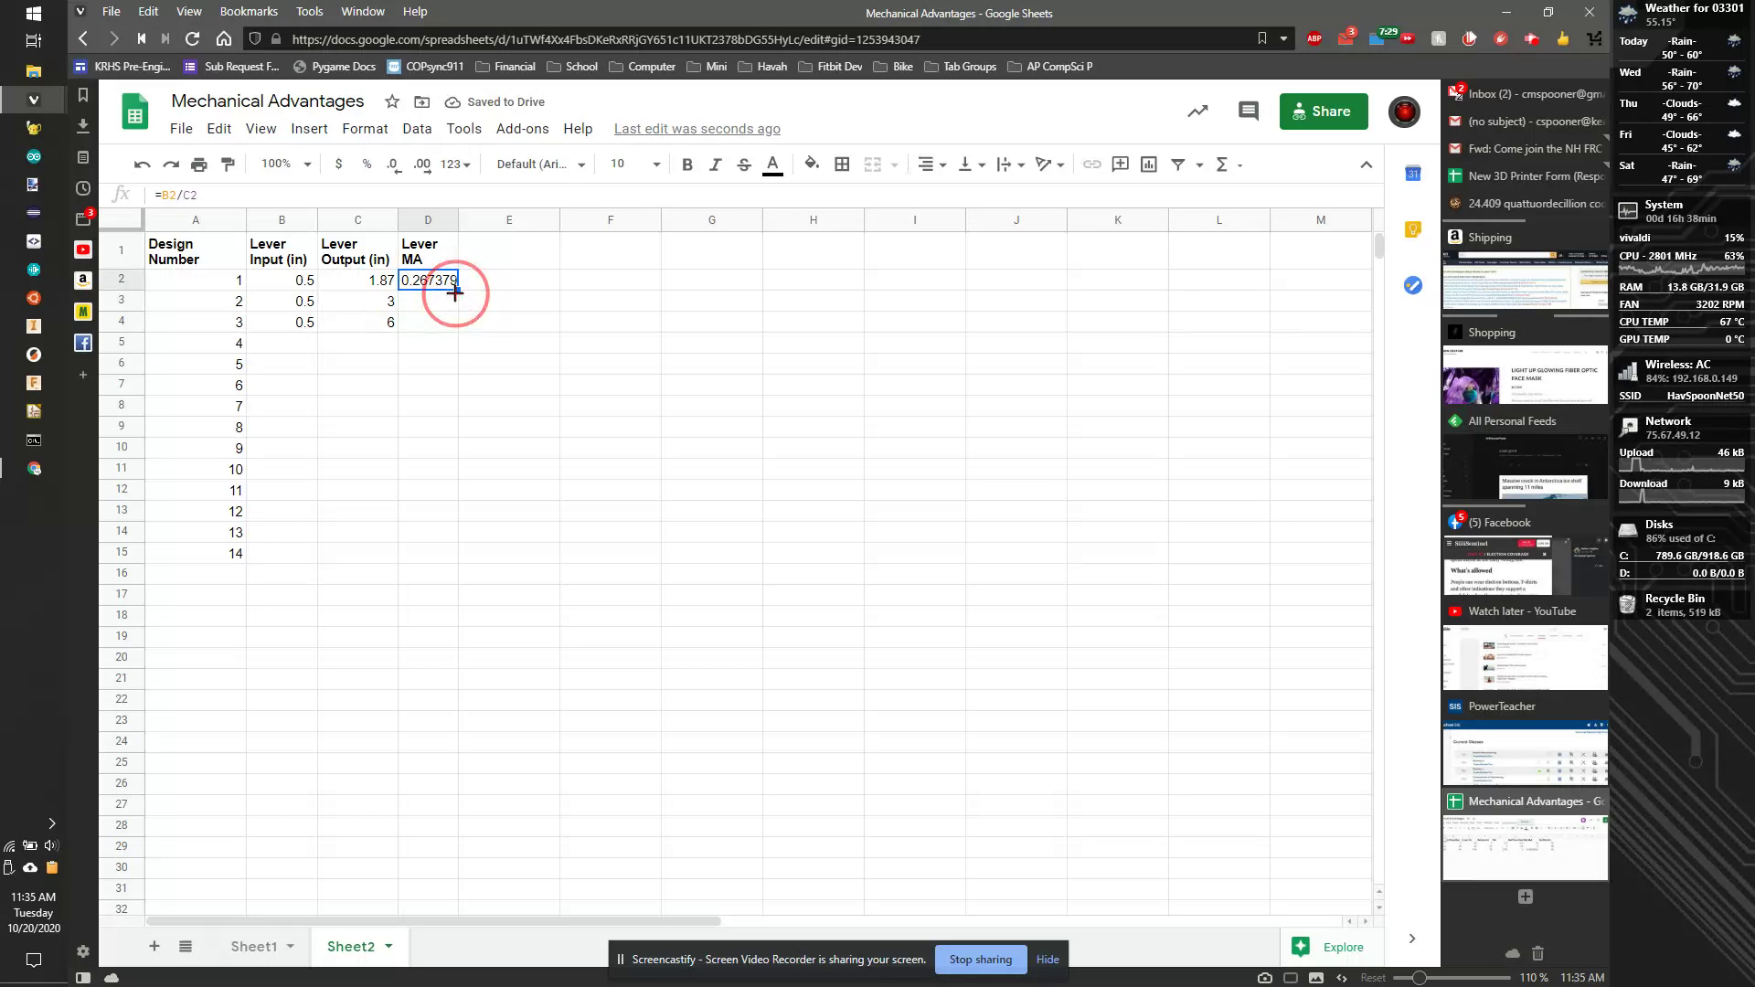
left_click(427, 220)
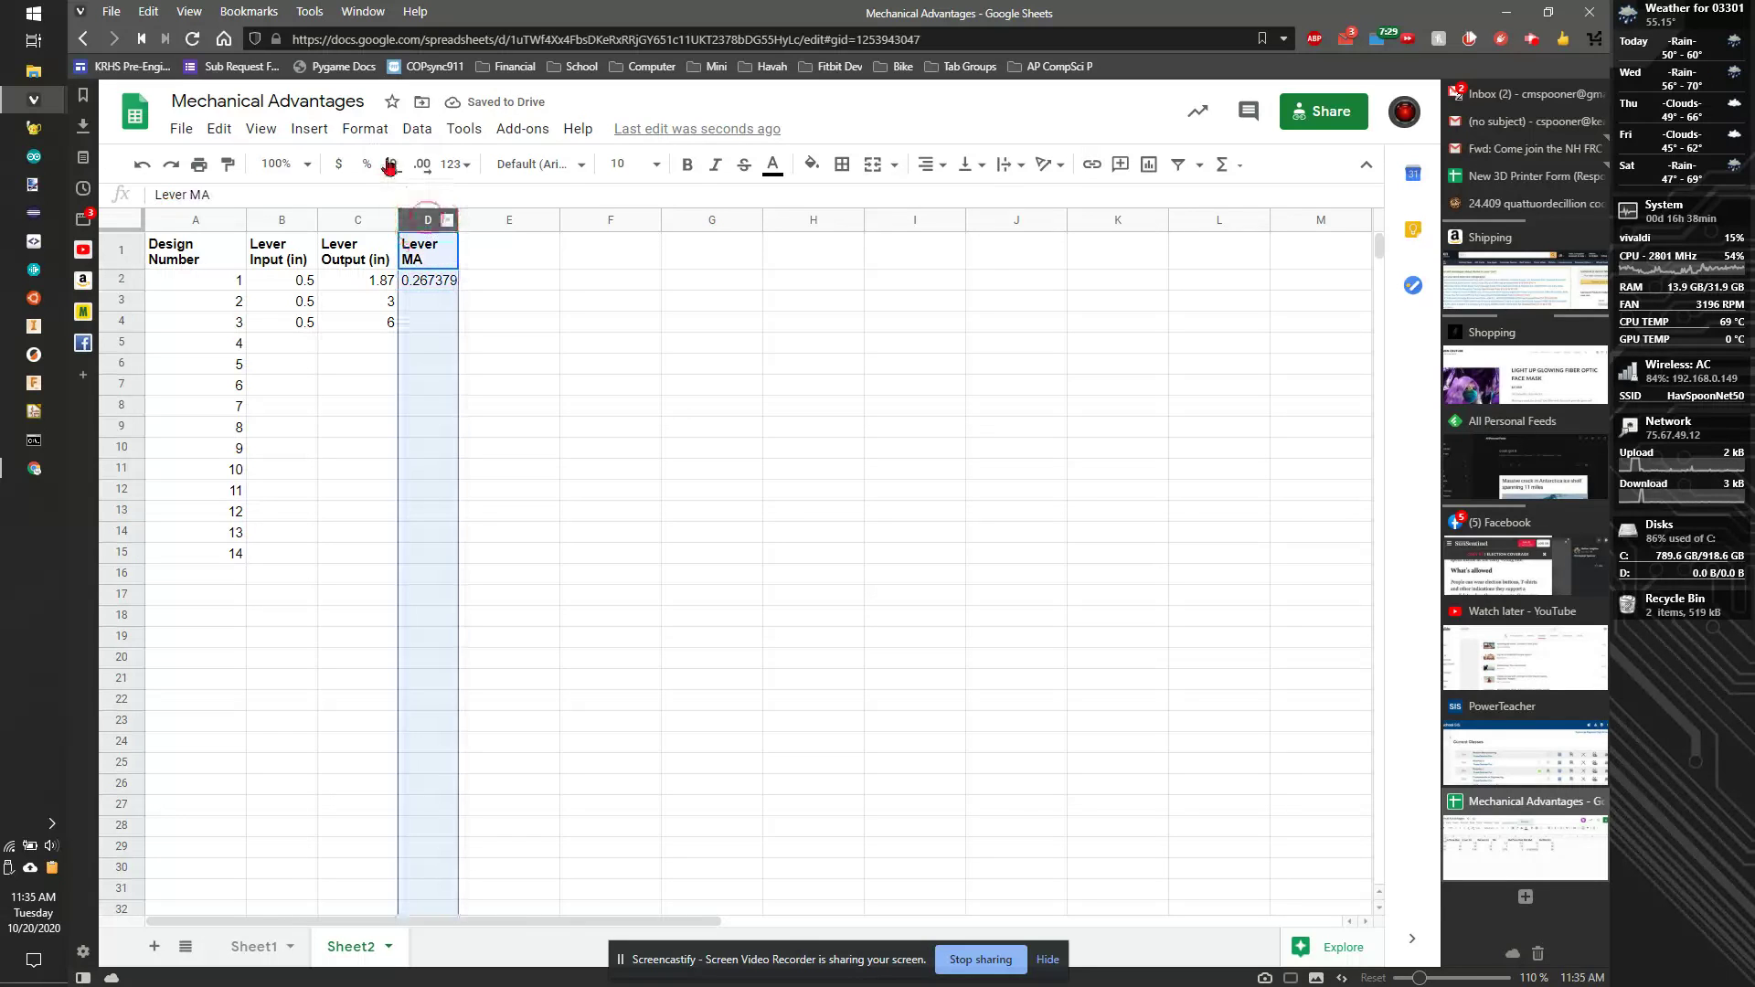
left_click(394, 173)
left_click(395, 174)
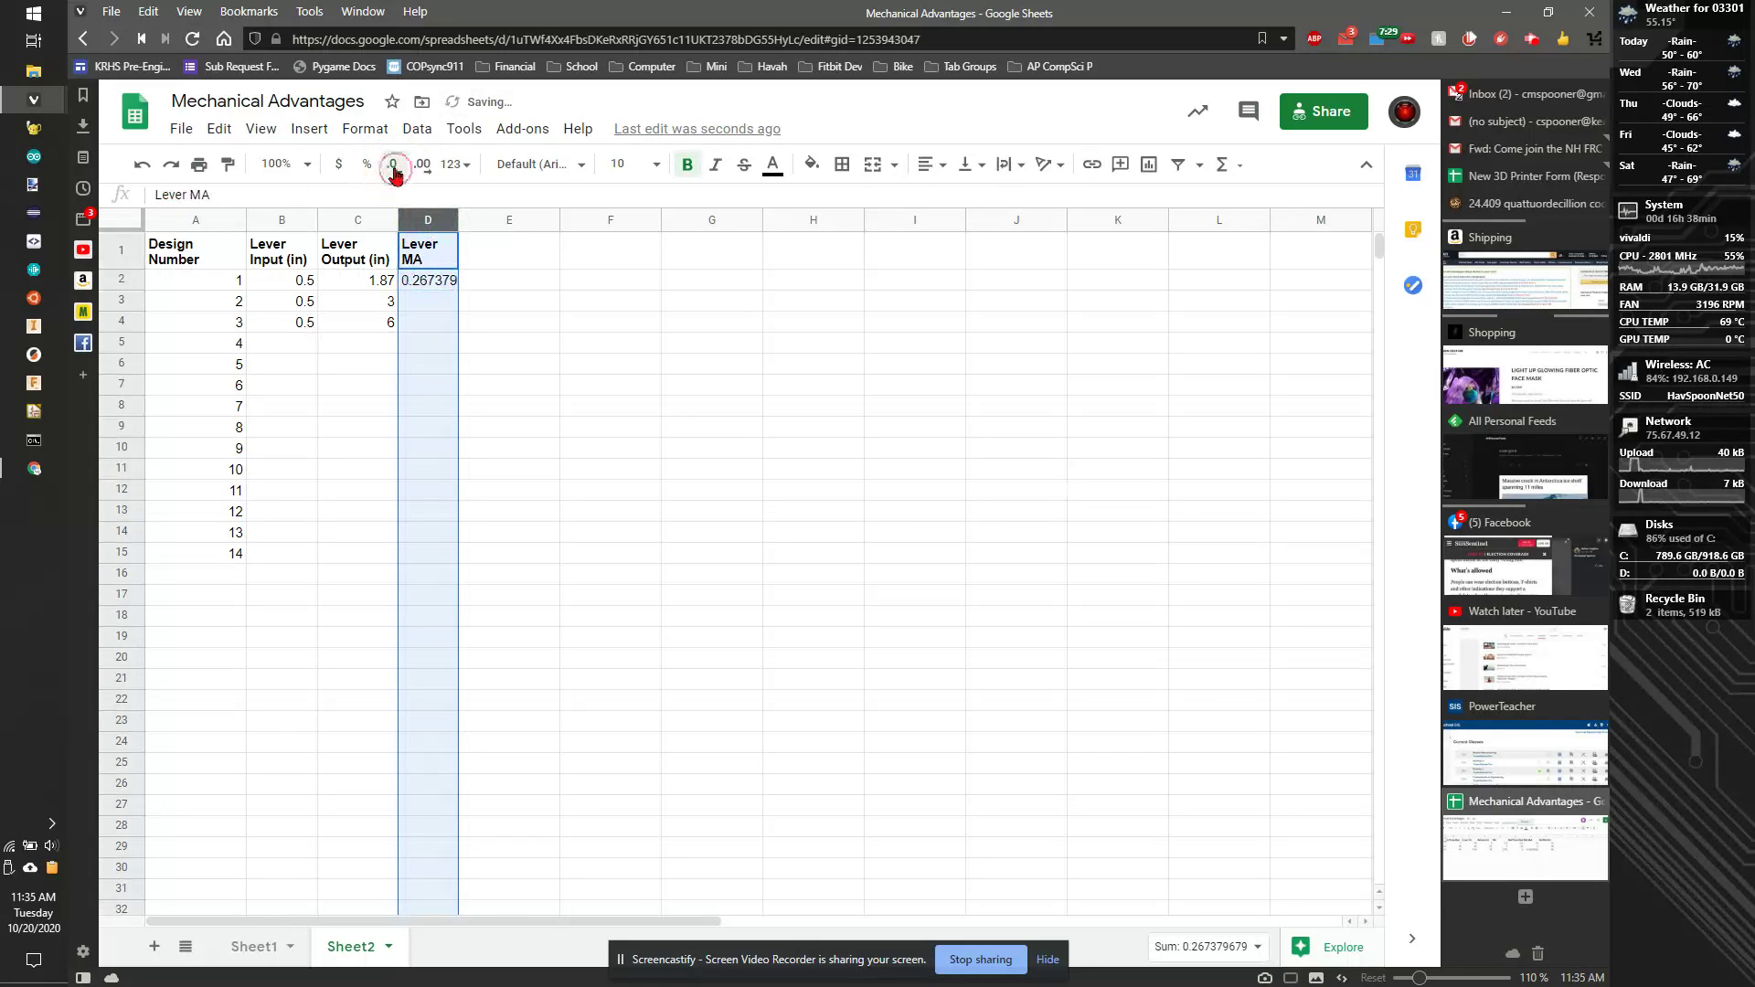
left_click(395, 173)
left_click(395, 174)
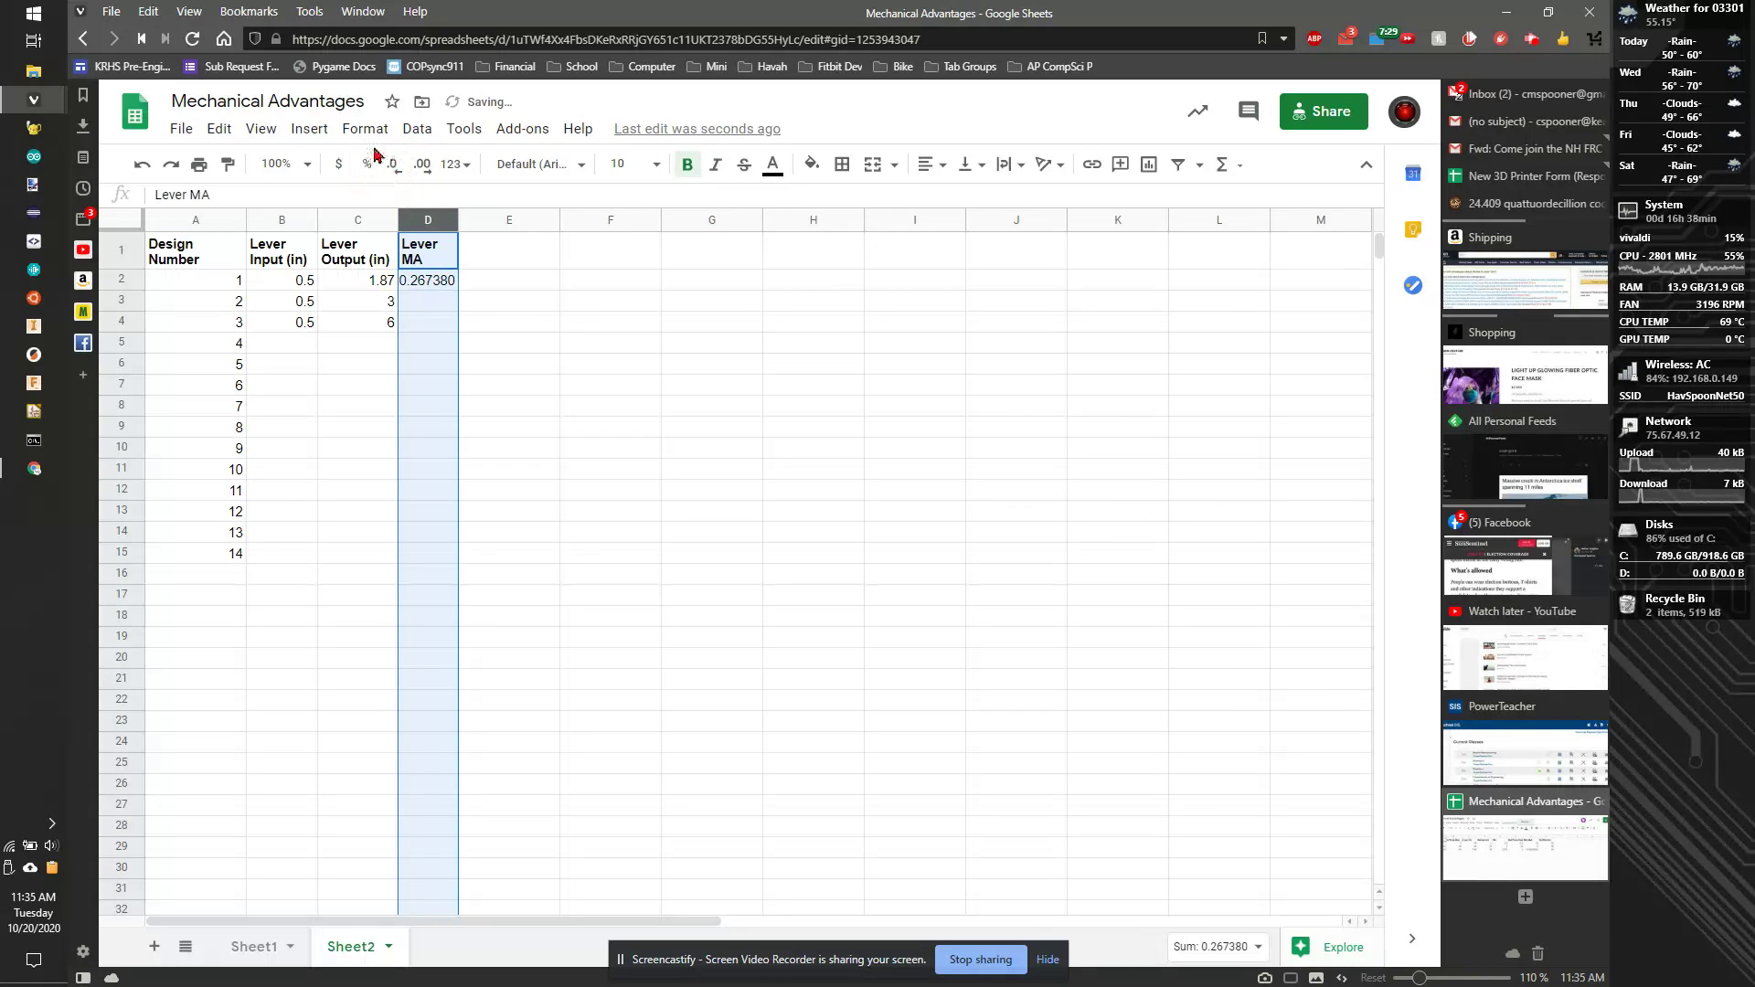
left_click(395, 174)
left_click(395, 174)
left_click(395, 173)
left_click(393, 170)
left_click(423, 163)
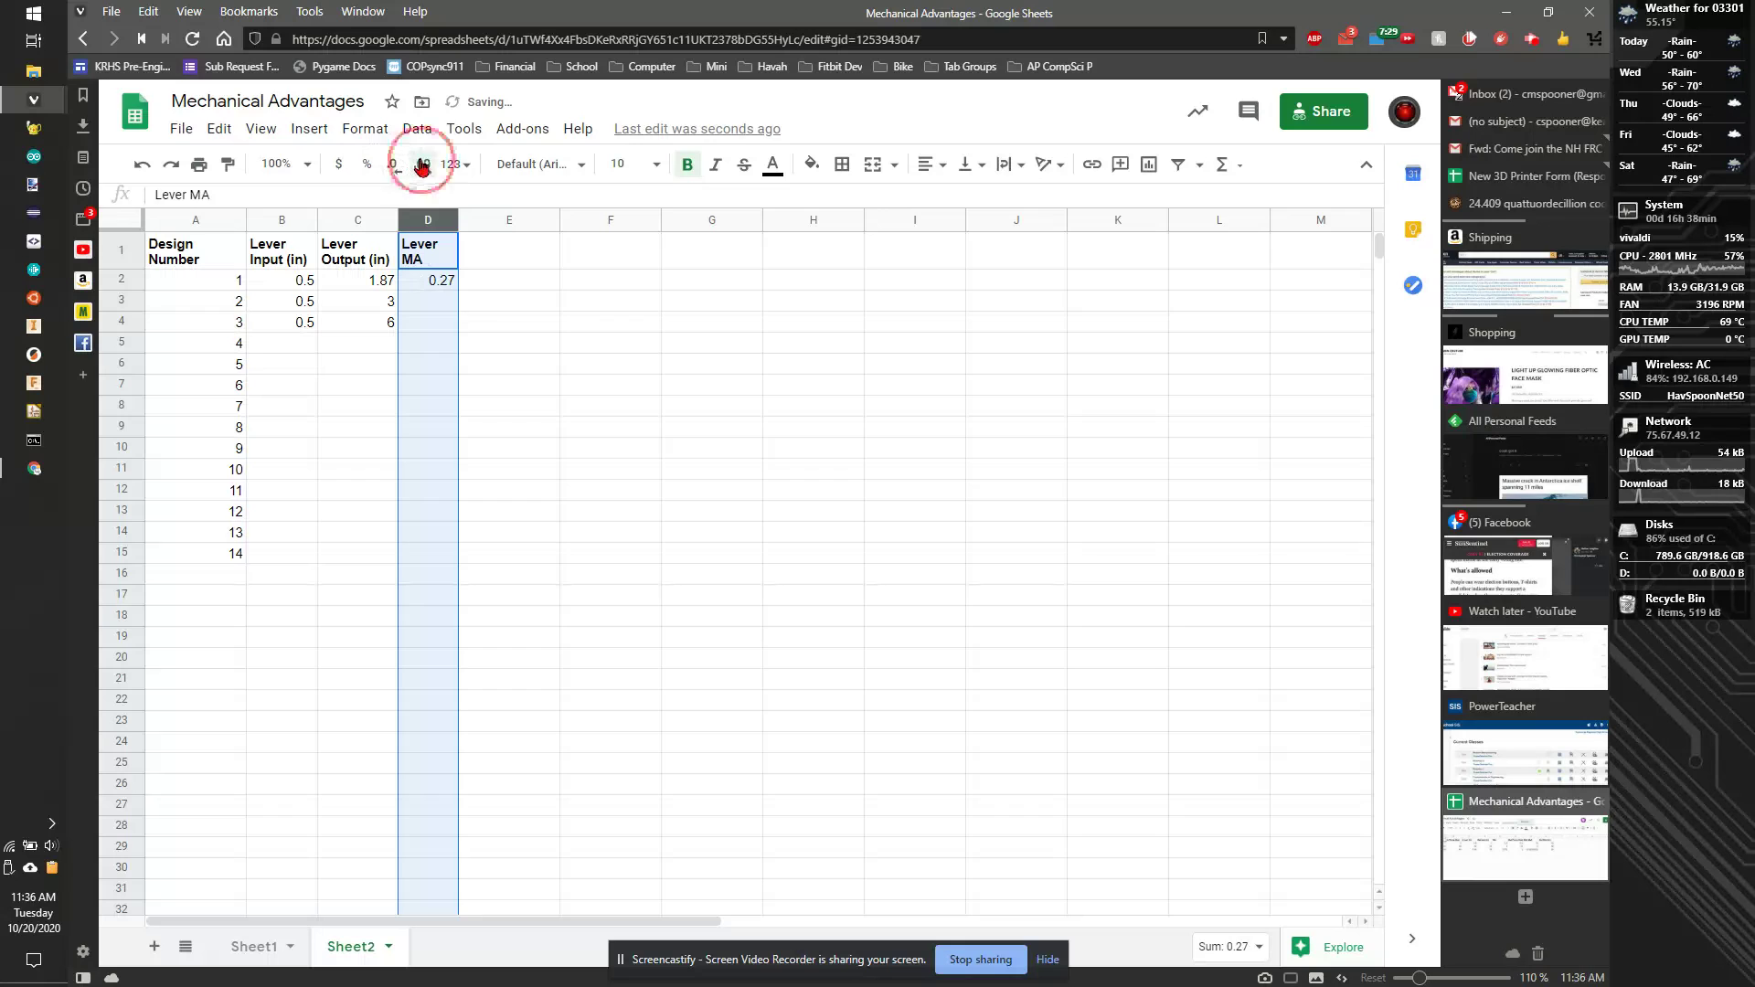
left_click(504, 307)
Extend the D2 mechanical advantage formula down to D4 for the second and third designs.
left_click(441, 282)
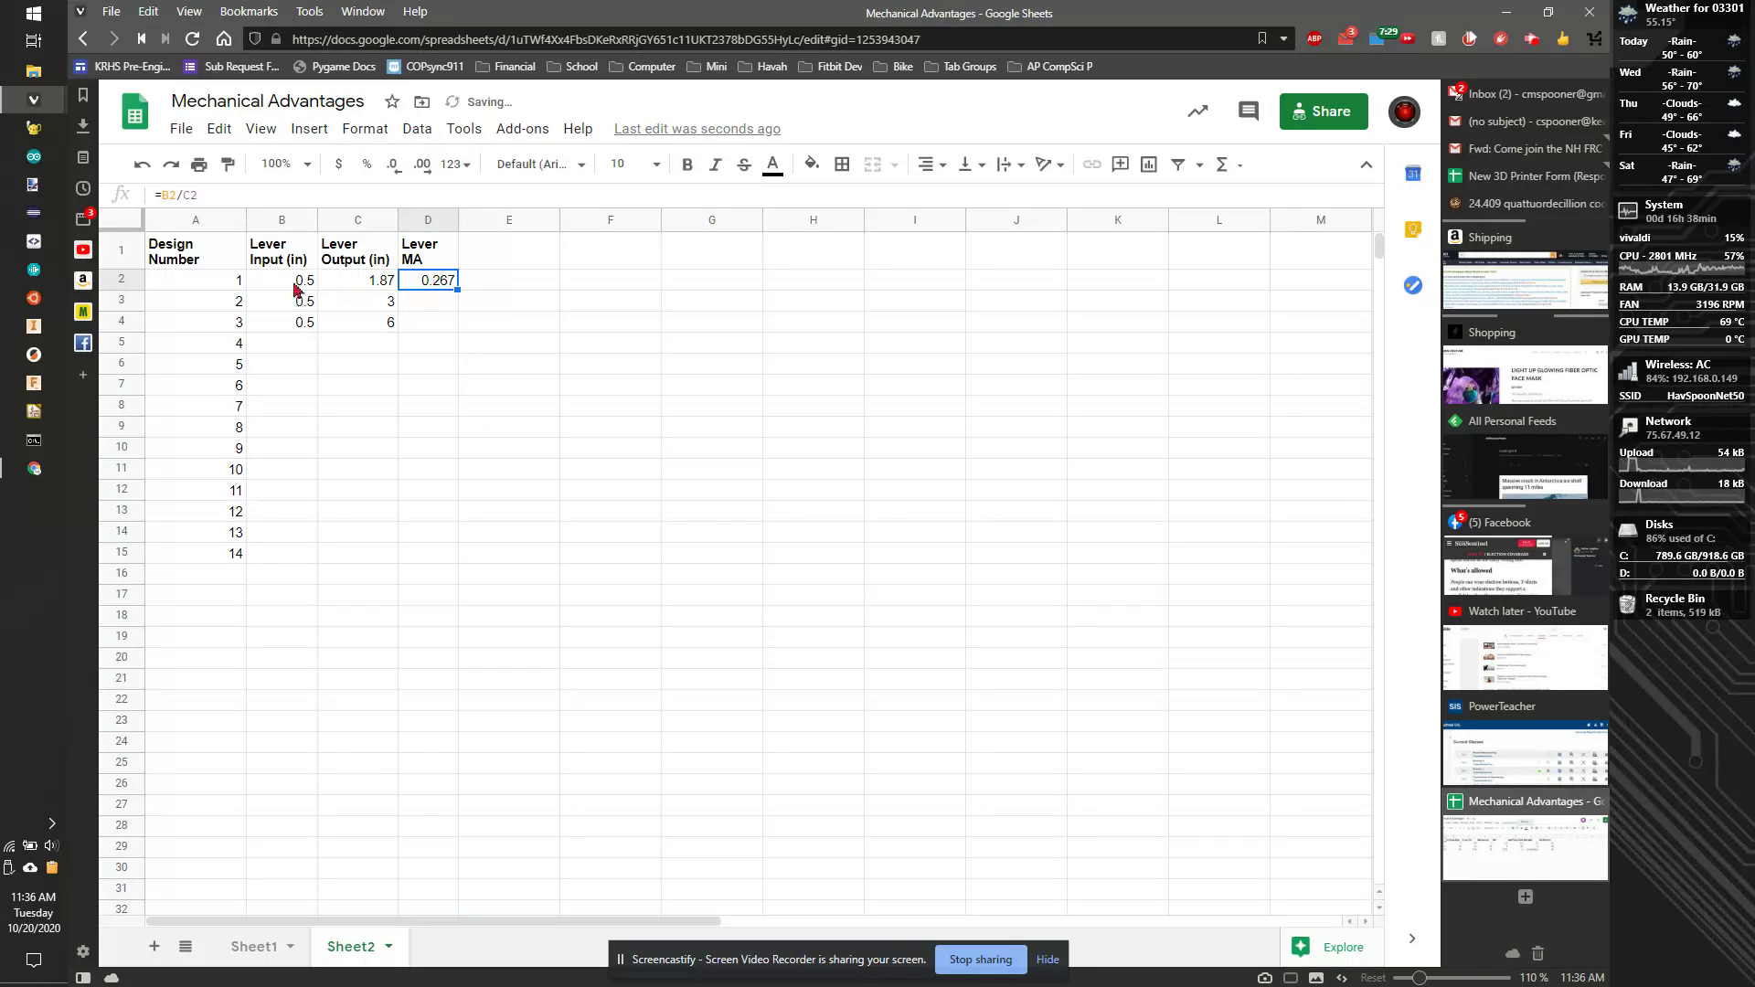
left_click_drag(291, 284, 463, 331)
left_click(494, 359)
left_click(440, 284)
left_click(520, 367)
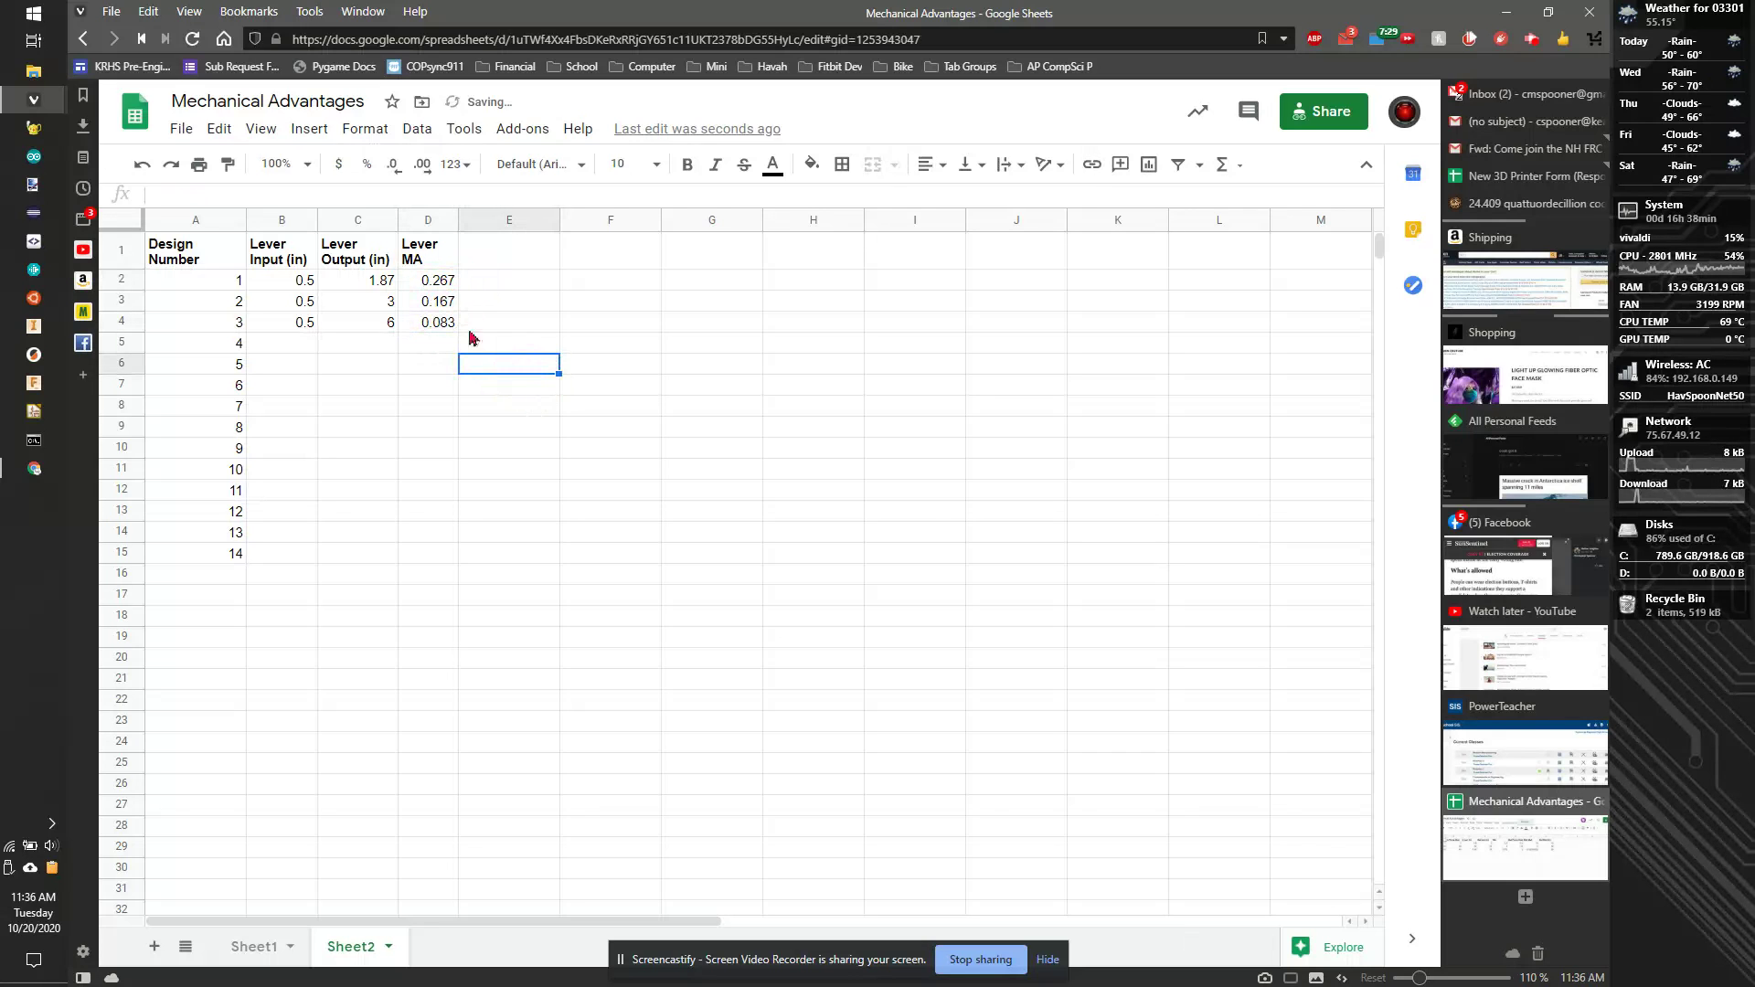
Add the header "Axel Diamter (in)" in E1 and narrow column E until the header breaks onto three lines.
left_click(490, 256)
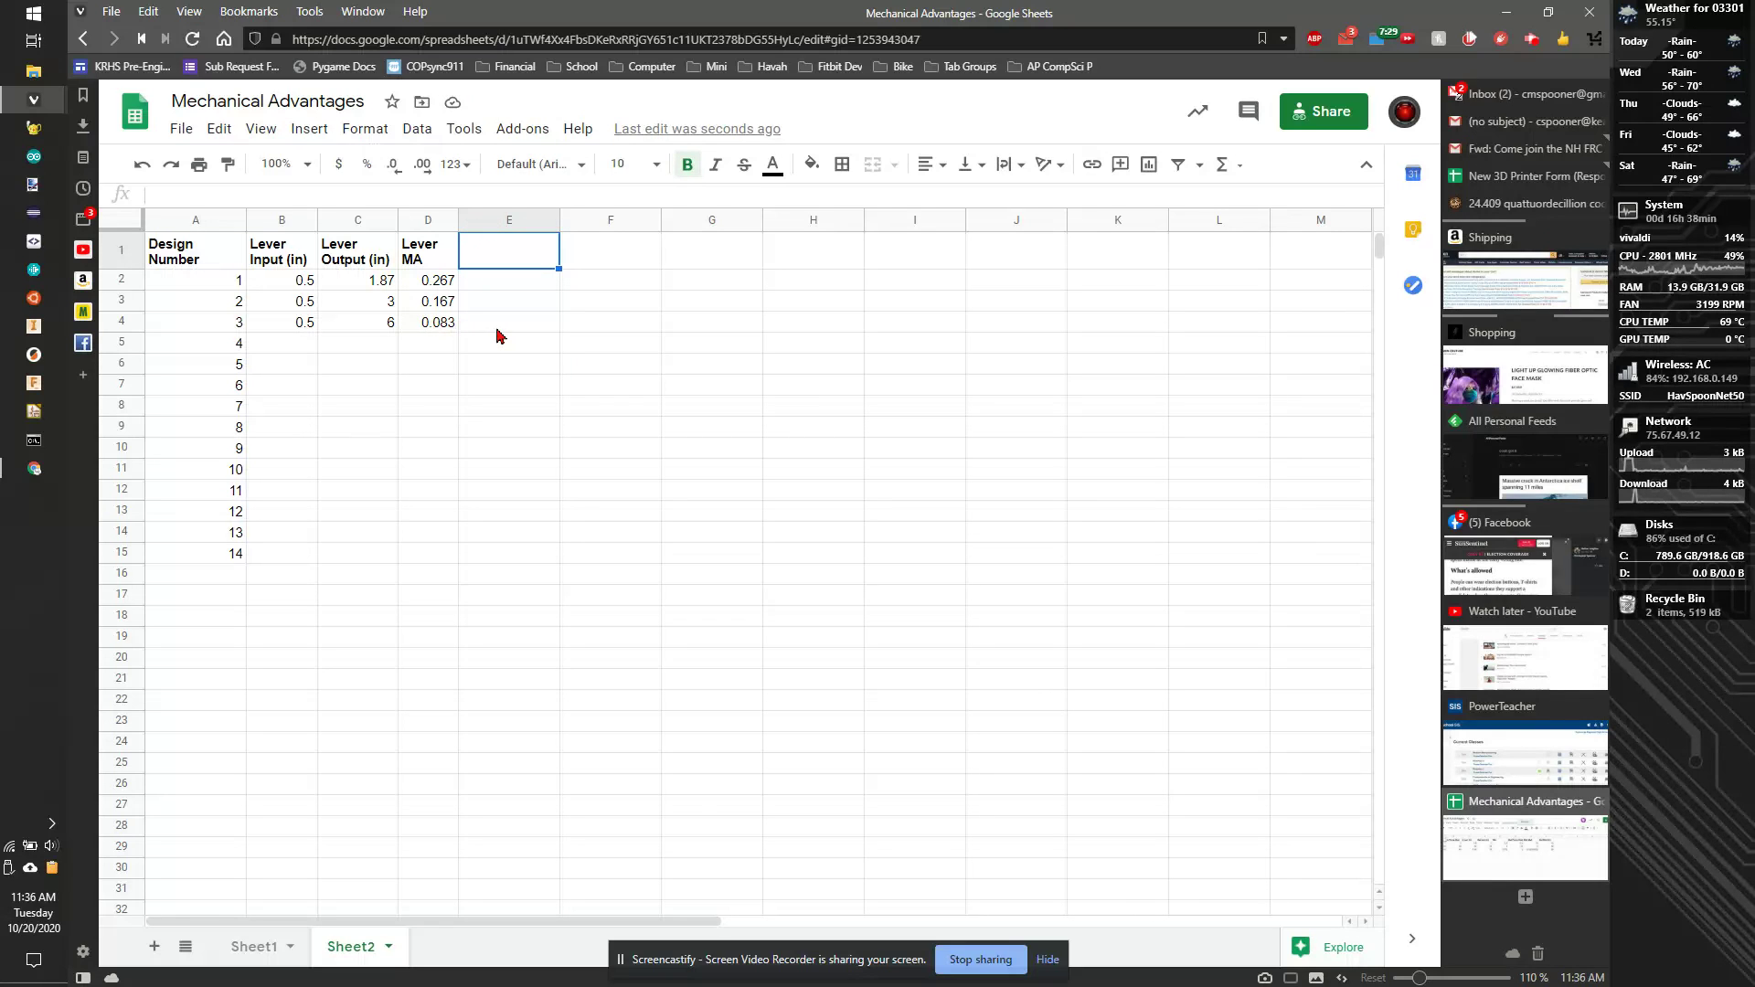
type("Axel Diam")
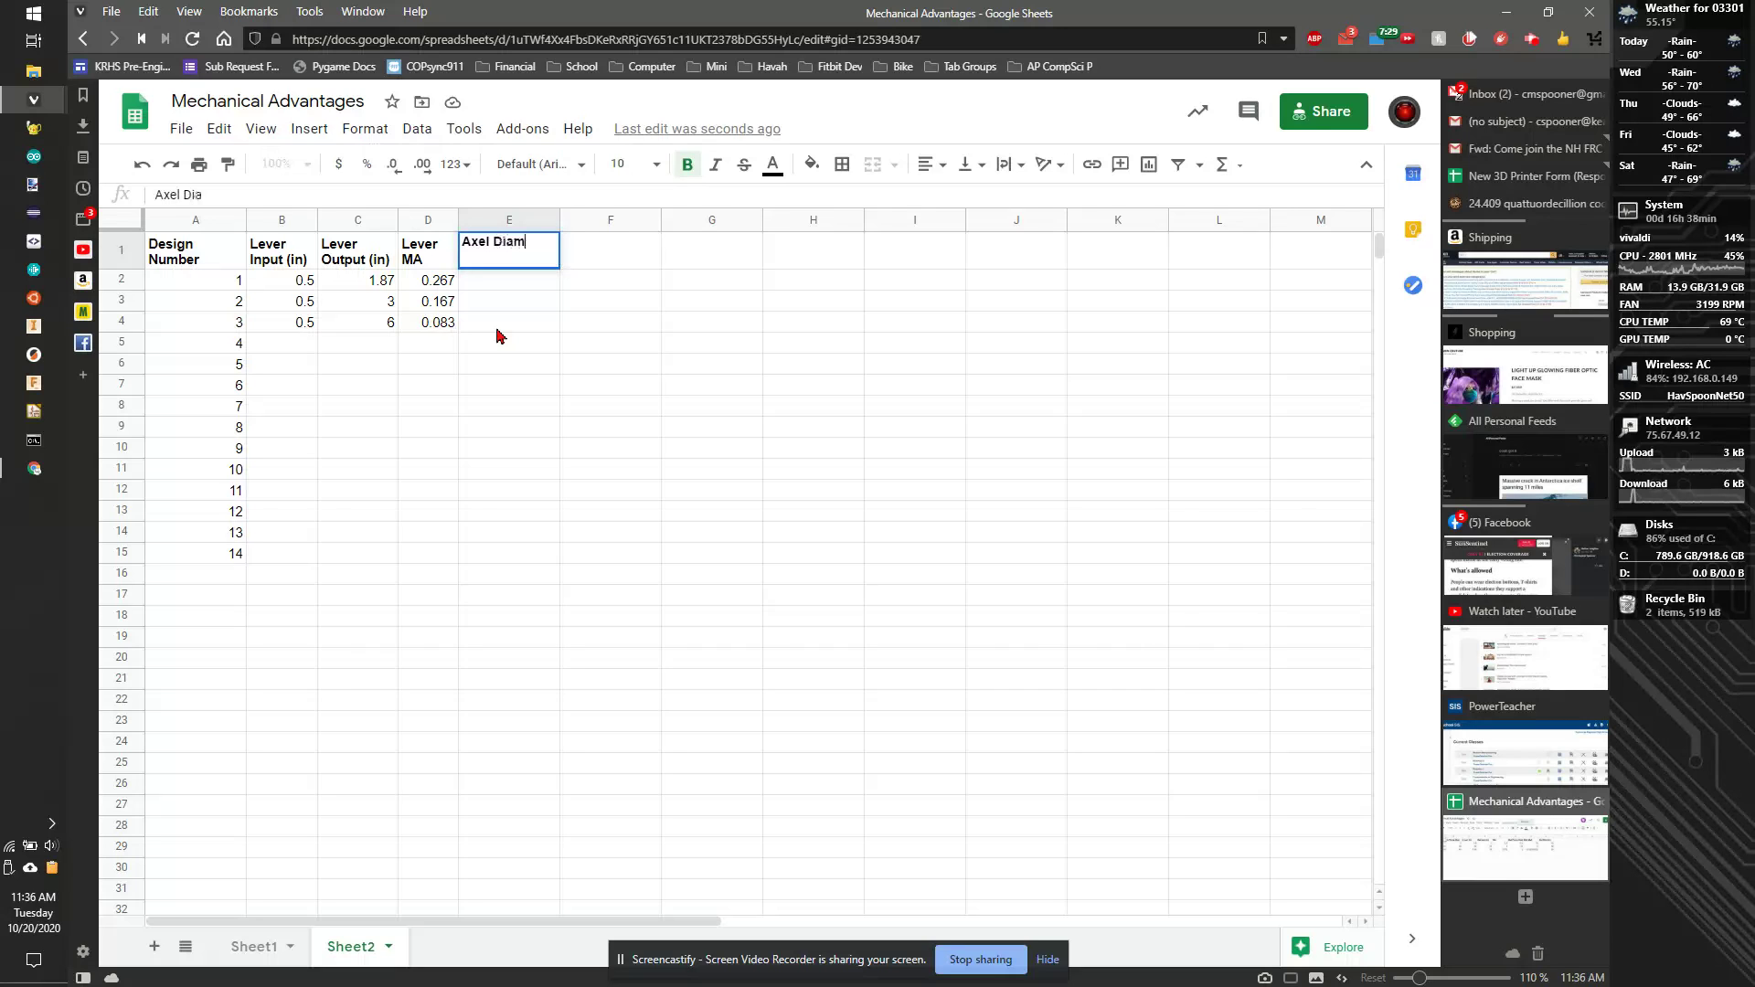
type("ter (in)")
key("Return")
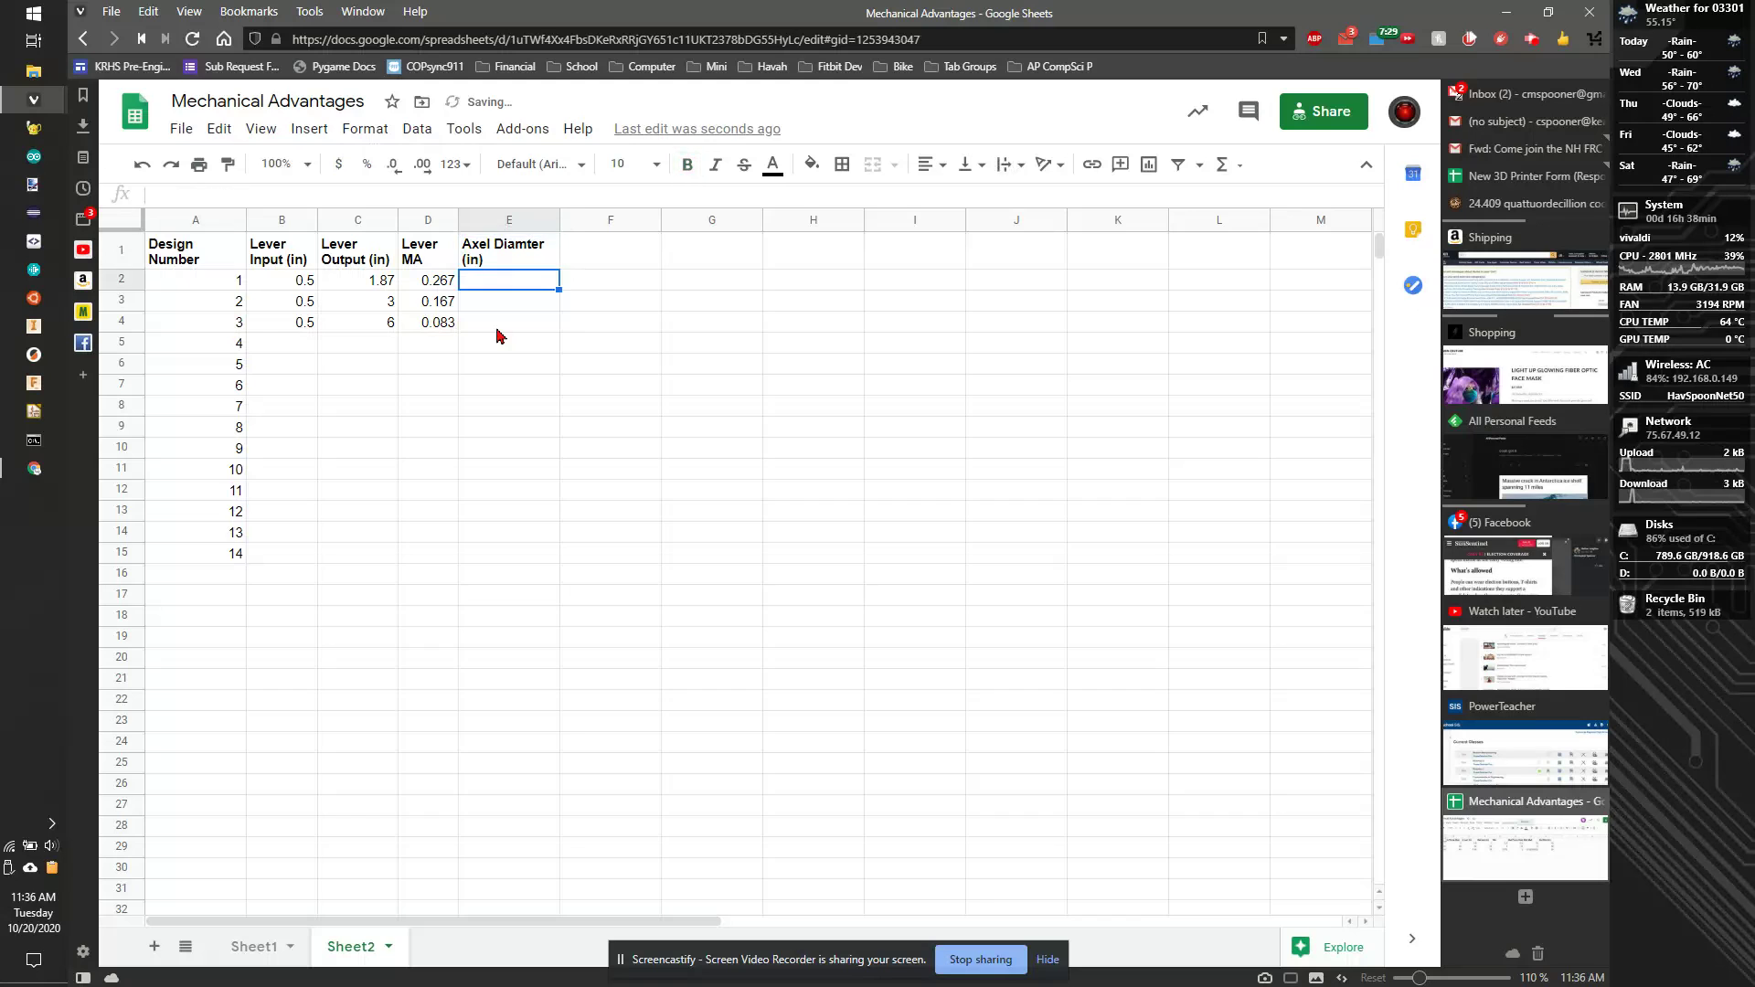
left_click_drag(560, 211, 531, 213)
Add the header "Wheel Diameter (in)" in F1 and narrow column F until the header breaks onto three lines.
left_click(571, 262)
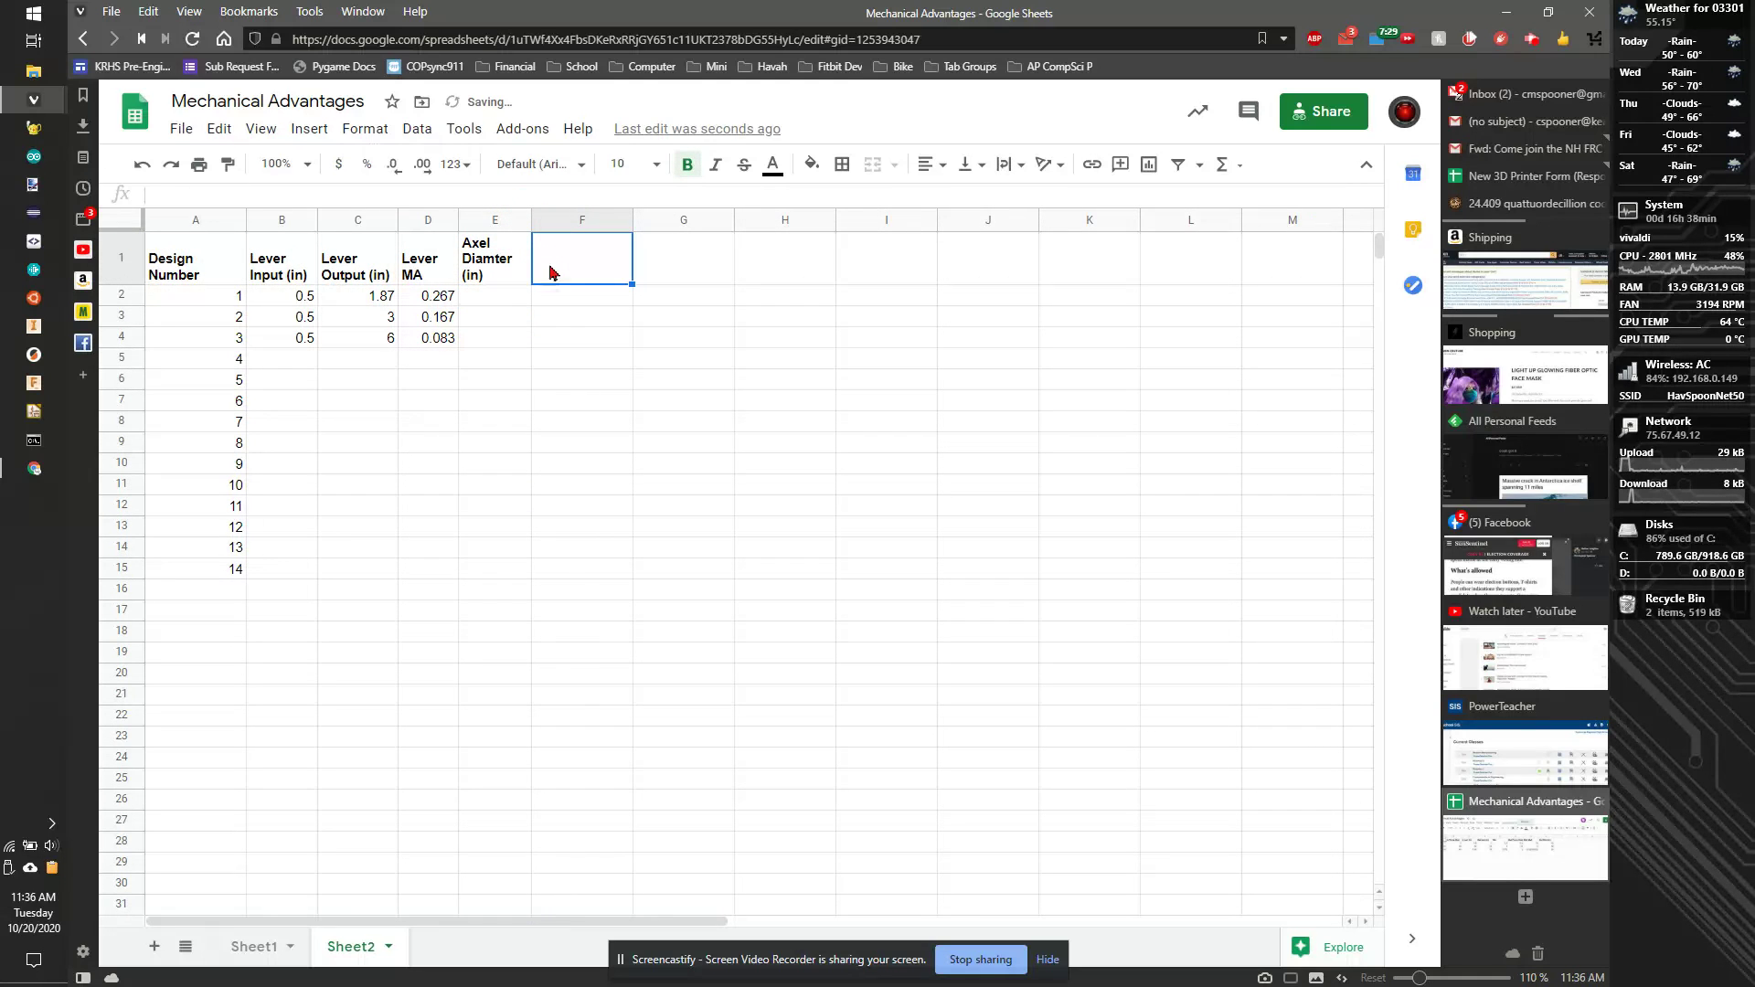
type("Wheel ")
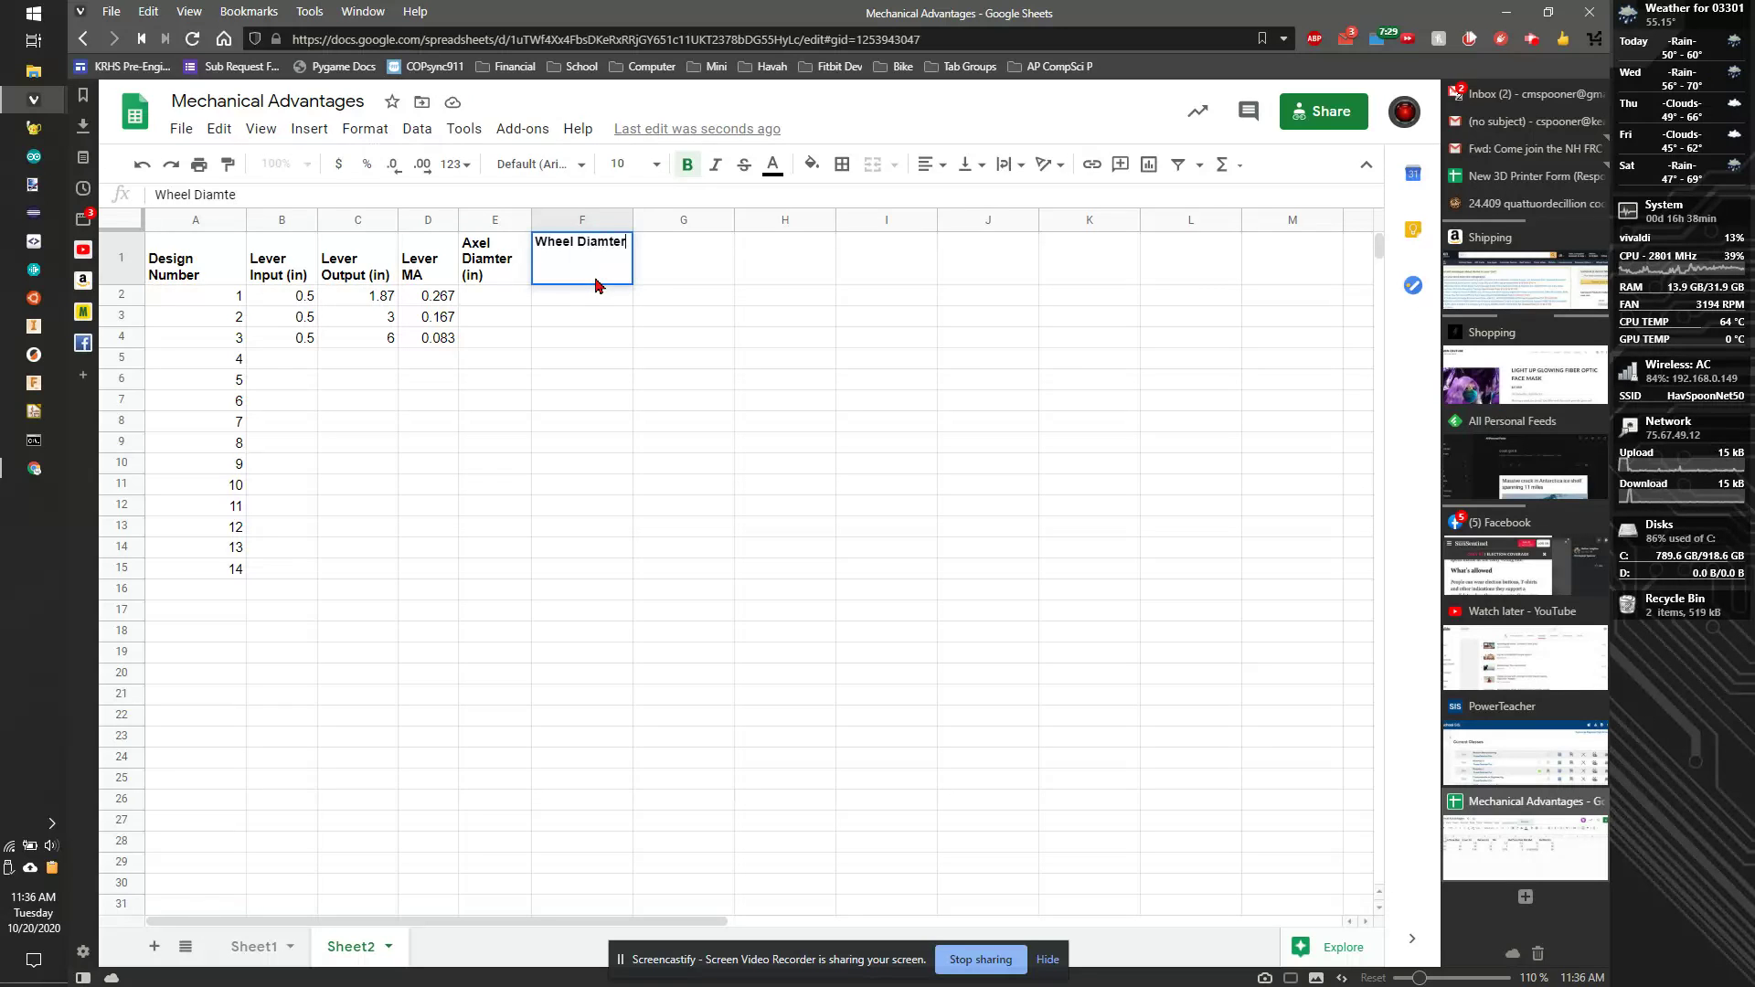
type("Diamter")
key("BackSpace")
type("eter (")
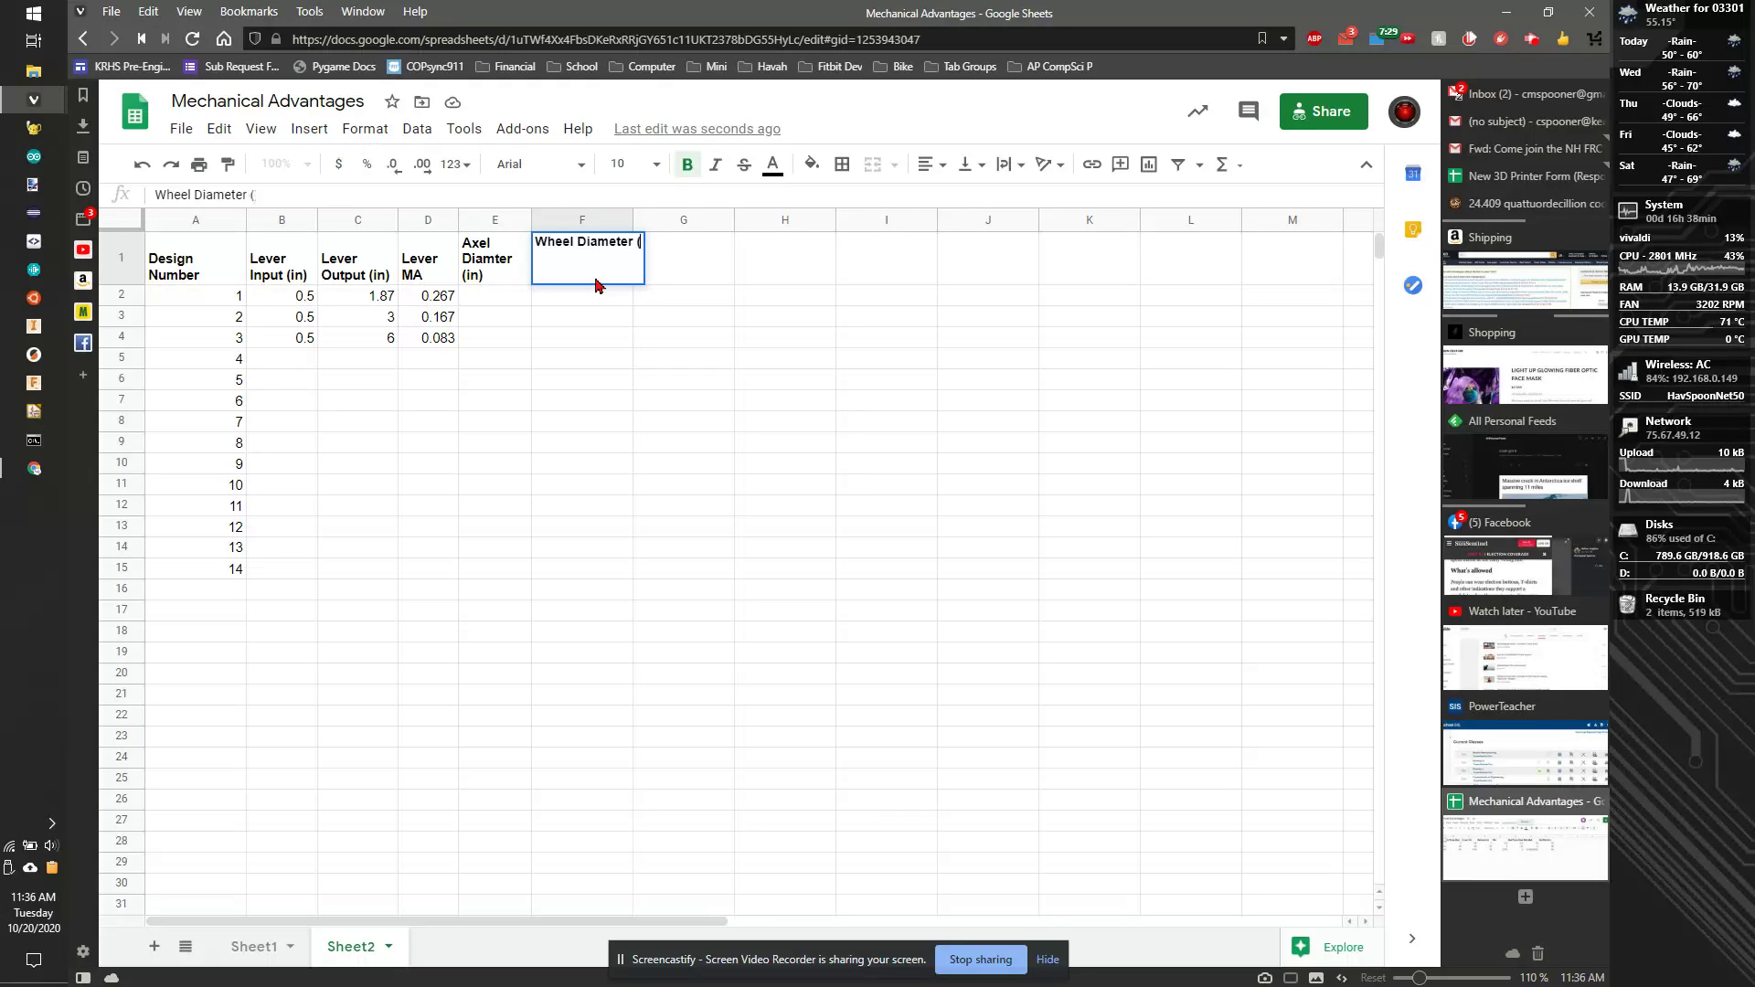
type("in)")
key("Return")
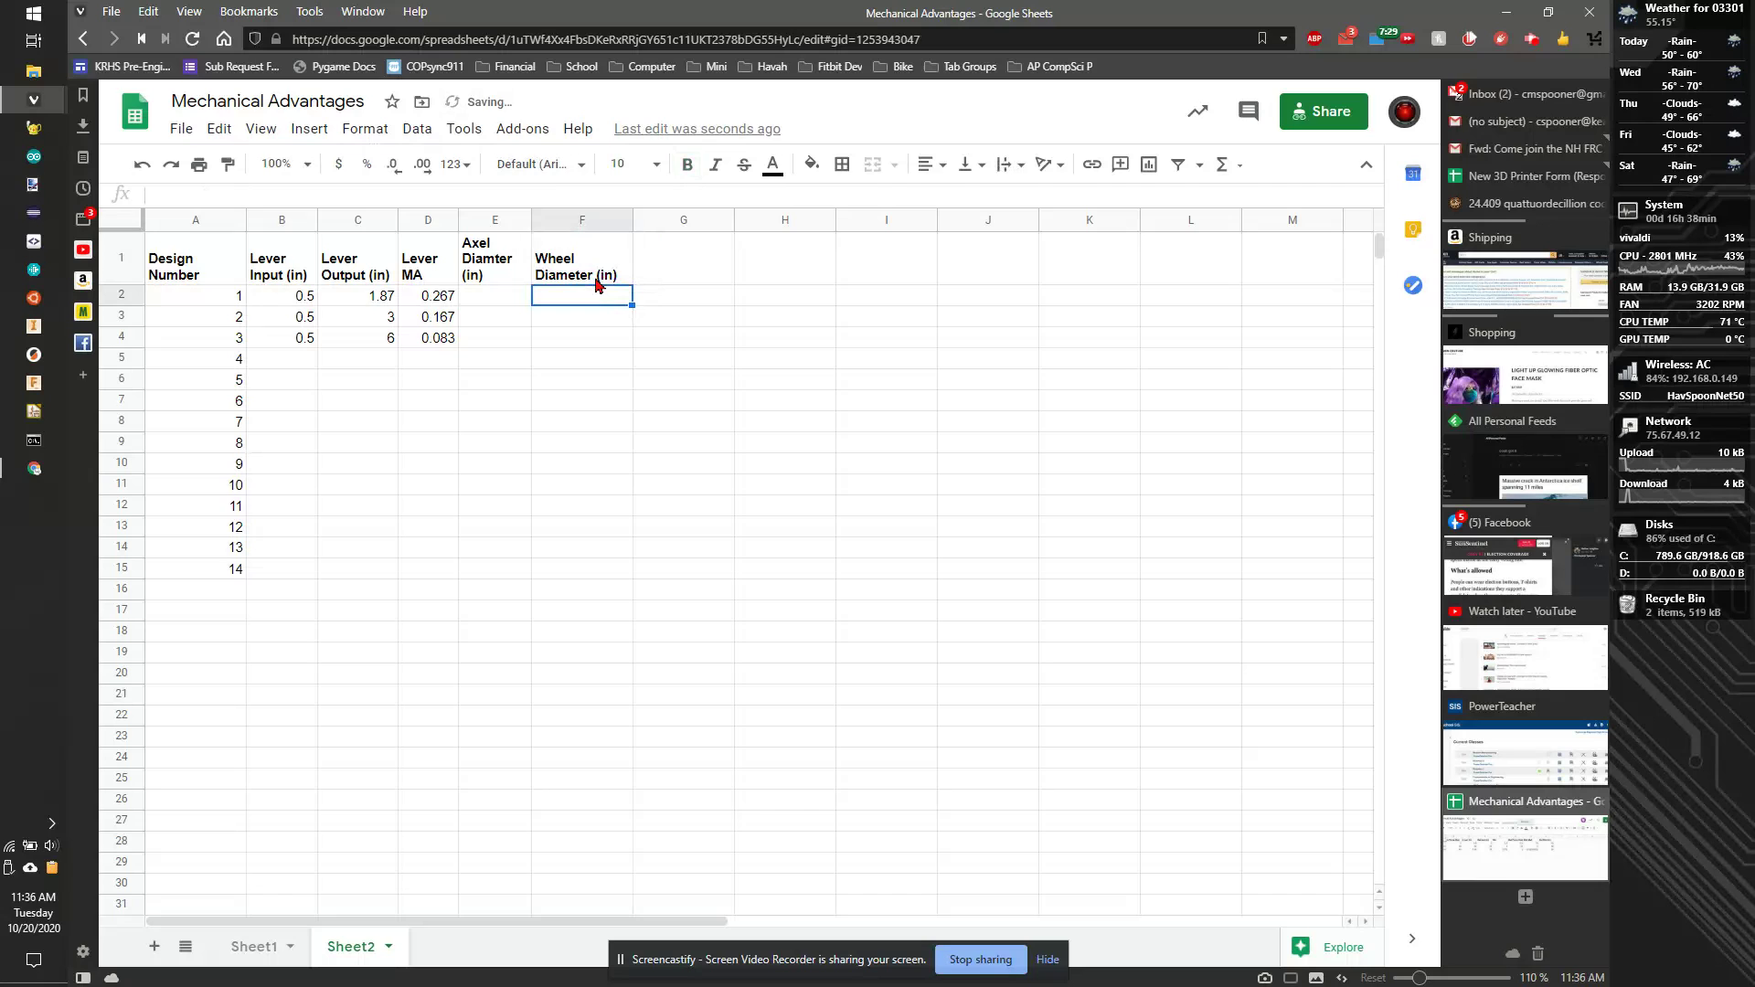
left_click_drag(633, 219, 603, 219)
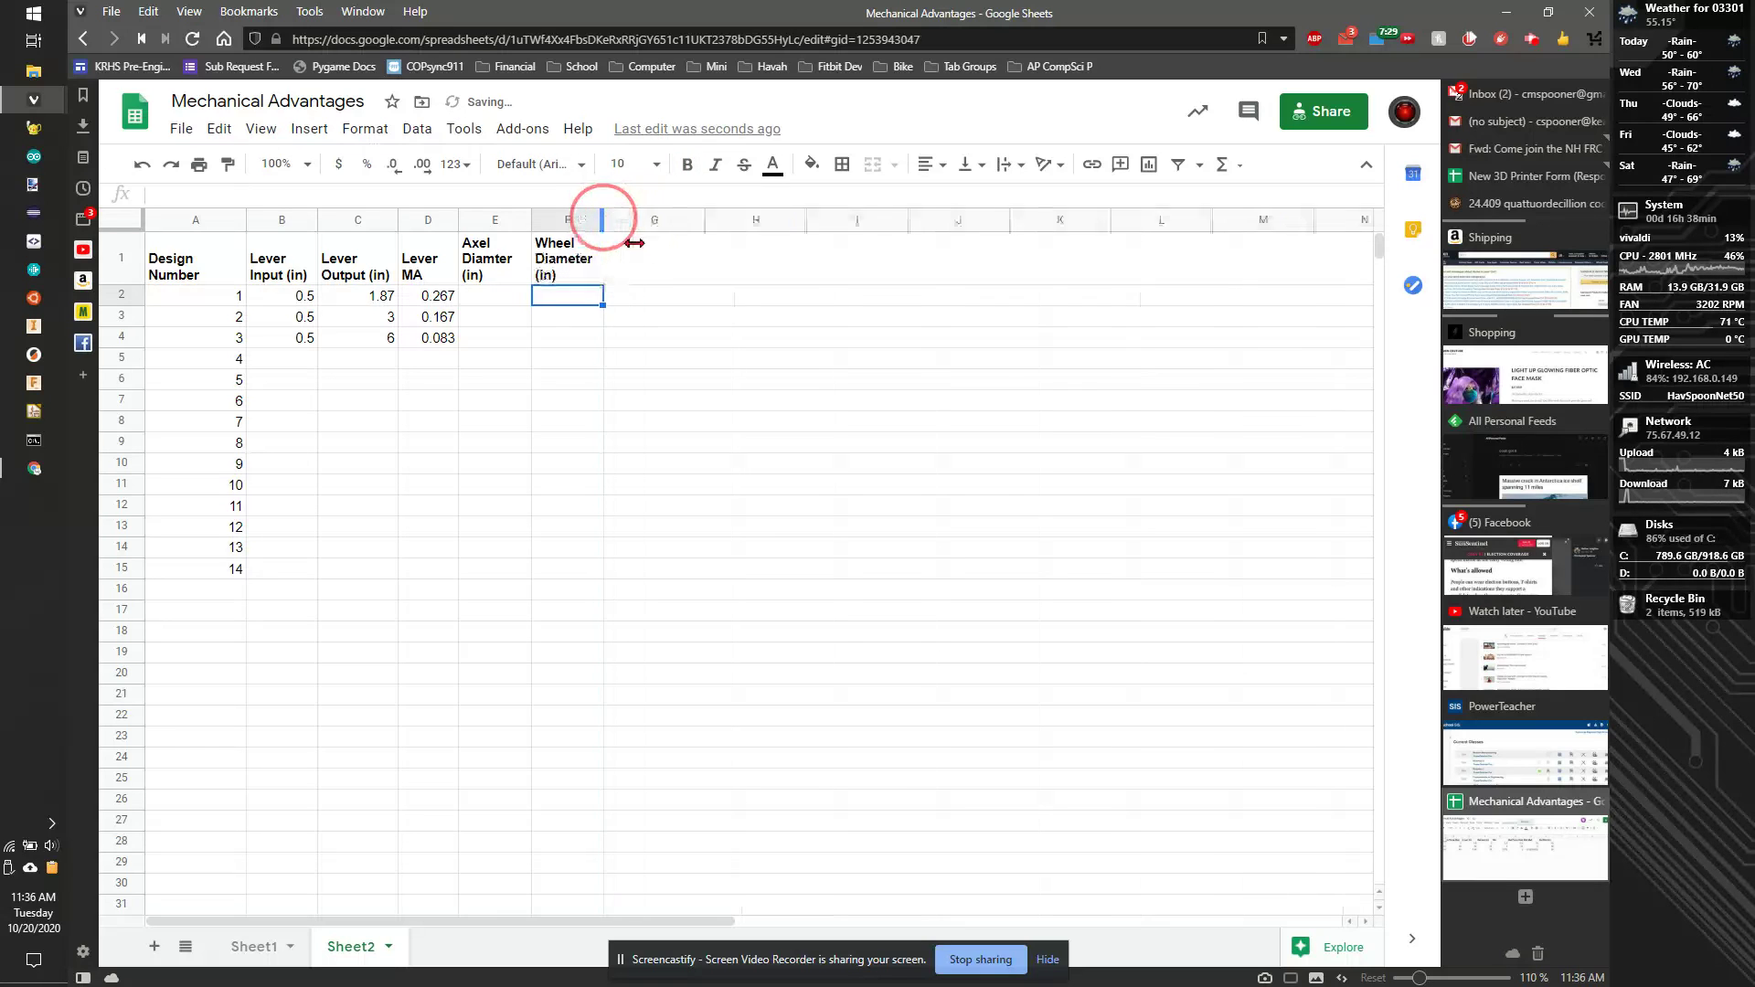
left_click(567, 358)
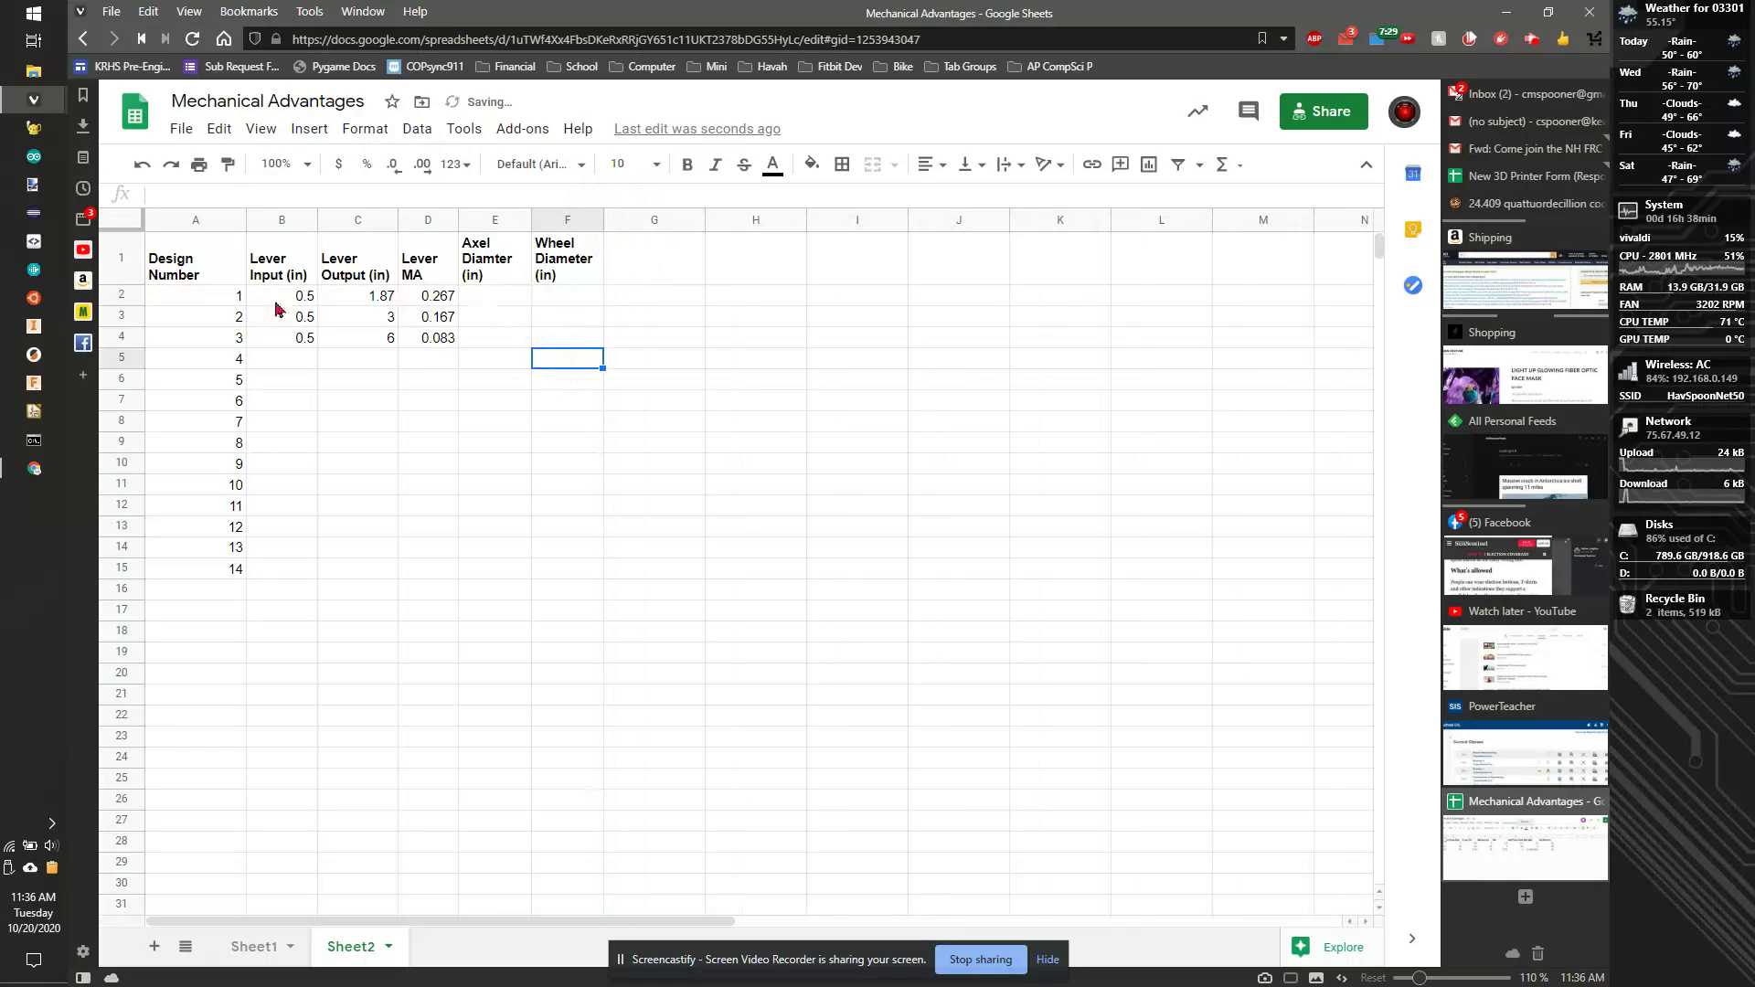
Add the headers "Wheel MA" in G1 and "Total MA" in H1.
left_click(654, 262)
type("Whe")
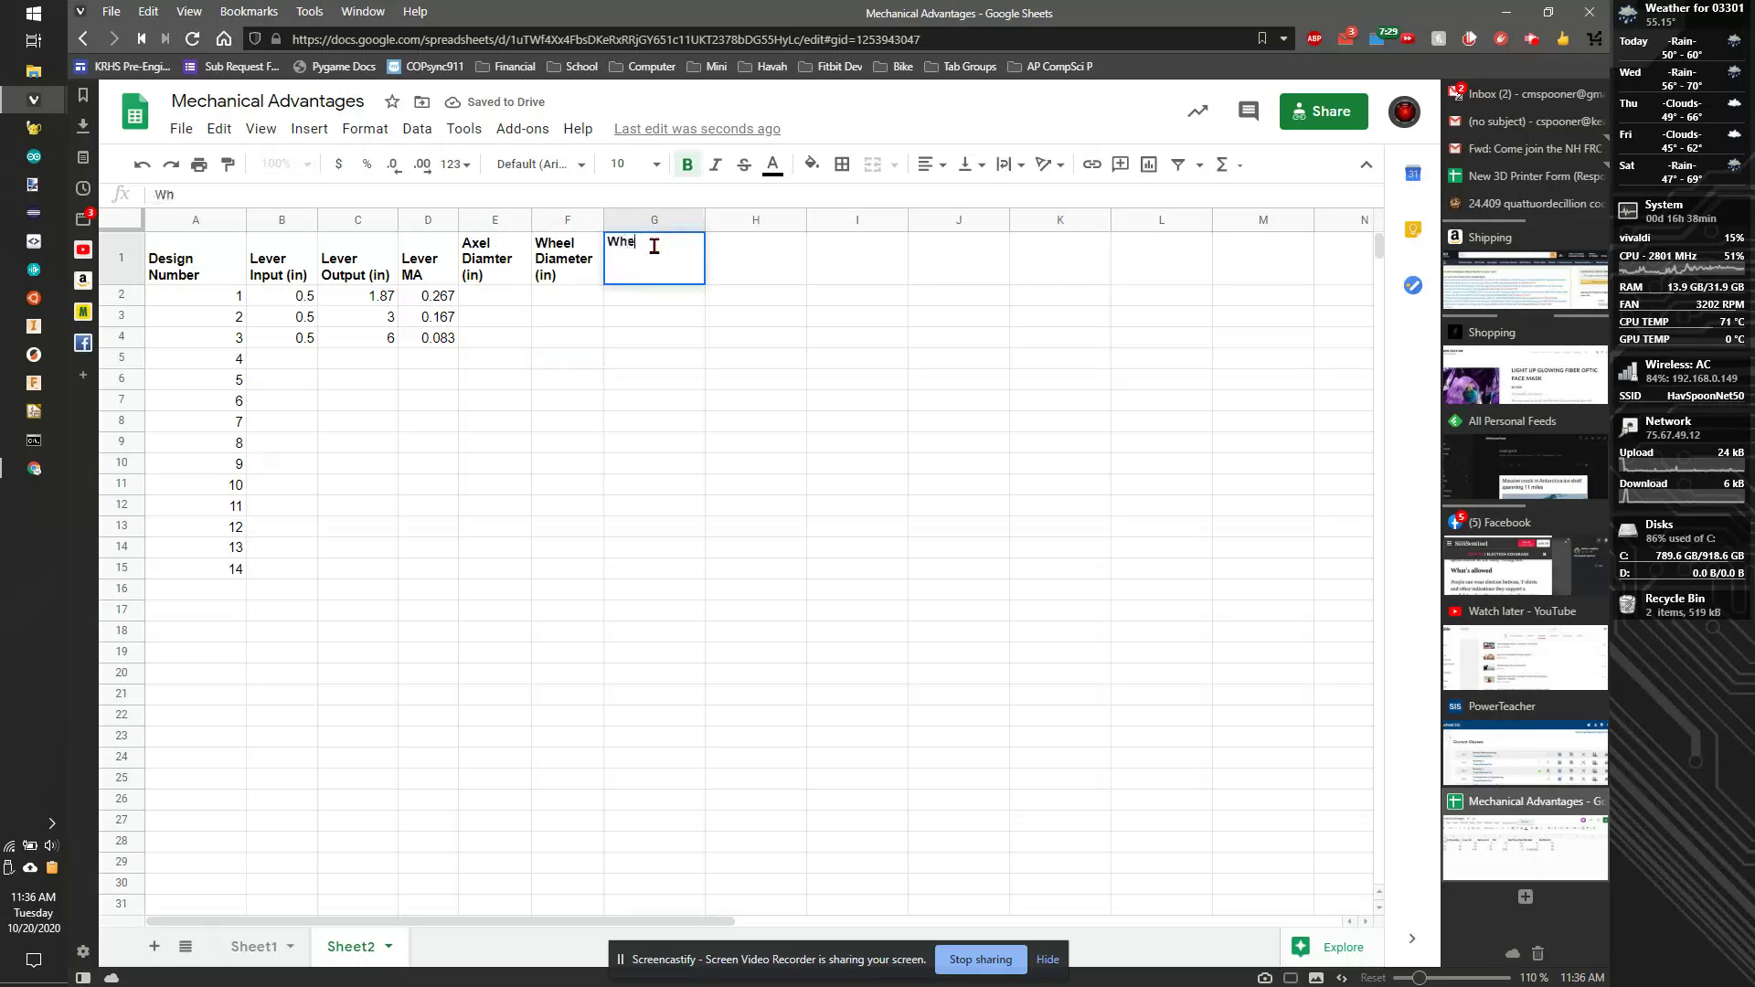
type("el MA")
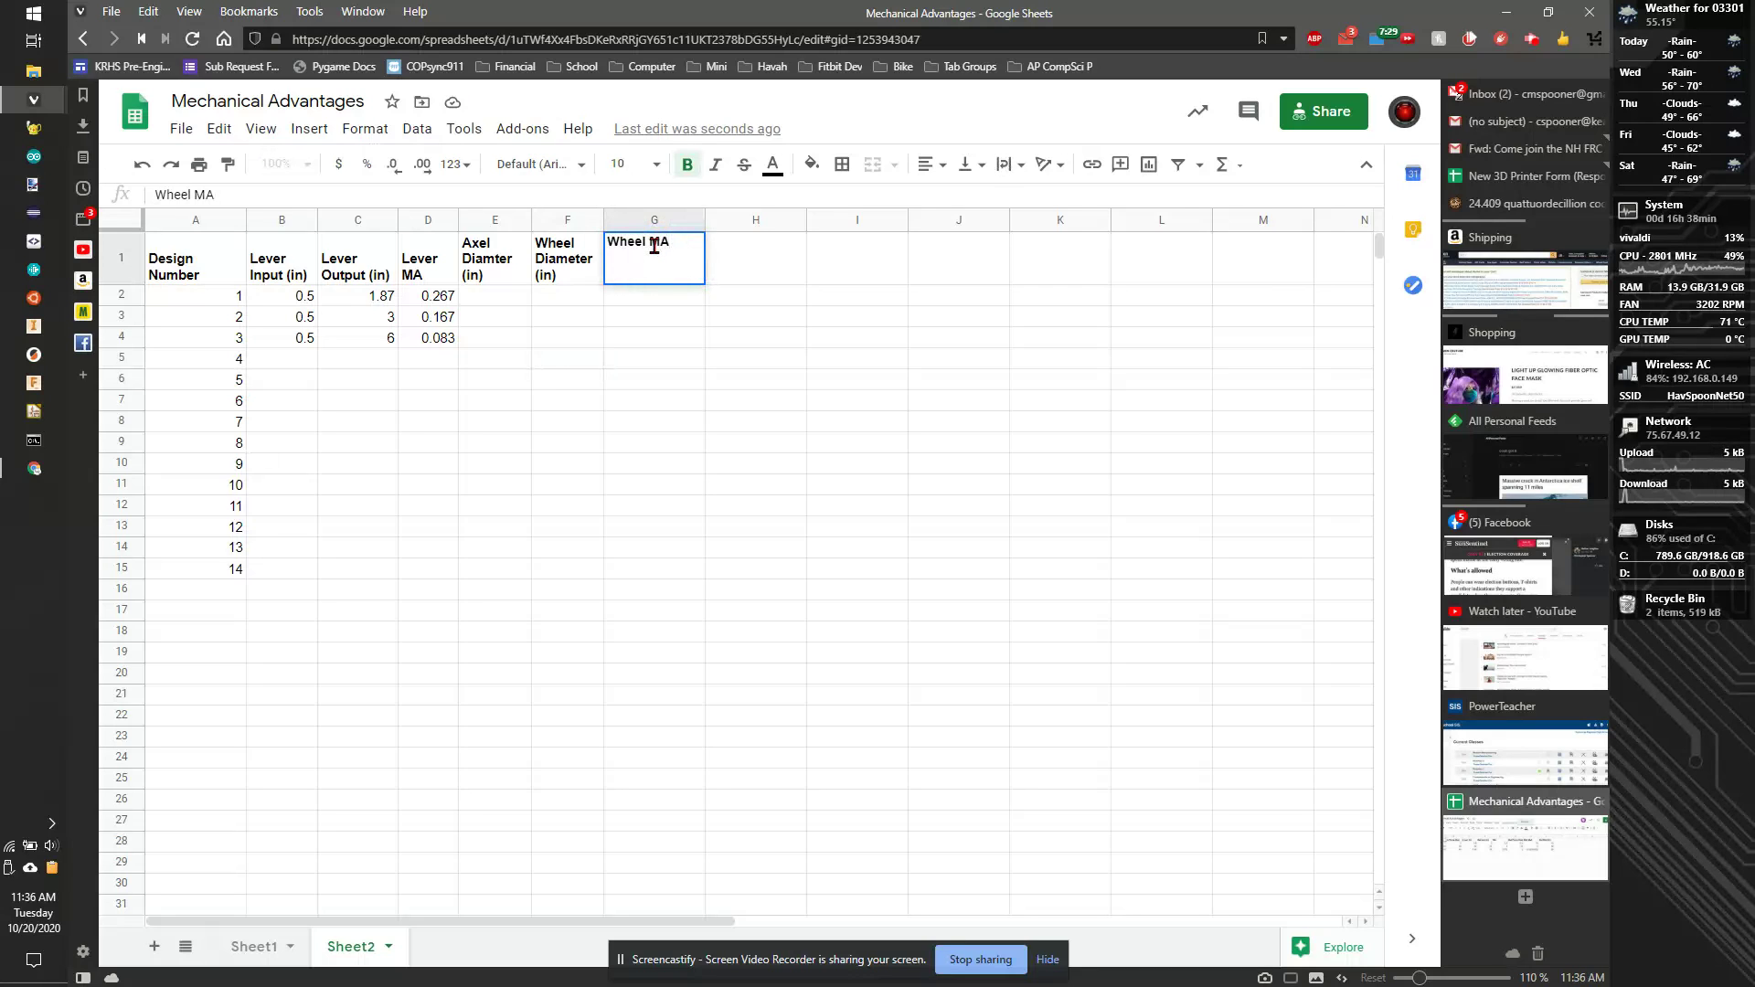
left_click(718, 267)
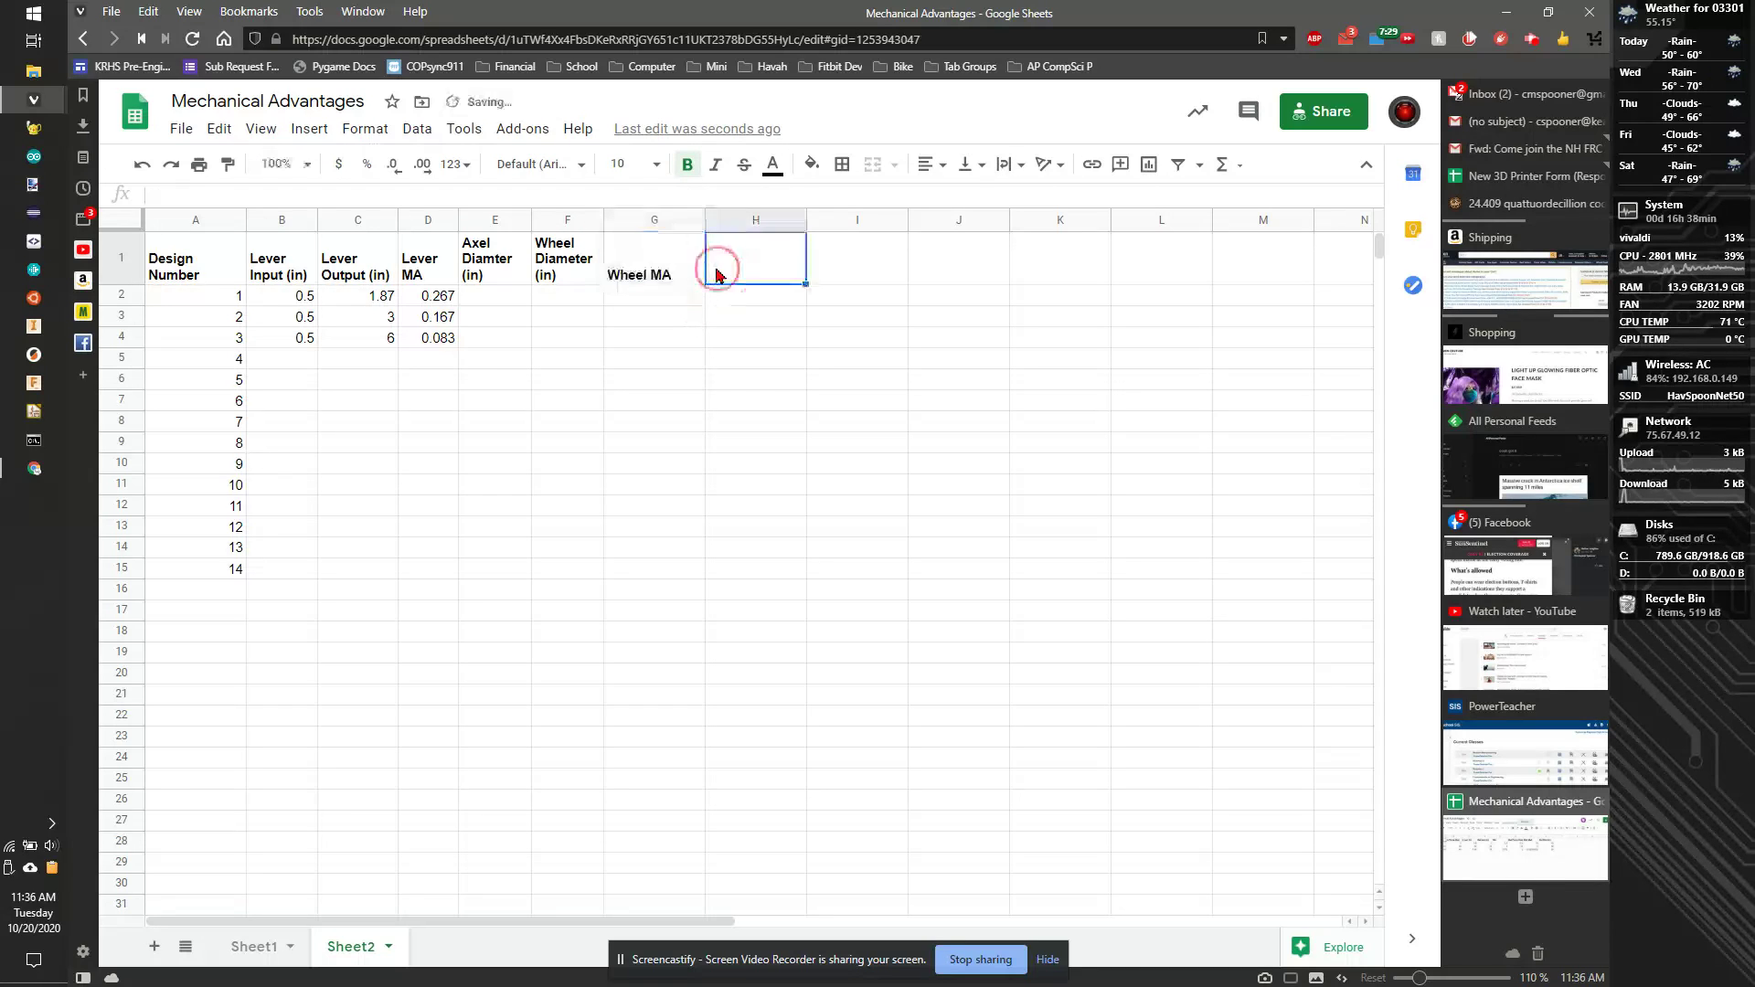
type("Total MA")
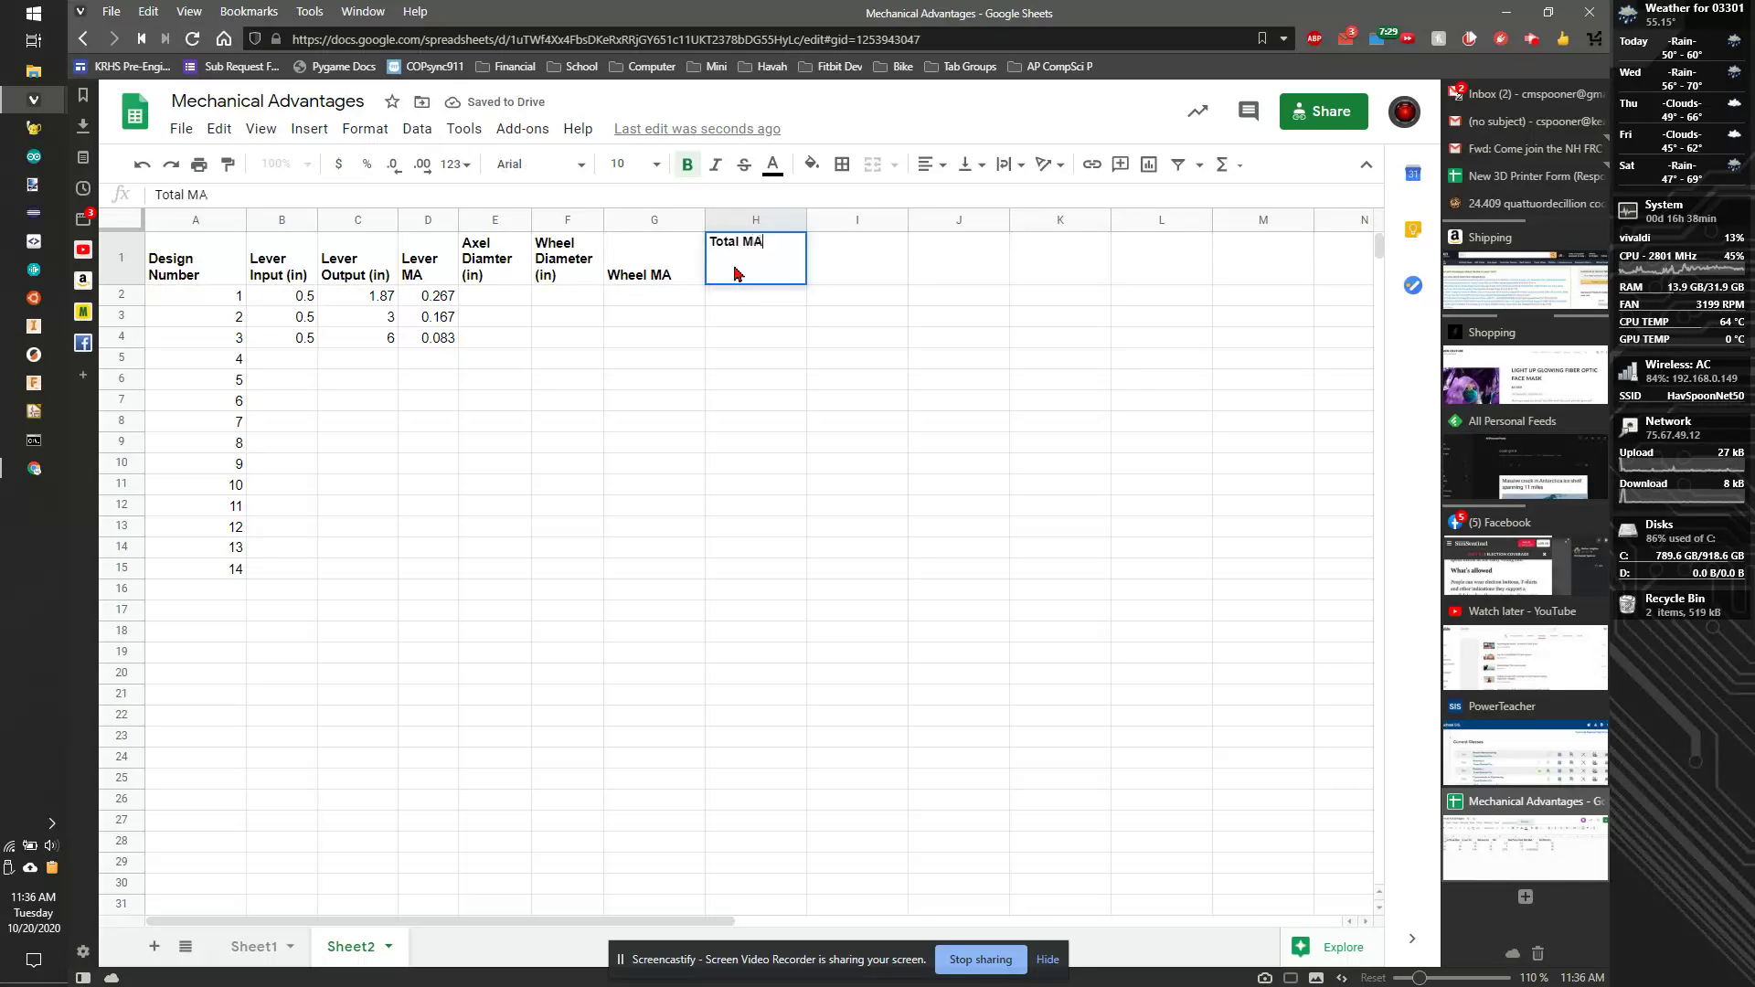
Add the header "Total Dist Mult." in I1.
left_click(855, 266)
type("Tota")
key("BackSpace")
type("o")
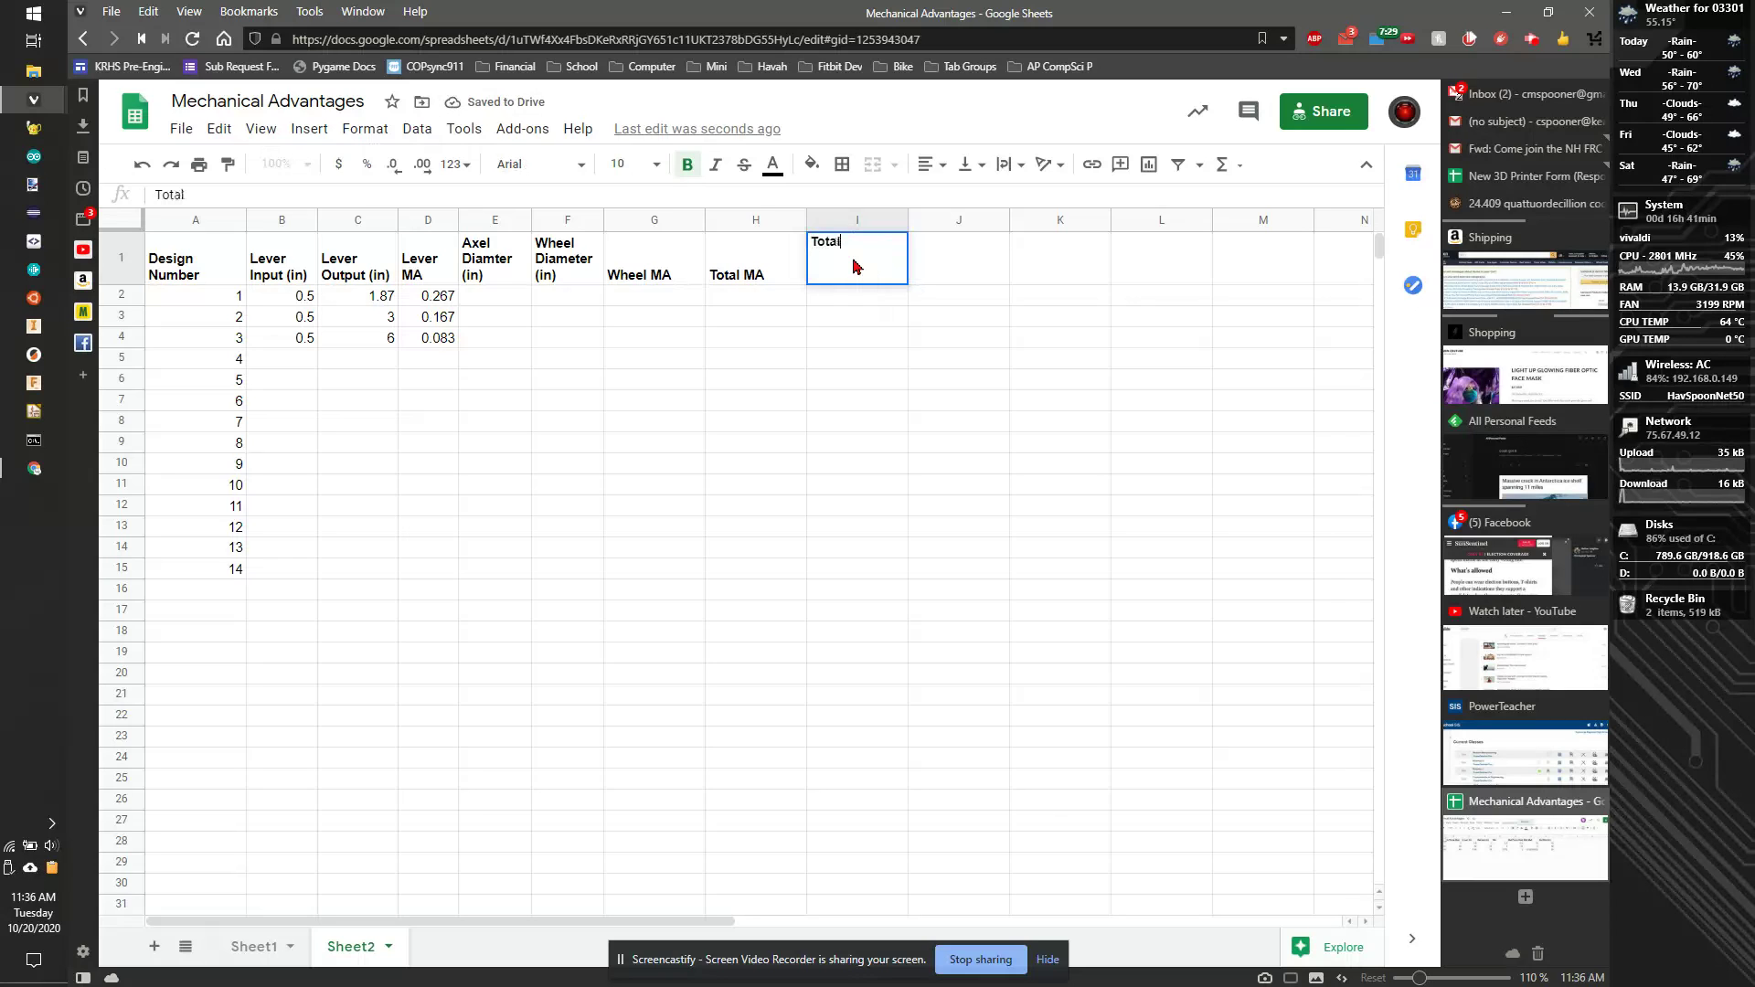
type("ist Mult.")
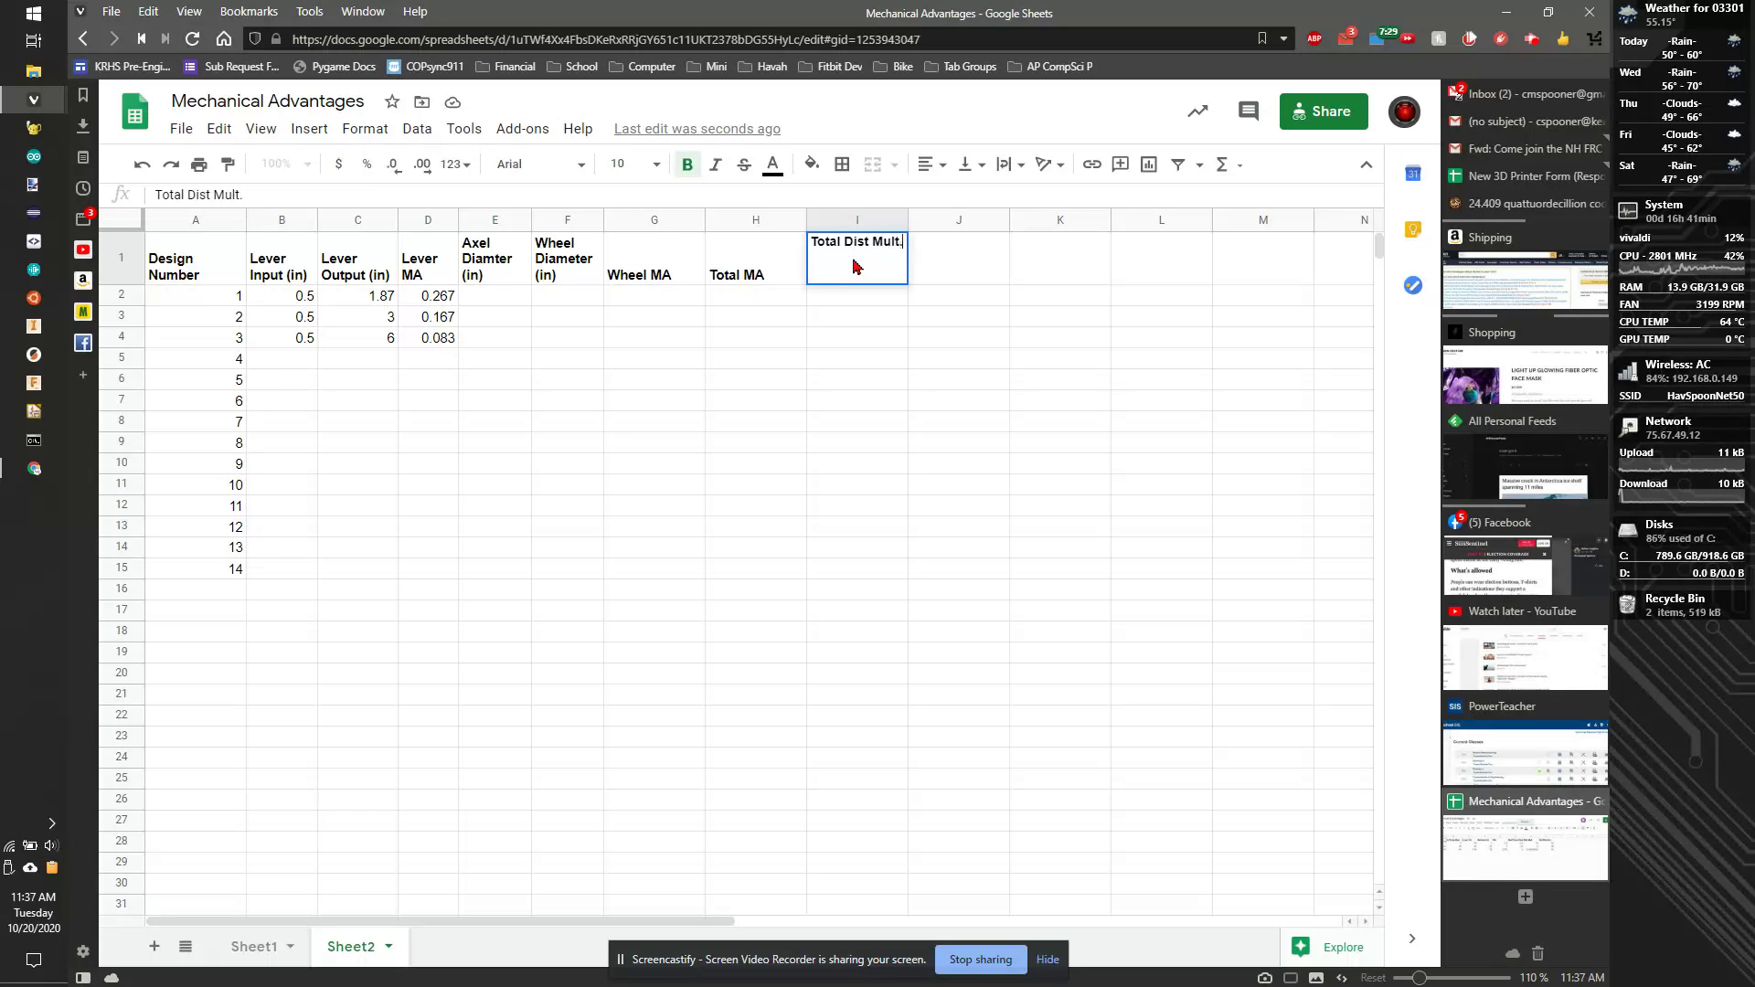
key("Return")
Enter 3/8 in E2 as the first design's axle diameter.
left_click_drag(487, 300, 493, 317)
left_click(842, 301)
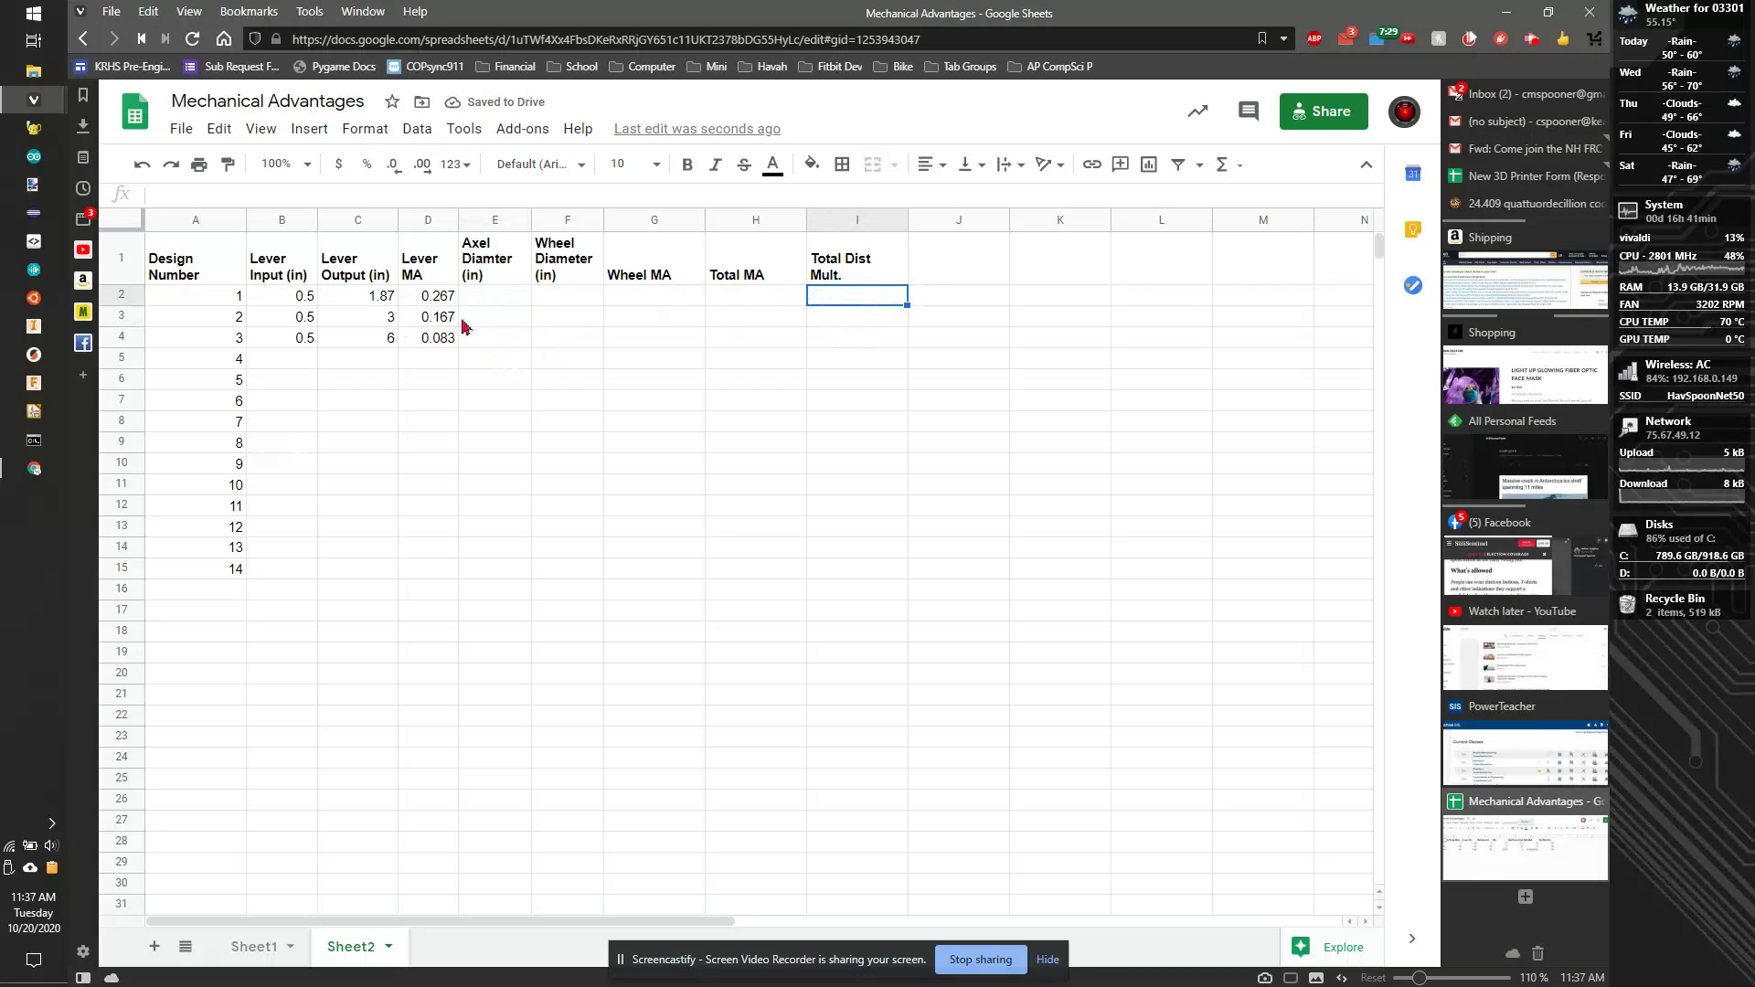
left_click(523, 303)
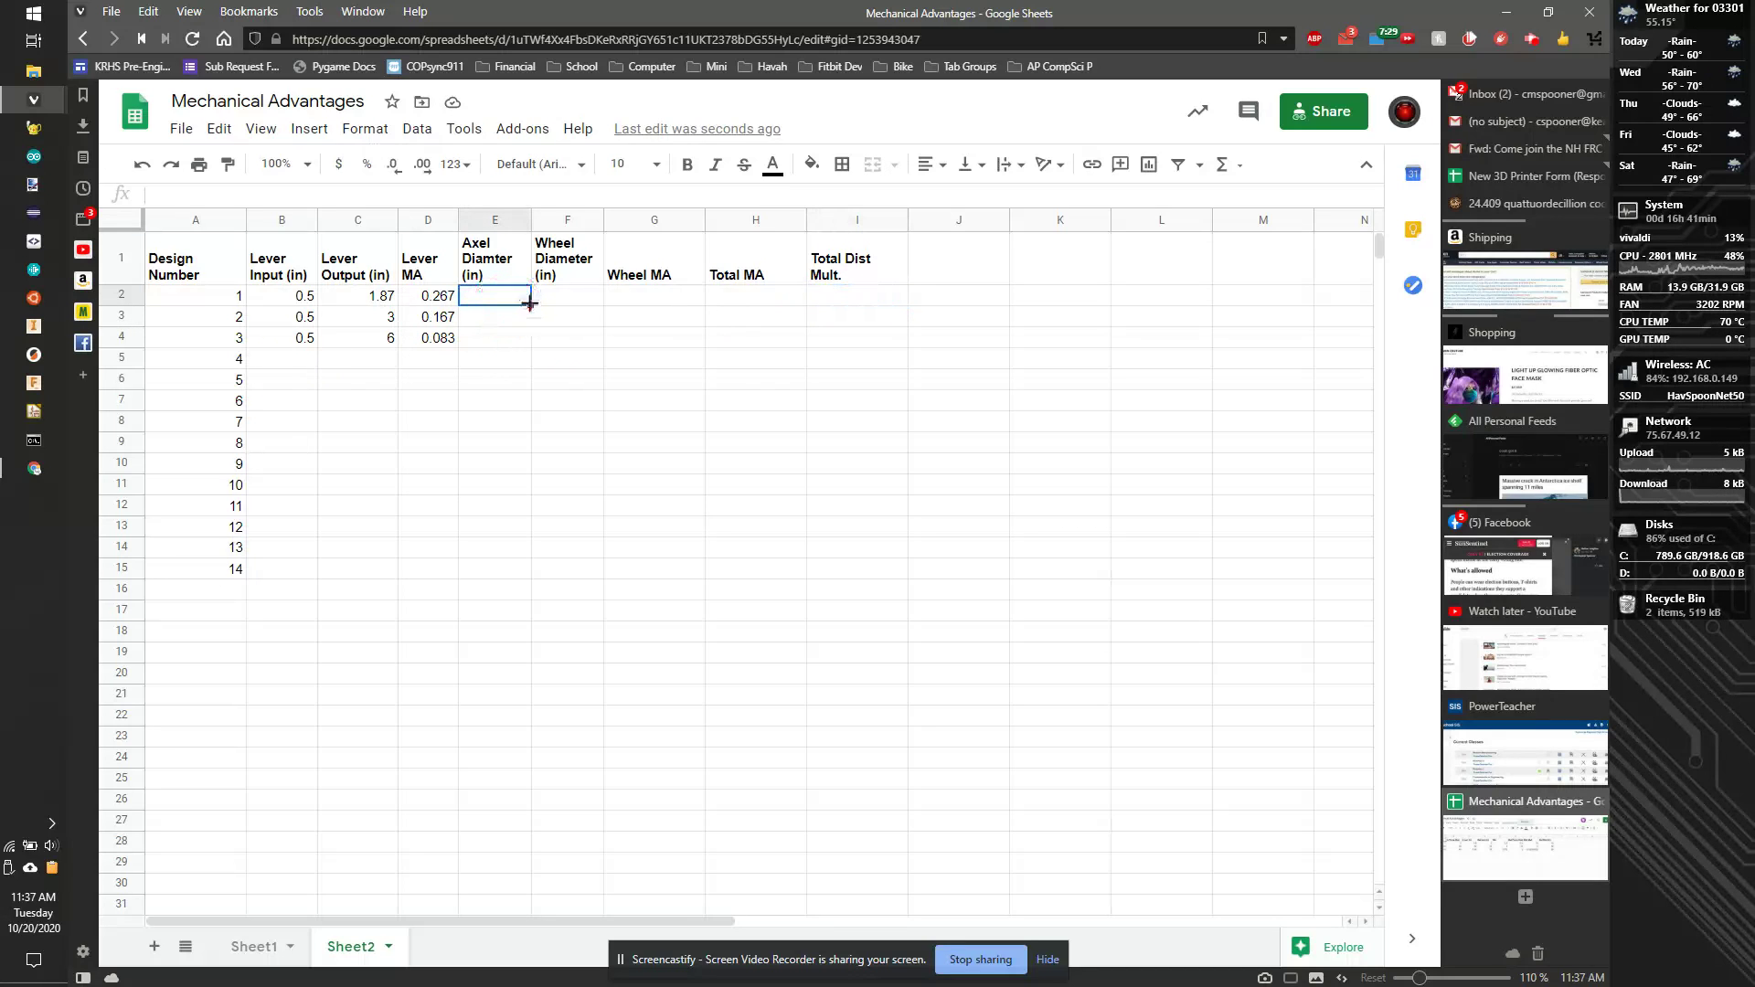
type("3/8")
key("Return")
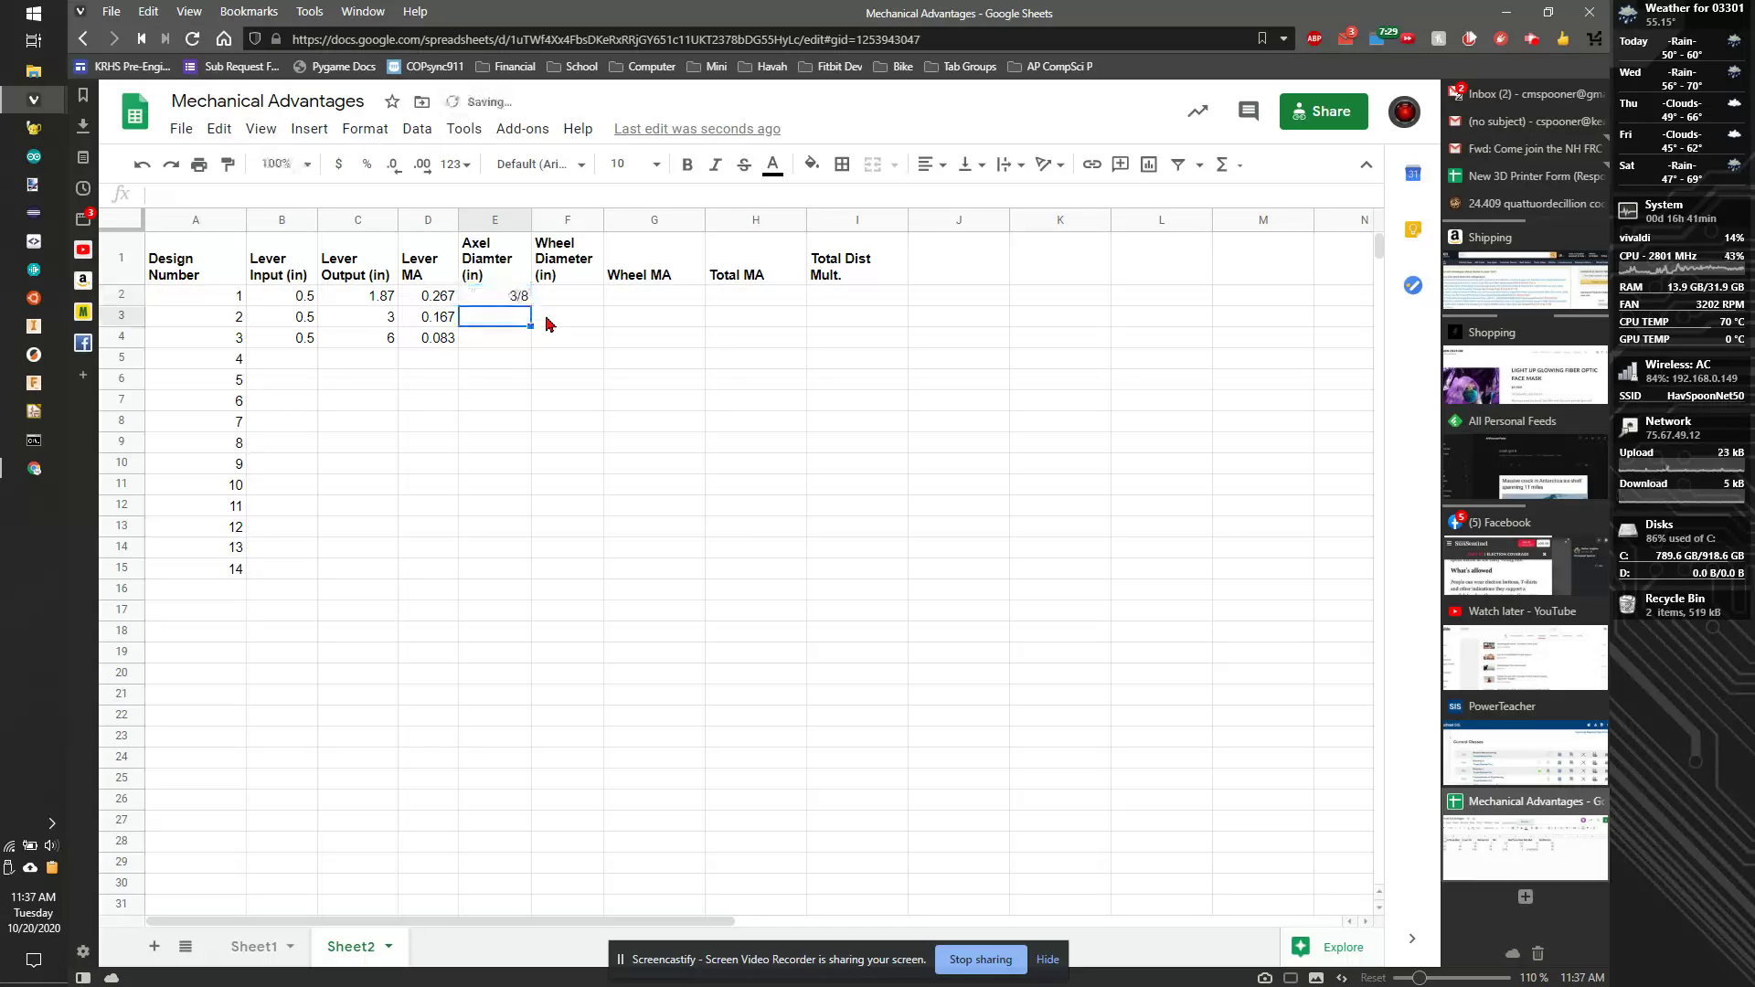
Re-enter the first design's axle diameter in E2 as the formula =3/8.
left_click(492, 296)
type("=")
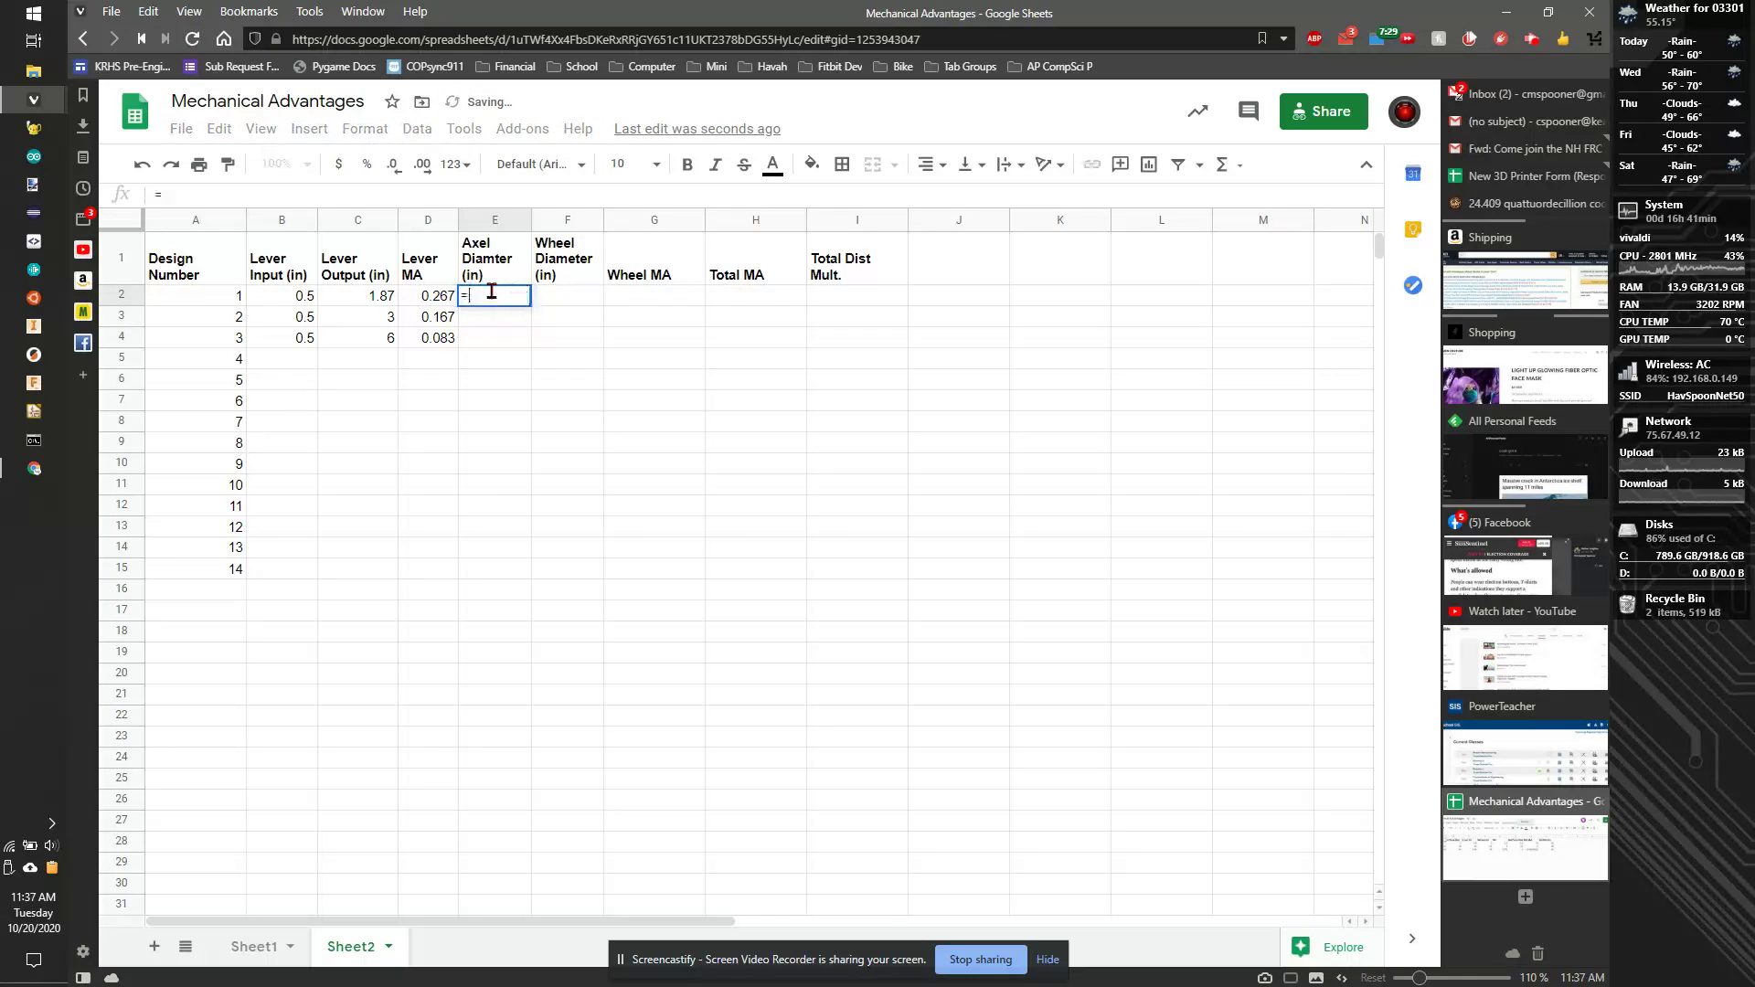
type("3/8")
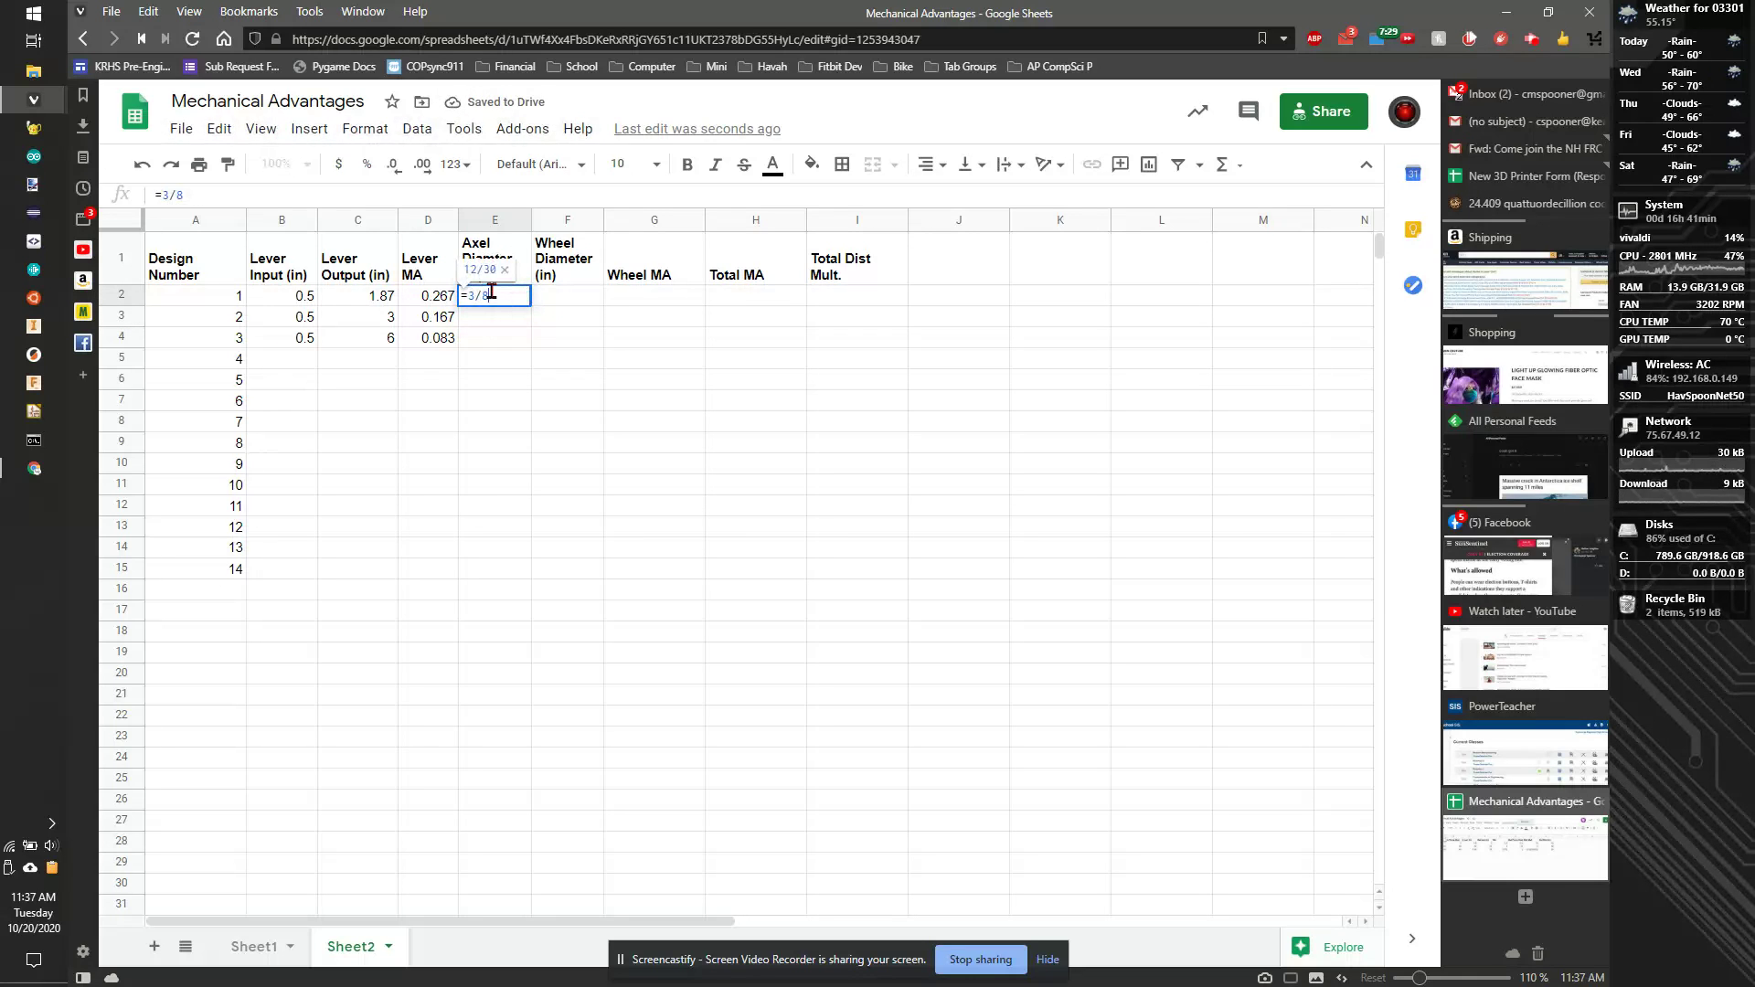
key("Return")
Replace the axle diameter in E2 with the decimal formula =0.375.
left_click(507, 299)
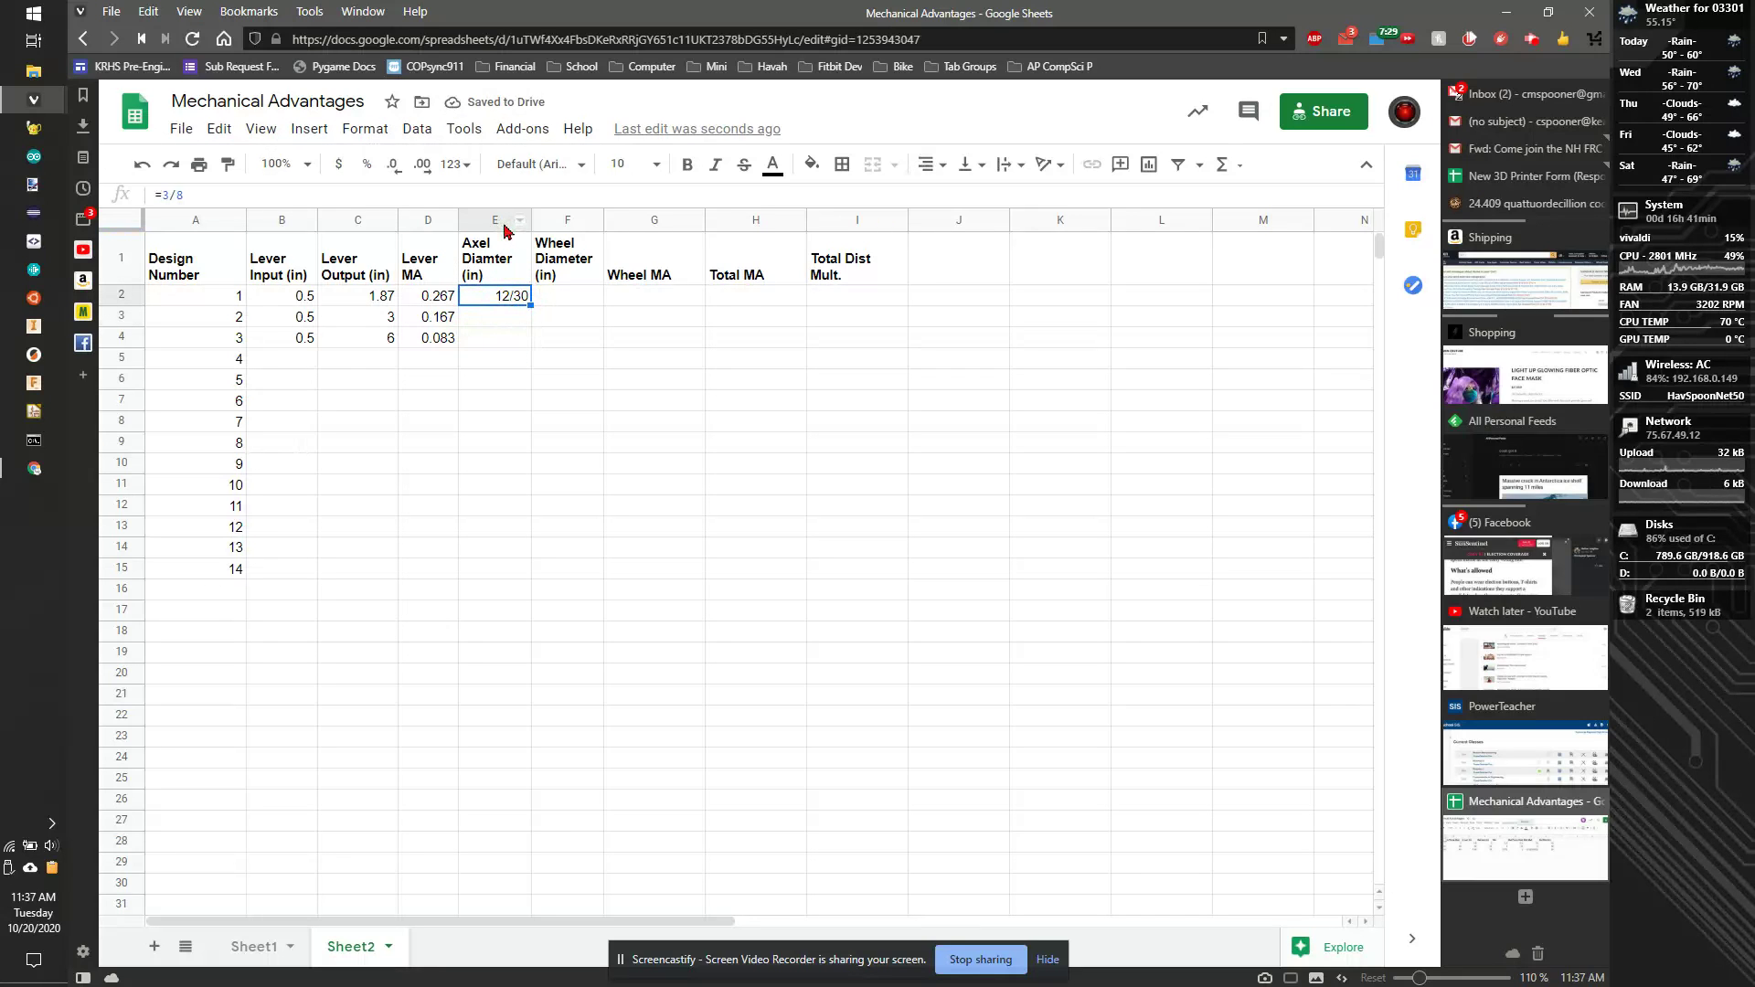
type("=")
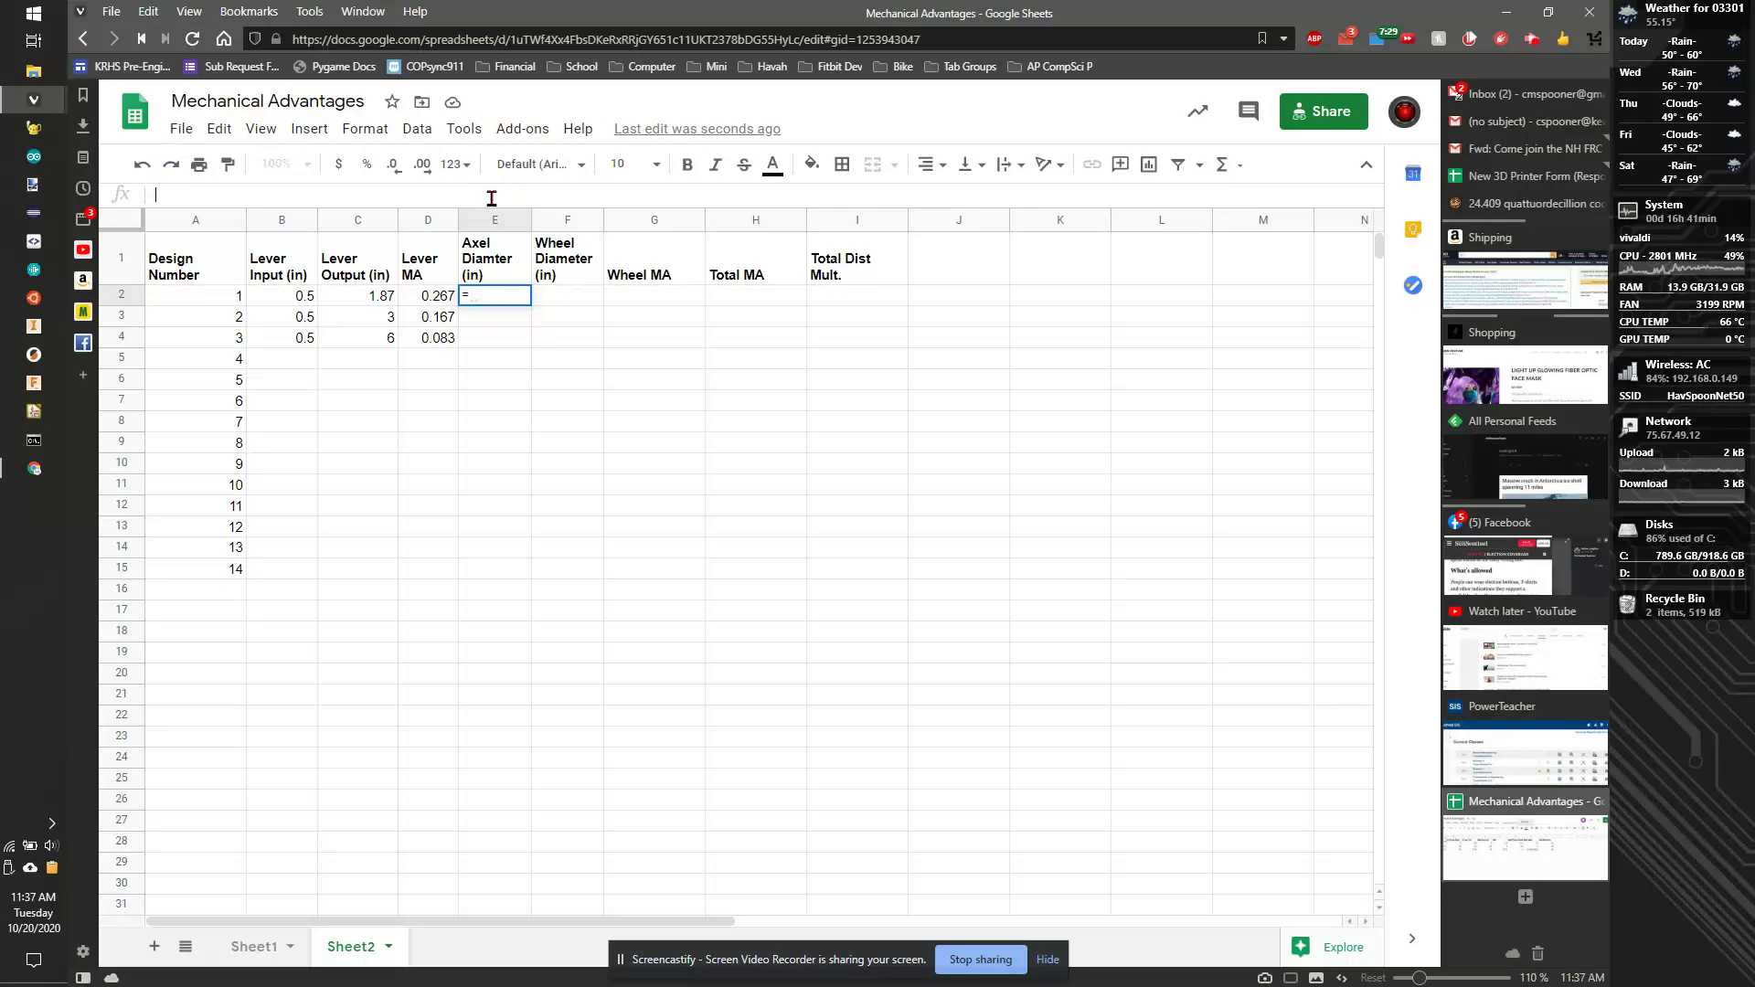
type("=")
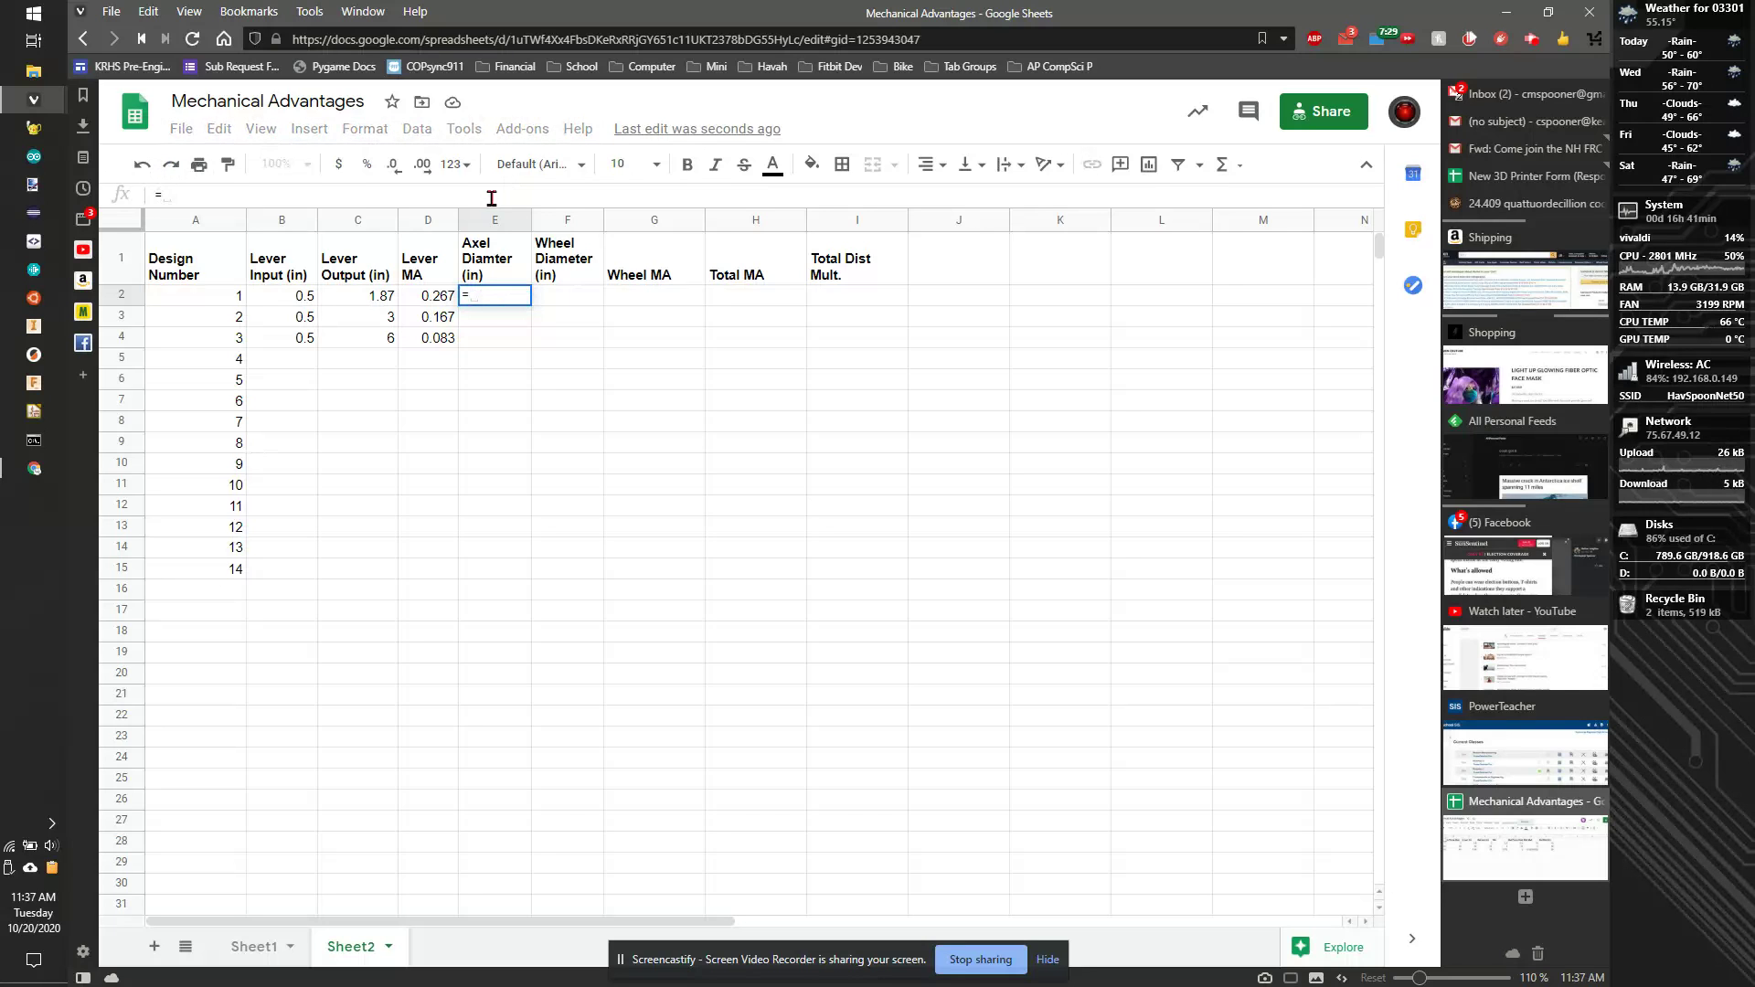
type("3")
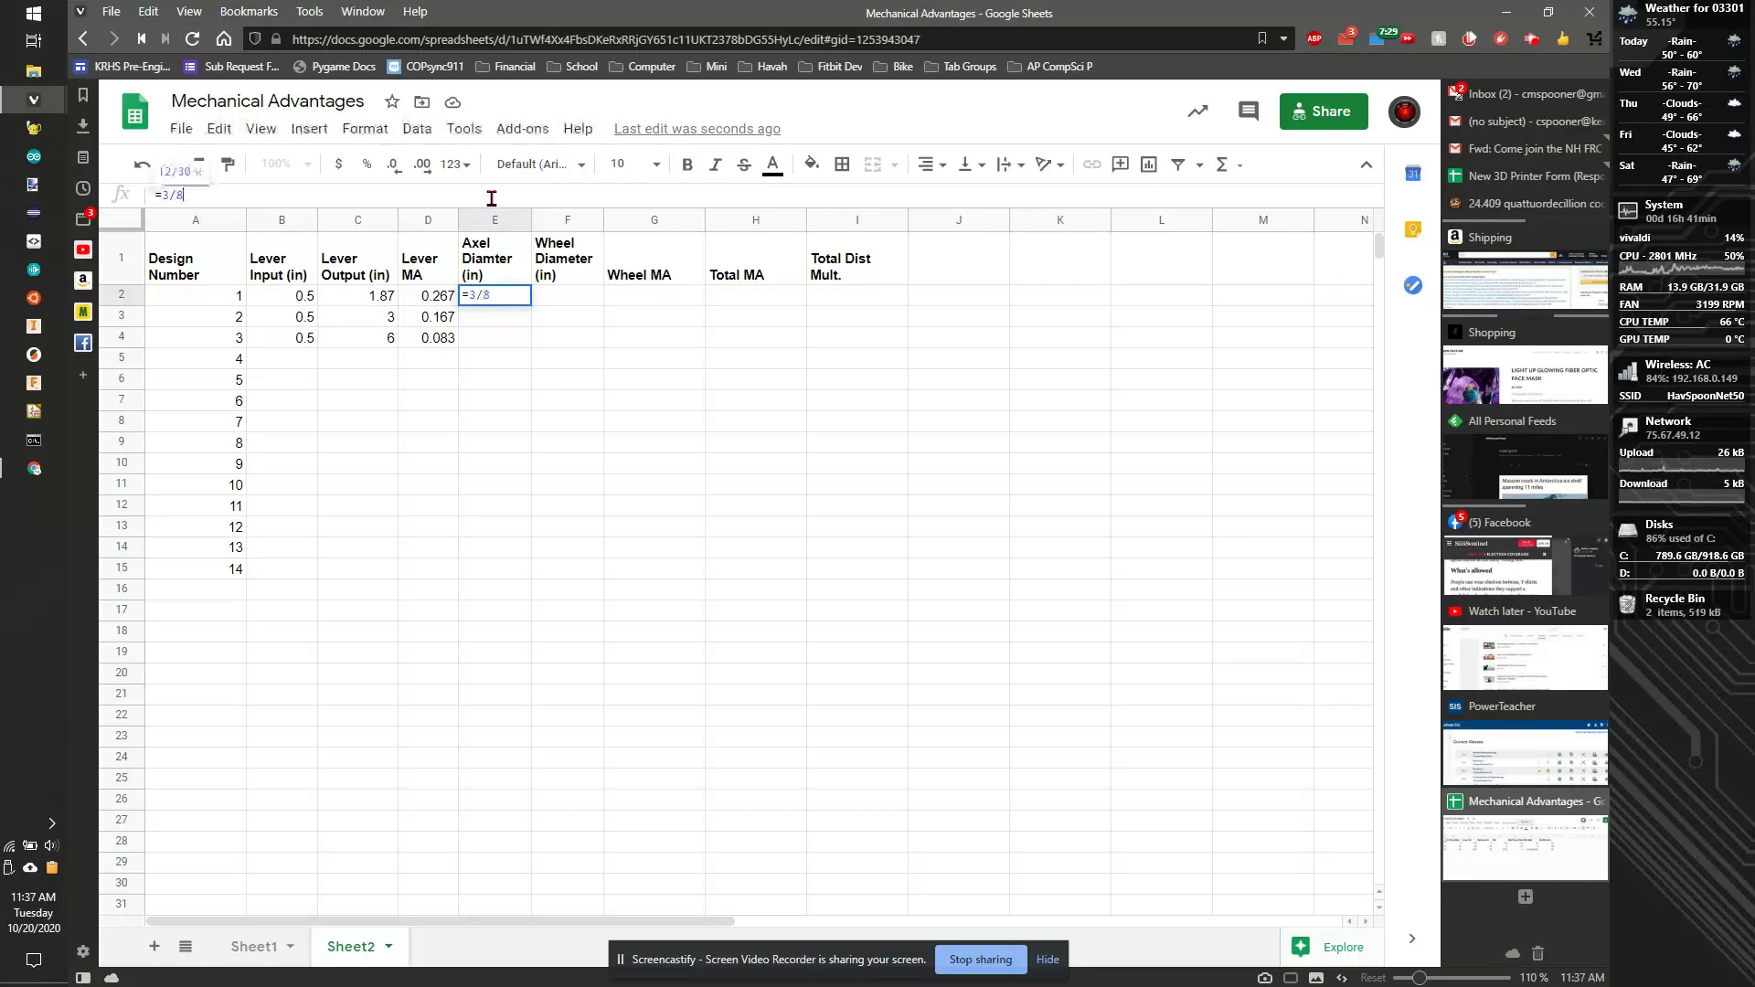
type("/8")
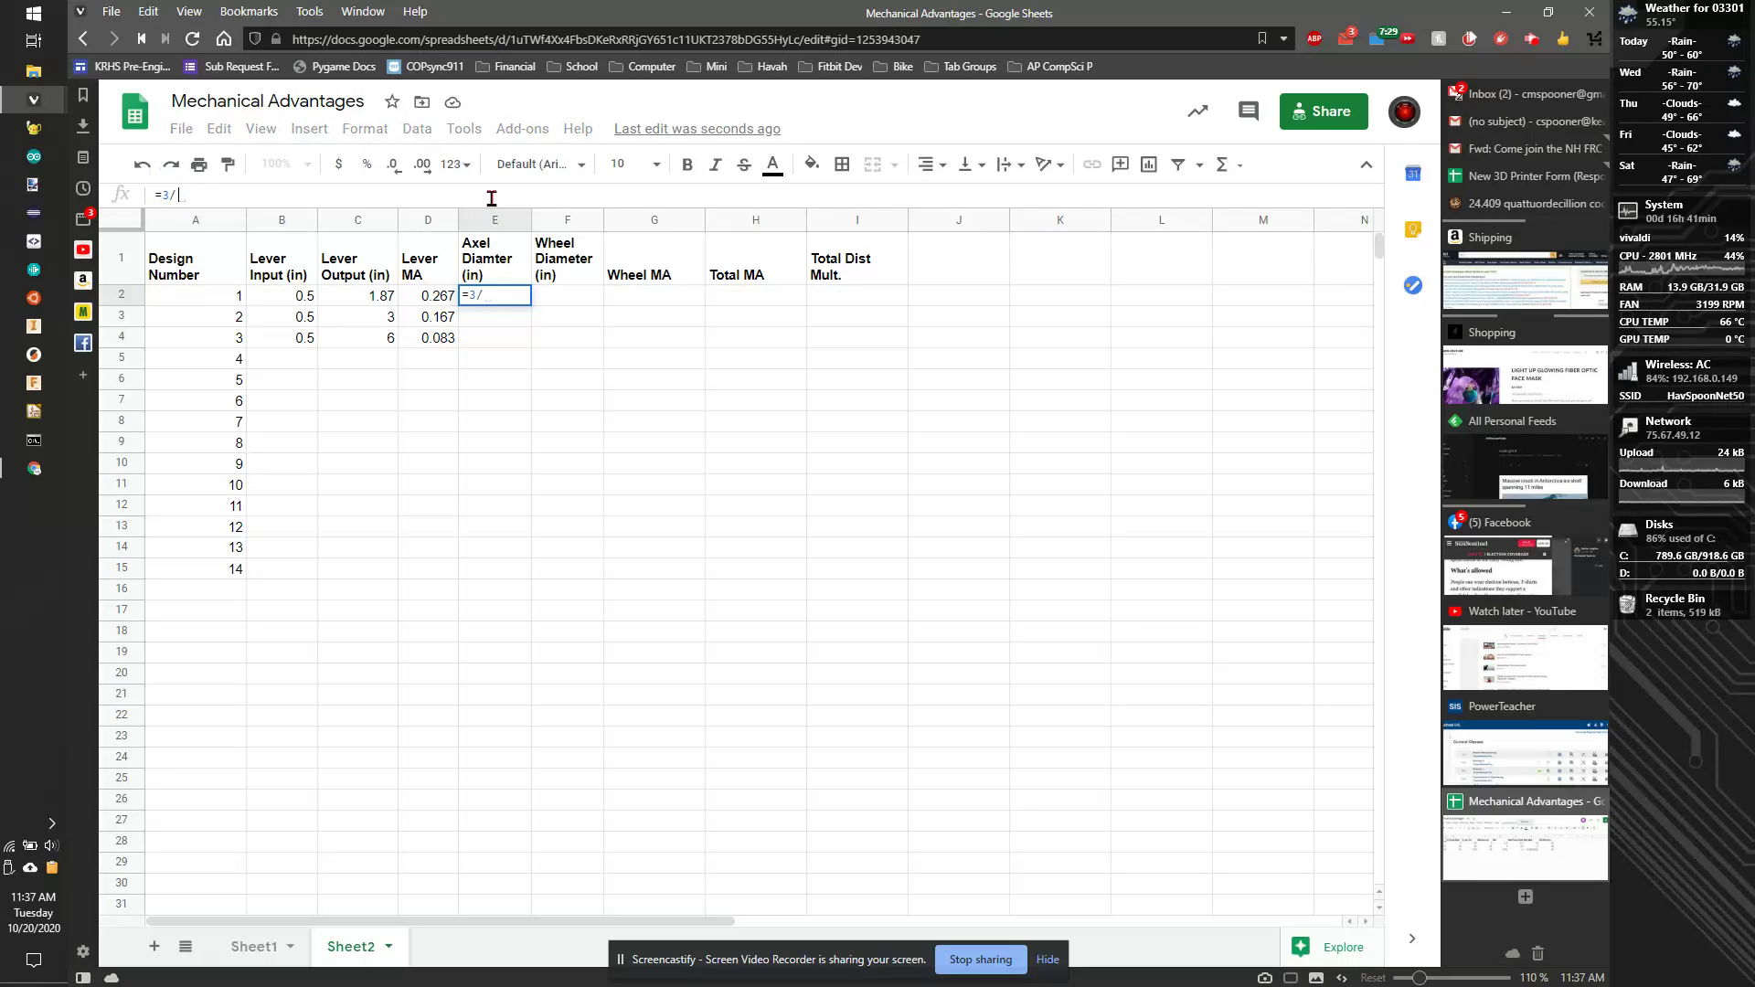
key("BackSpace")
key("BackSpace")
type(".37")
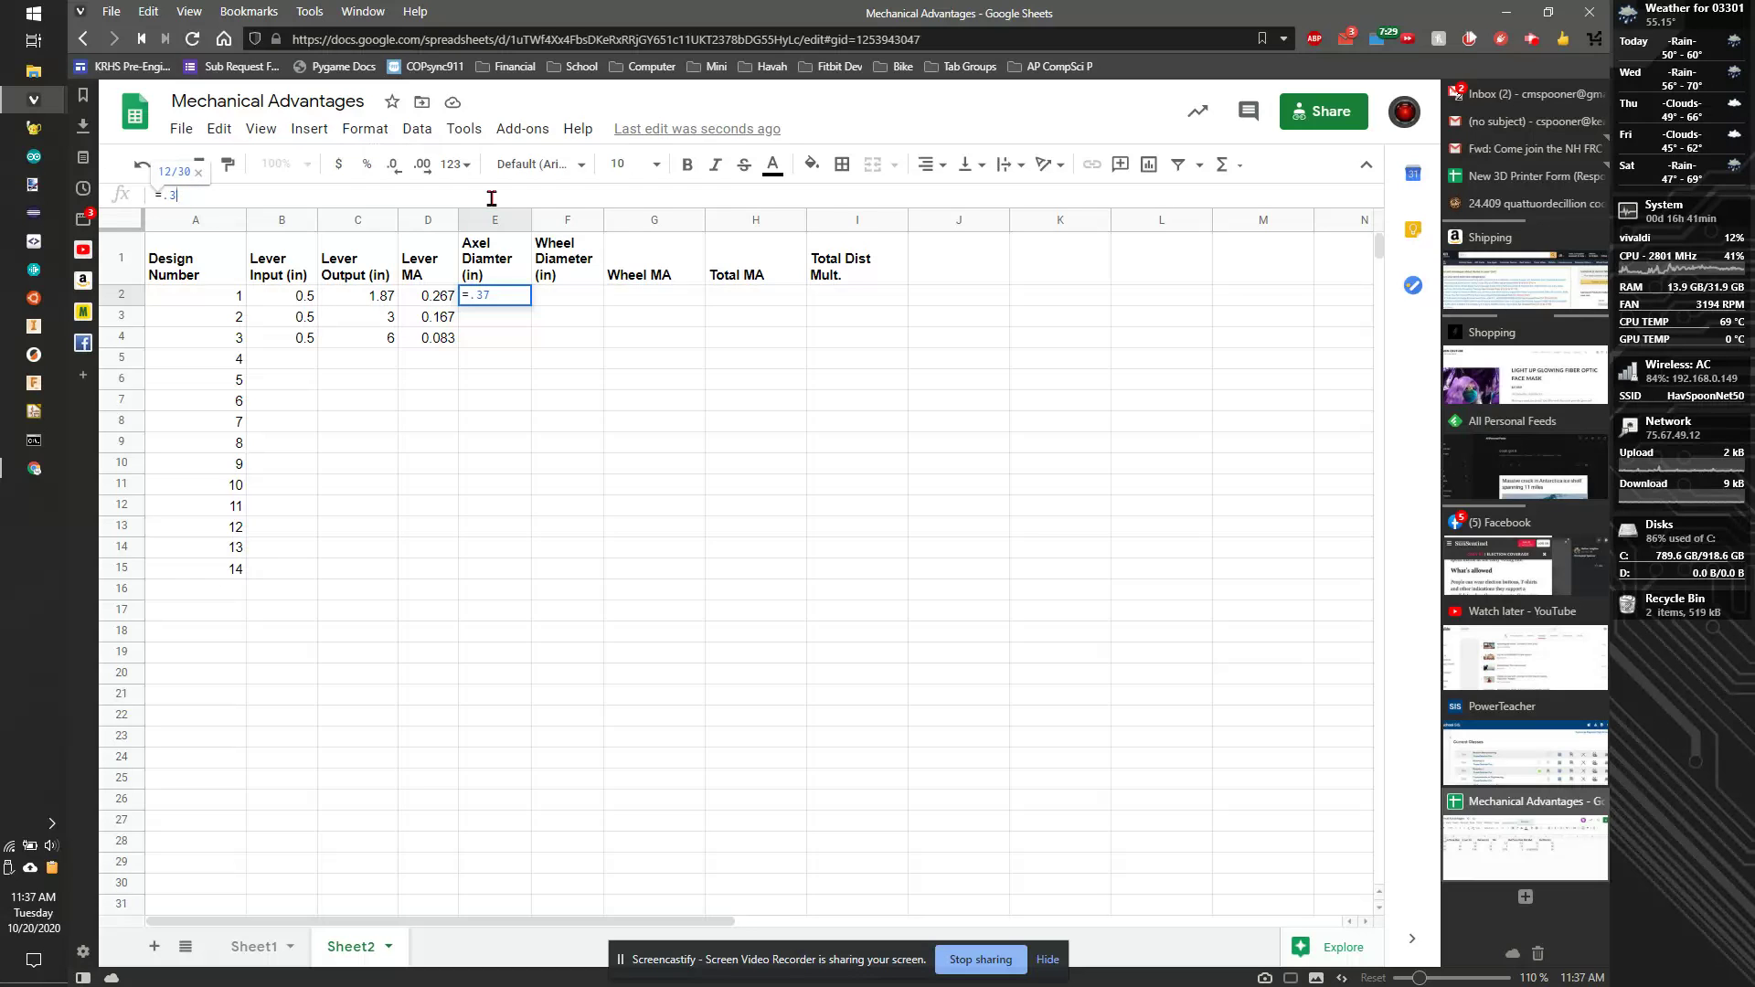
key("F2")
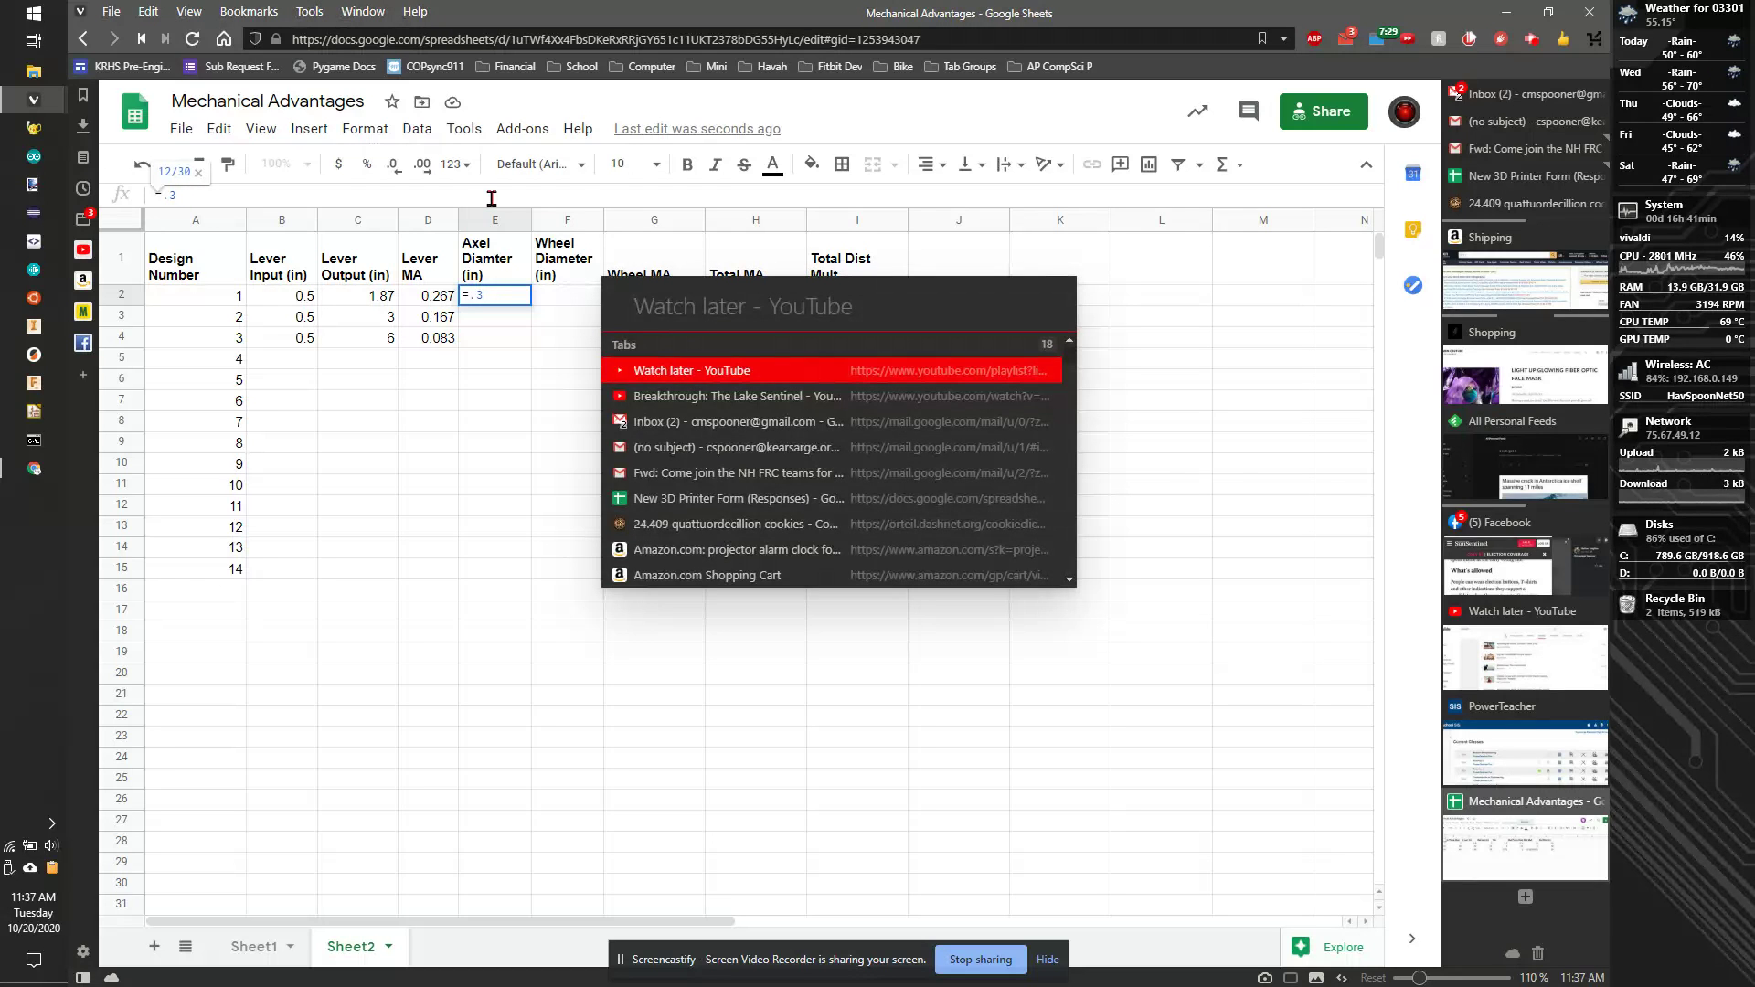
type("3/8")
key("Escape")
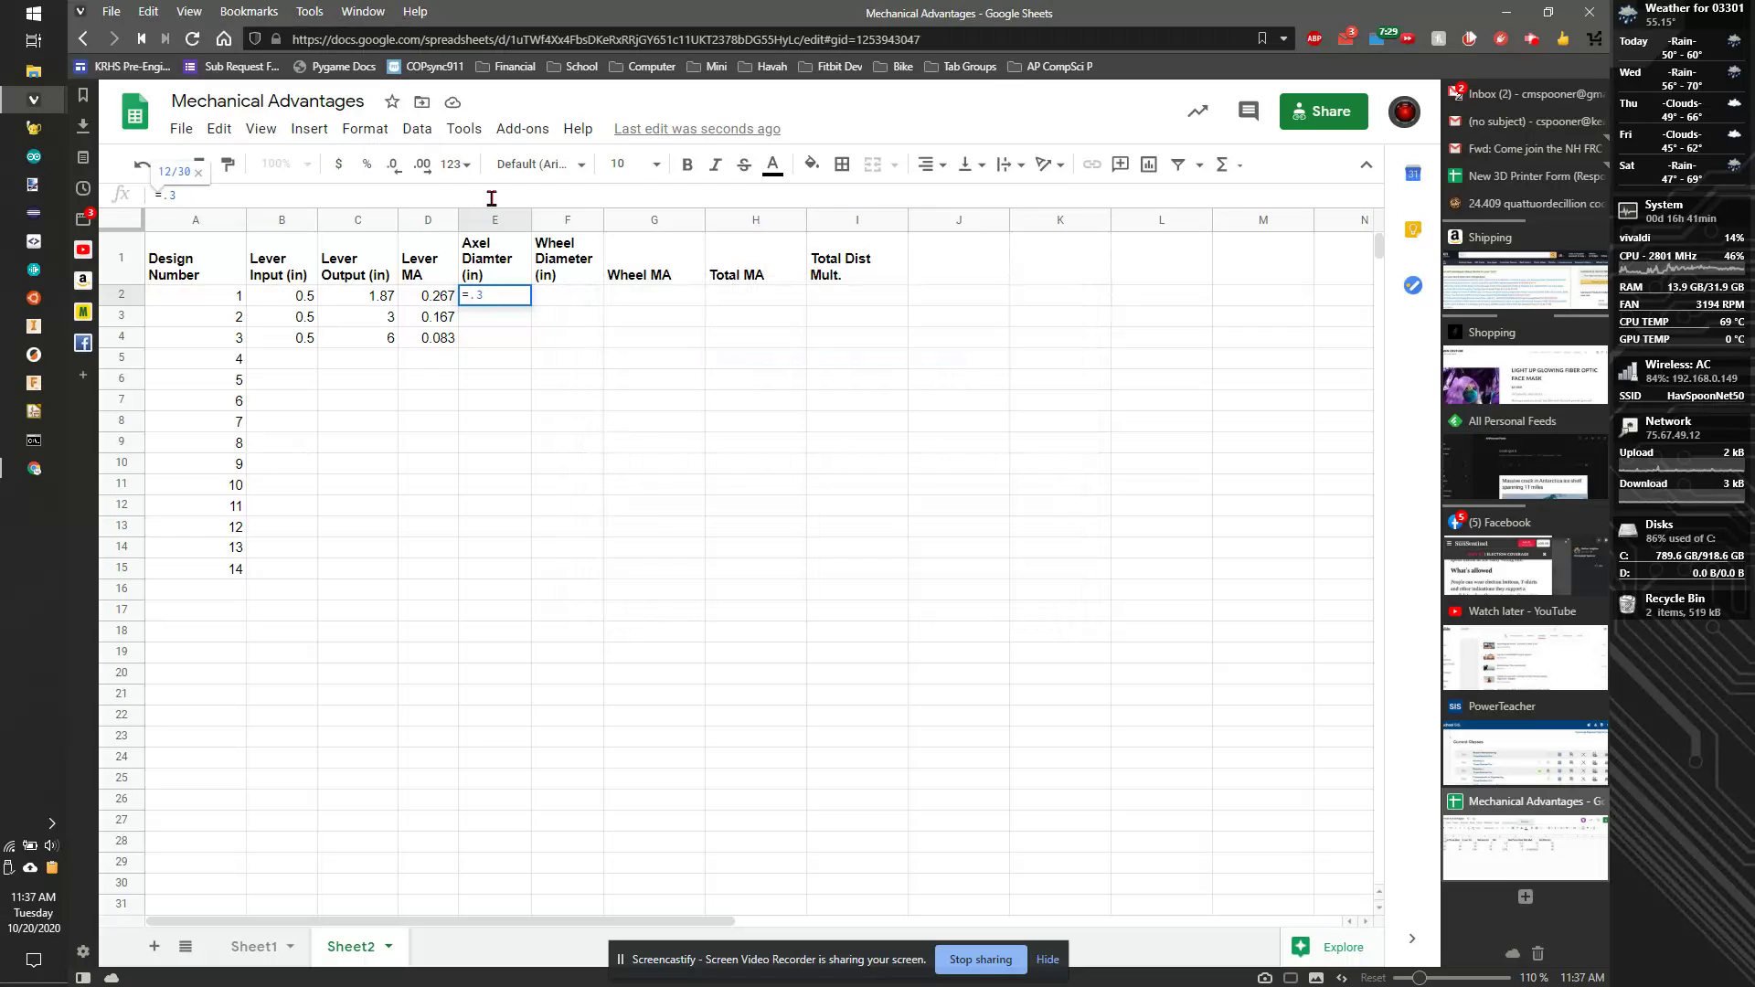
key("Return")
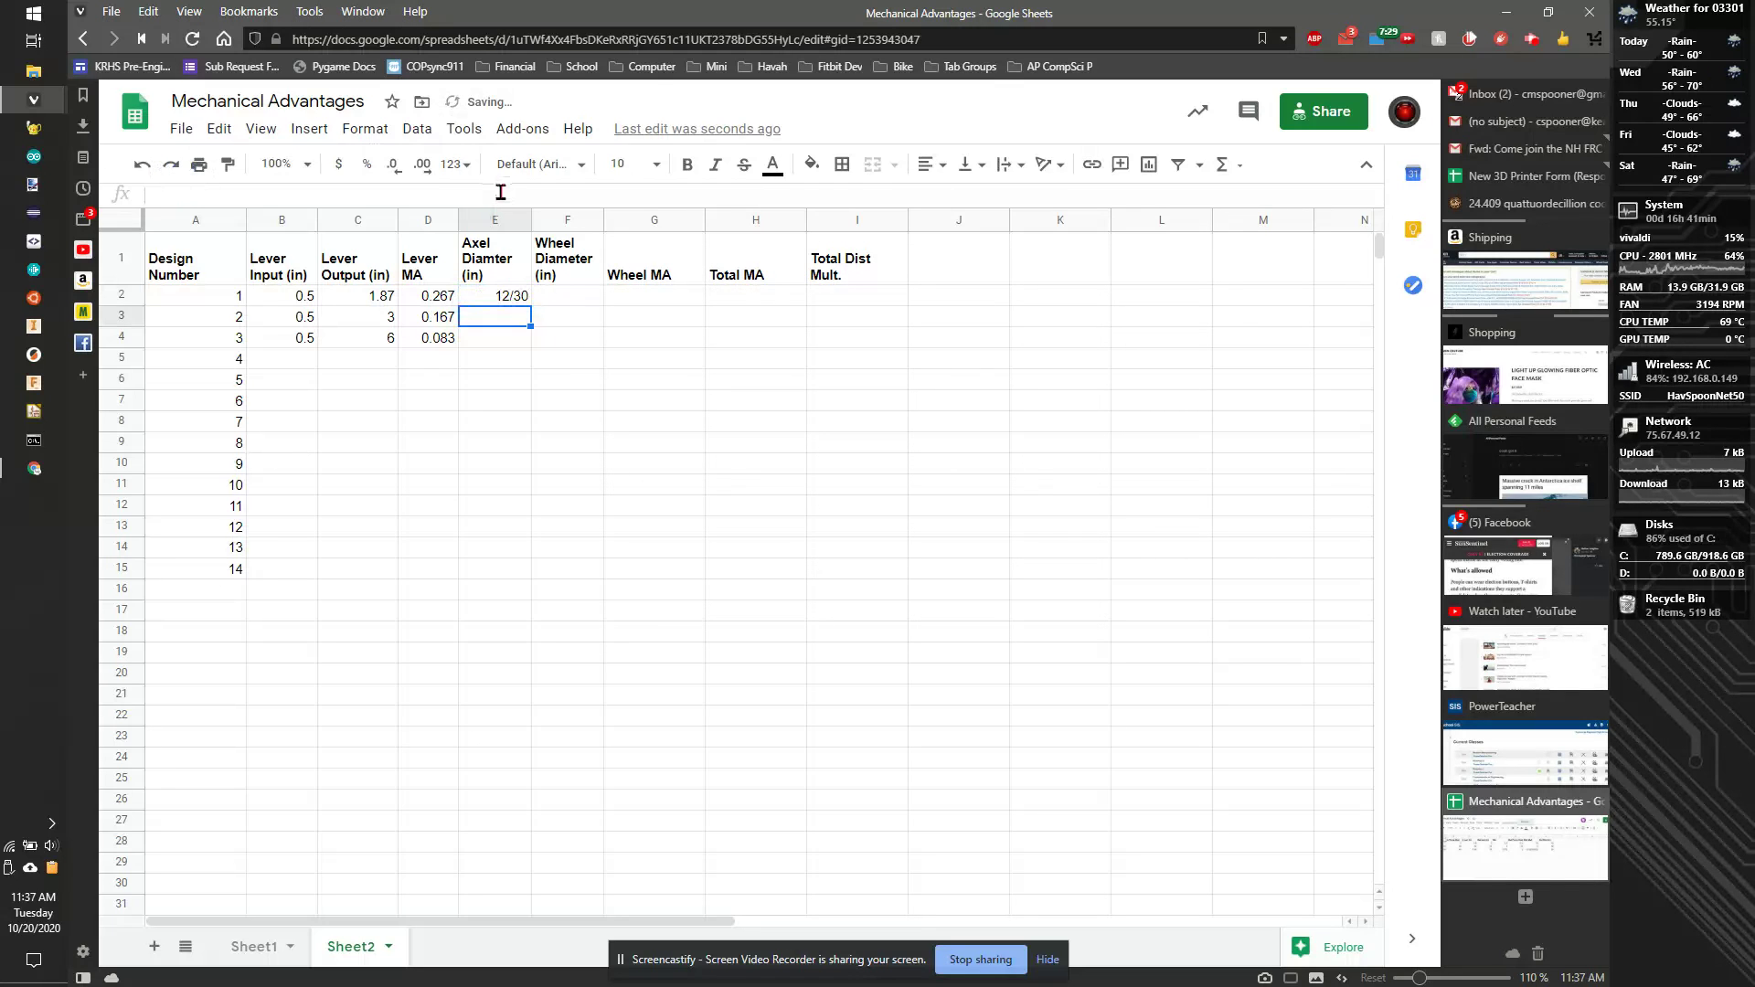
Apply the Number format to the whole axle diameter column E.
left_click(495, 220)
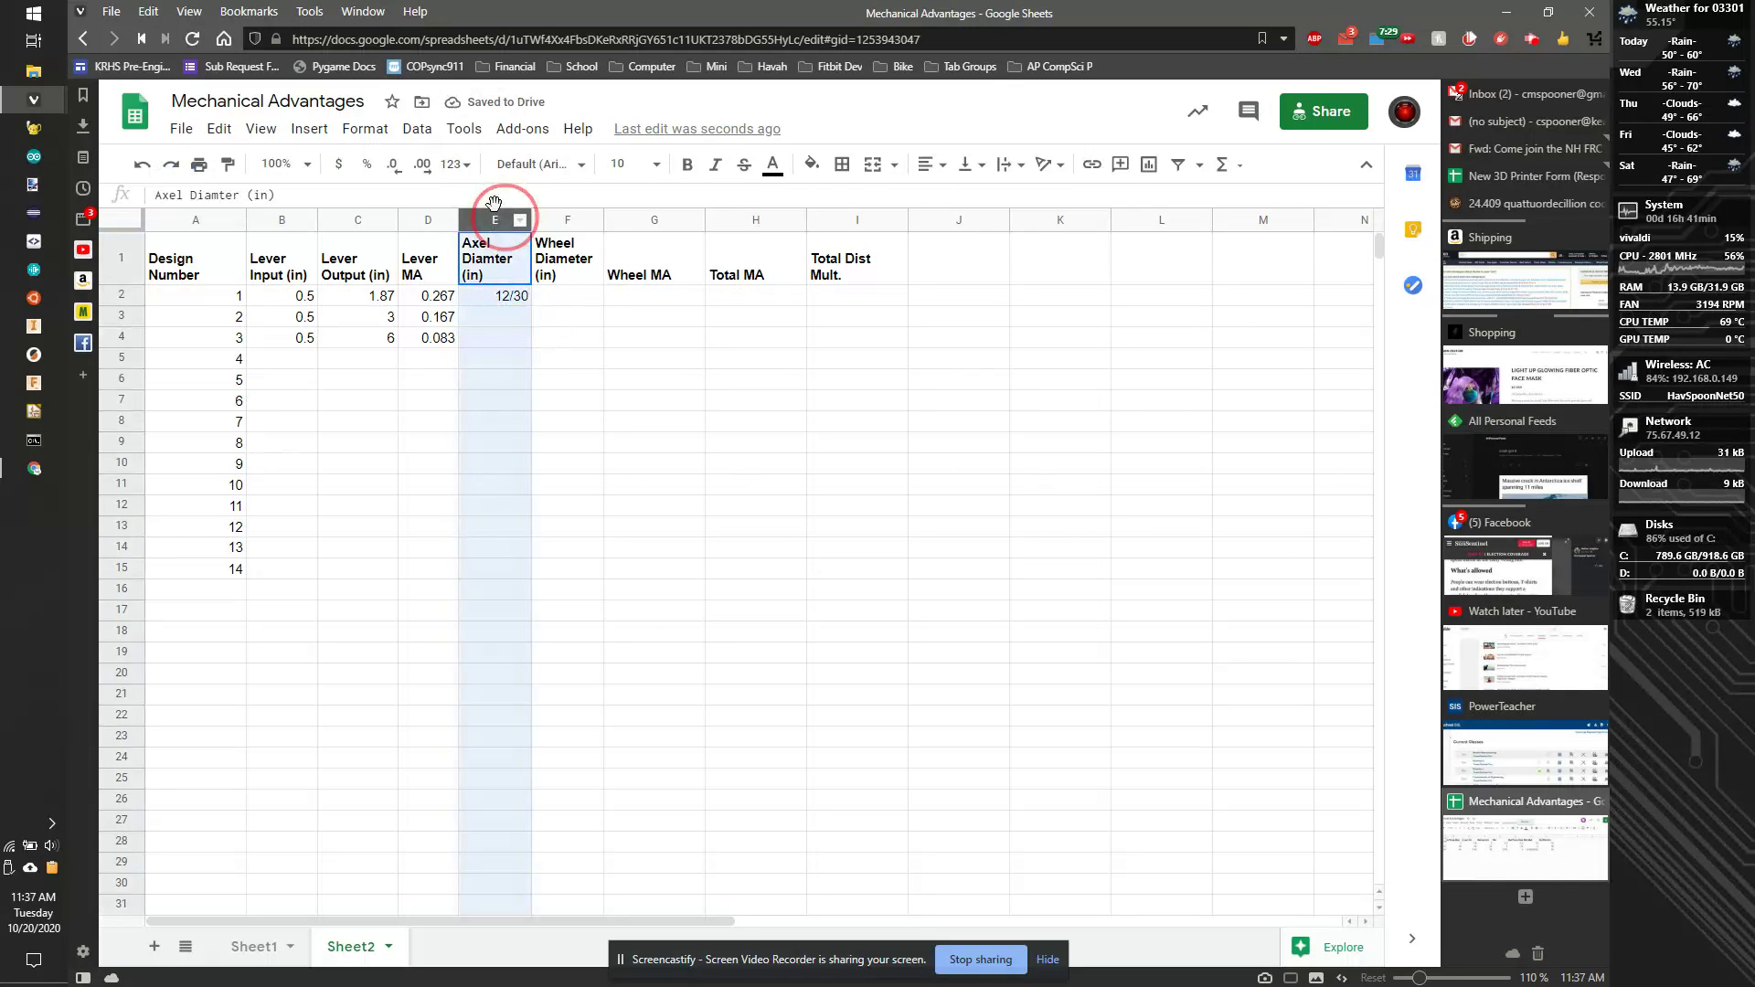
left_click(364, 128)
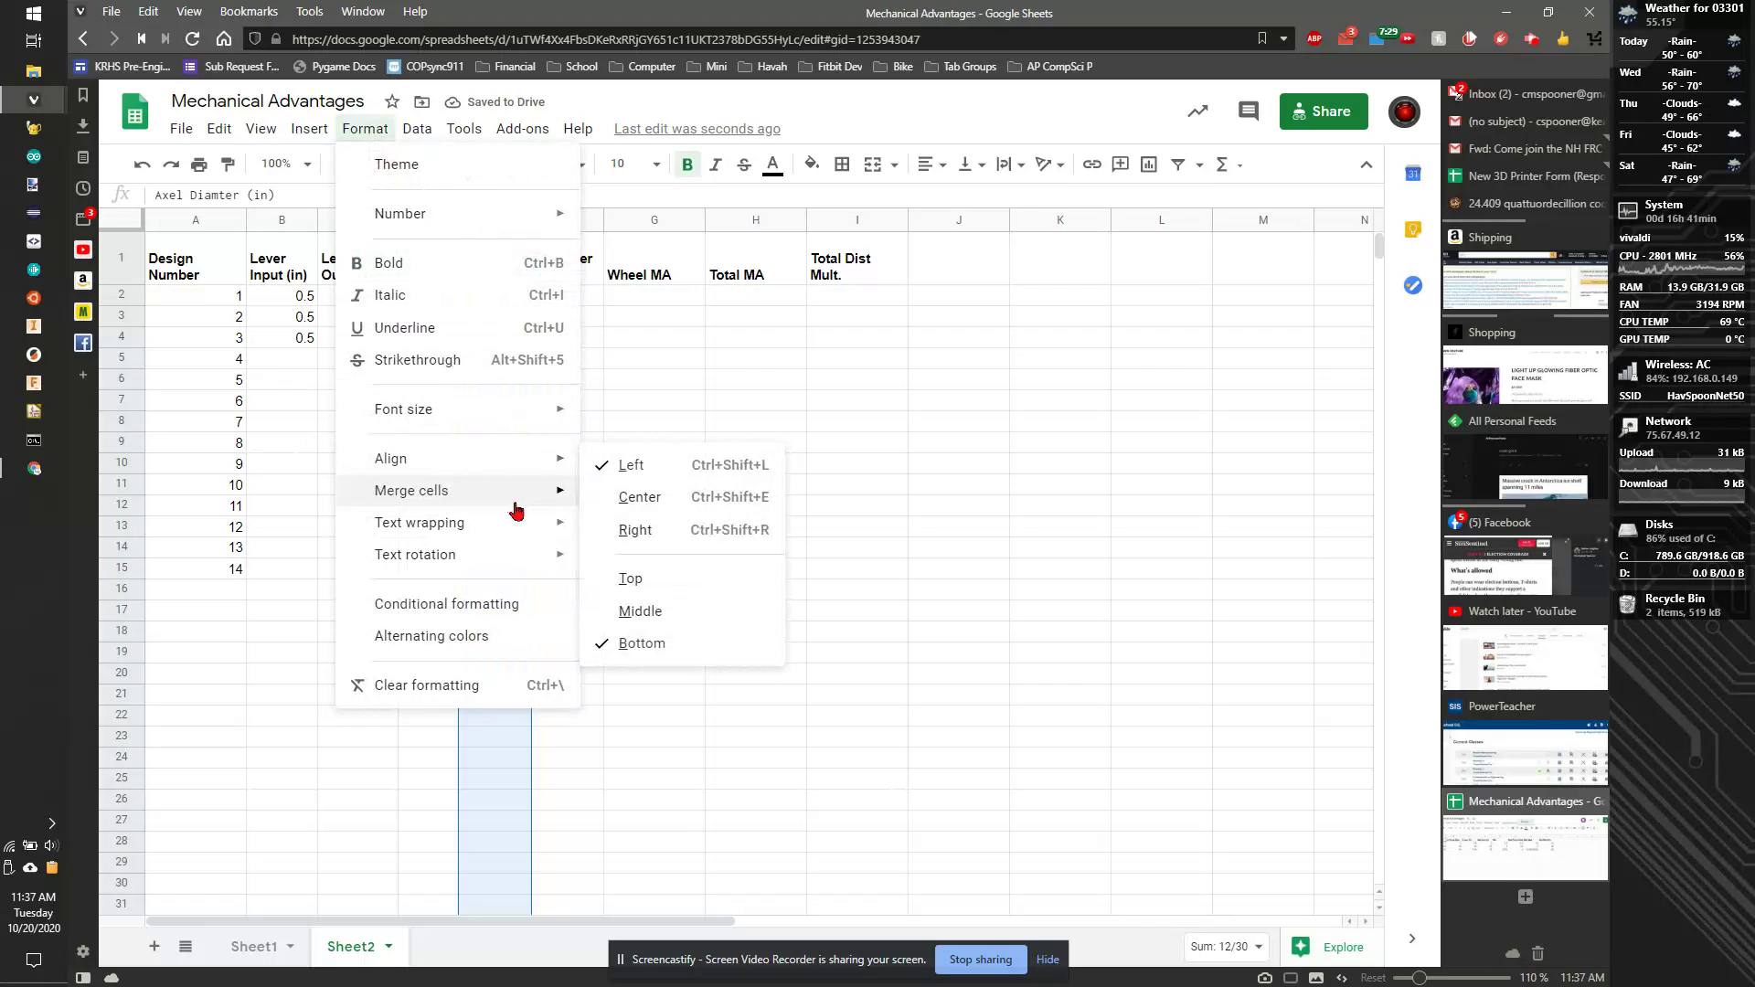
mouse_move(461, 215)
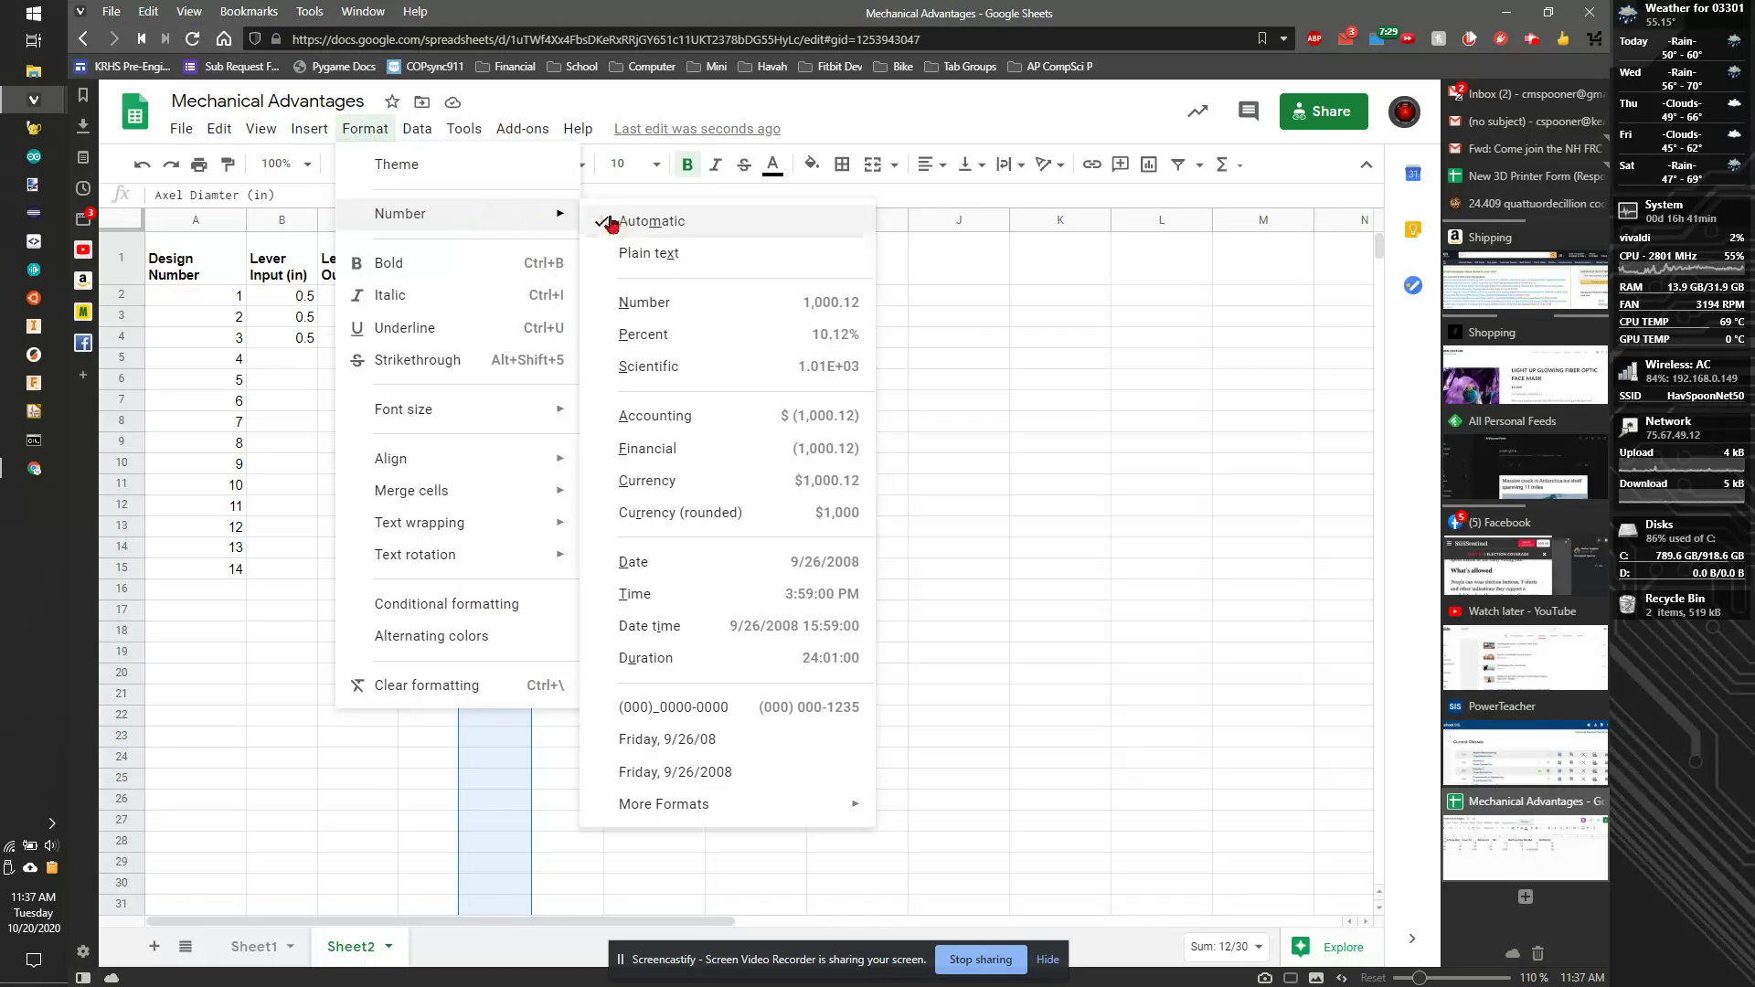
left_click(674, 313)
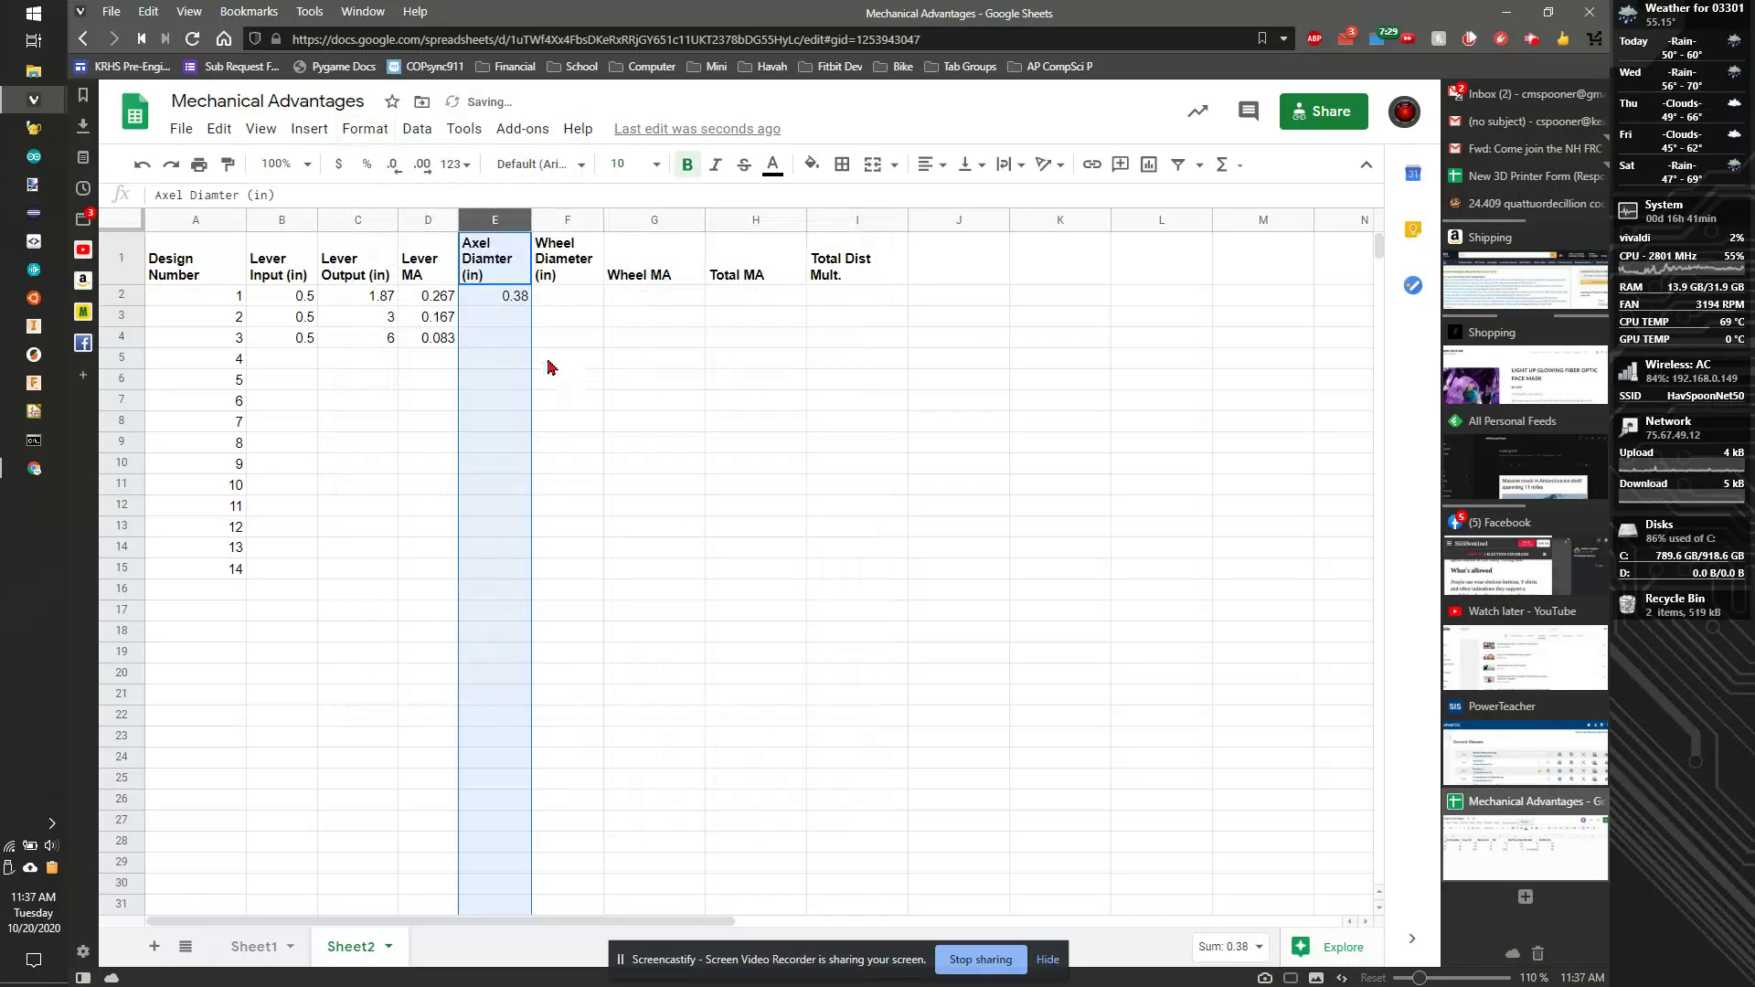
Show the axle diameter in E2 with three decimal places and copy it down to E4.
left_click(504, 297)
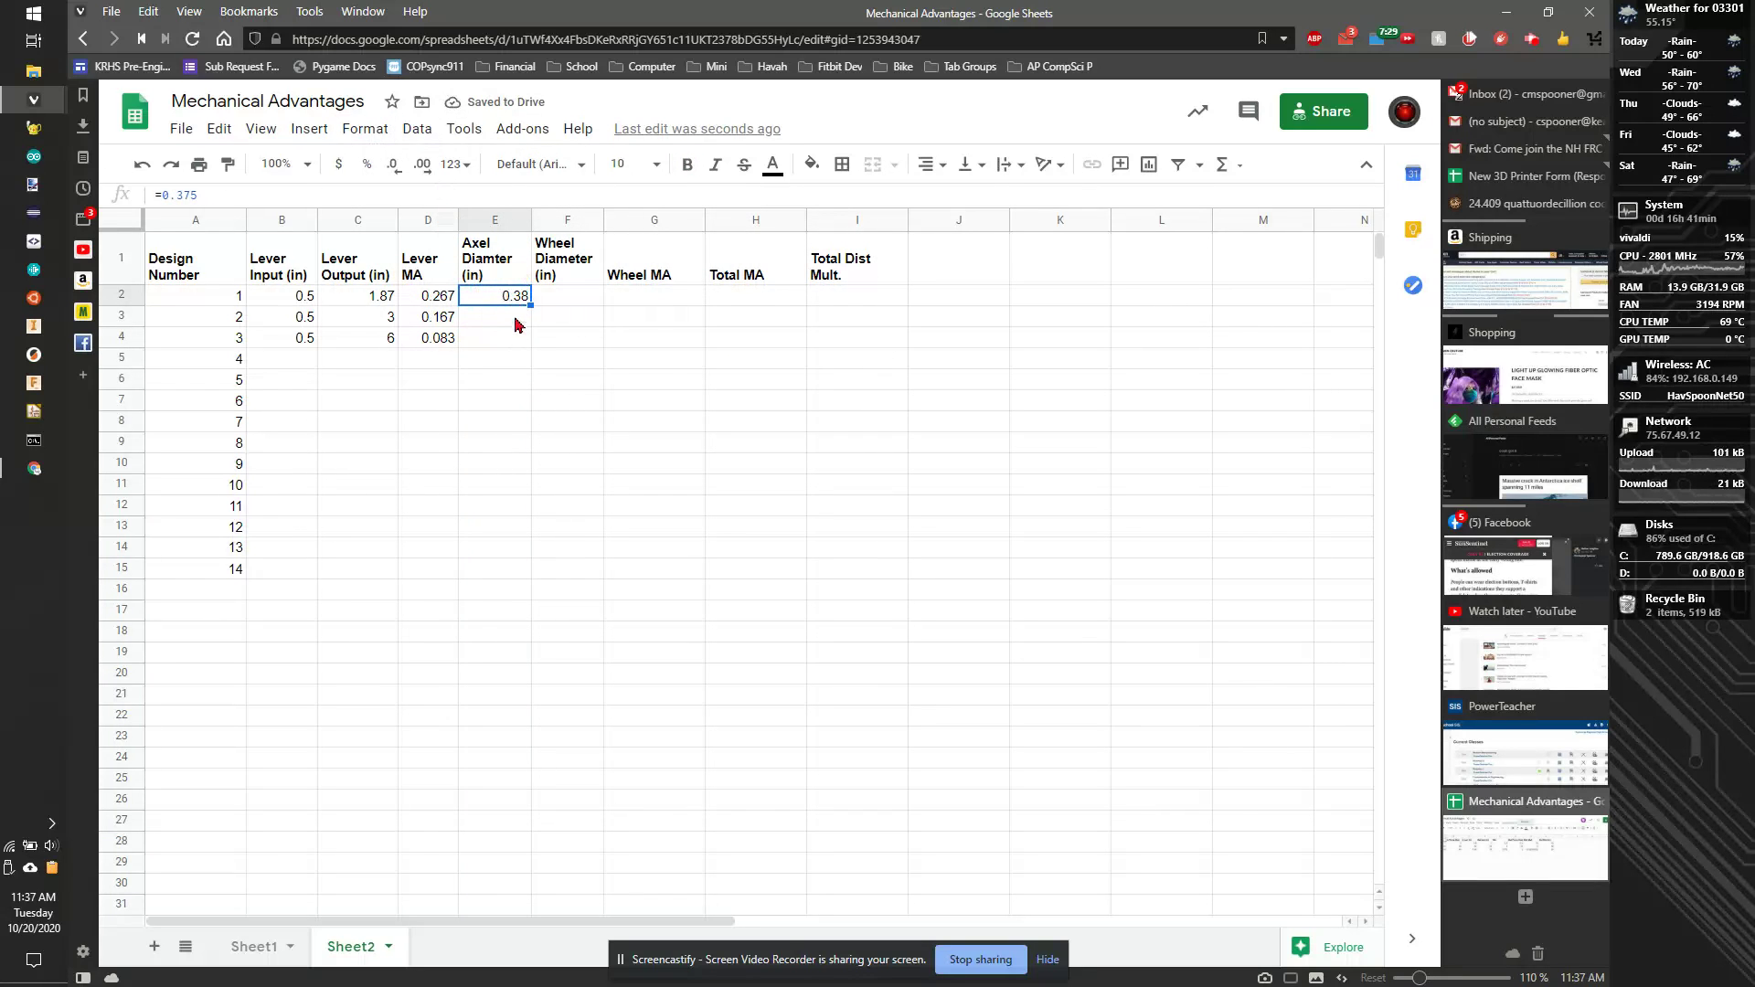
left_click(421, 167)
left_click(530, 306)
left_click_drag(530, 306, 567, 316)
Enter 4.2 in F2 as the first design's wheel diameter.
left_click(577, 299)
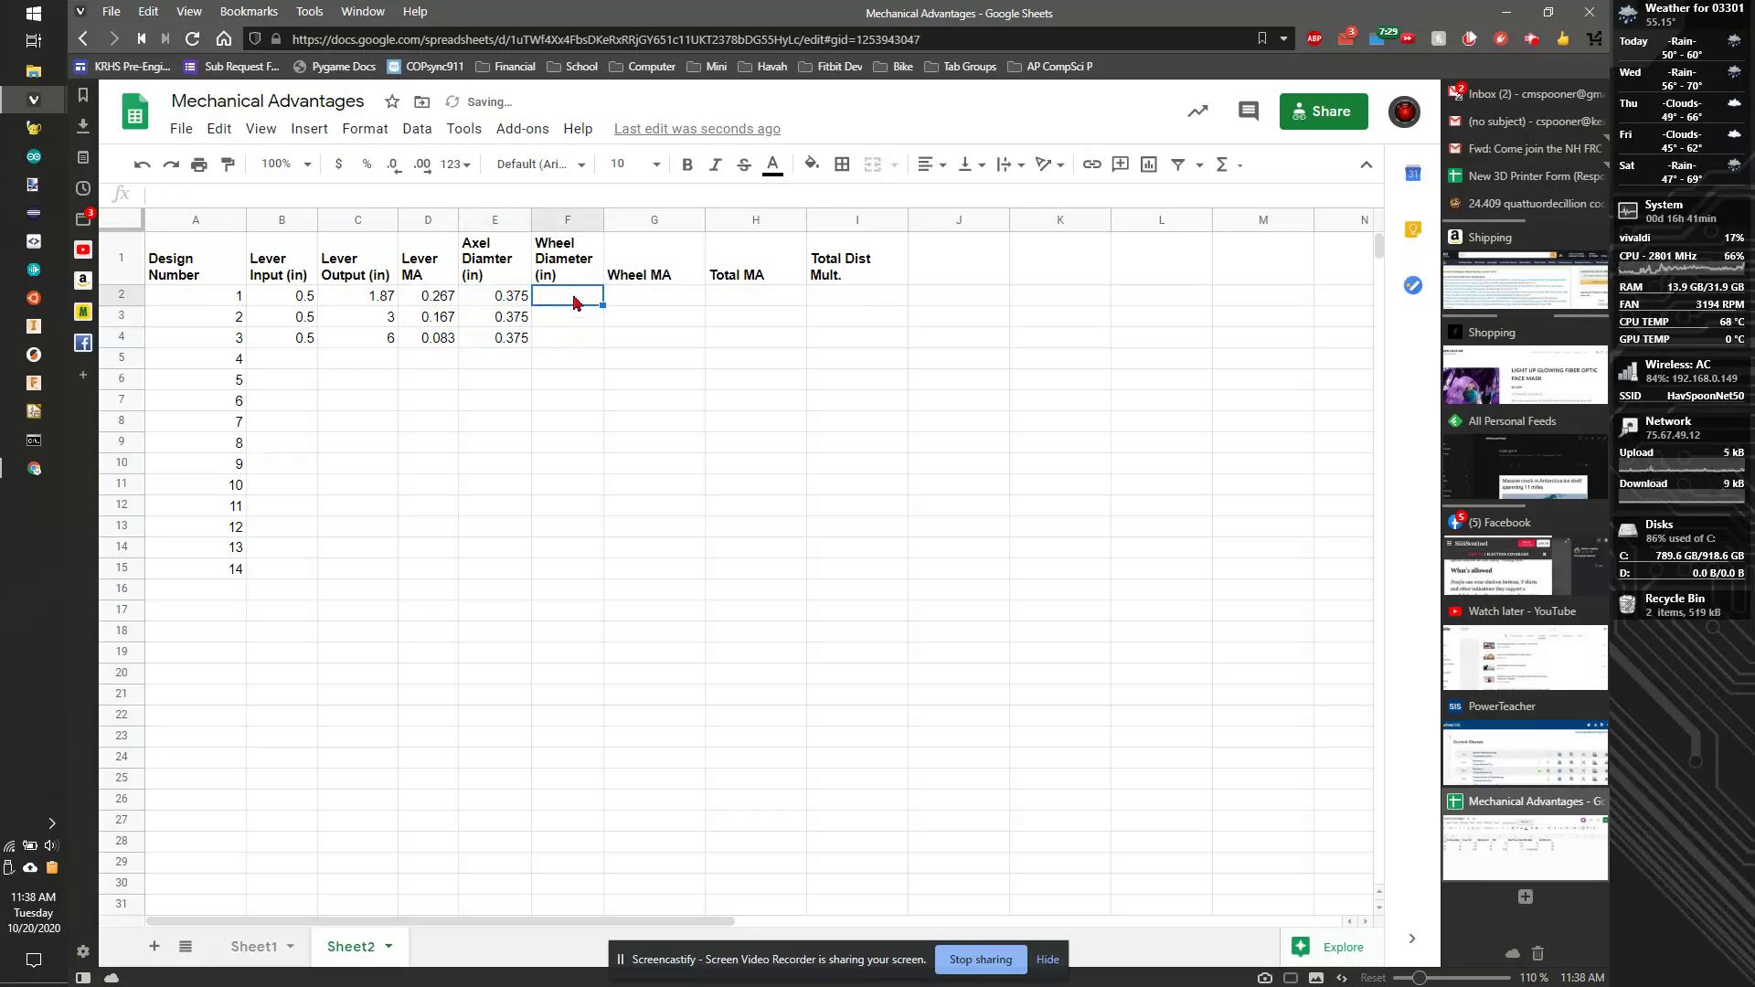
type("4.2")
key("Tab")
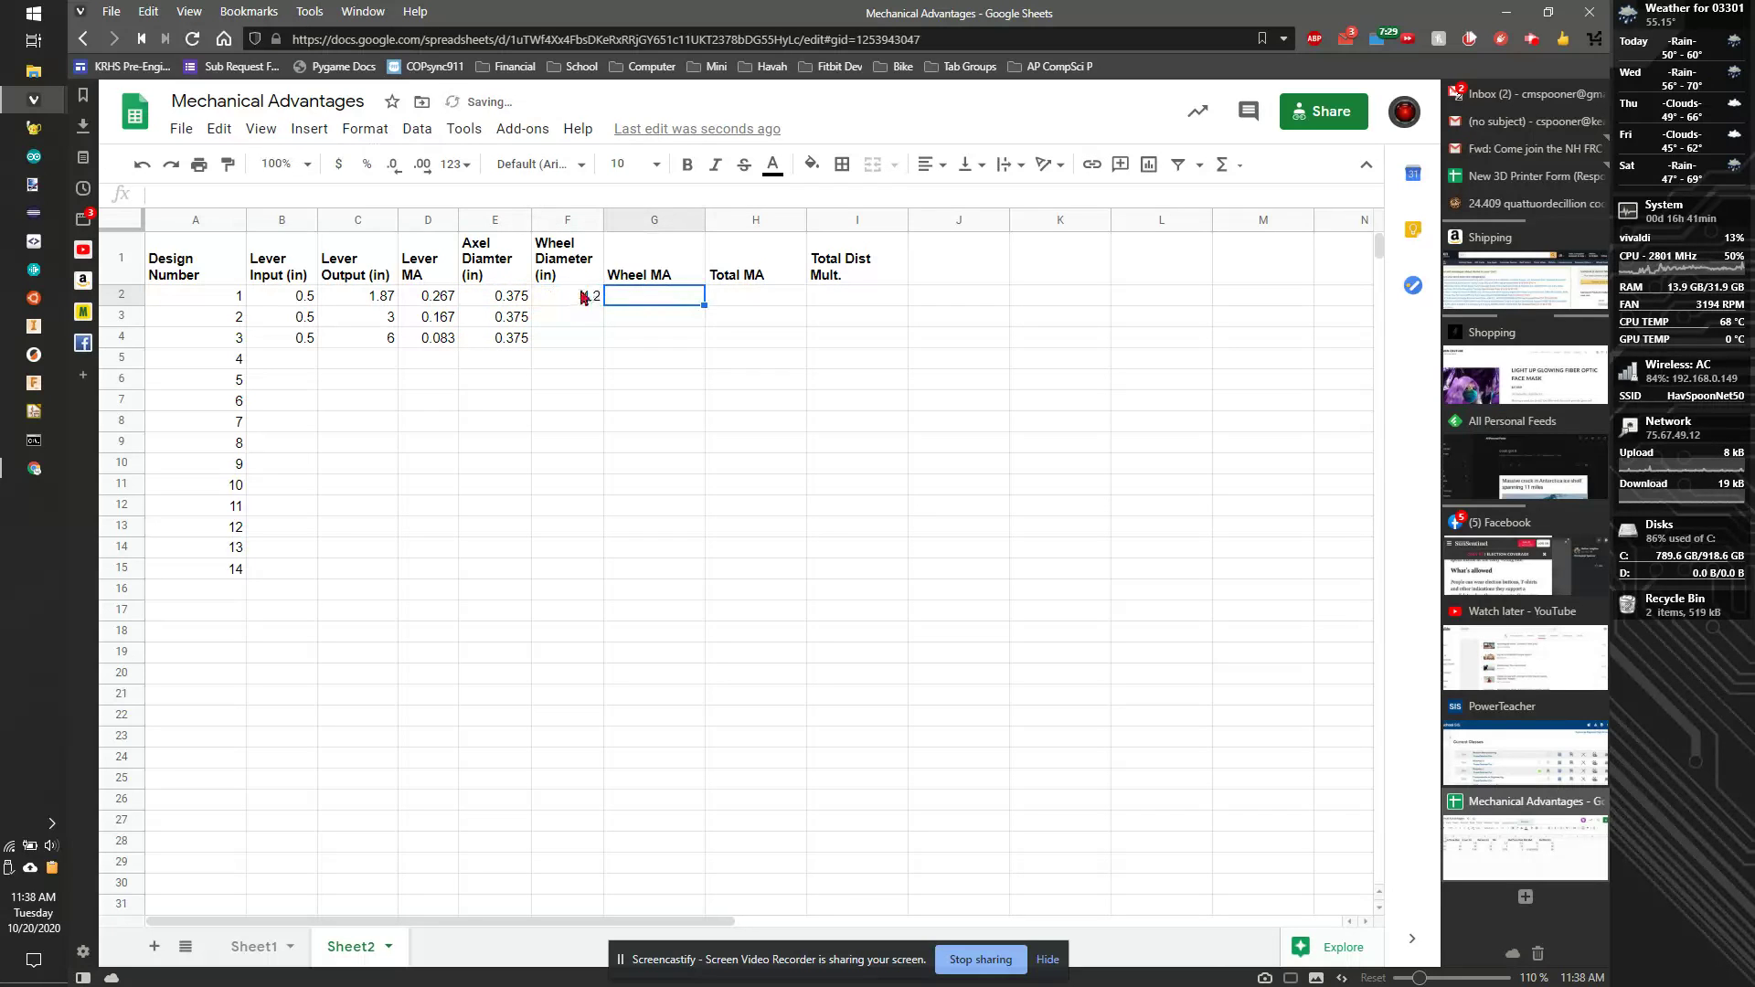
Search Google for "cd diameter" in a new browser tab.
left_click(1524, 896)
type("cd ")
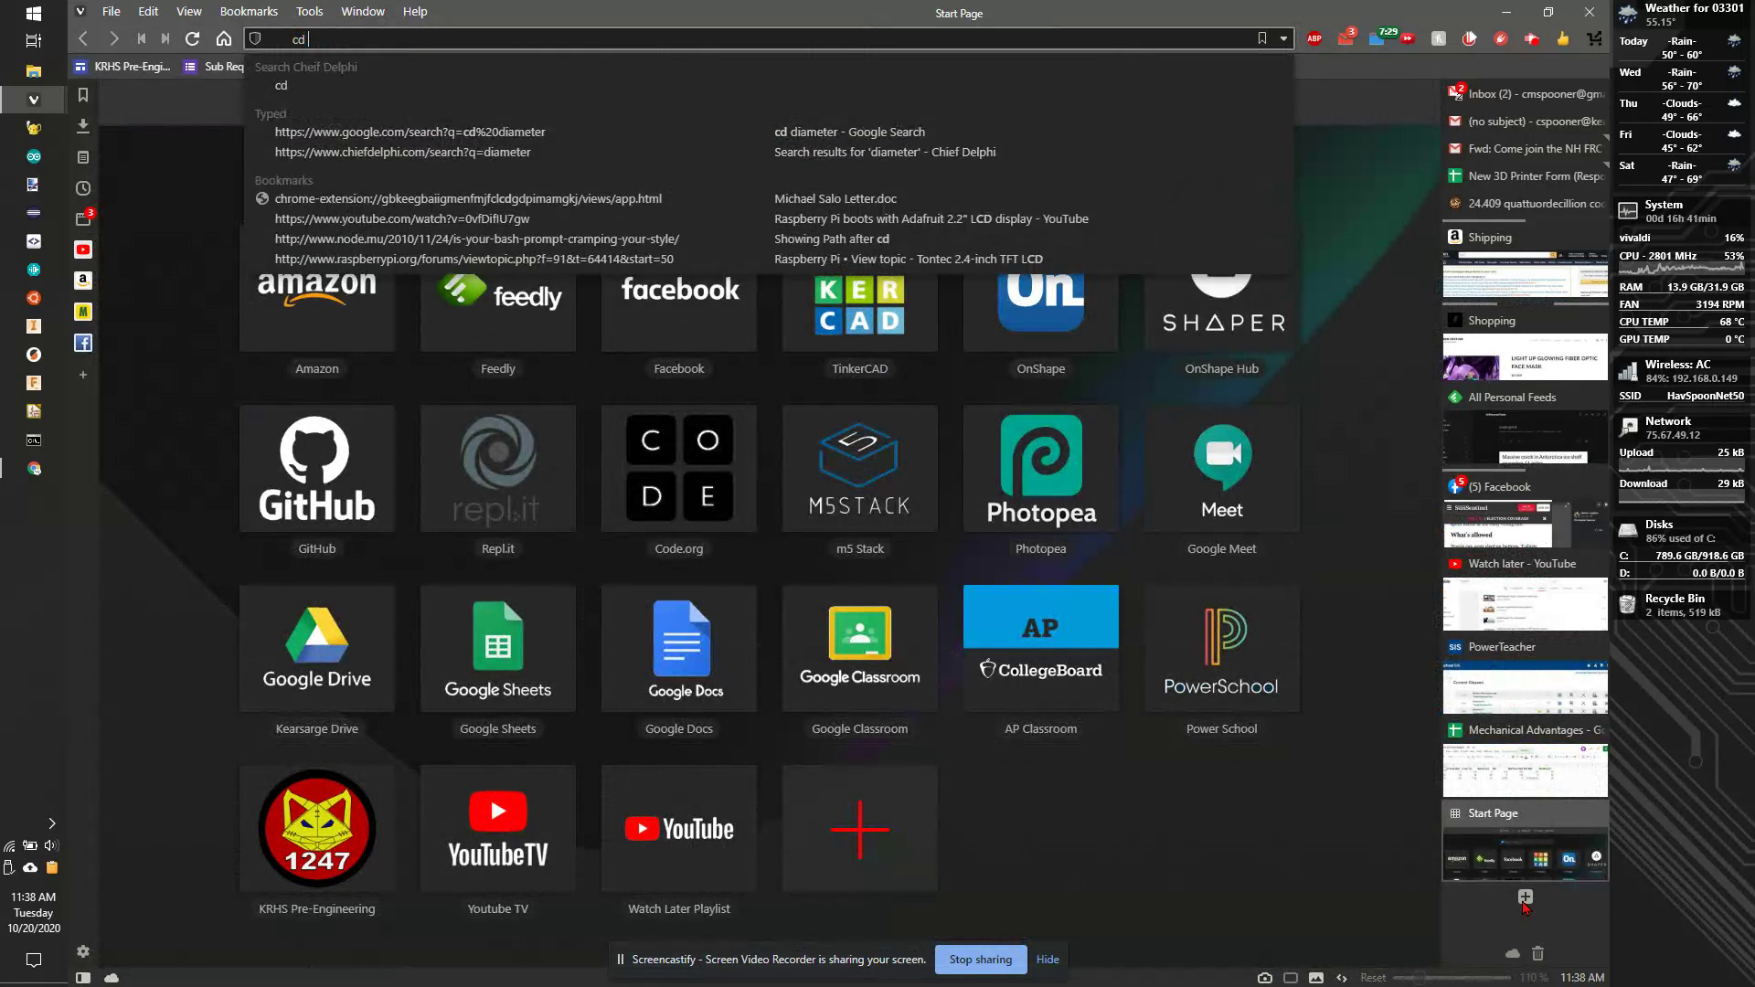
type("diameter")
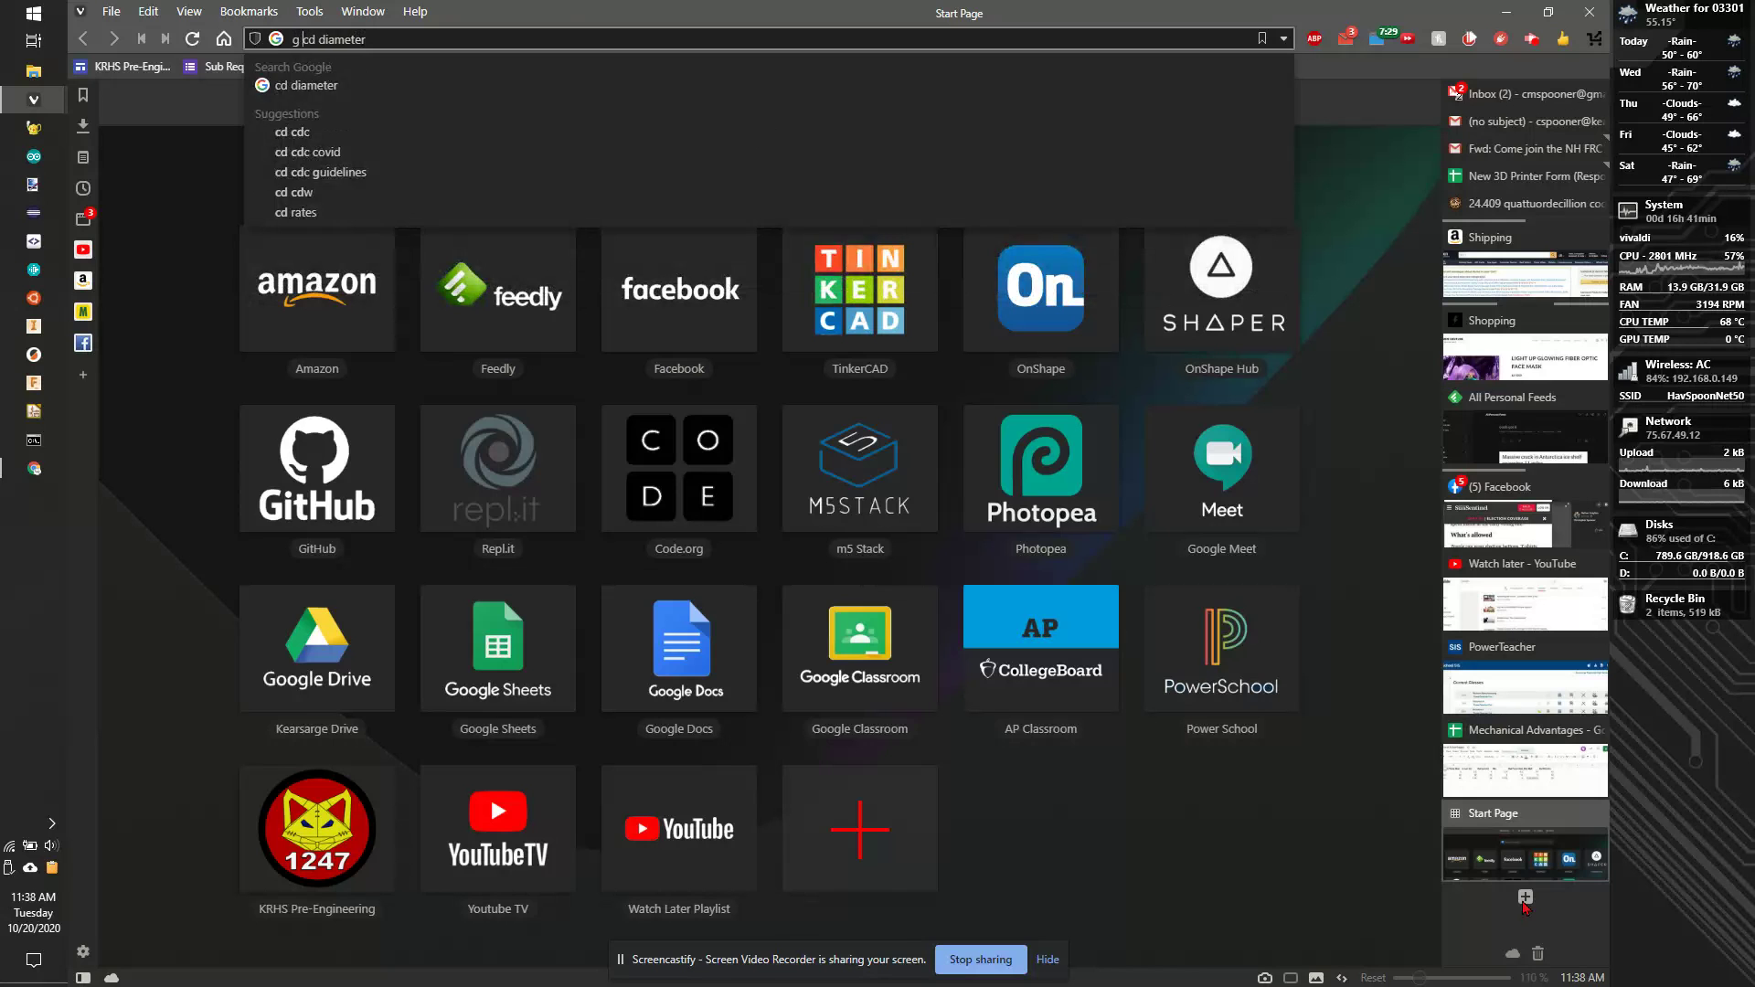
key("Return")
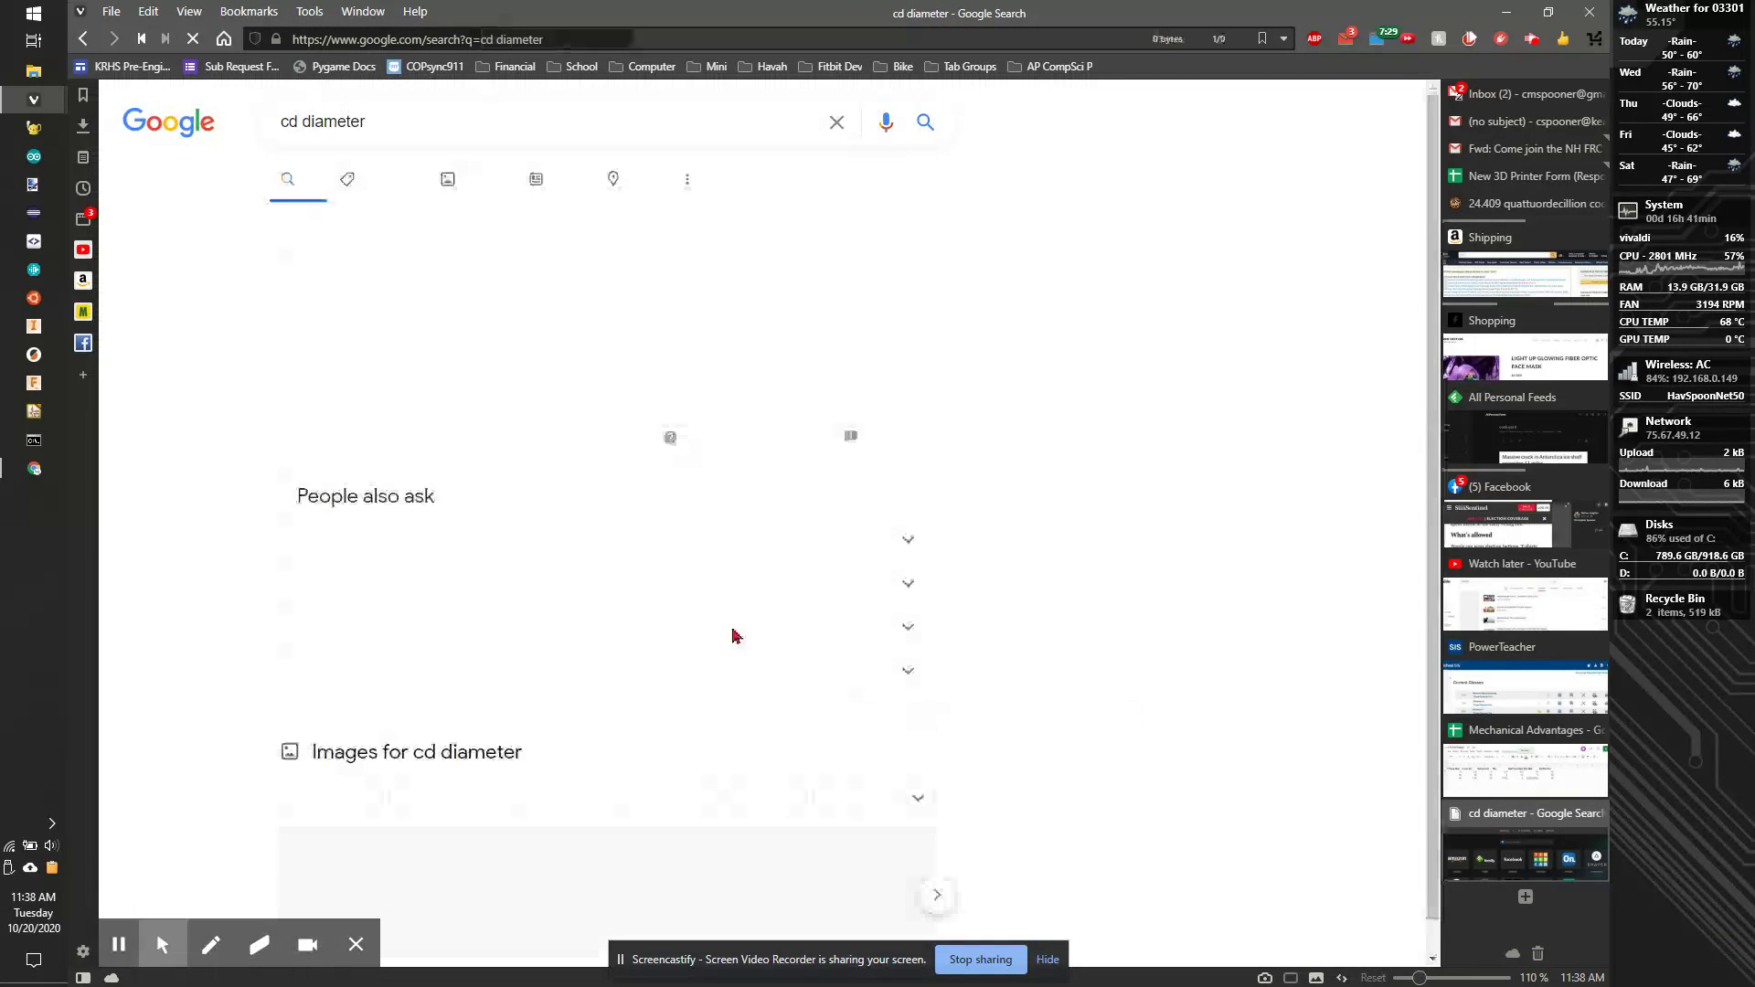
Return to the Mechanical Advantages spreadsheet, set the wheel diameter in F2 to 4.75, and copy it down to F4.
left_click(1543, 743)
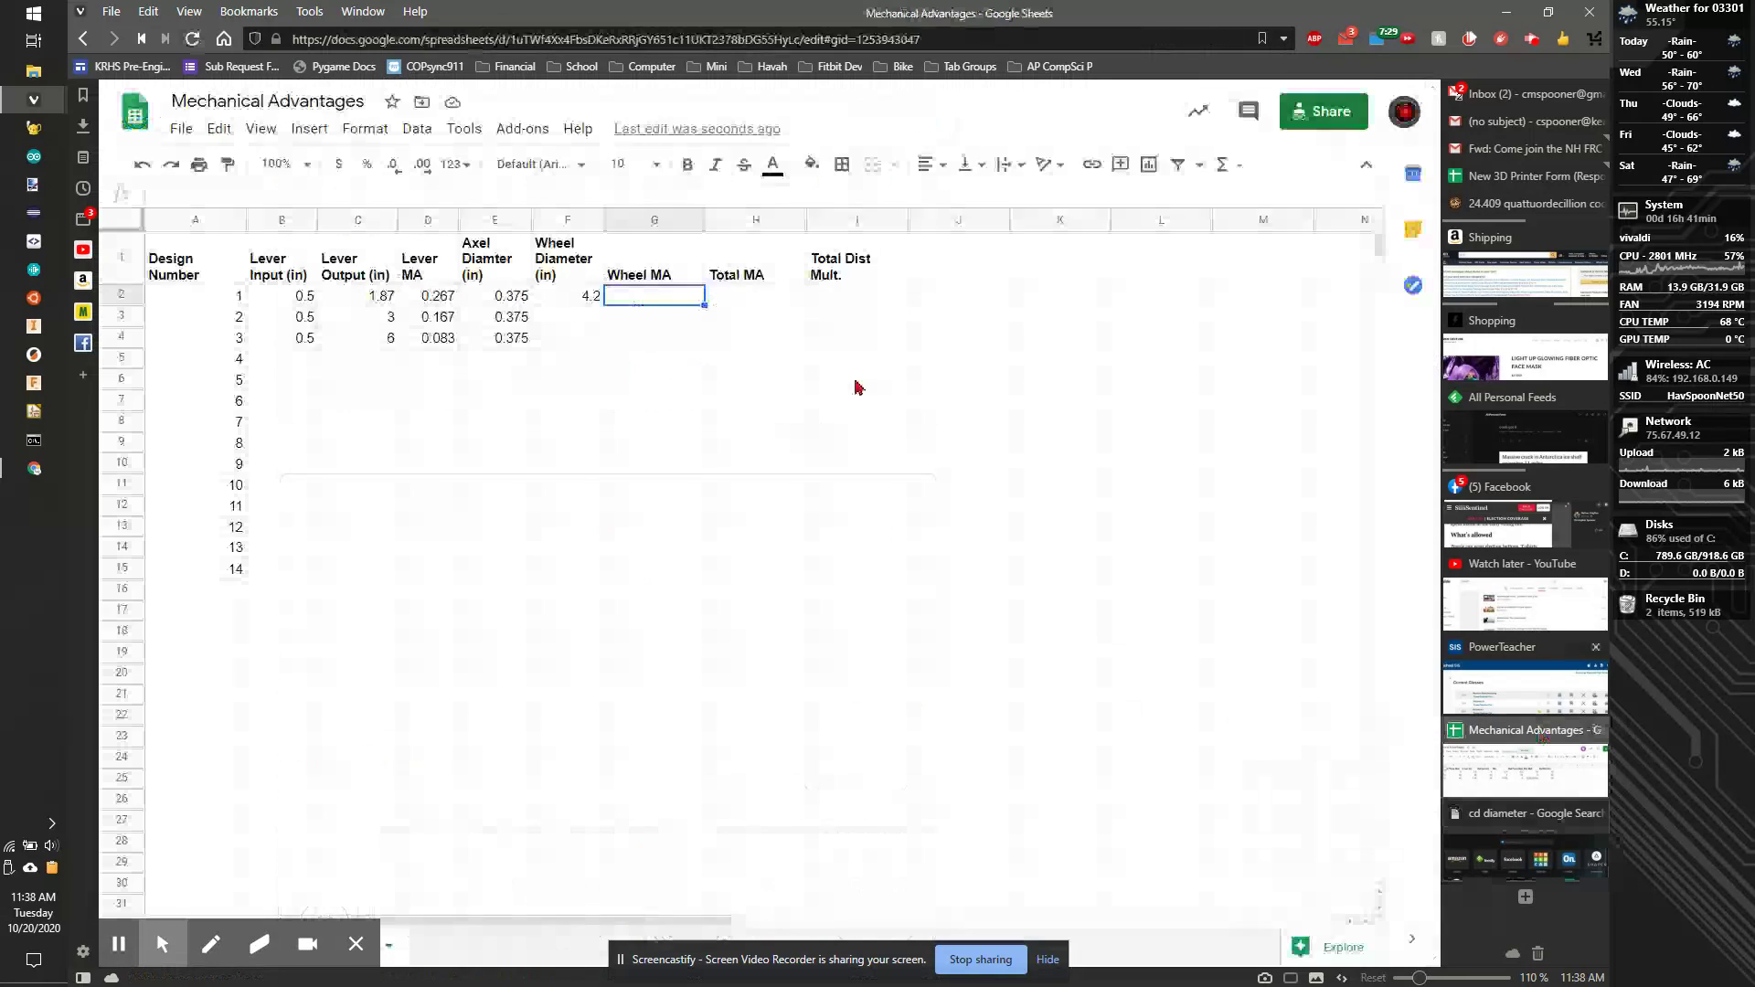
left_click(586, 304)
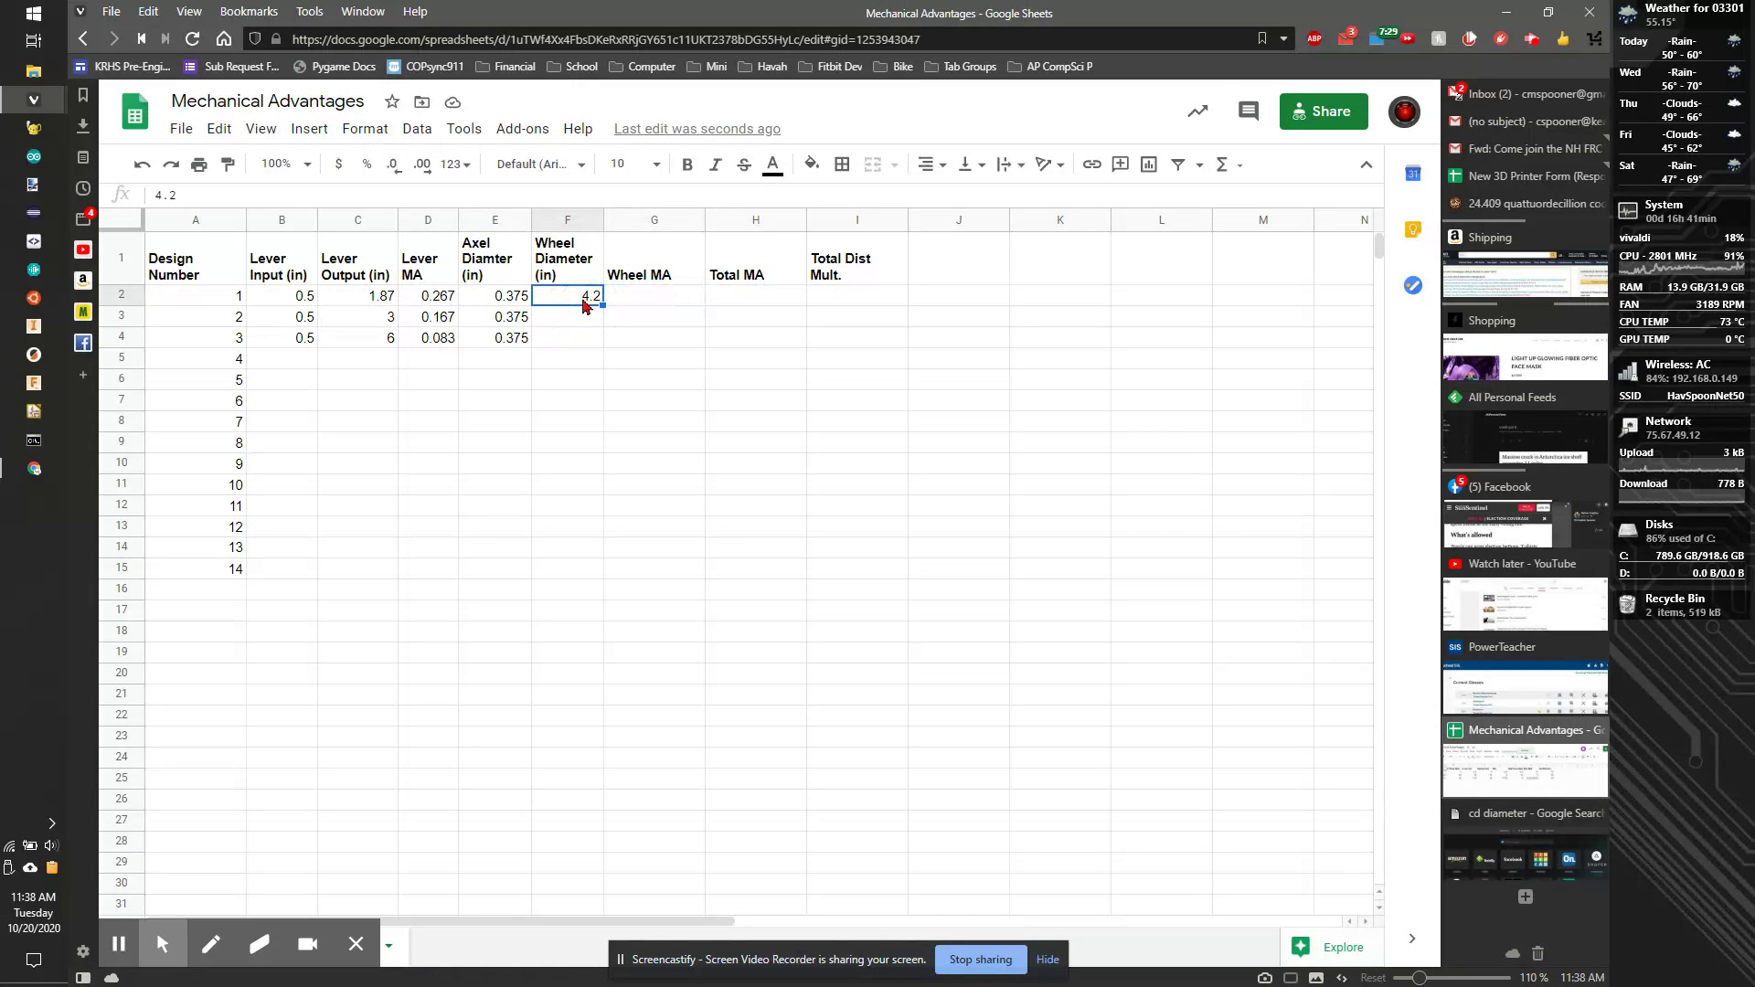
type("4")
key("Return")
key("Up")
left_click_drag(599, 307, 595, 343)
Calculate the first design's wheel MA in G2 with the formula =E2/F2.
left_click(646, 300)
type("=")
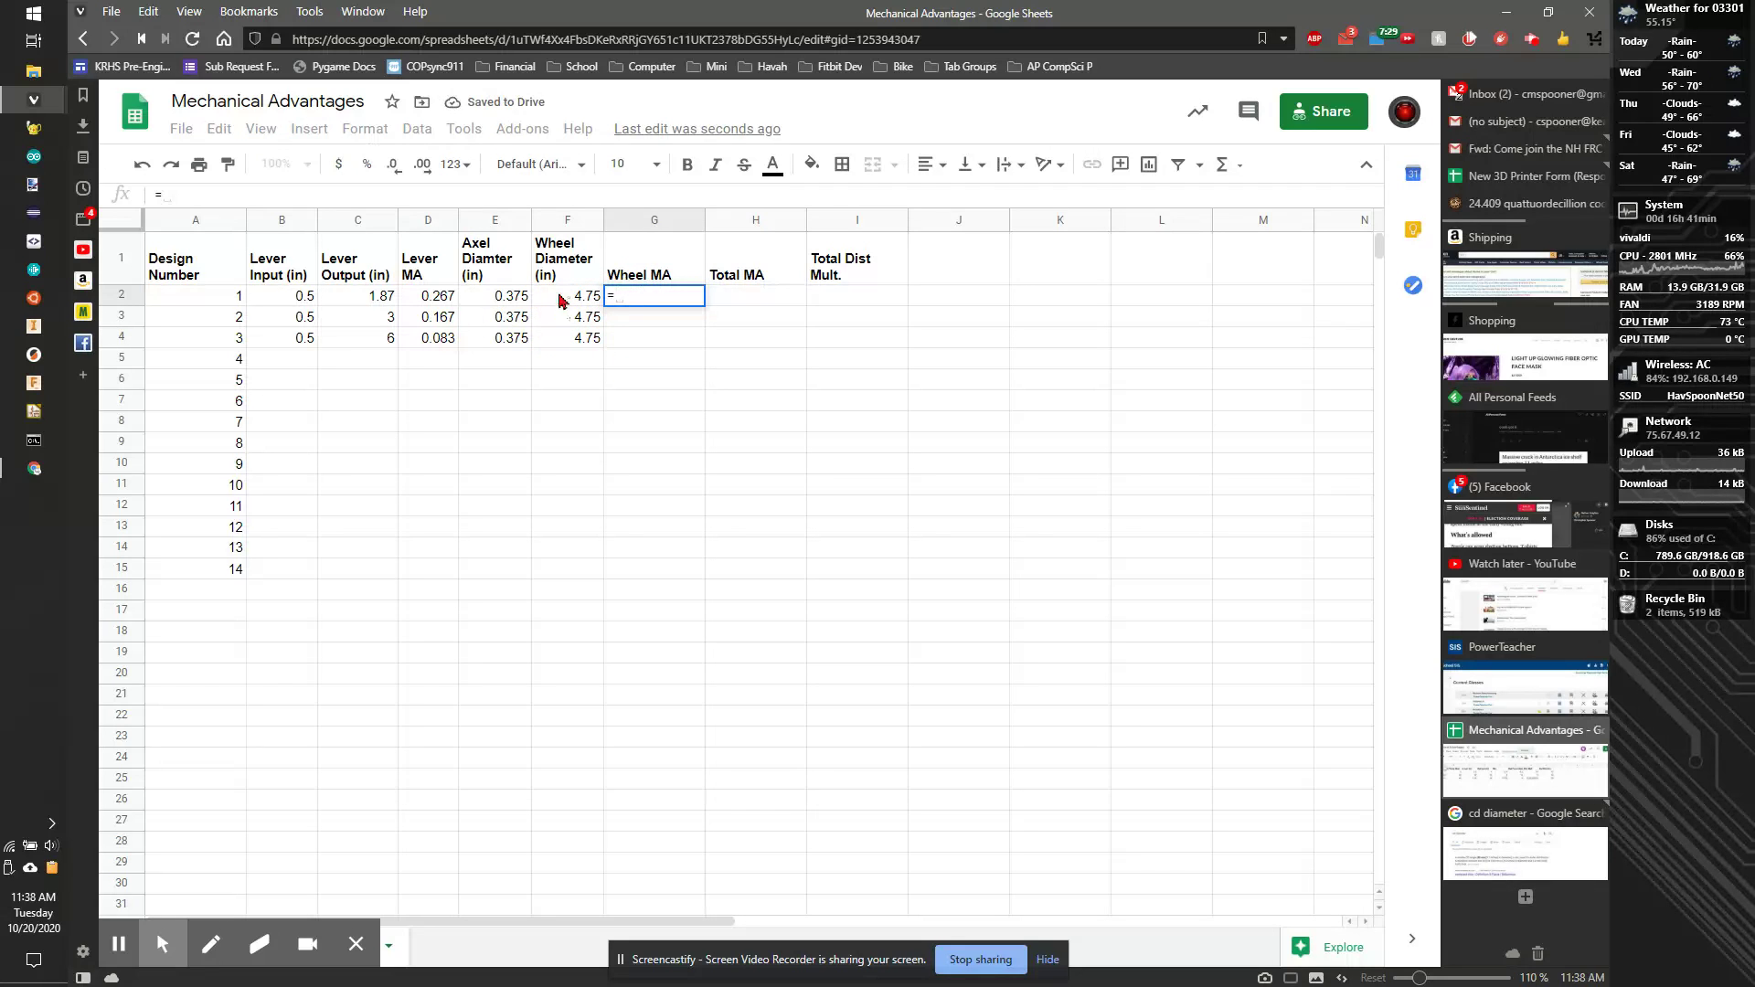
left_click(513, 298)
type("/")
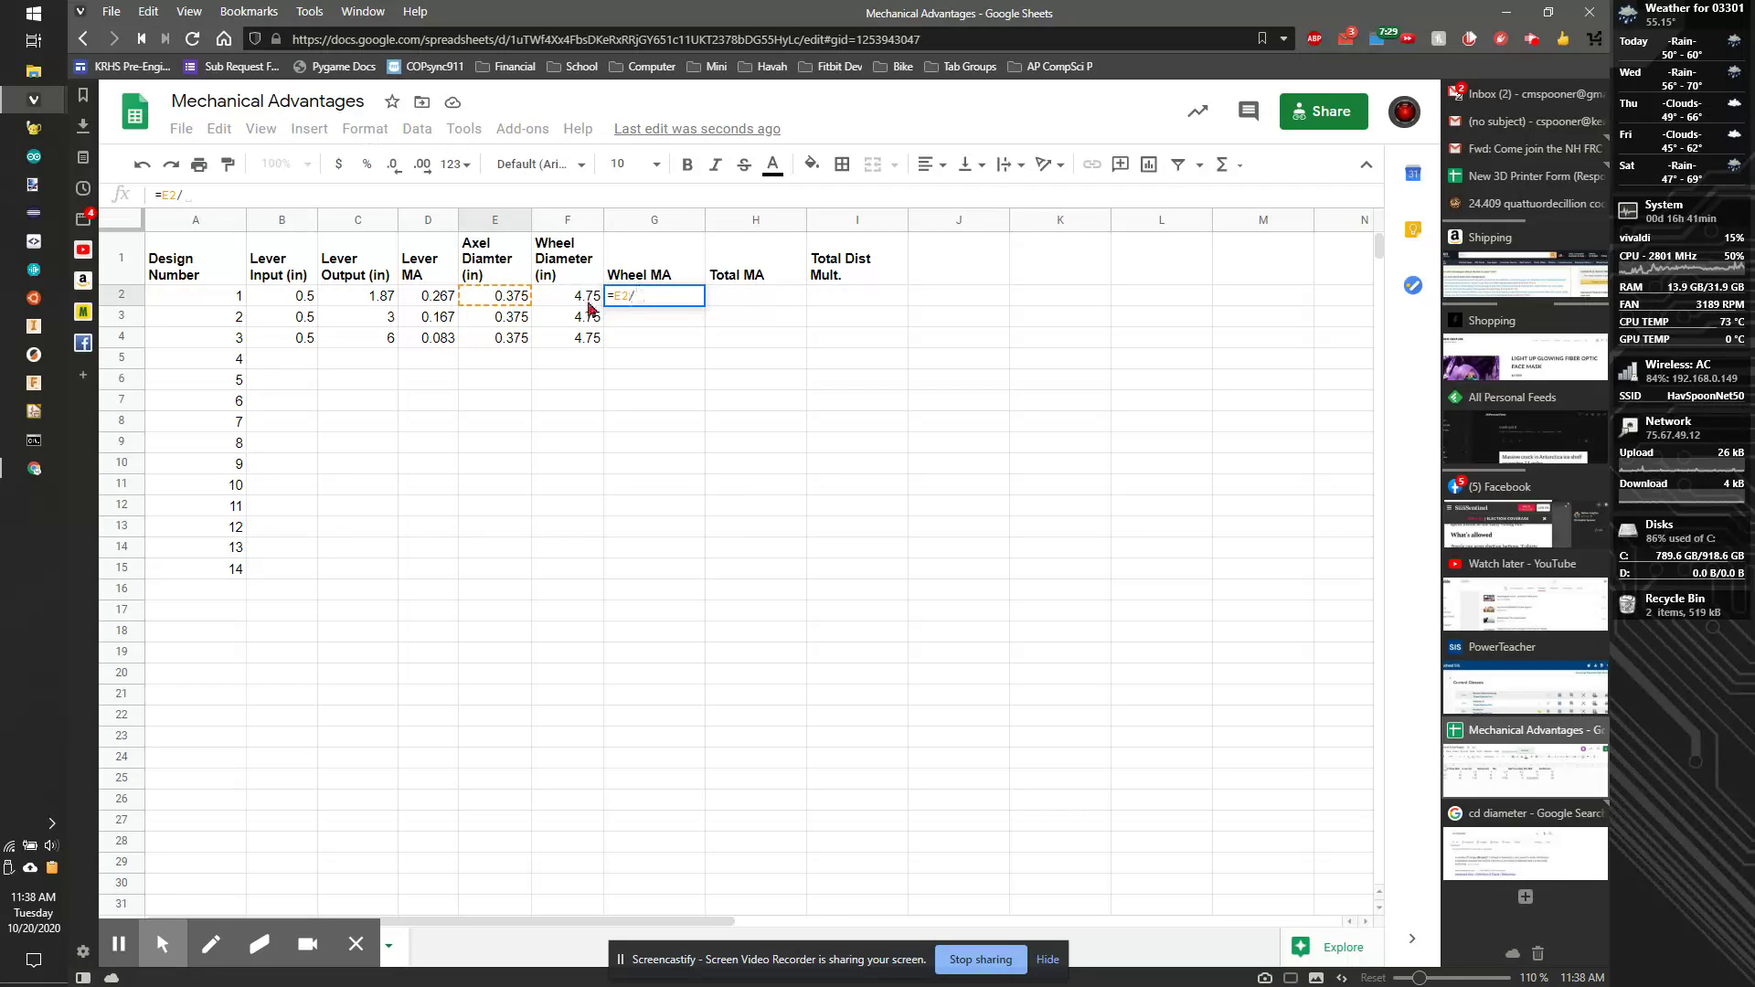
left_click(568, 304)
key("Return")
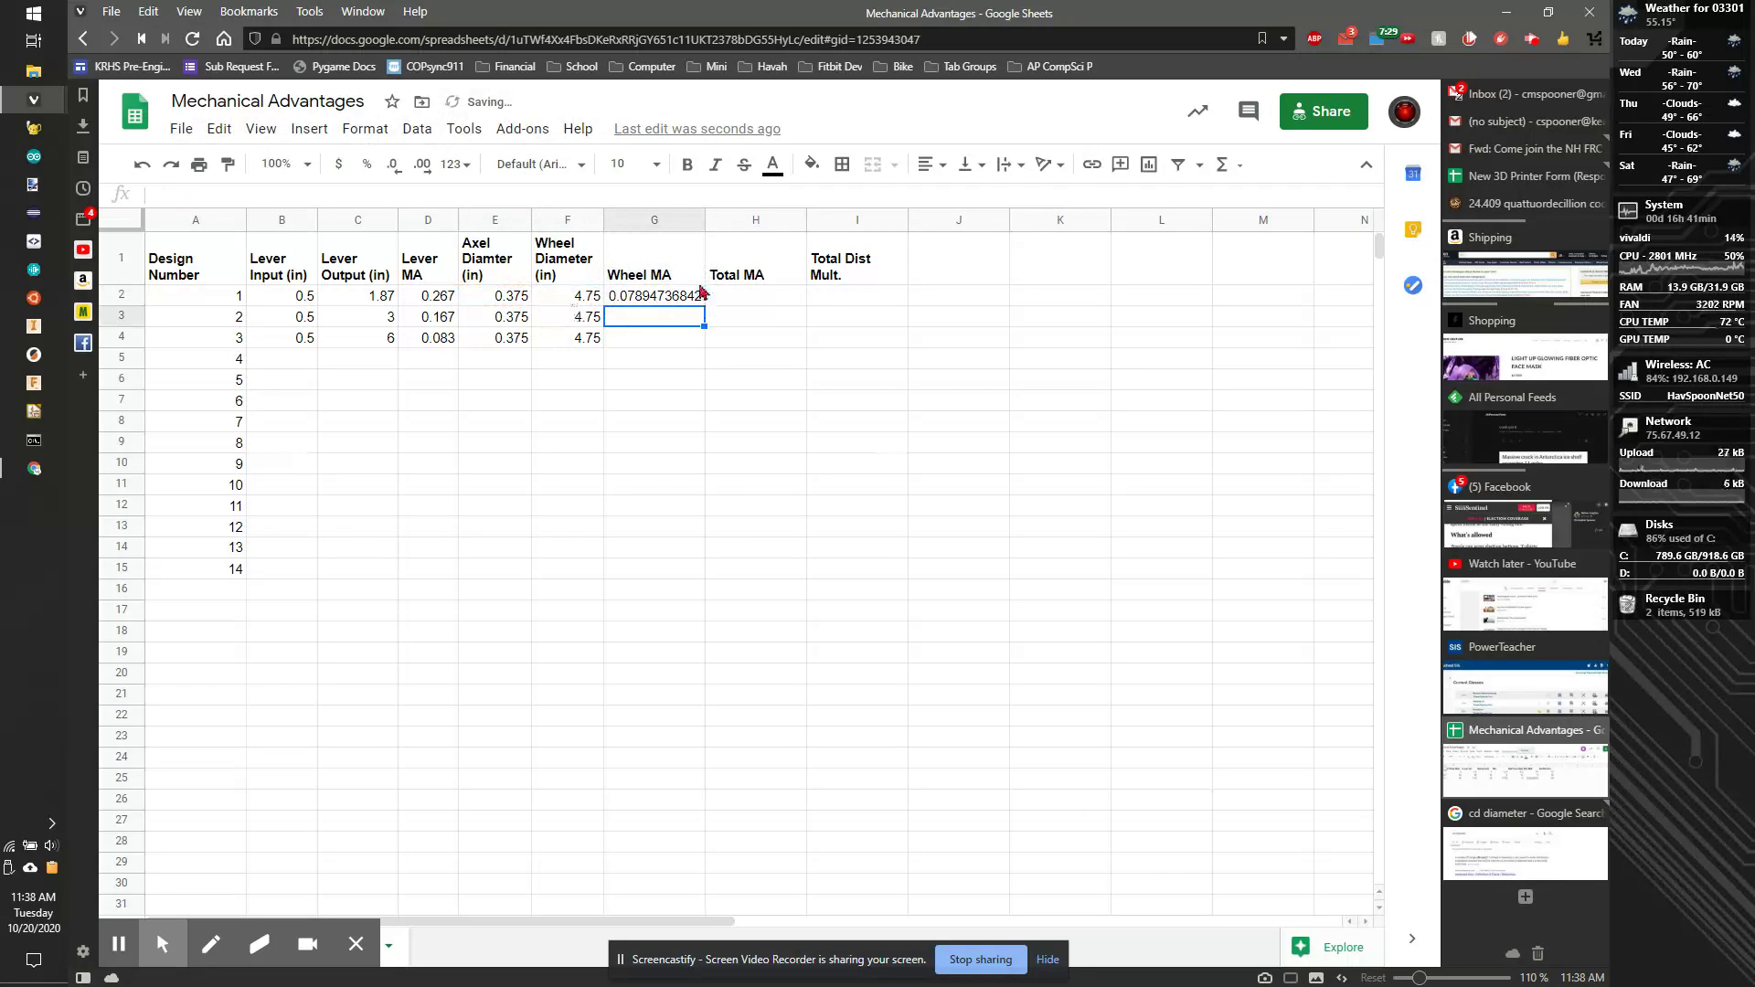
Display the Wheel MA values in column G with four decimal places.
left_click(646, 220)
left_click(393, 168)
left_click(393, 168)
left_click(393, 168)
left_click(393, 168)
left_click(393, 168)
left_click(393, 168)
left_click(393, 168)
left_click(393, 169)
left_click(393, 168)
left_click(393, 169)
left_click(393, 169)
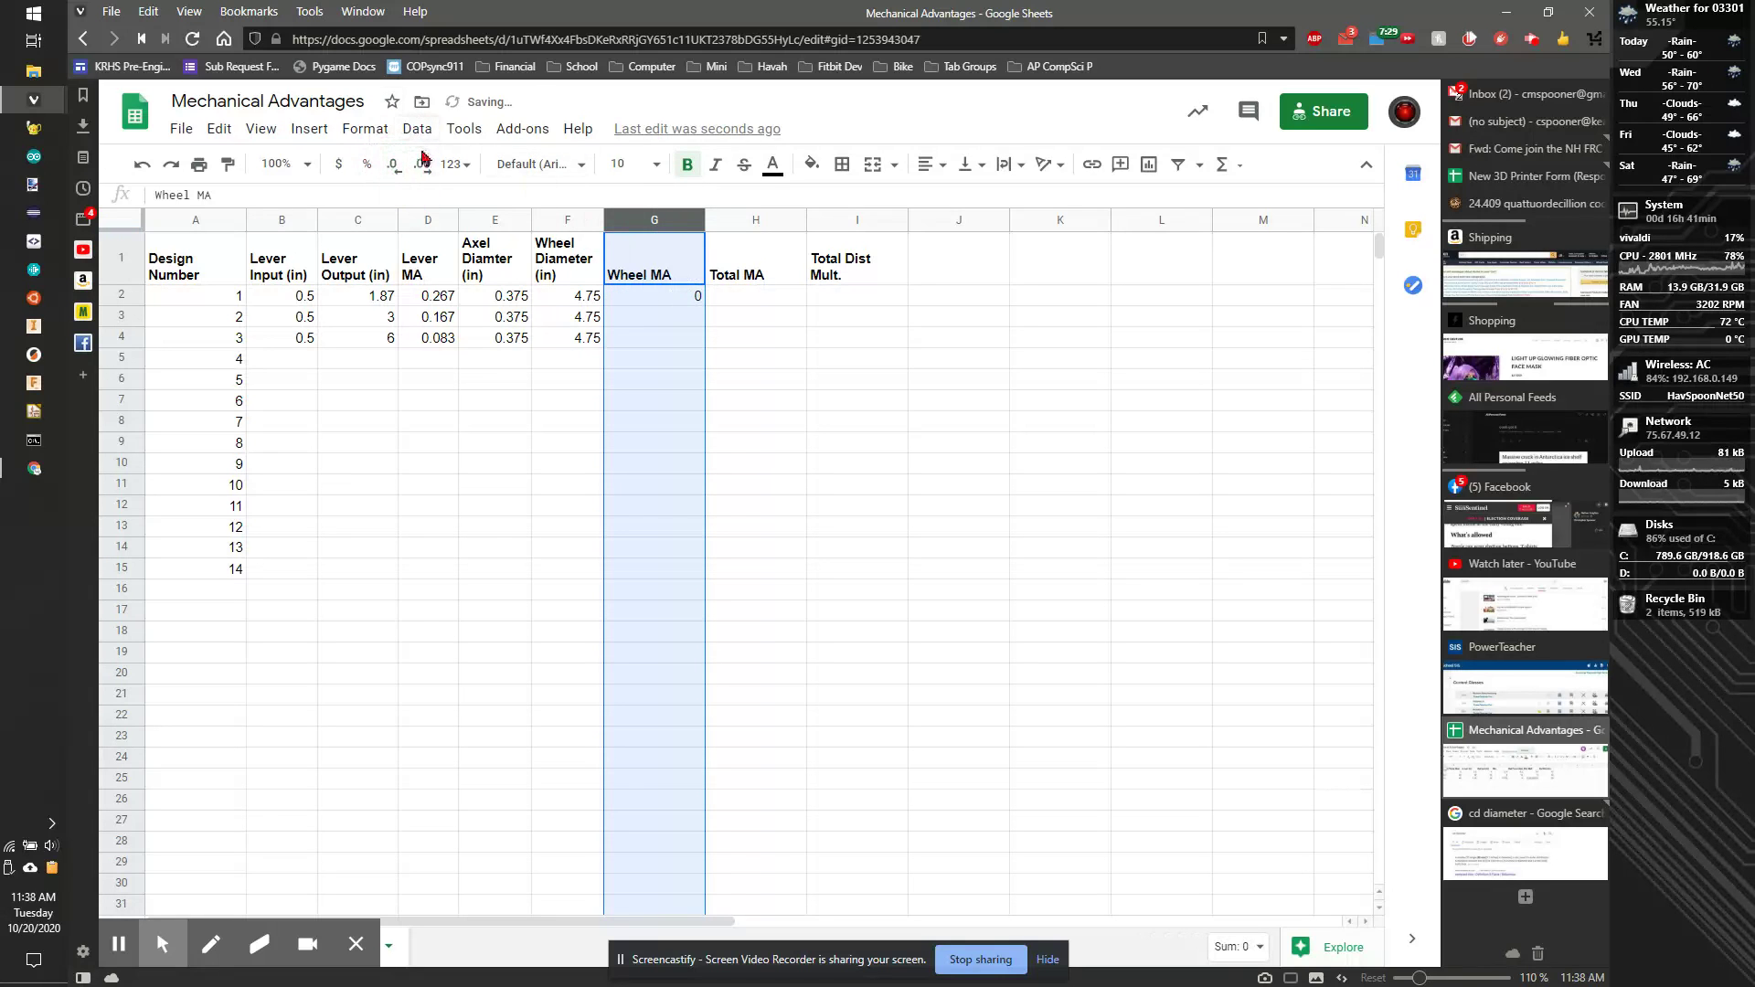
left_click(424, 169)
left_click(423, 169)
left_click(423, 169)
left_click(423, 169)
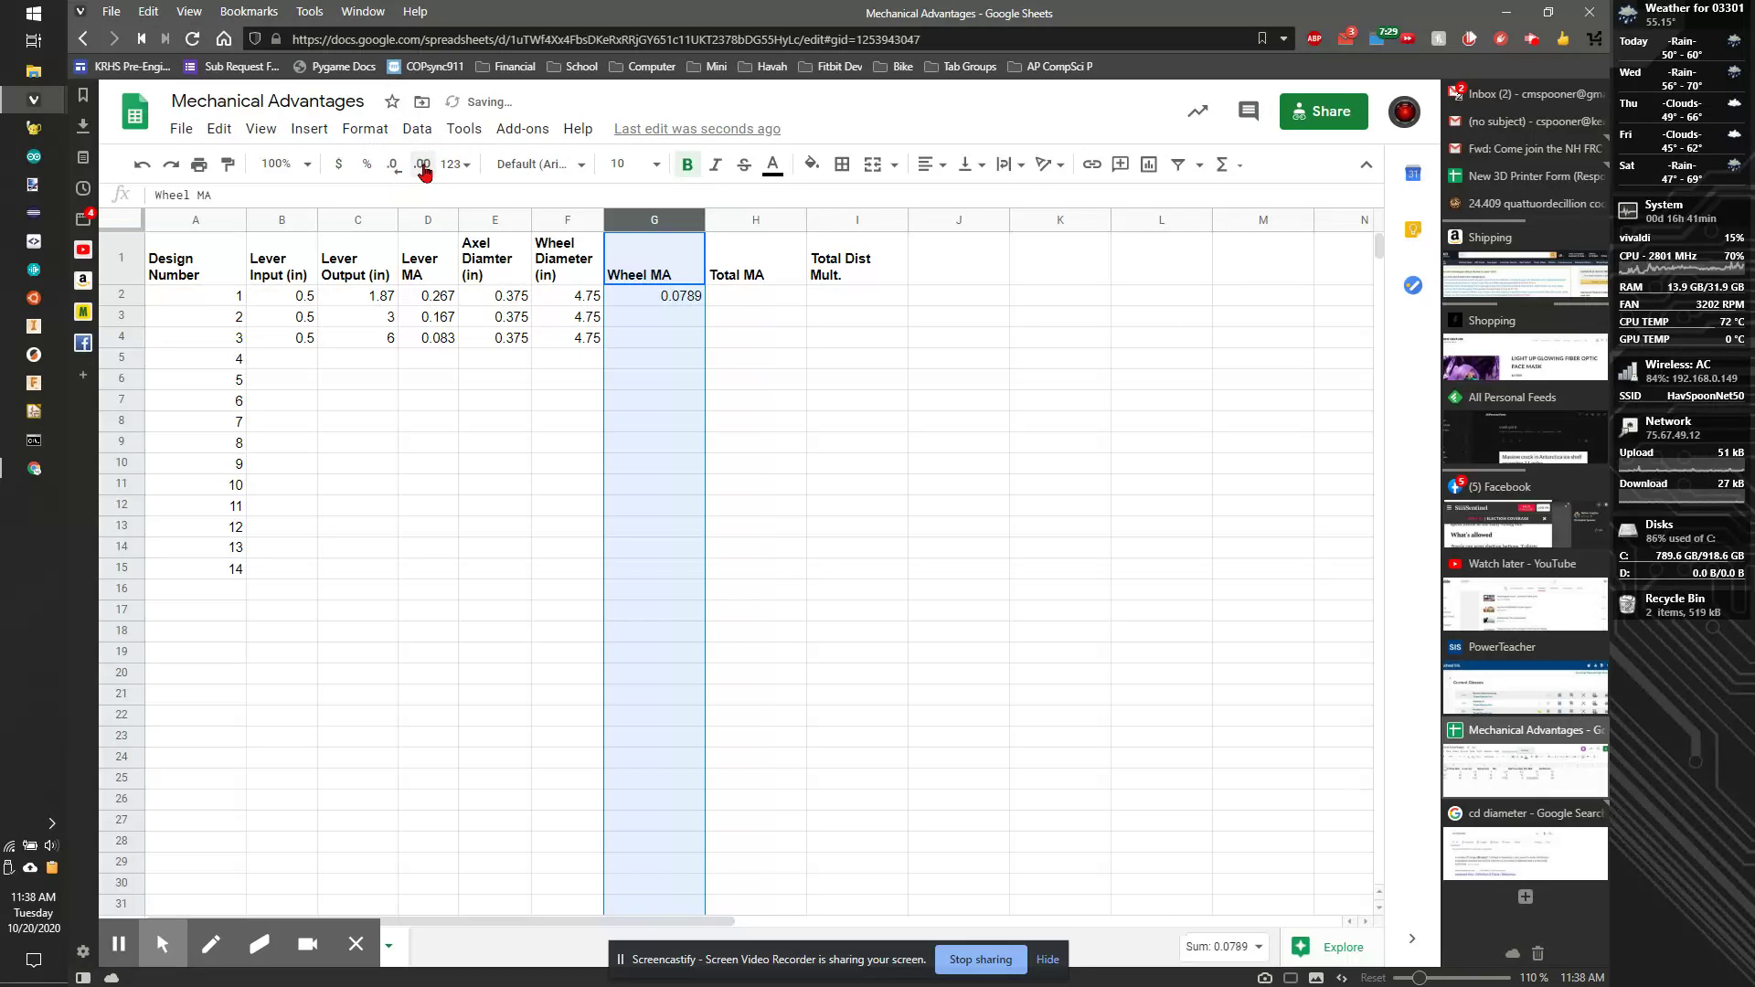
Calculate the first design's total MA in H2 with the formula =D2*G2 and reselect that cell.
left_click(734, 302)
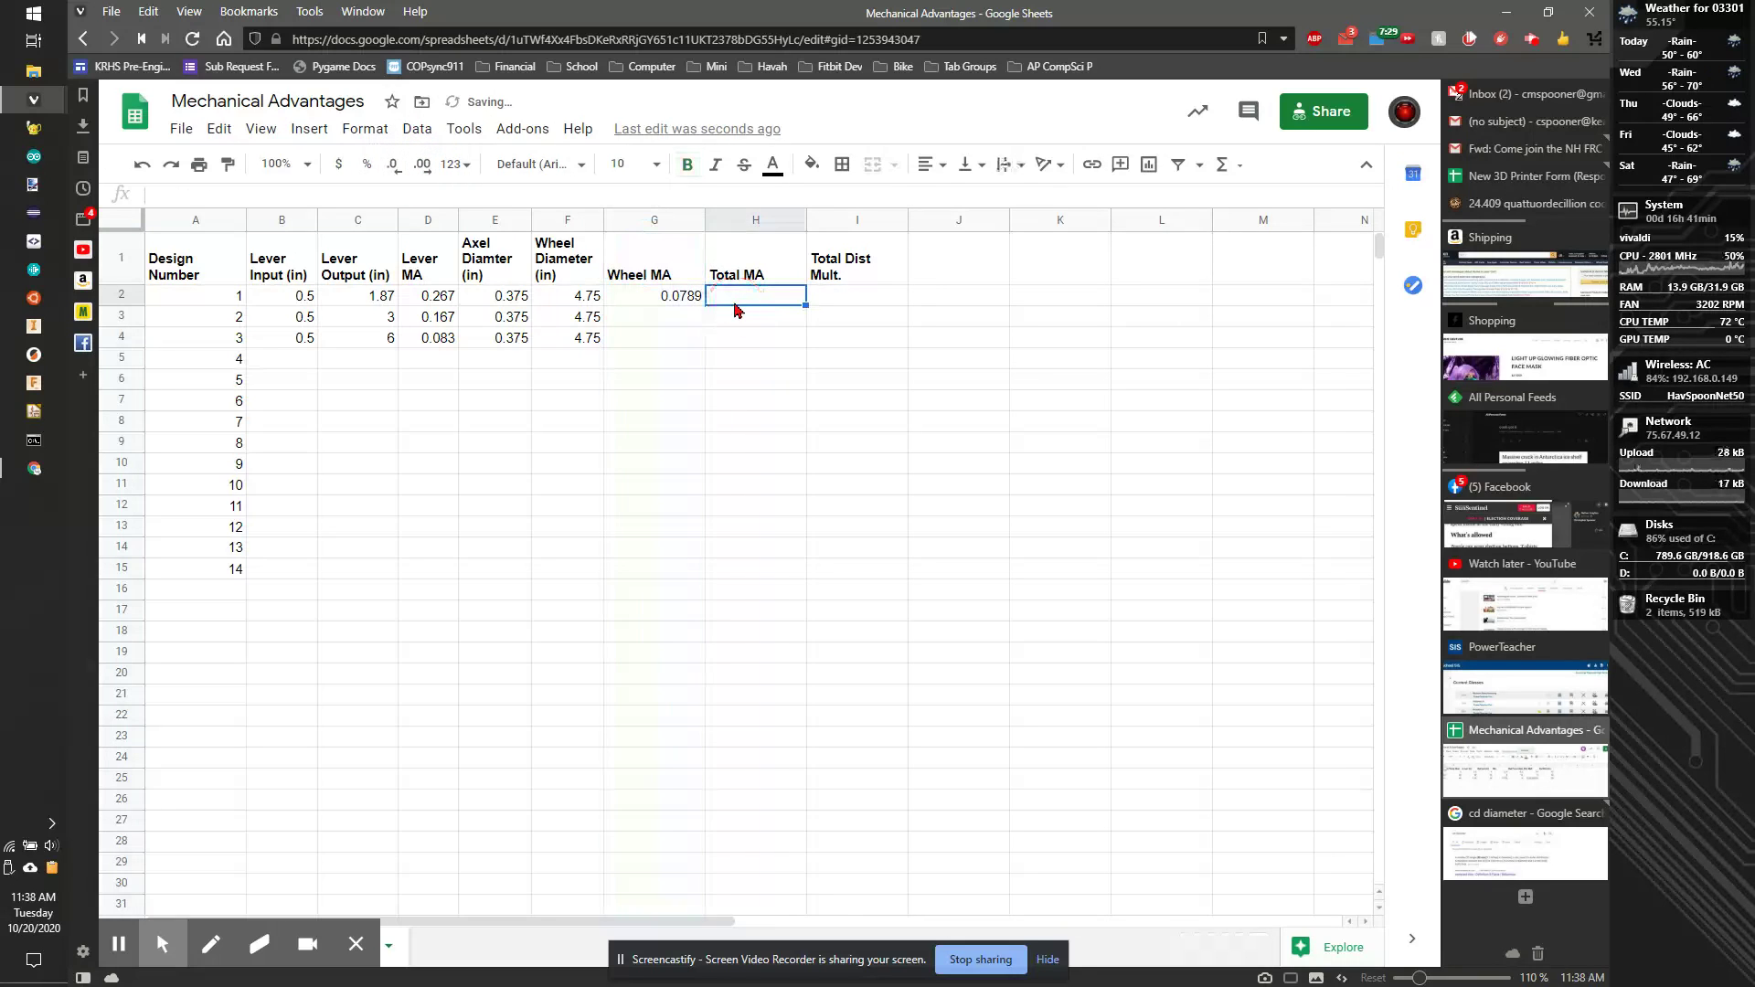
type("=")
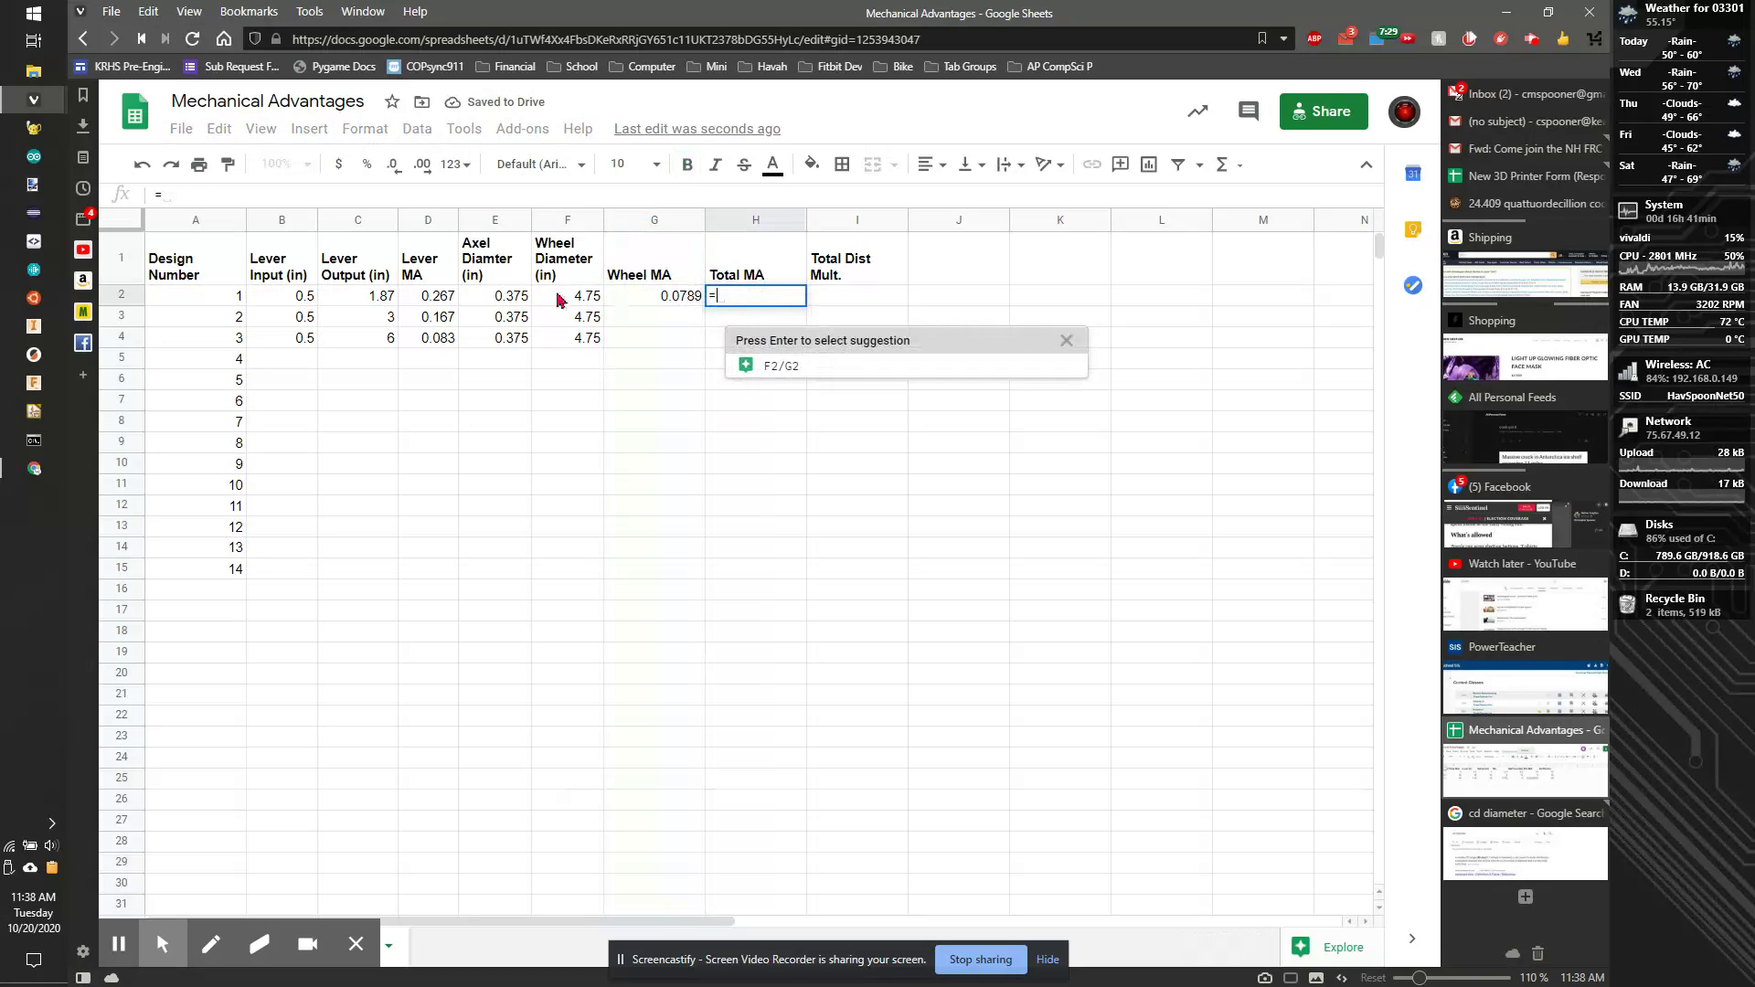
left_click(439, 298)
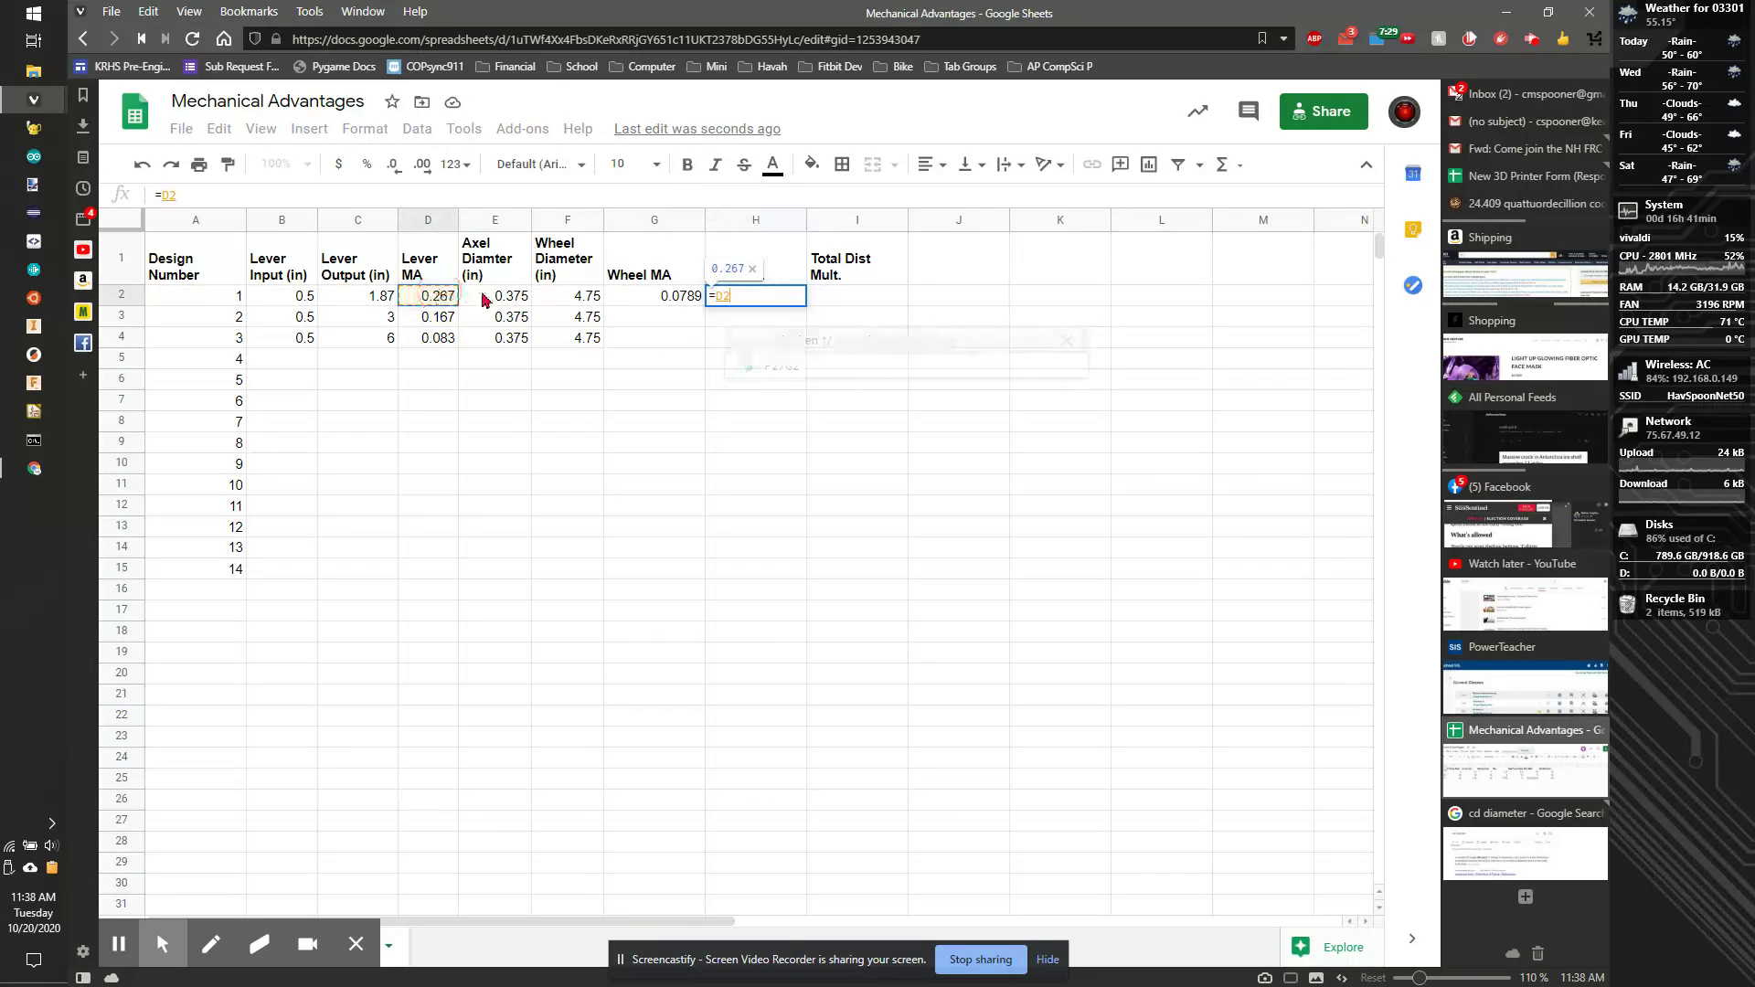
type("*")
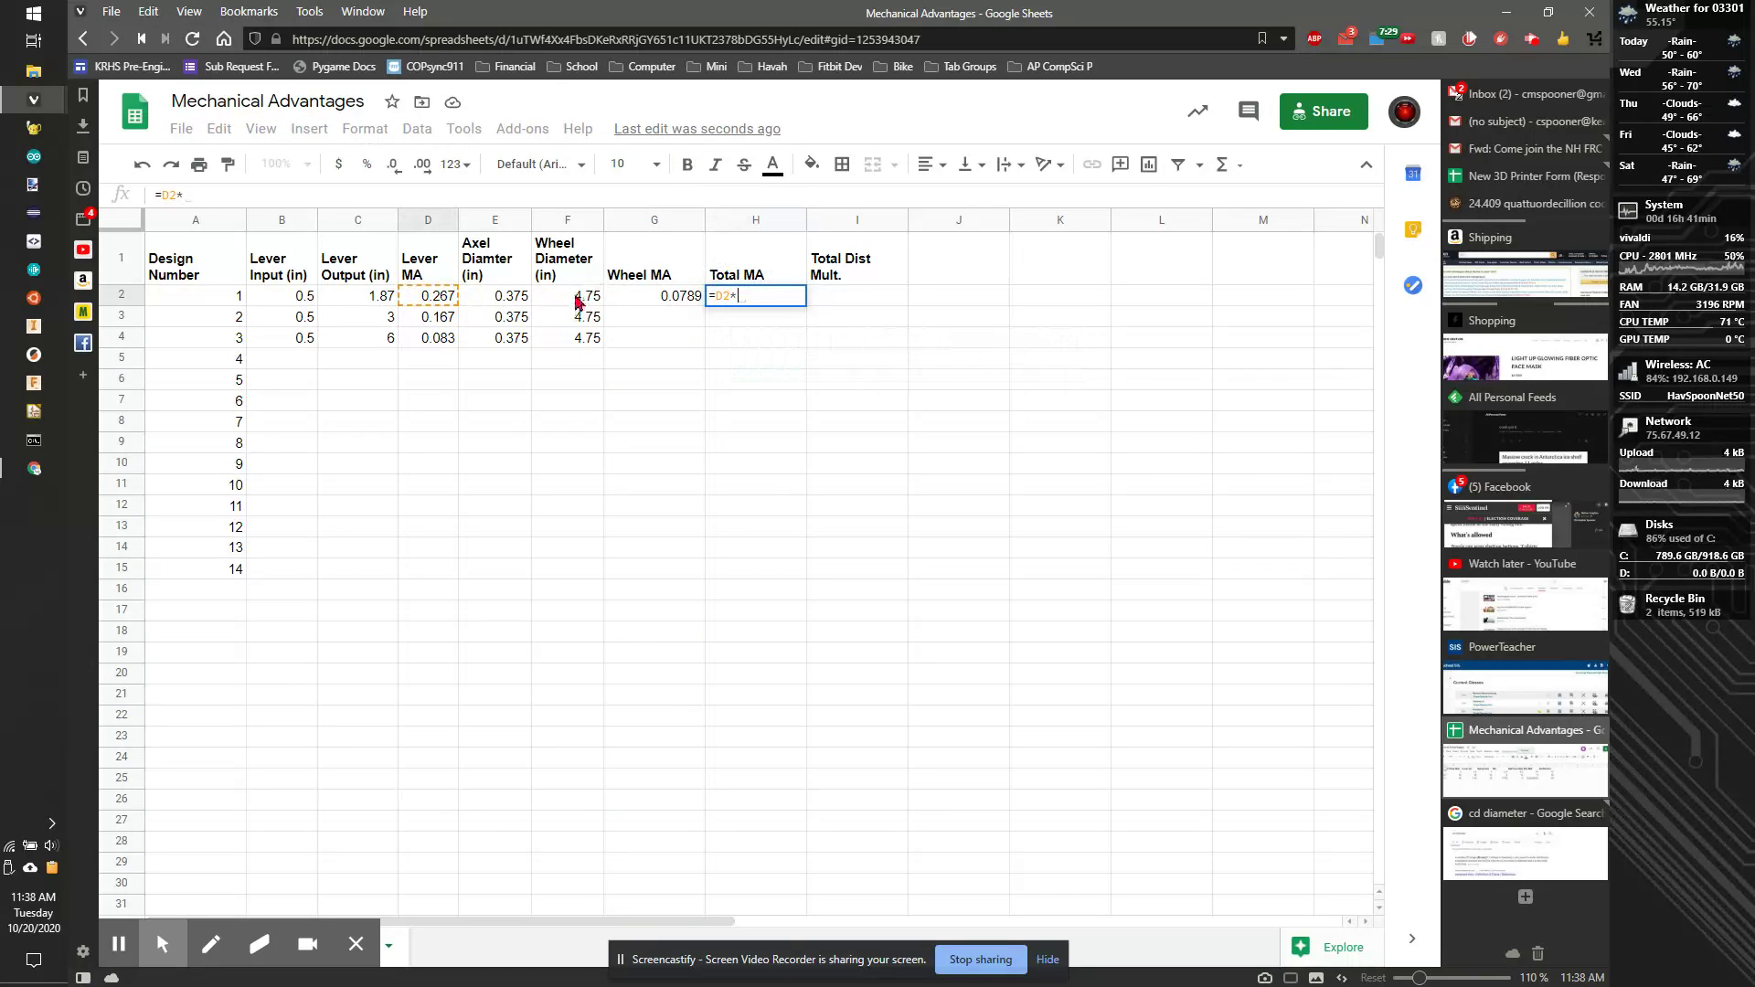
left_click(575, 302)
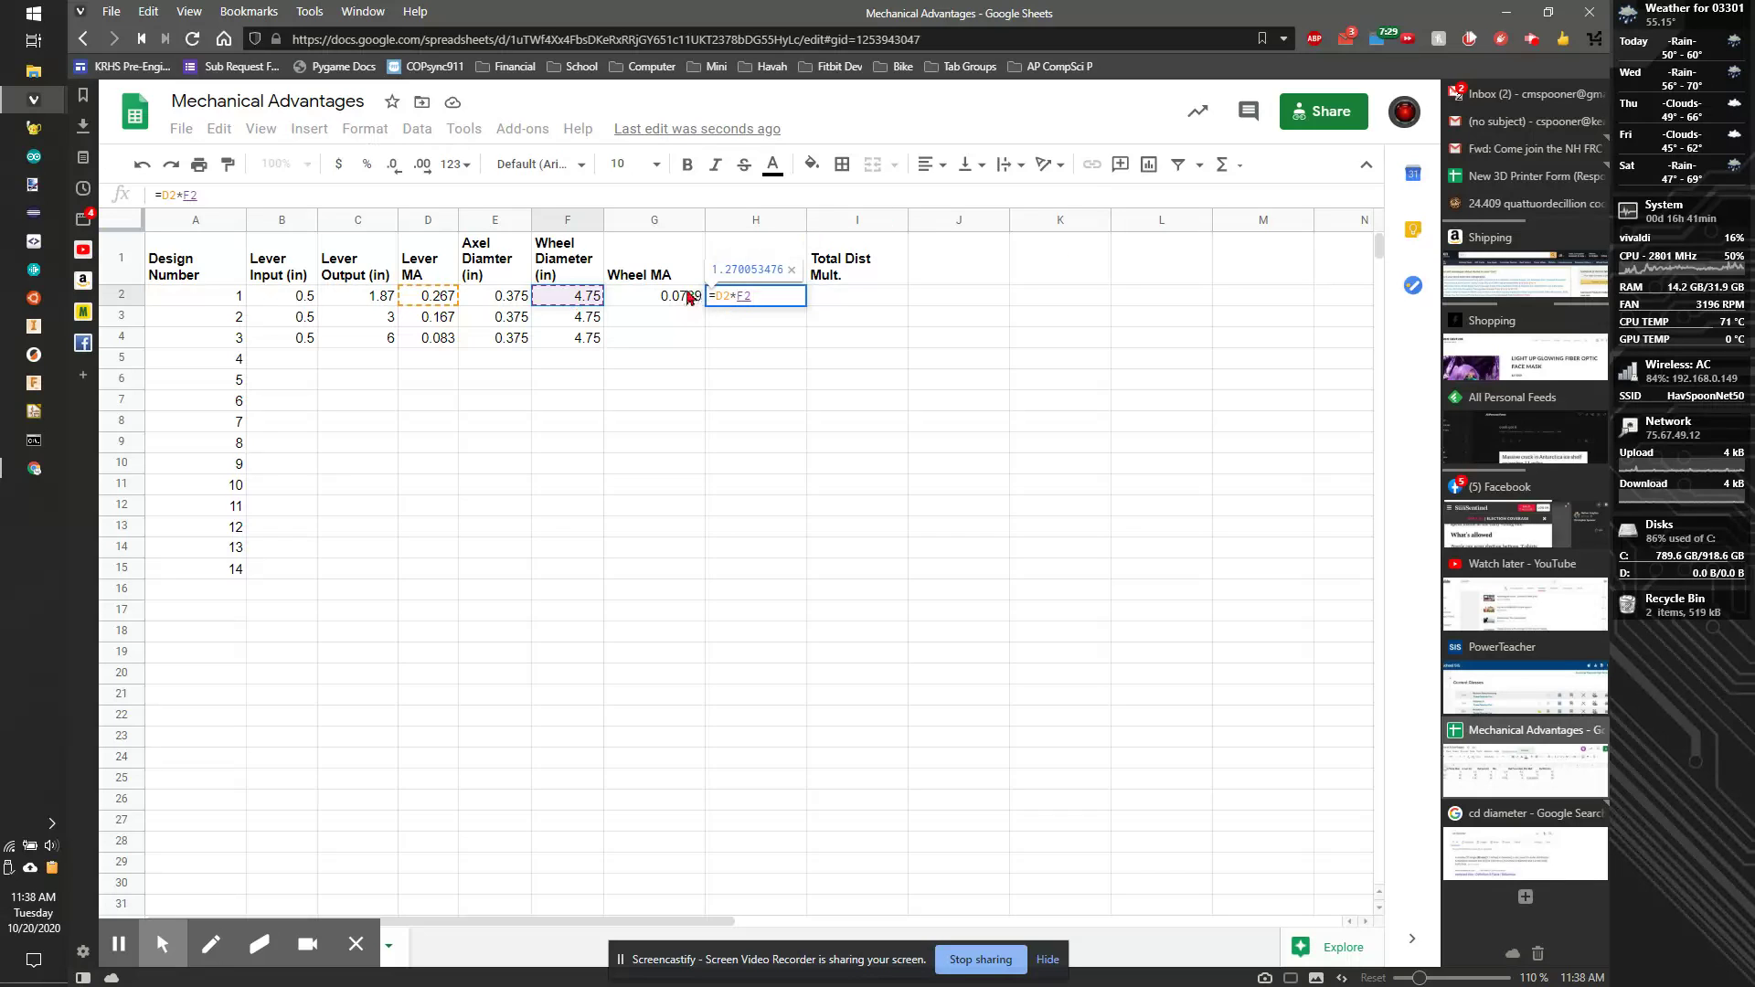
left_click(686, 297)
key("Return")
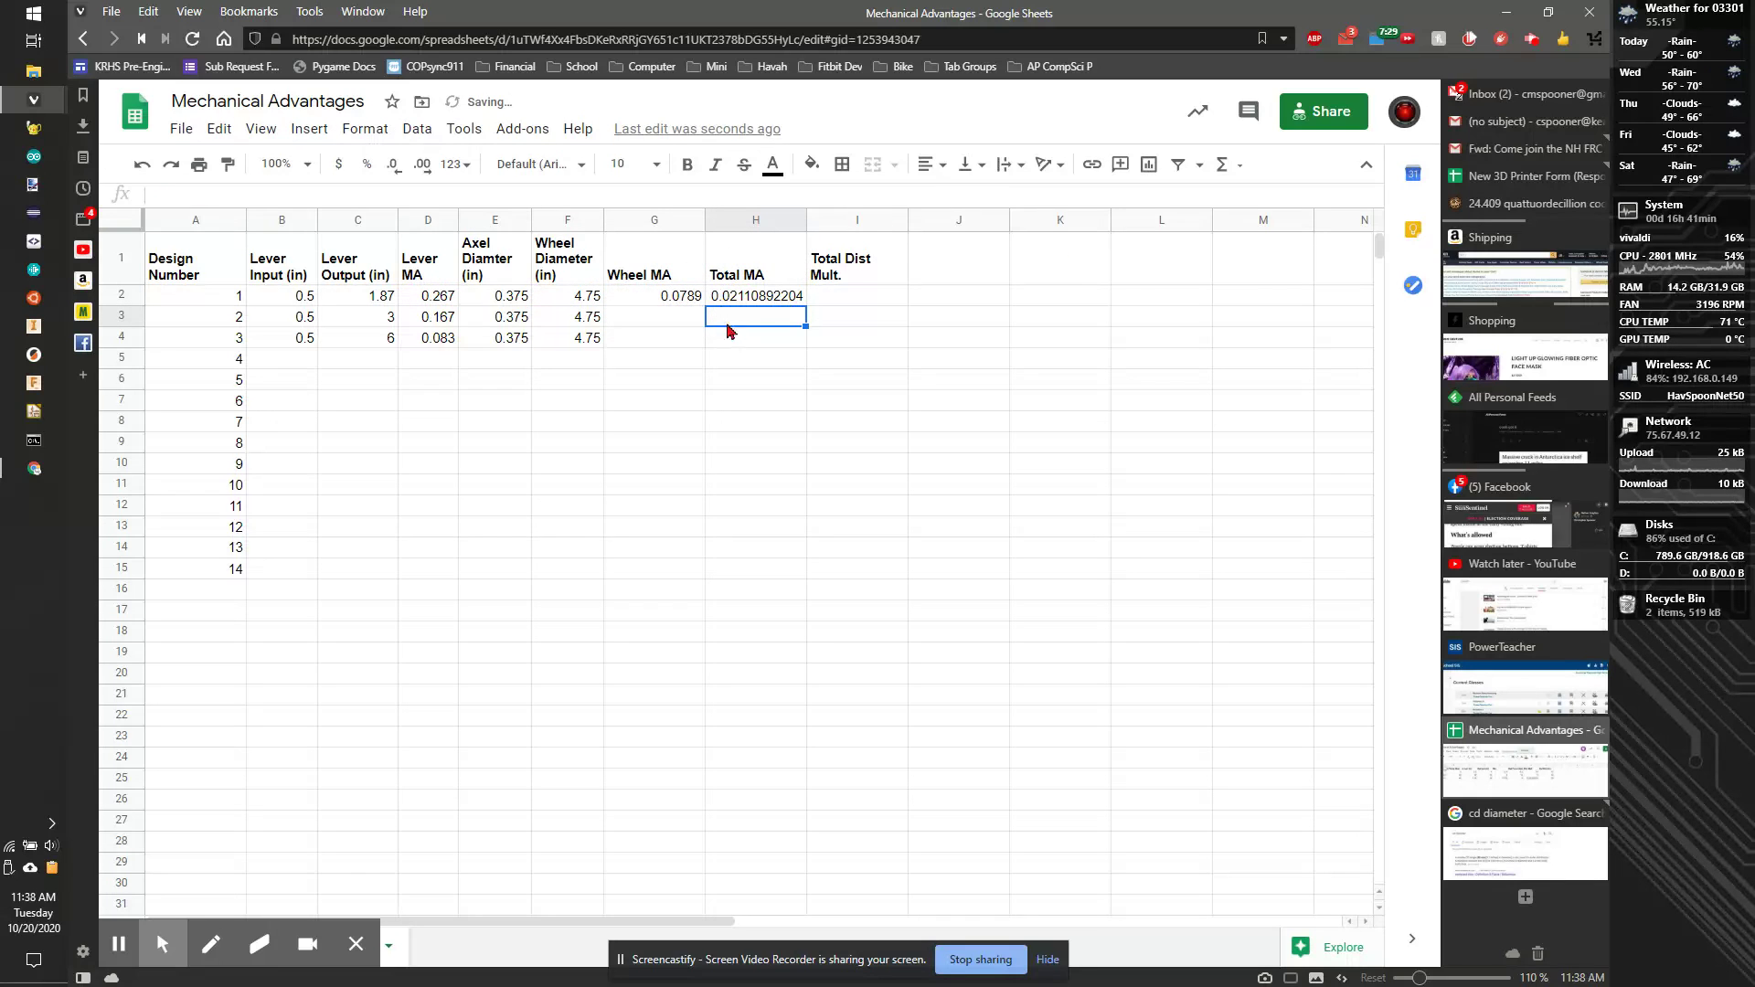
left_click(761, 298)
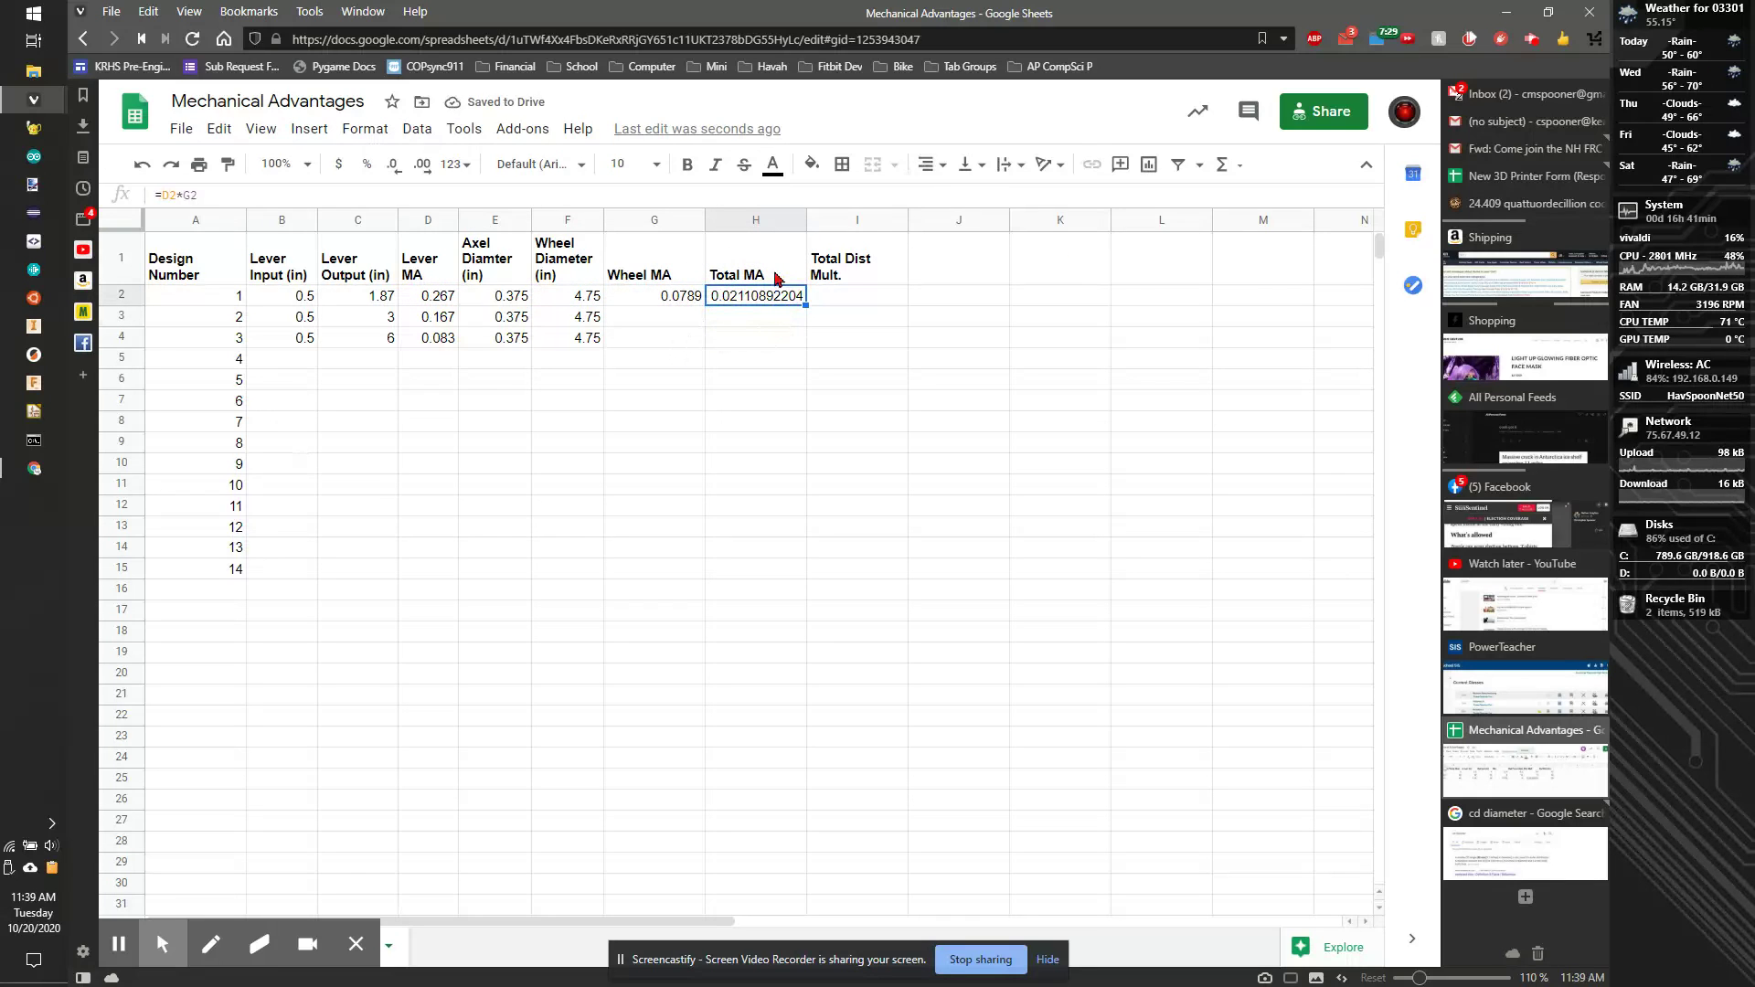
Display the Total MA values in column H with four decimal places.
left_click(749, 295)
left_click(768, 215)
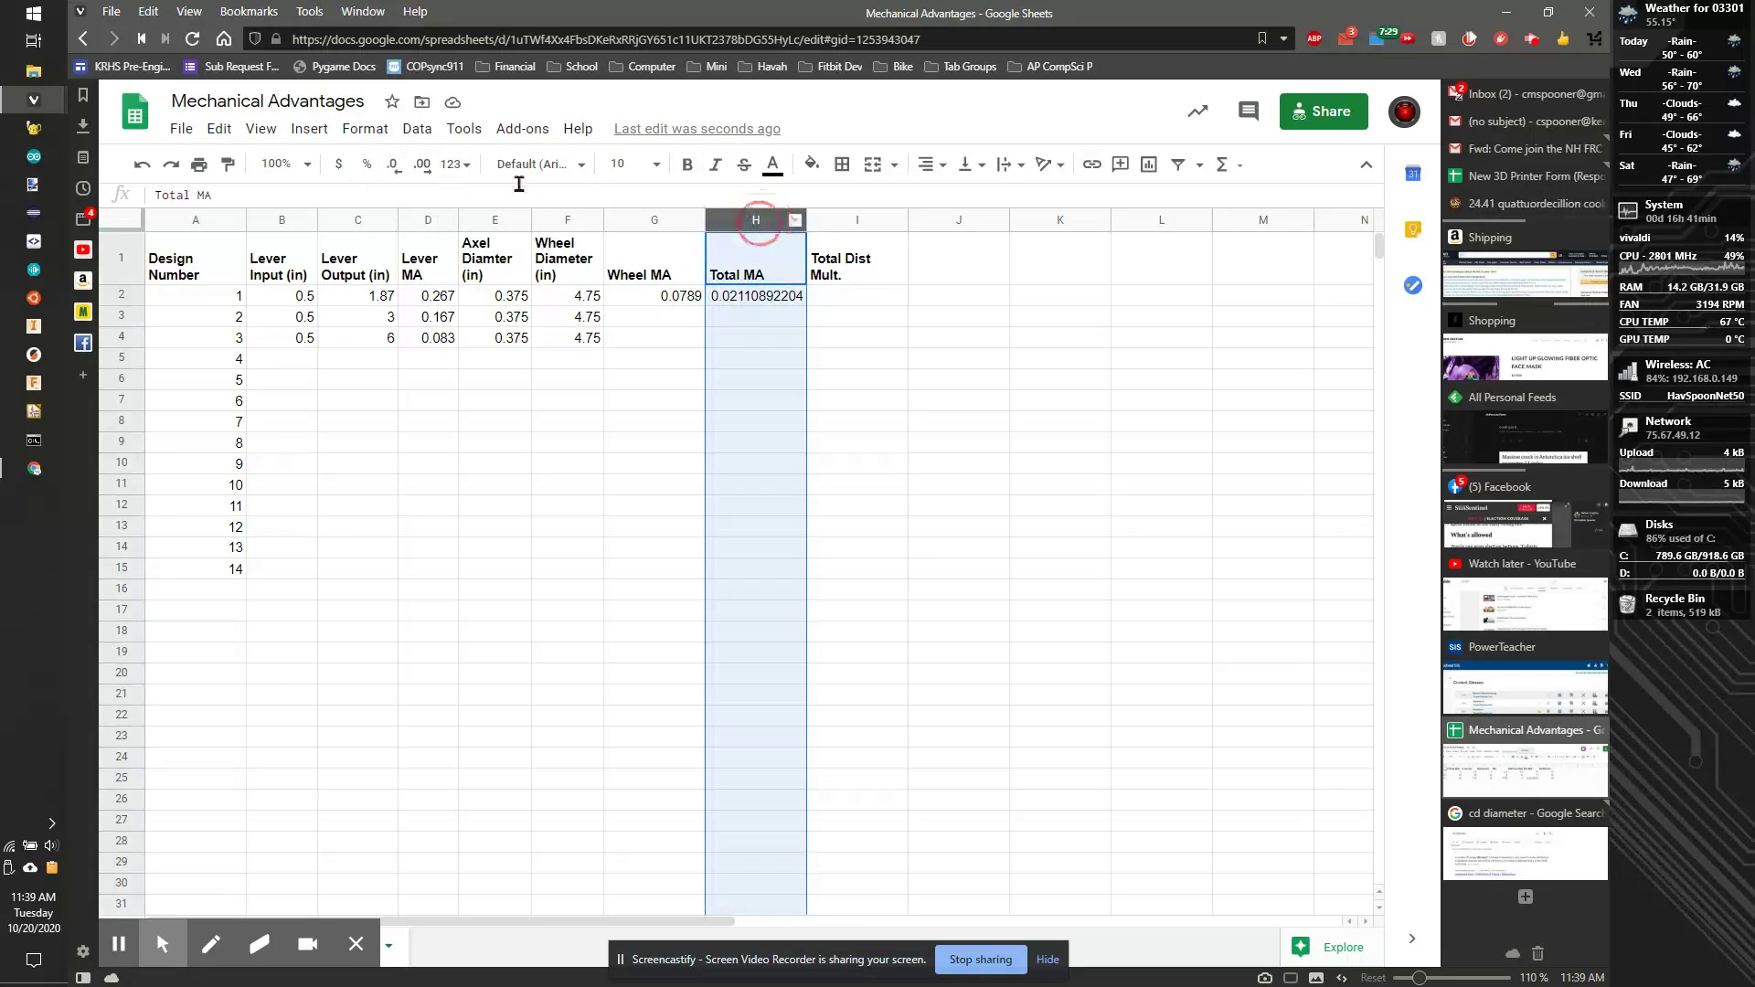
left_click(399, 167)
left_click(399, 166)
left_click(399, 167)
left_click(400, 166)
left_click(399, 167)
left_click(400, 166)
left_click(399, 166)
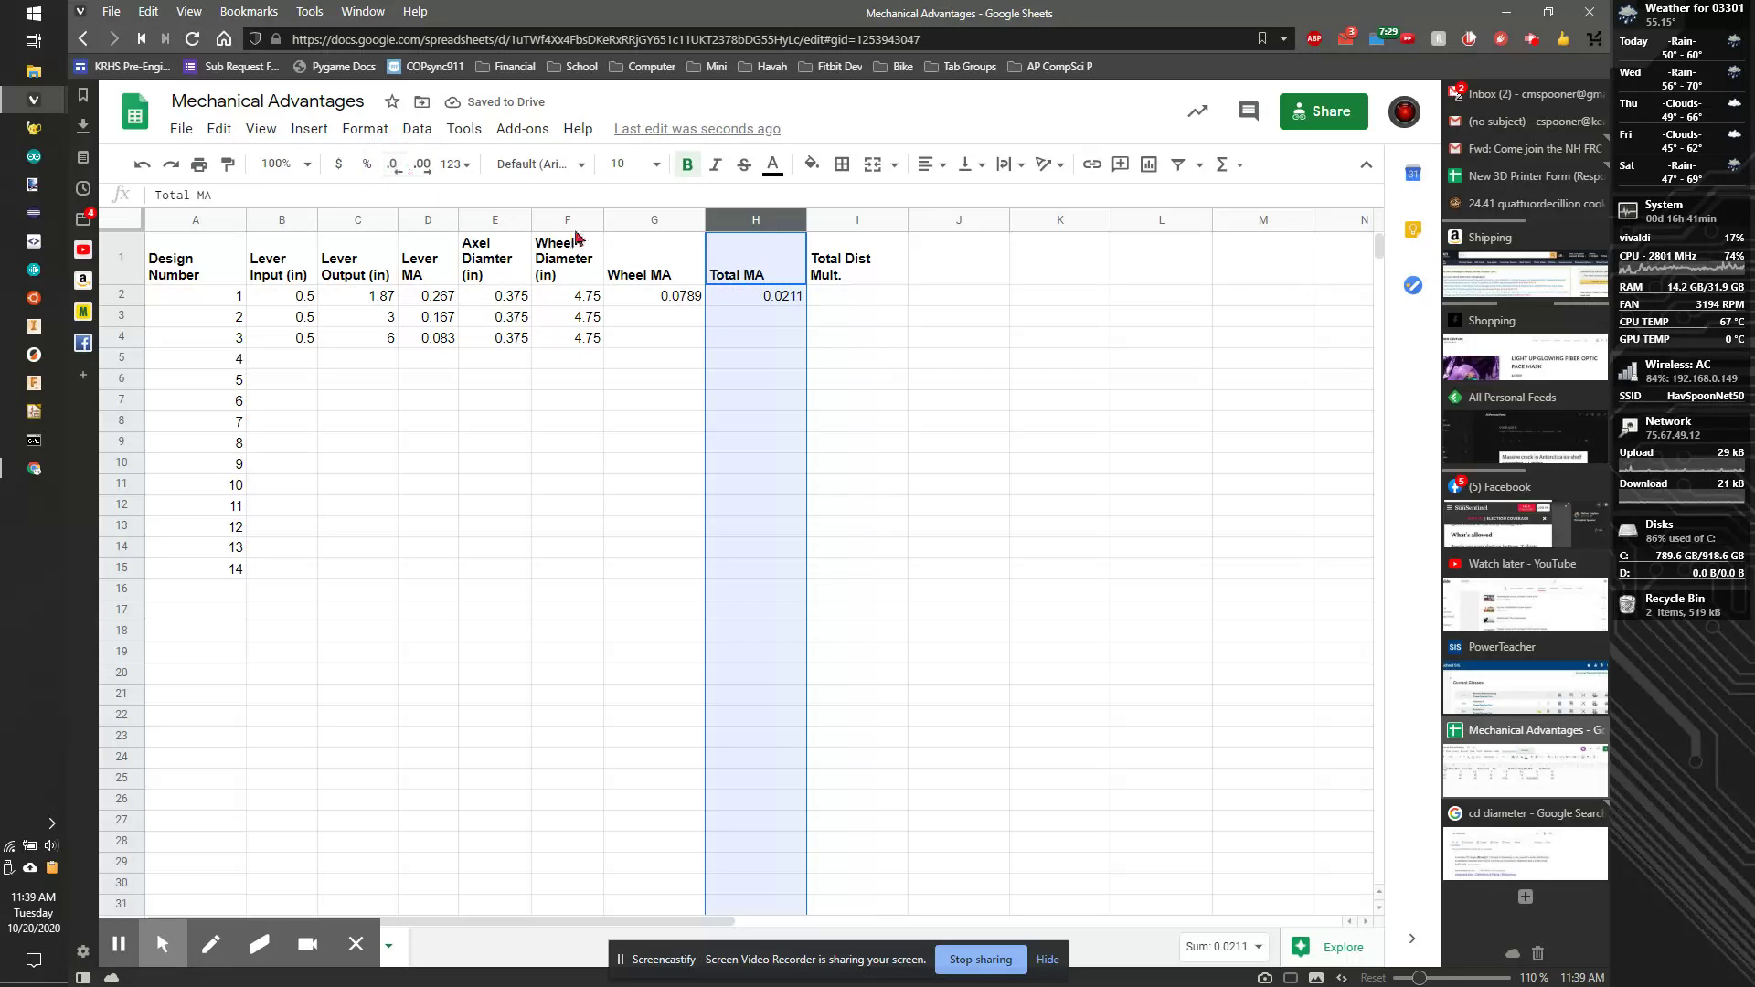
Calculate the first design's total distance multiplier in I2 with the formula =1/H2.
left_click(850, 296)
type("=")
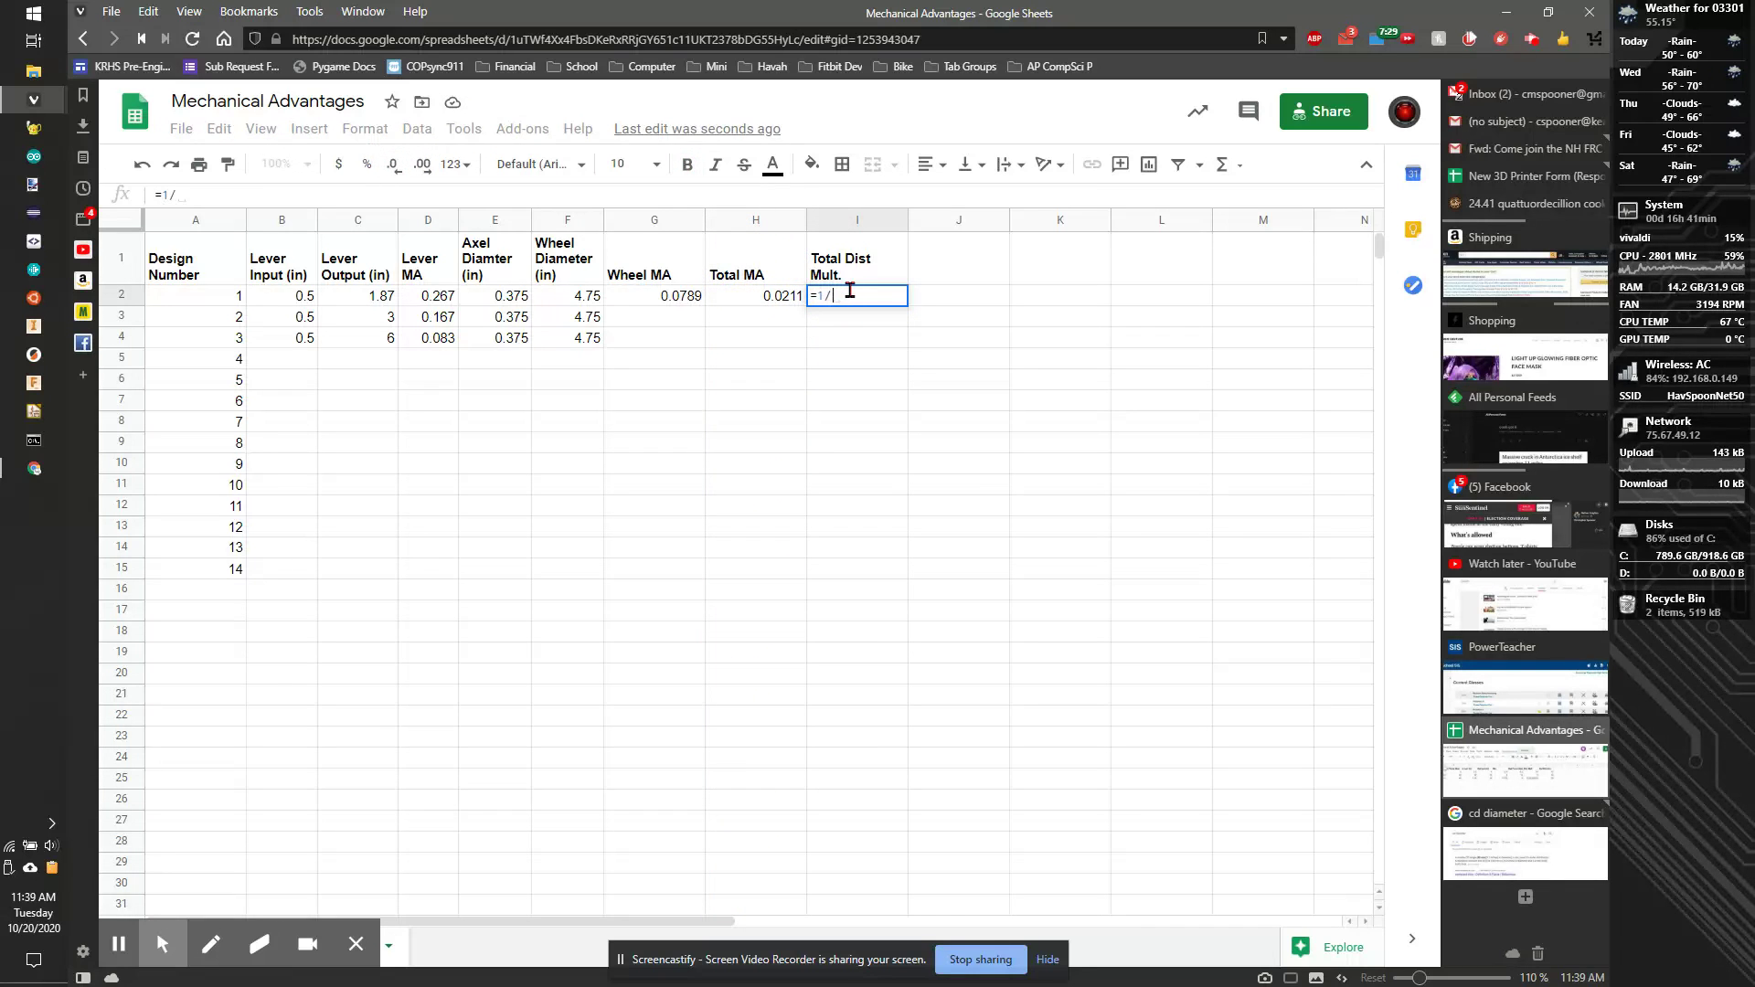
type("1/")
left_click(752, 296)
key("Return")
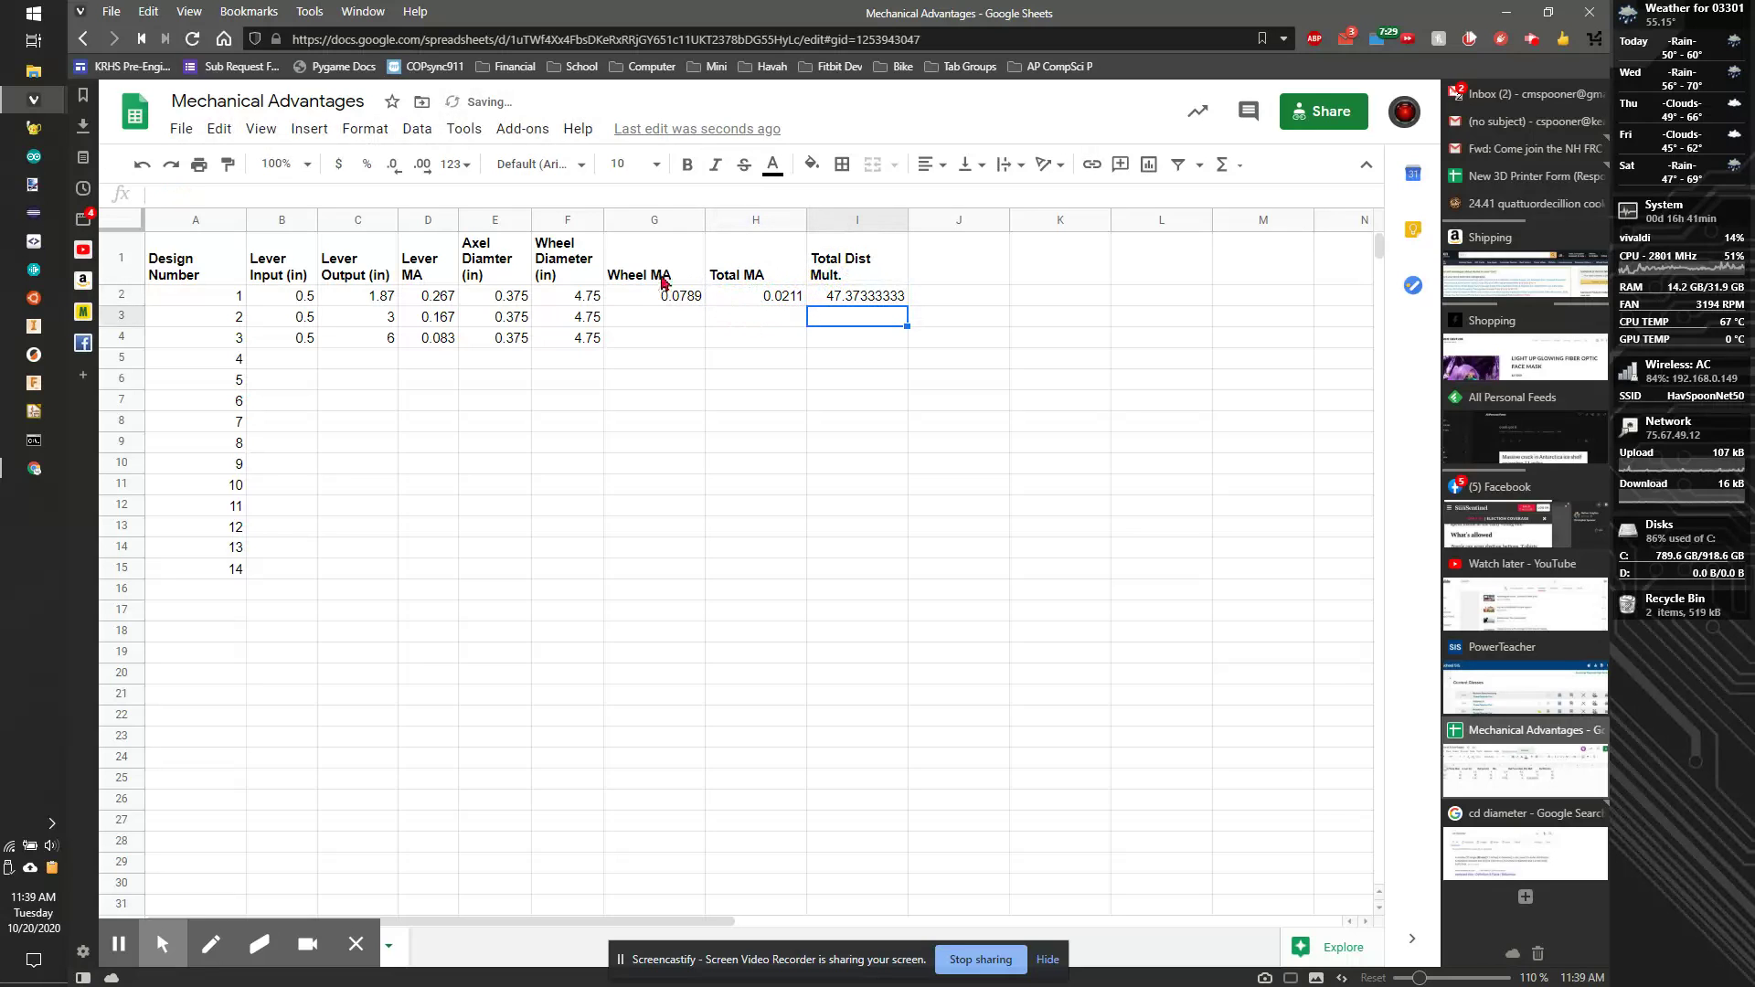
Display the Total Dist Mult. values in column I with one decimal place.
left_click_drag(651, 299, 768, 311)
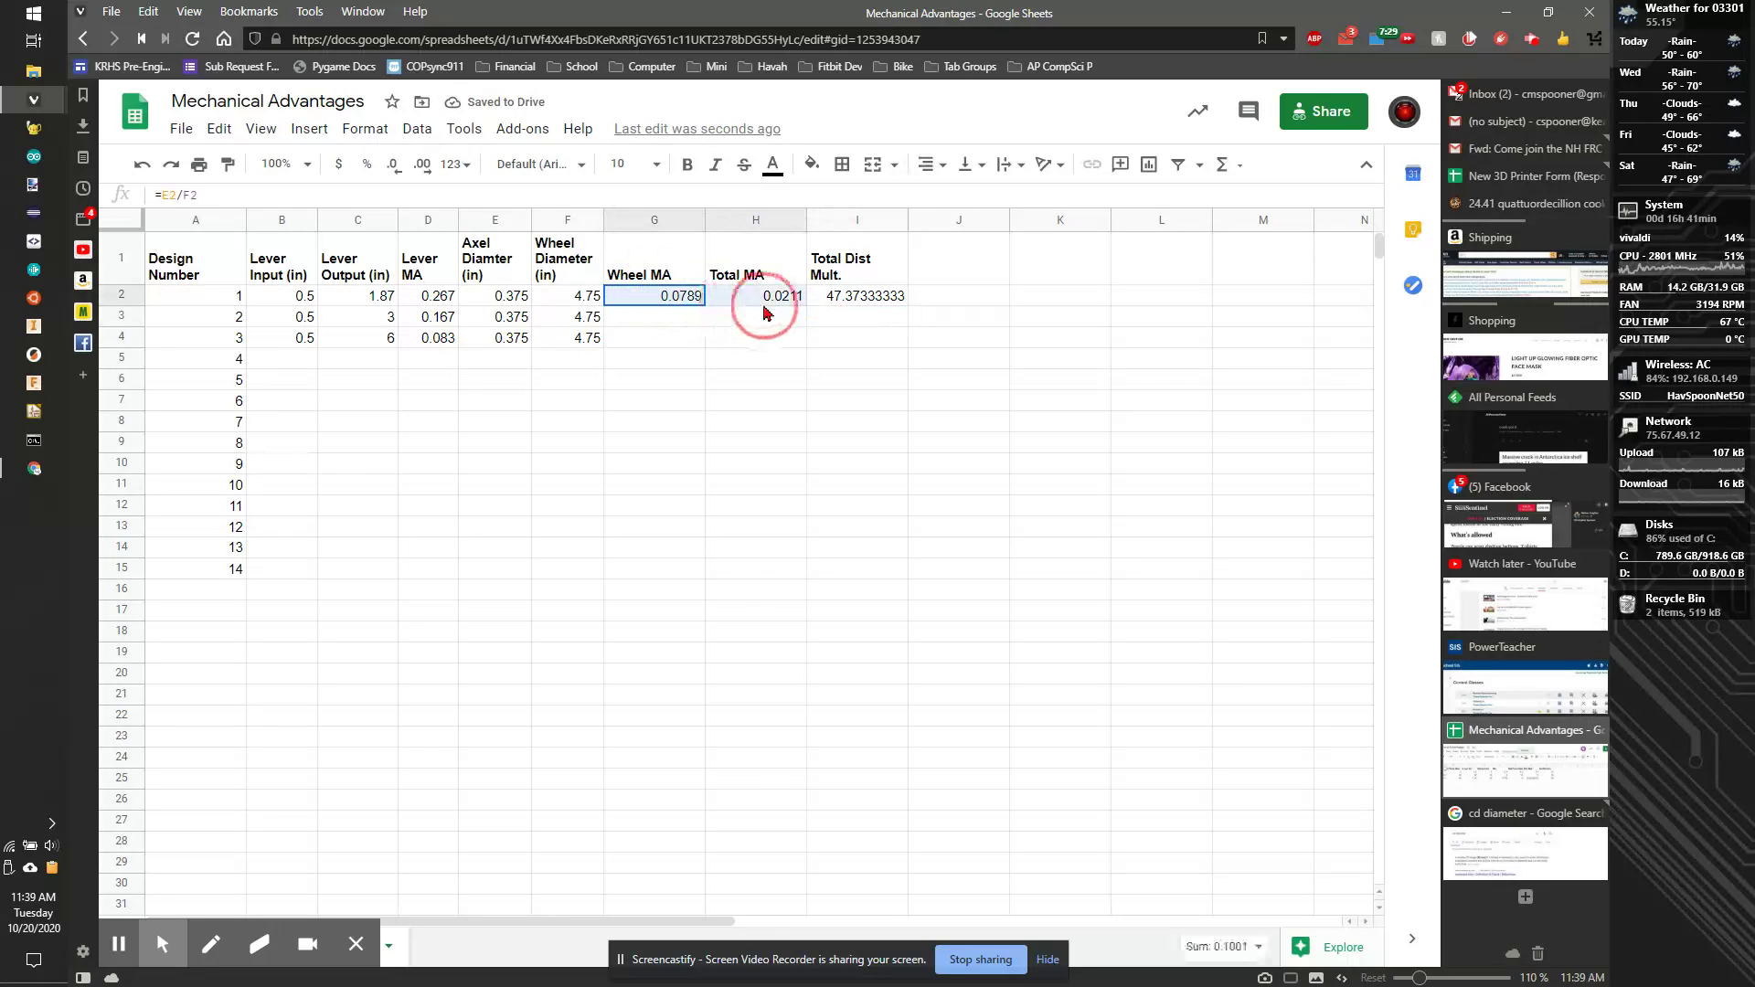
left_click(668, 343)
left_click_drag(681, 297, 891, 312)
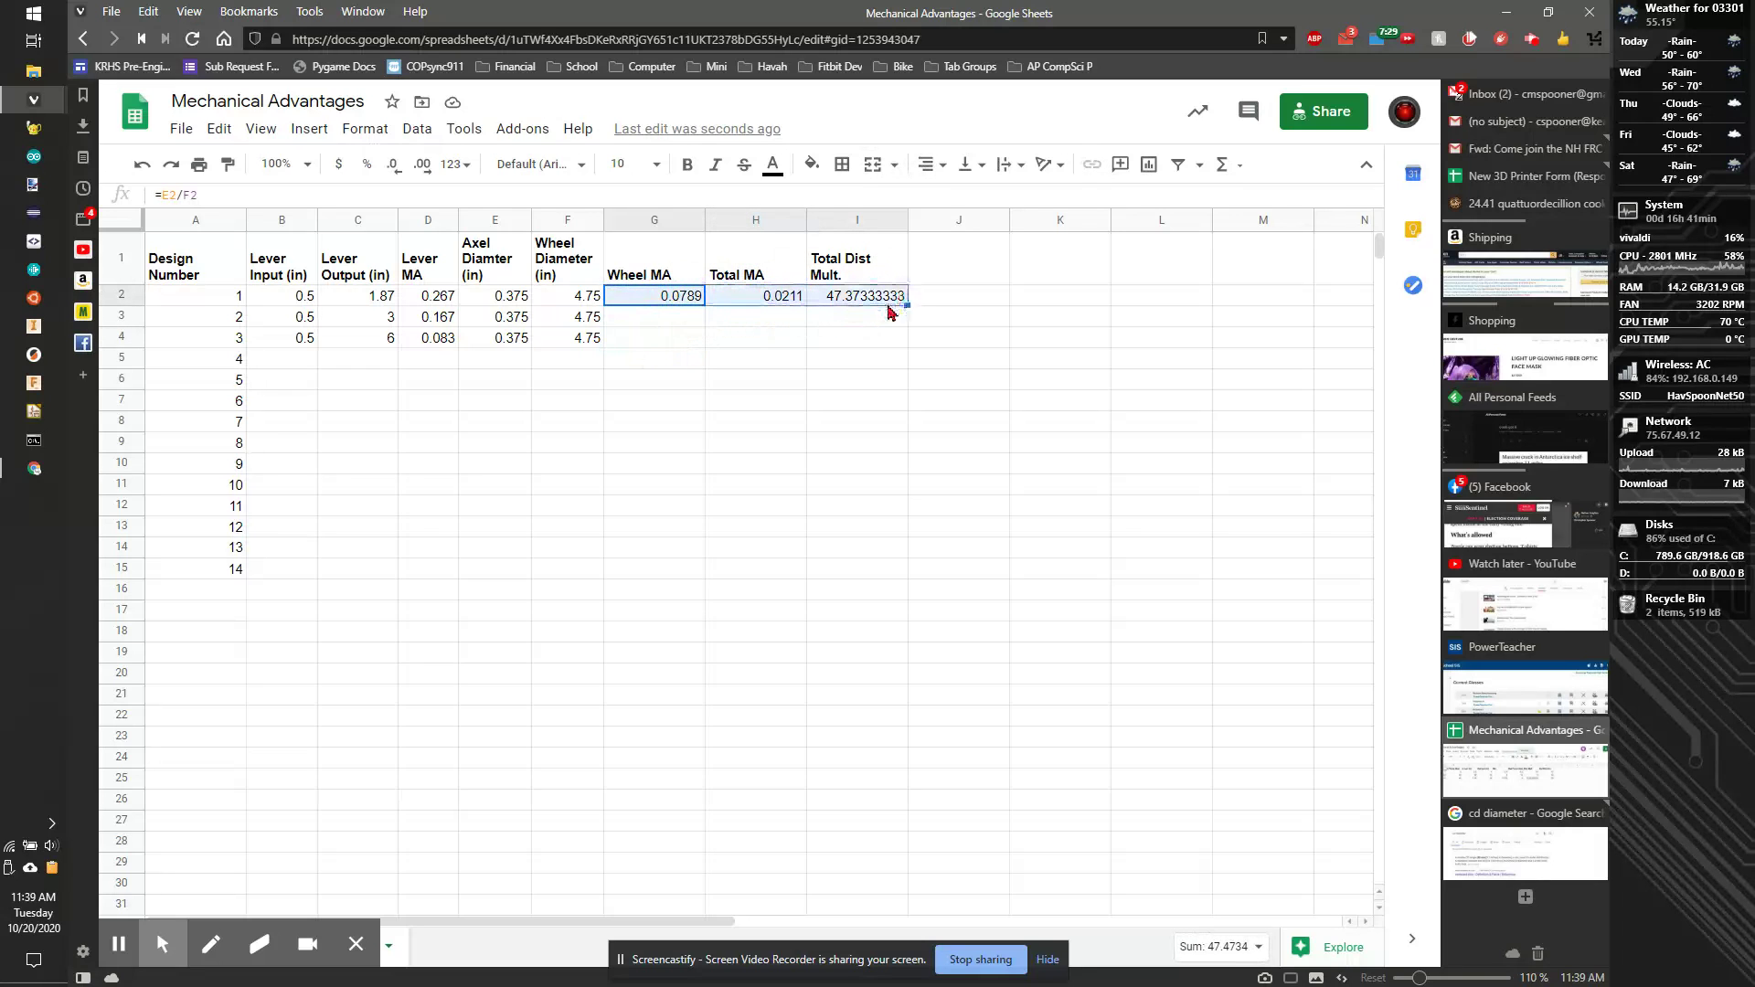
left_click(857, 220)
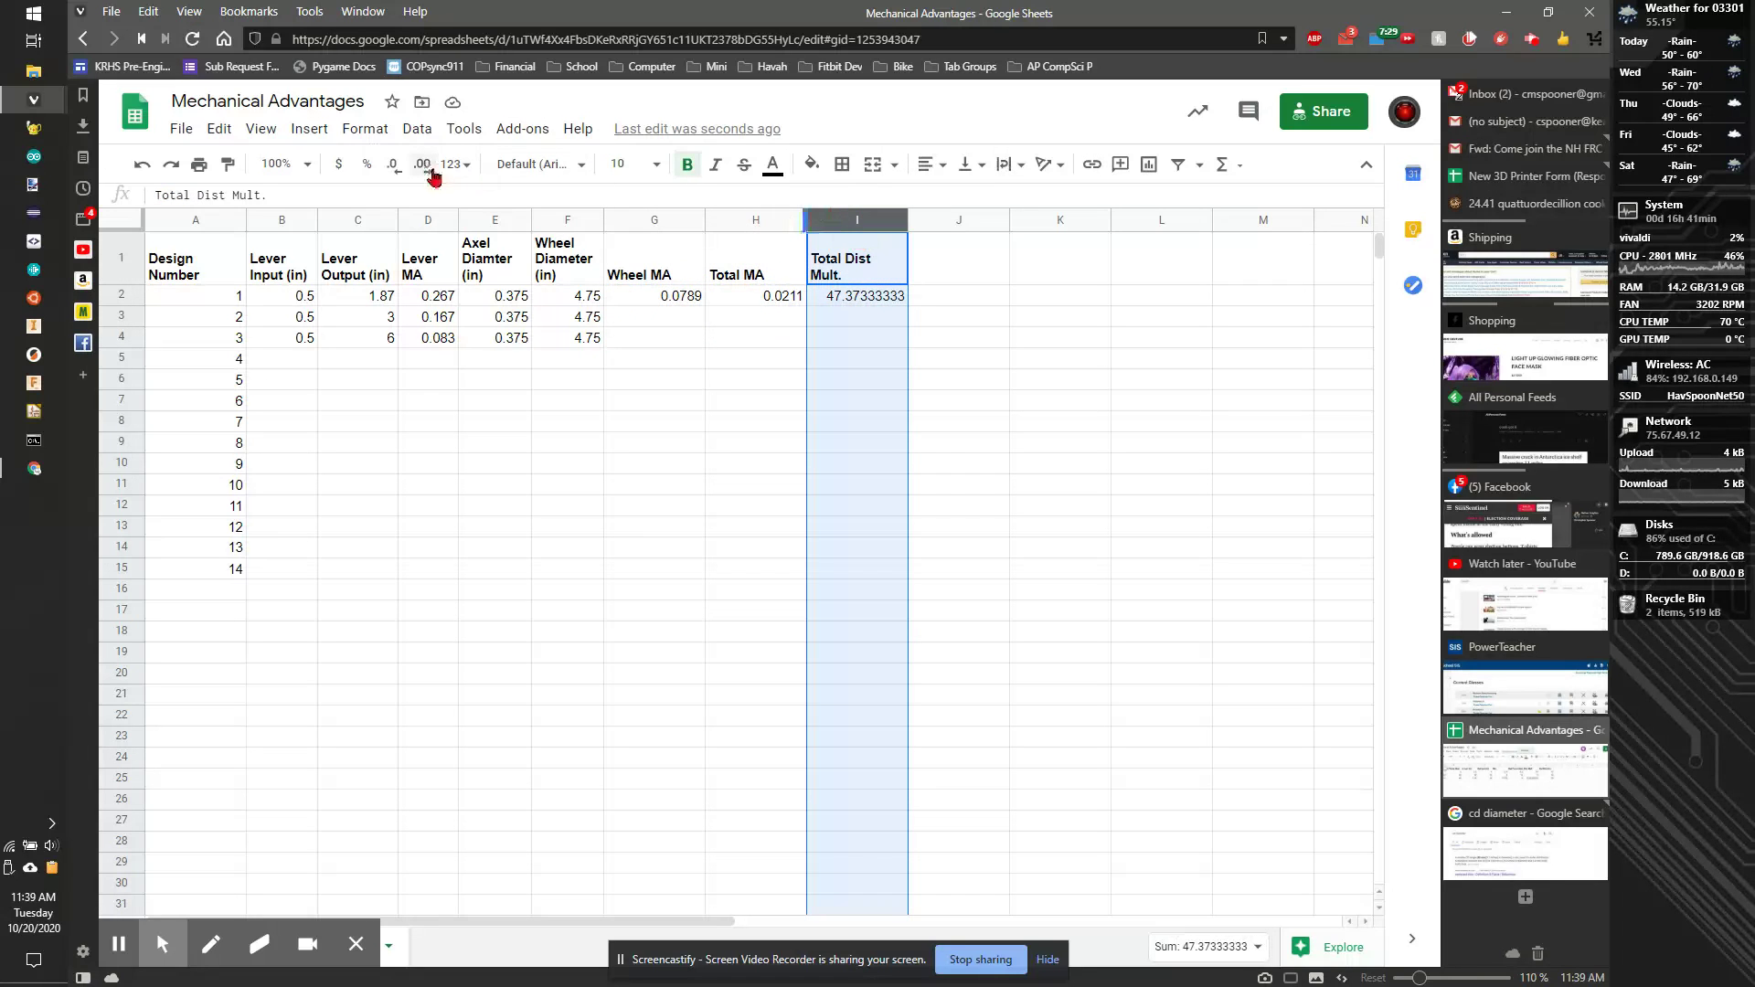
left_click(395, 165)
left_click(395, 165)
left_click(395, 165)
left_click(395, 165)
left_click(395, 166)
left_click(400, 170)
left_click(400, 170)
Copy the Wheel MA, Total MA and Total Dist Mult. formulas from G2:I2 down to row 4.
left_click(752, 468)
left_click_drag(651, 256, 883, 295)
left_click(850, 403)
left_click_drag(659, 294, 912, 347)
key("ctrl+c")
left_click(869, 402)
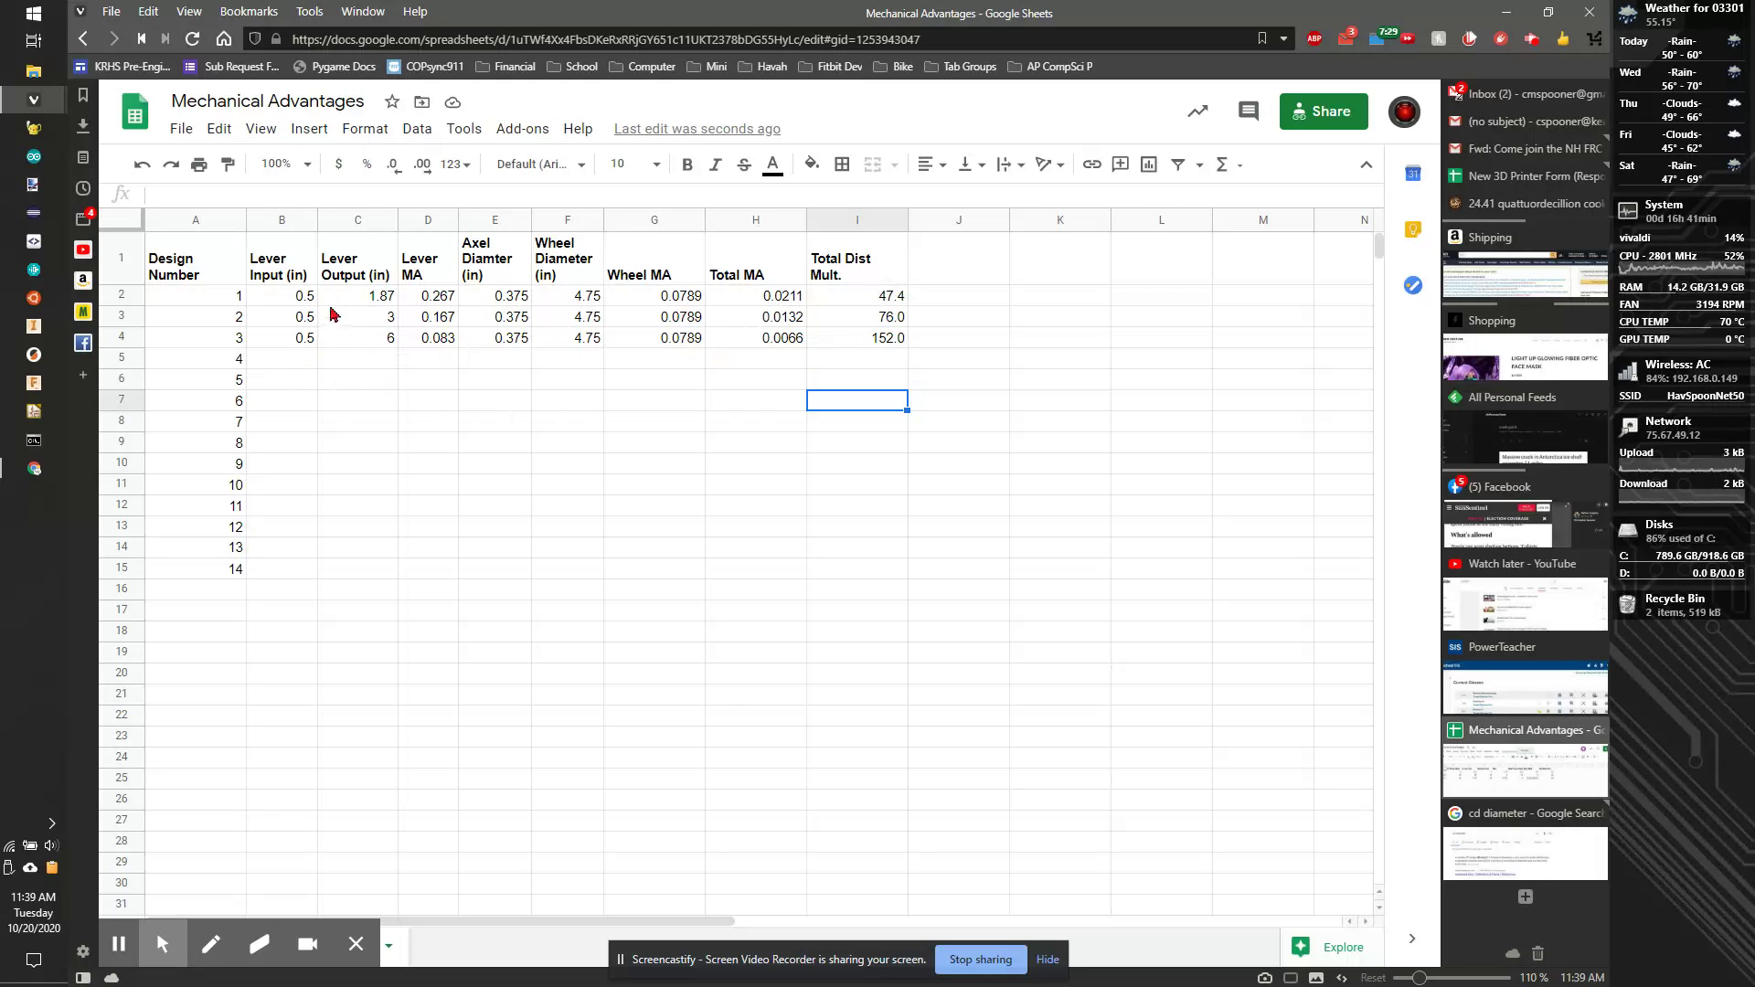
Copy the data of designs 1 to 3 in B2:I4 to designs 4 to 6 in B5:I7.
left_click_drag(273, 303, 871, 344)
key("ctrl+c")
left_click_drag(294, 360, 904, 407)
key("ctrl+v")
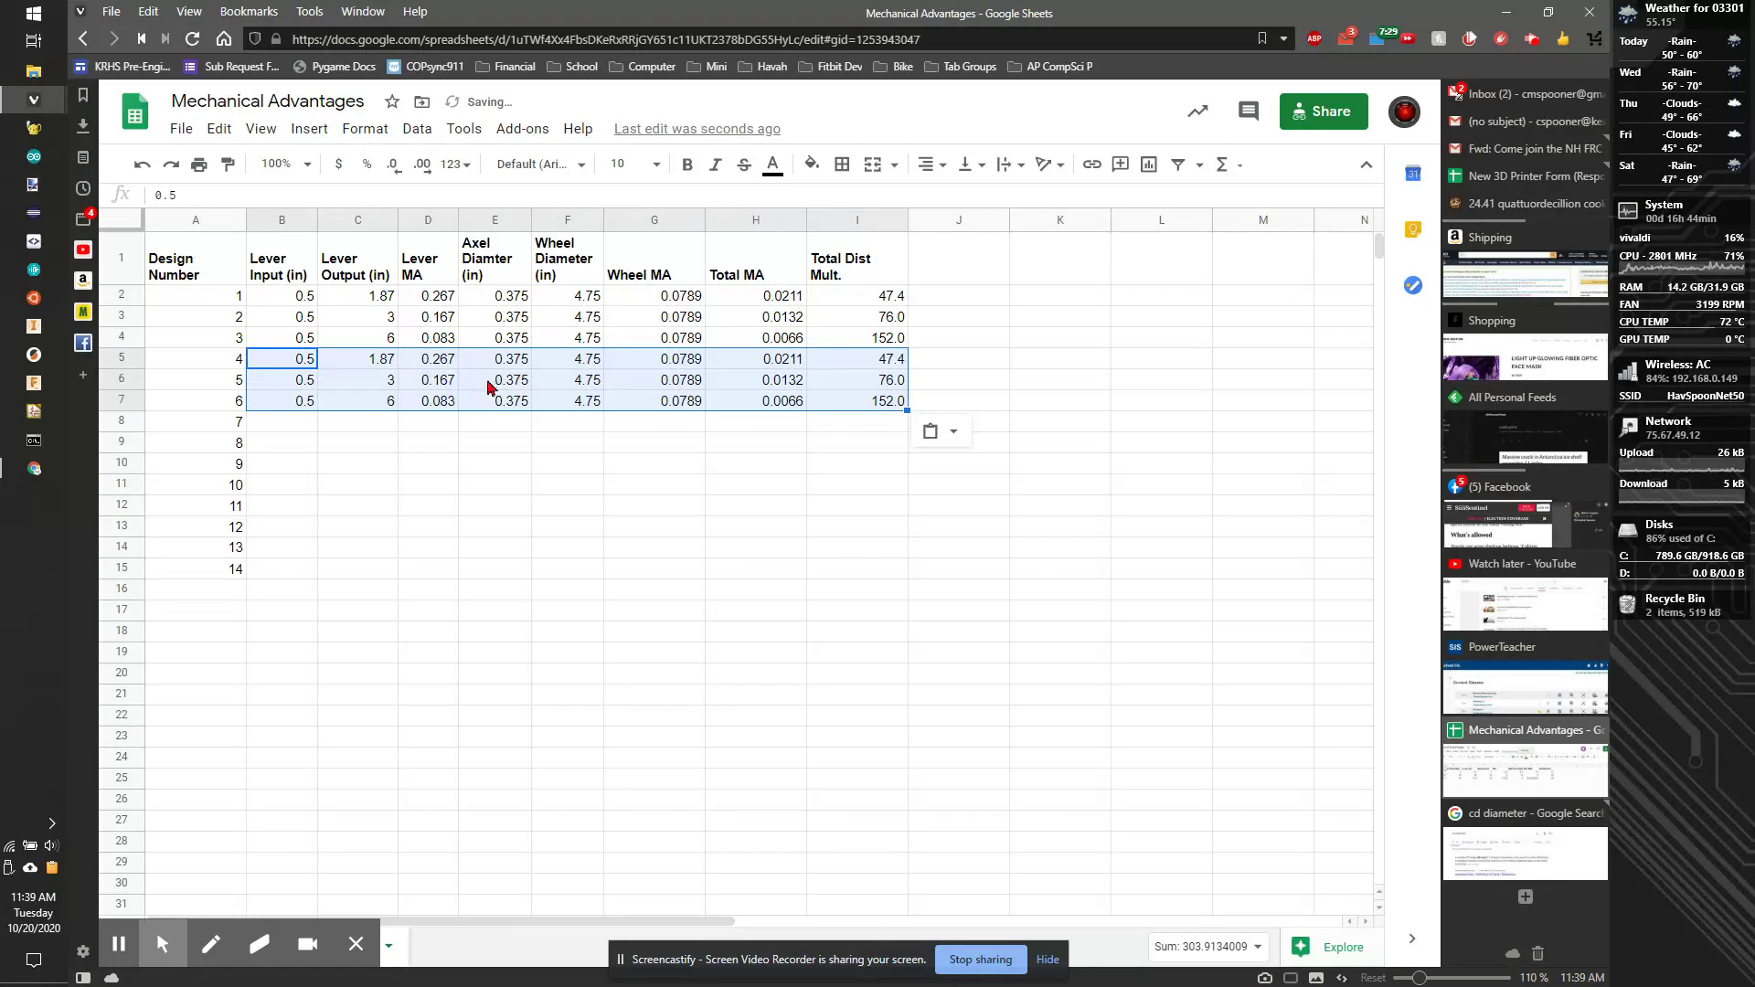
Set the lever output of designs 4 and 6 in C5 and C7 to 3.
left_click(383, 381)
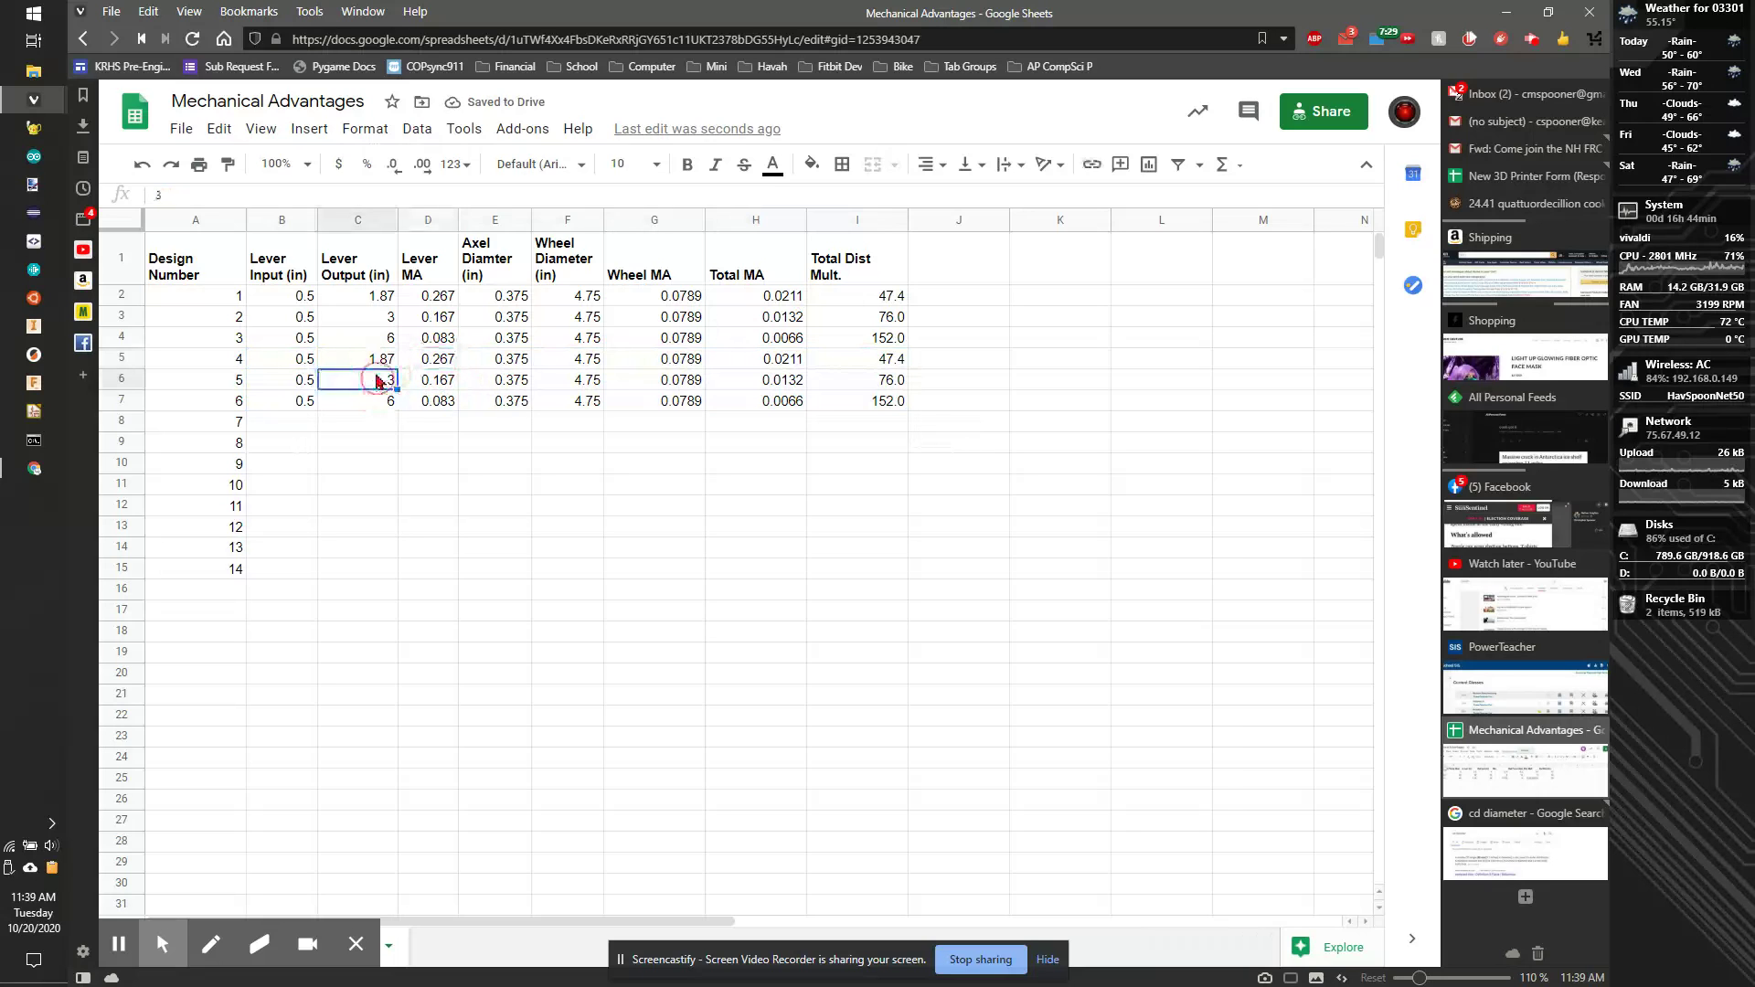
left_click(372, 358)
type("3")
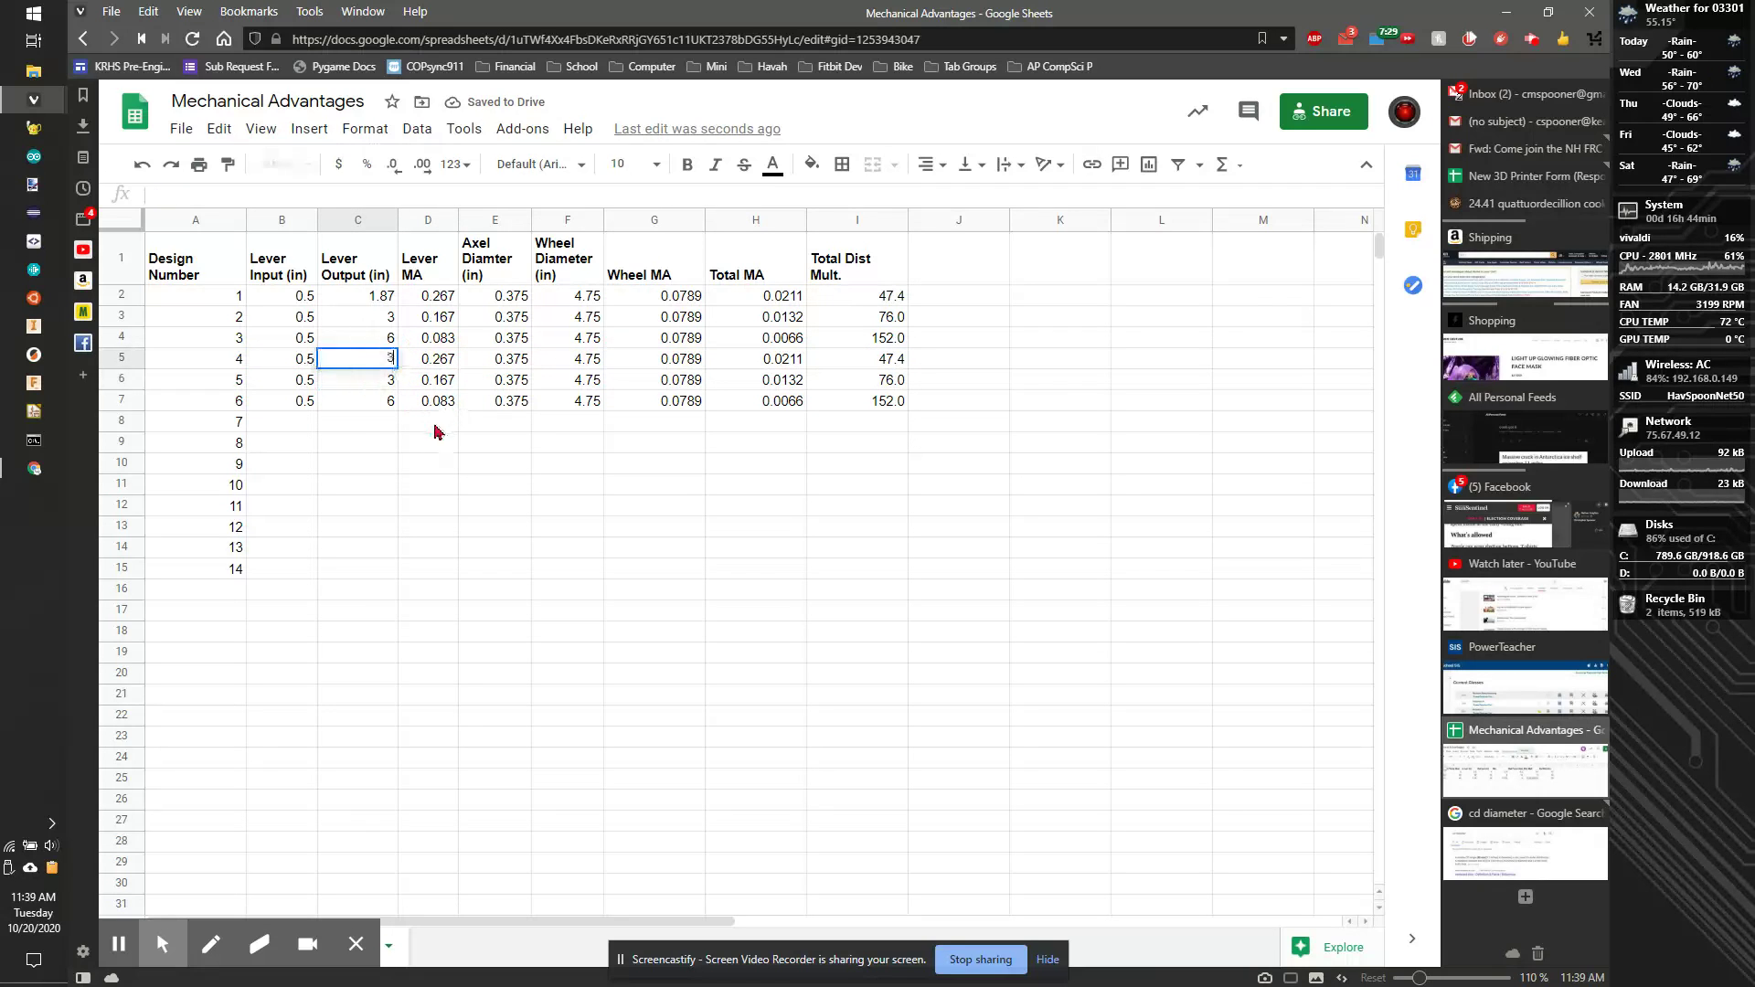
left_click(372, 409)
type("3")
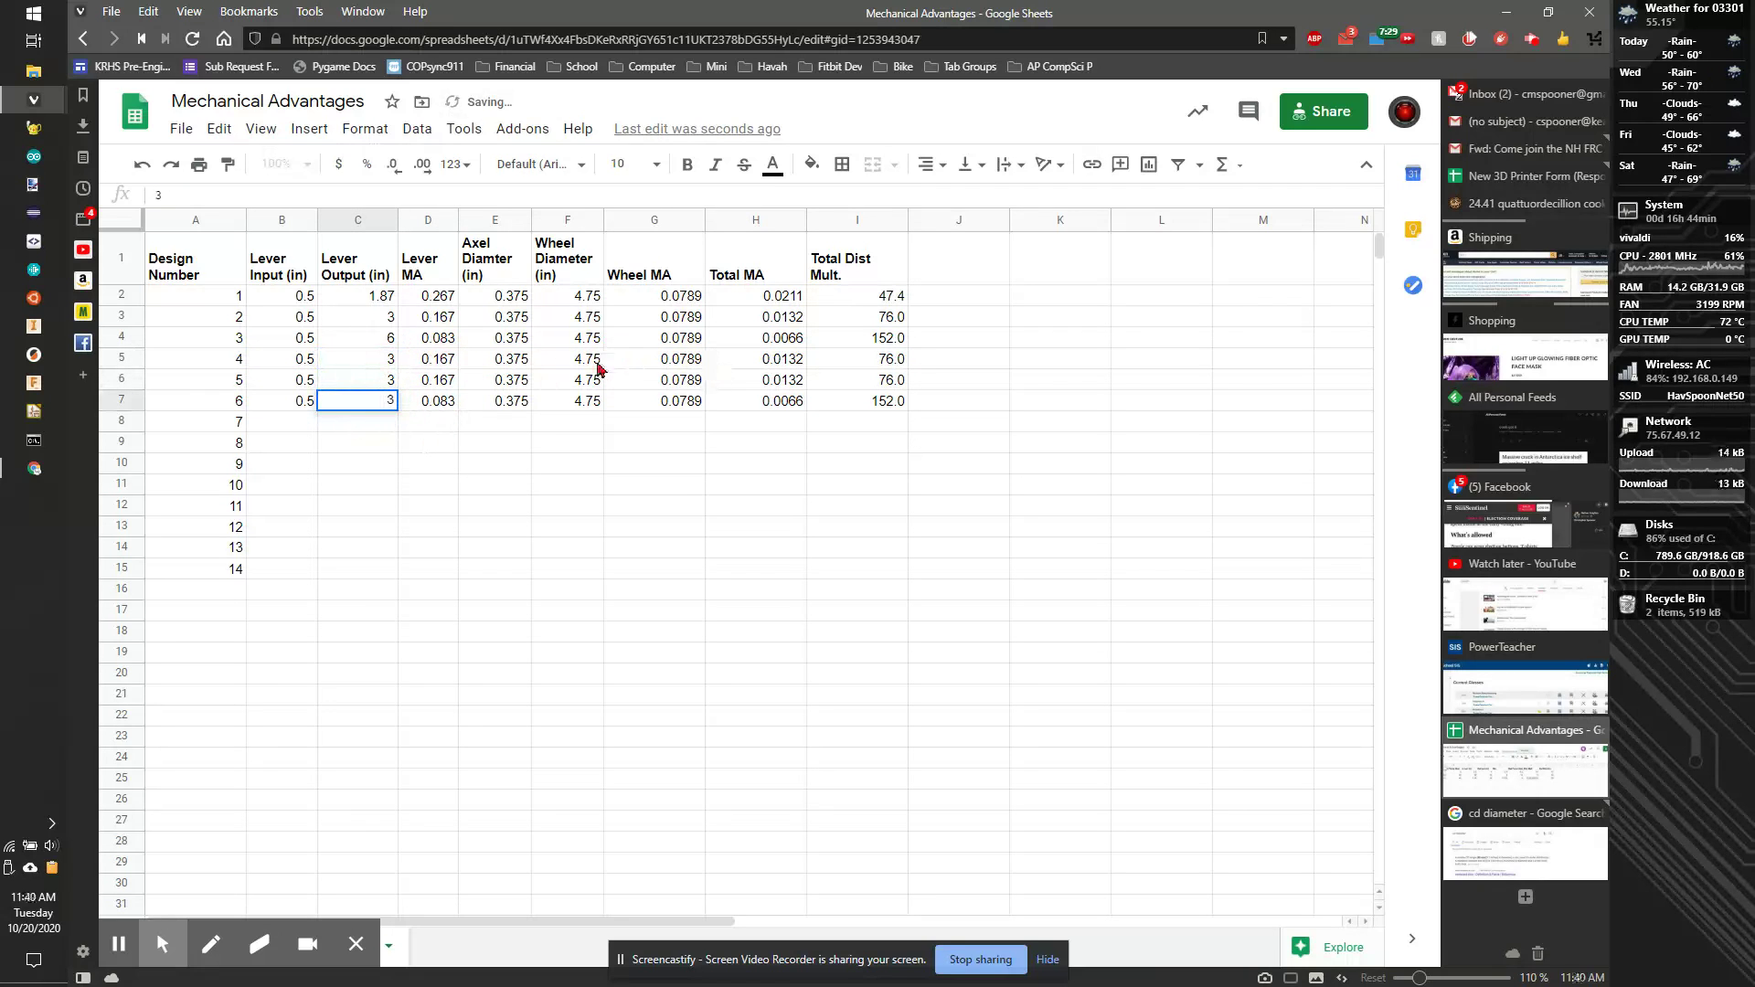
Set the axle diameters of designs 4, 5 and 6 in E5:E7 to 0.5, 0.75 and 1.
left_click(590, 363)
left_click(668, 374)
left_click(574, 360)
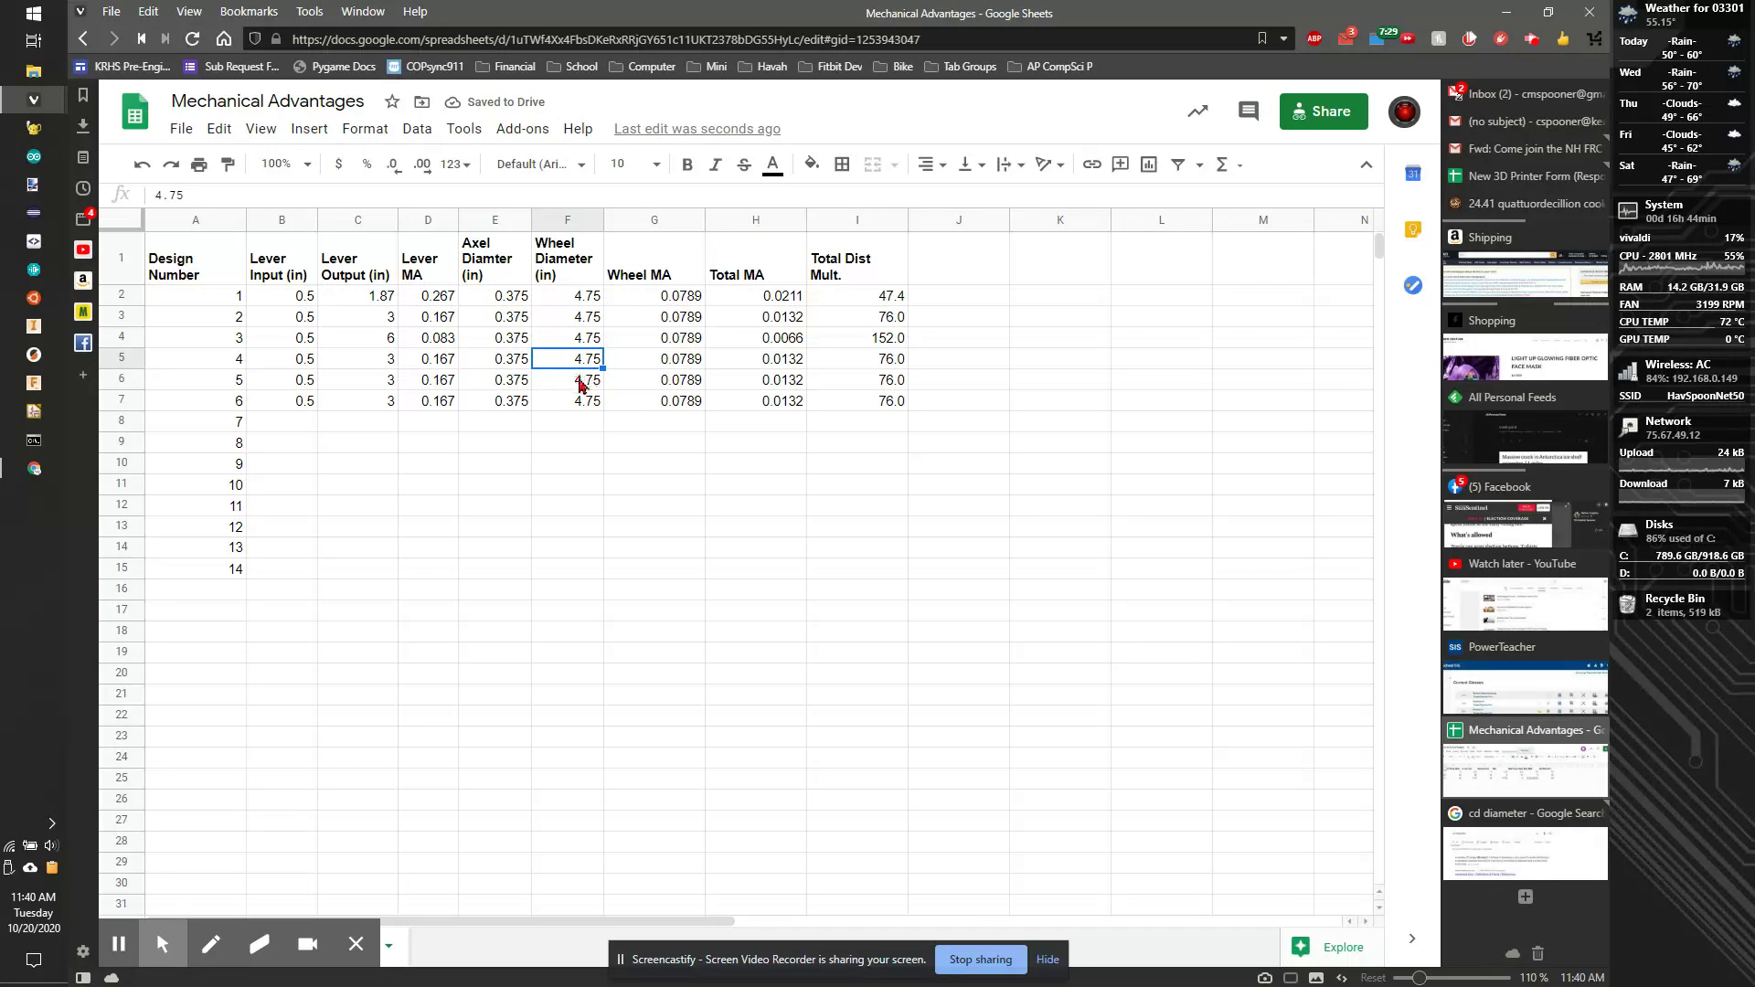
left_click(512, 366)
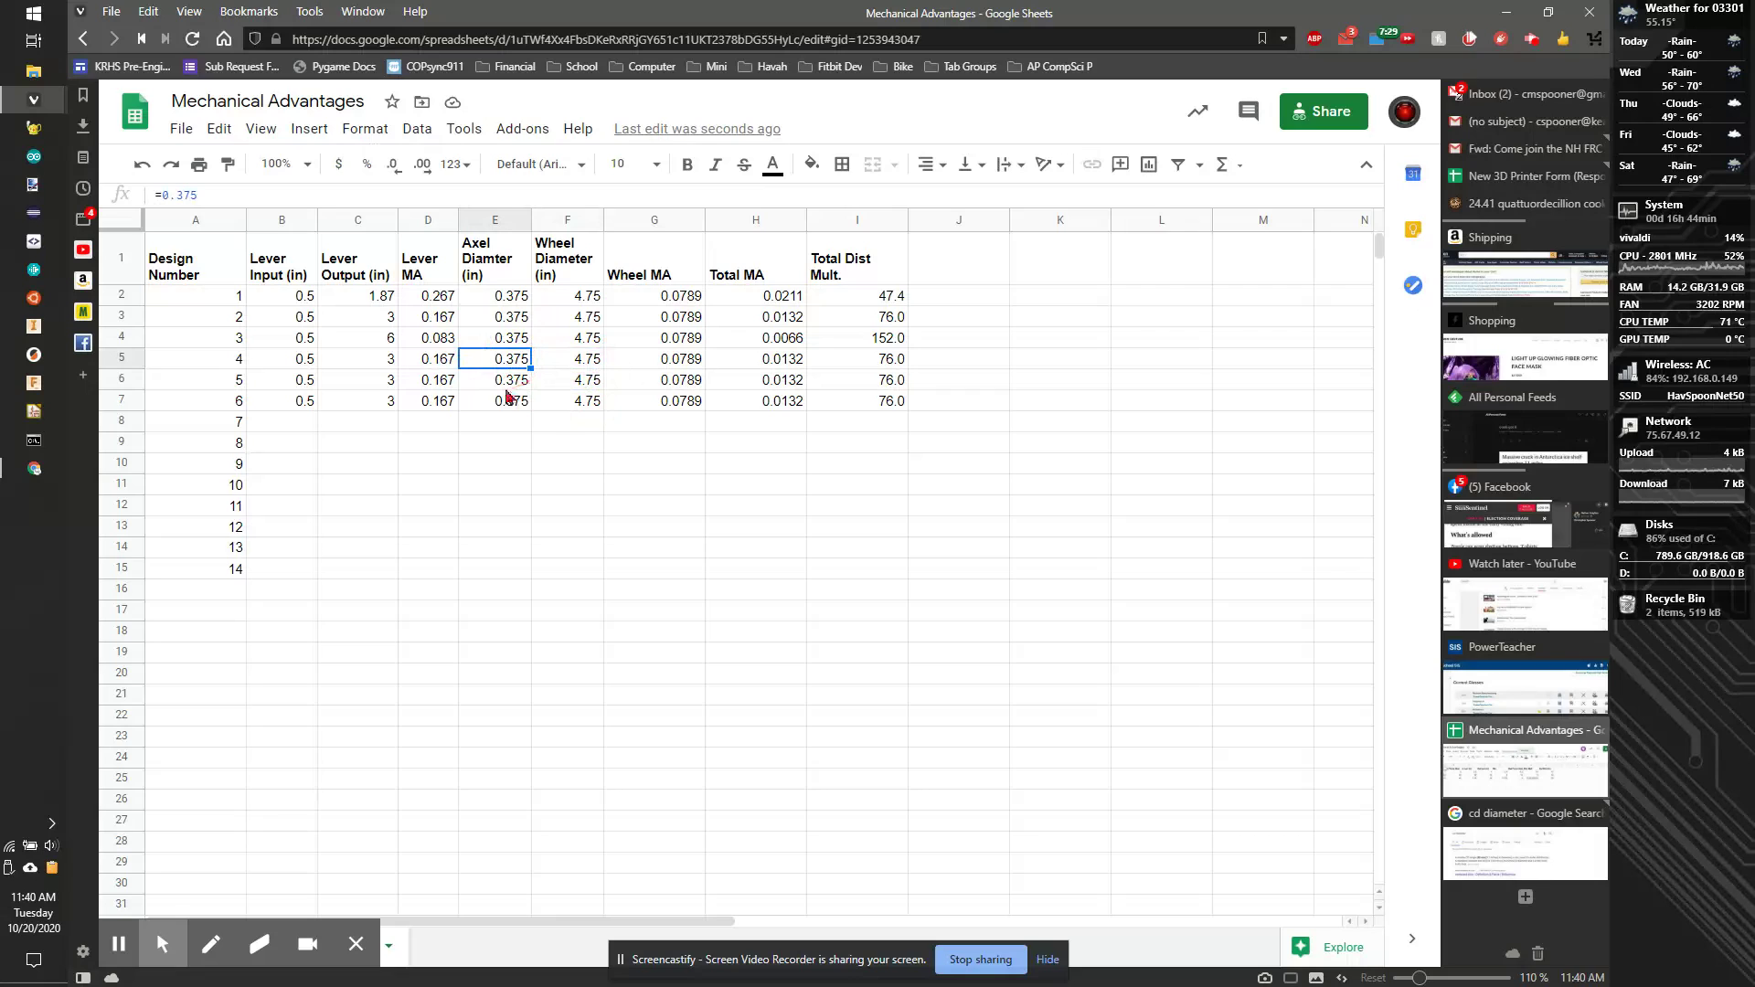
type(".5")
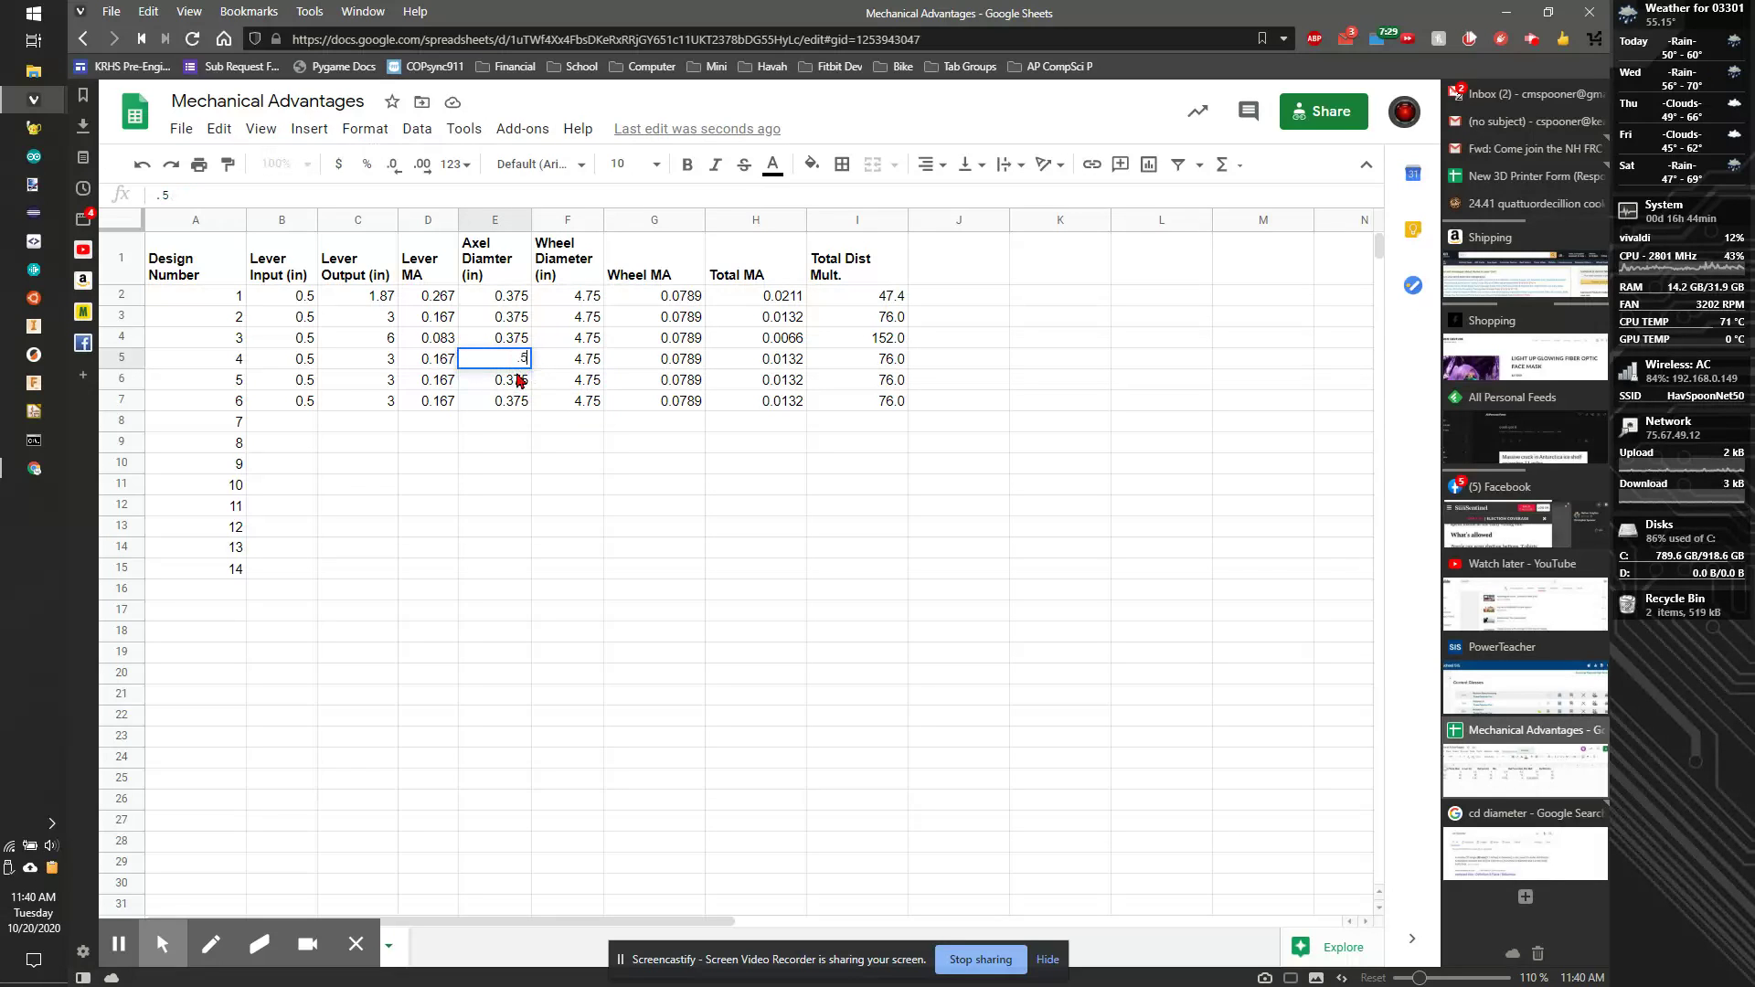
key("Return")
type(".")
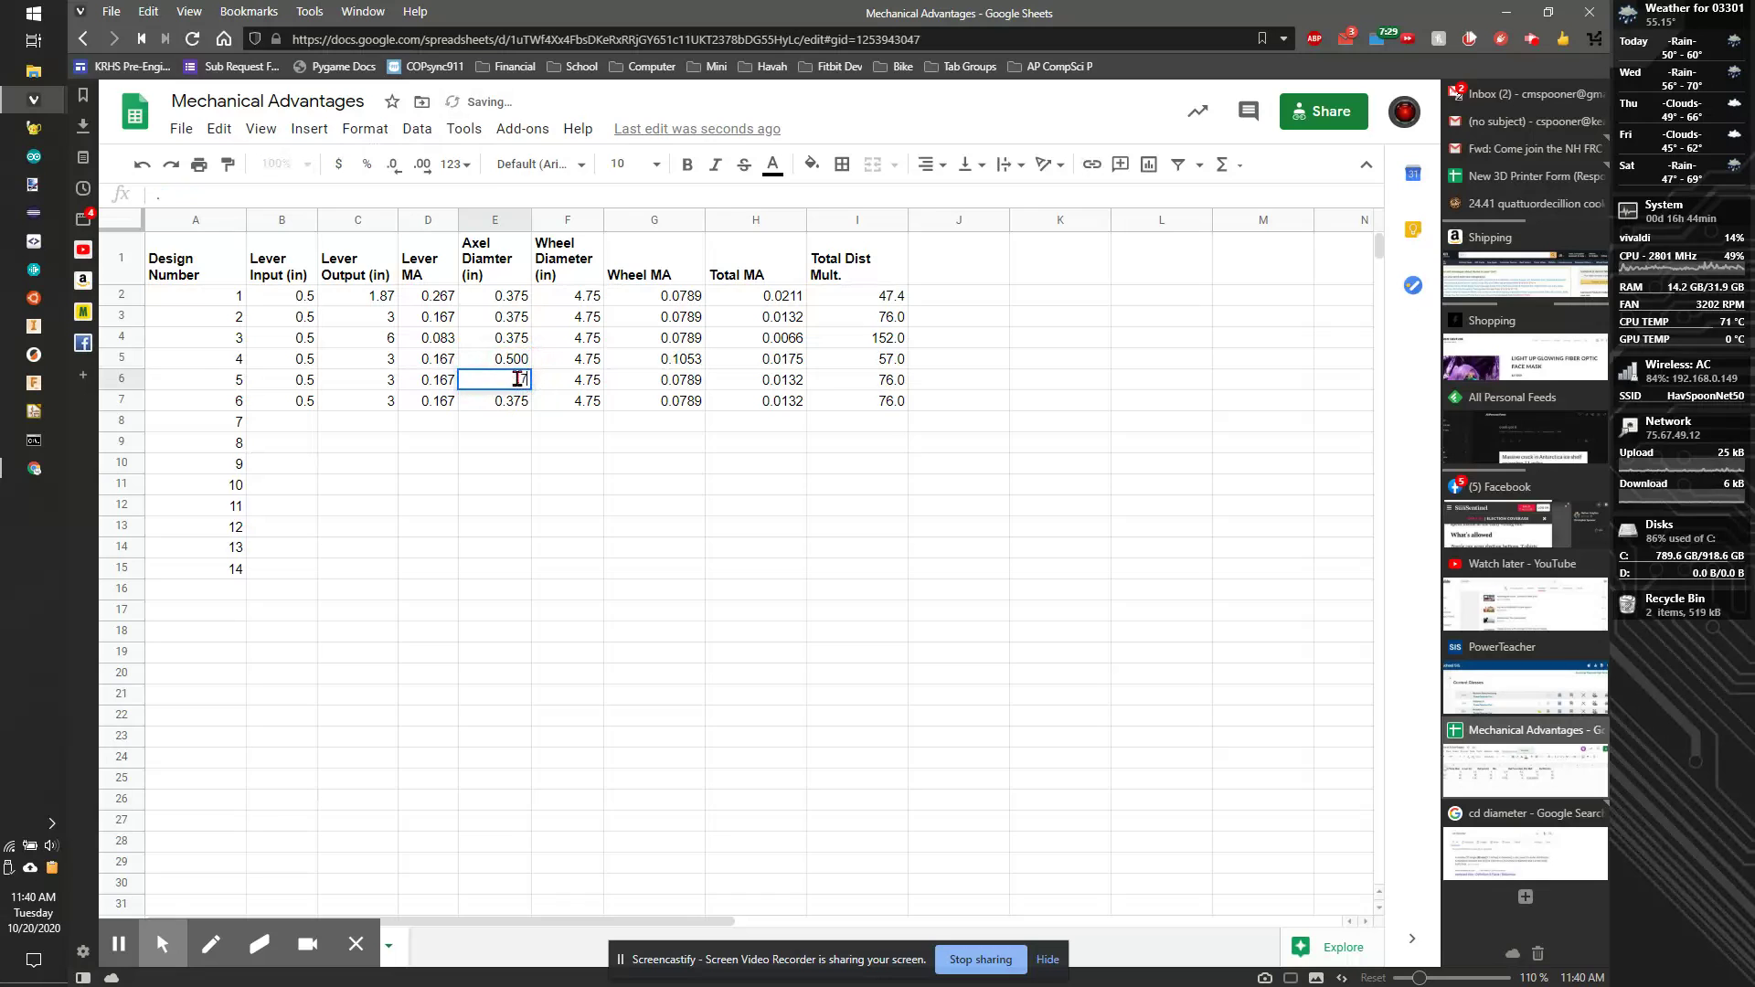
key("Return")
type("1")
key("Return")
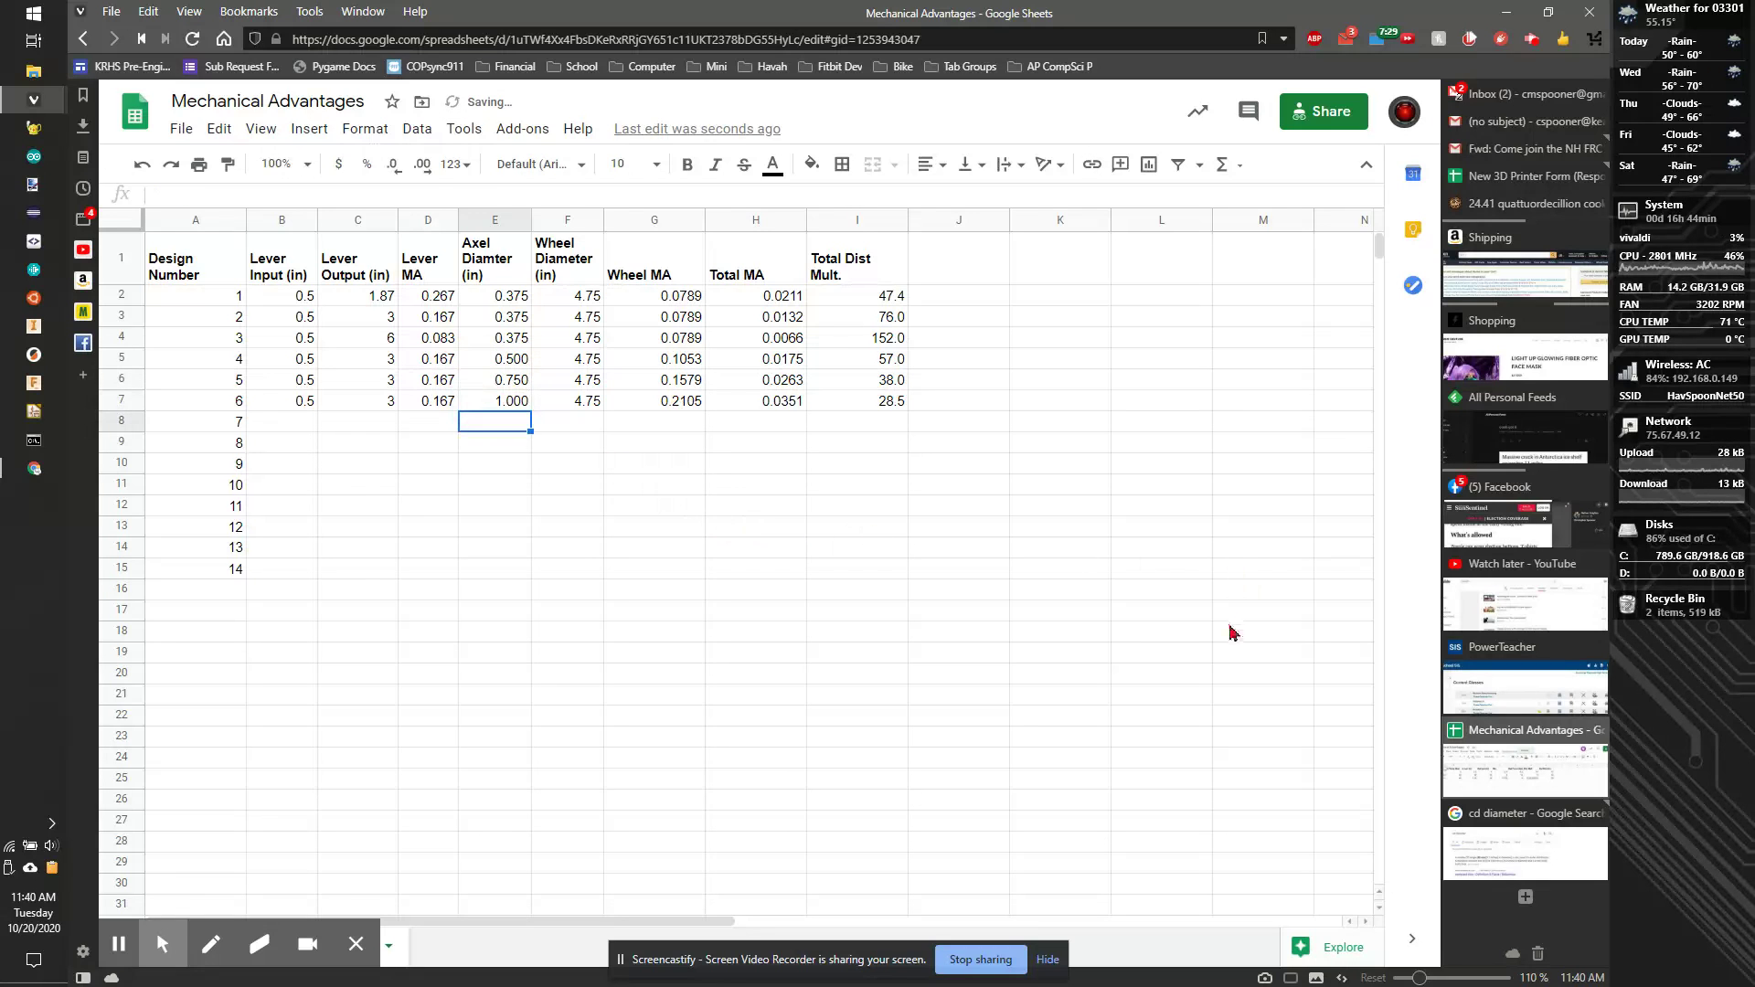
Switch to the Google search page and search for "record diameter".
left_click(1525, 815)
double_click(289, 122)
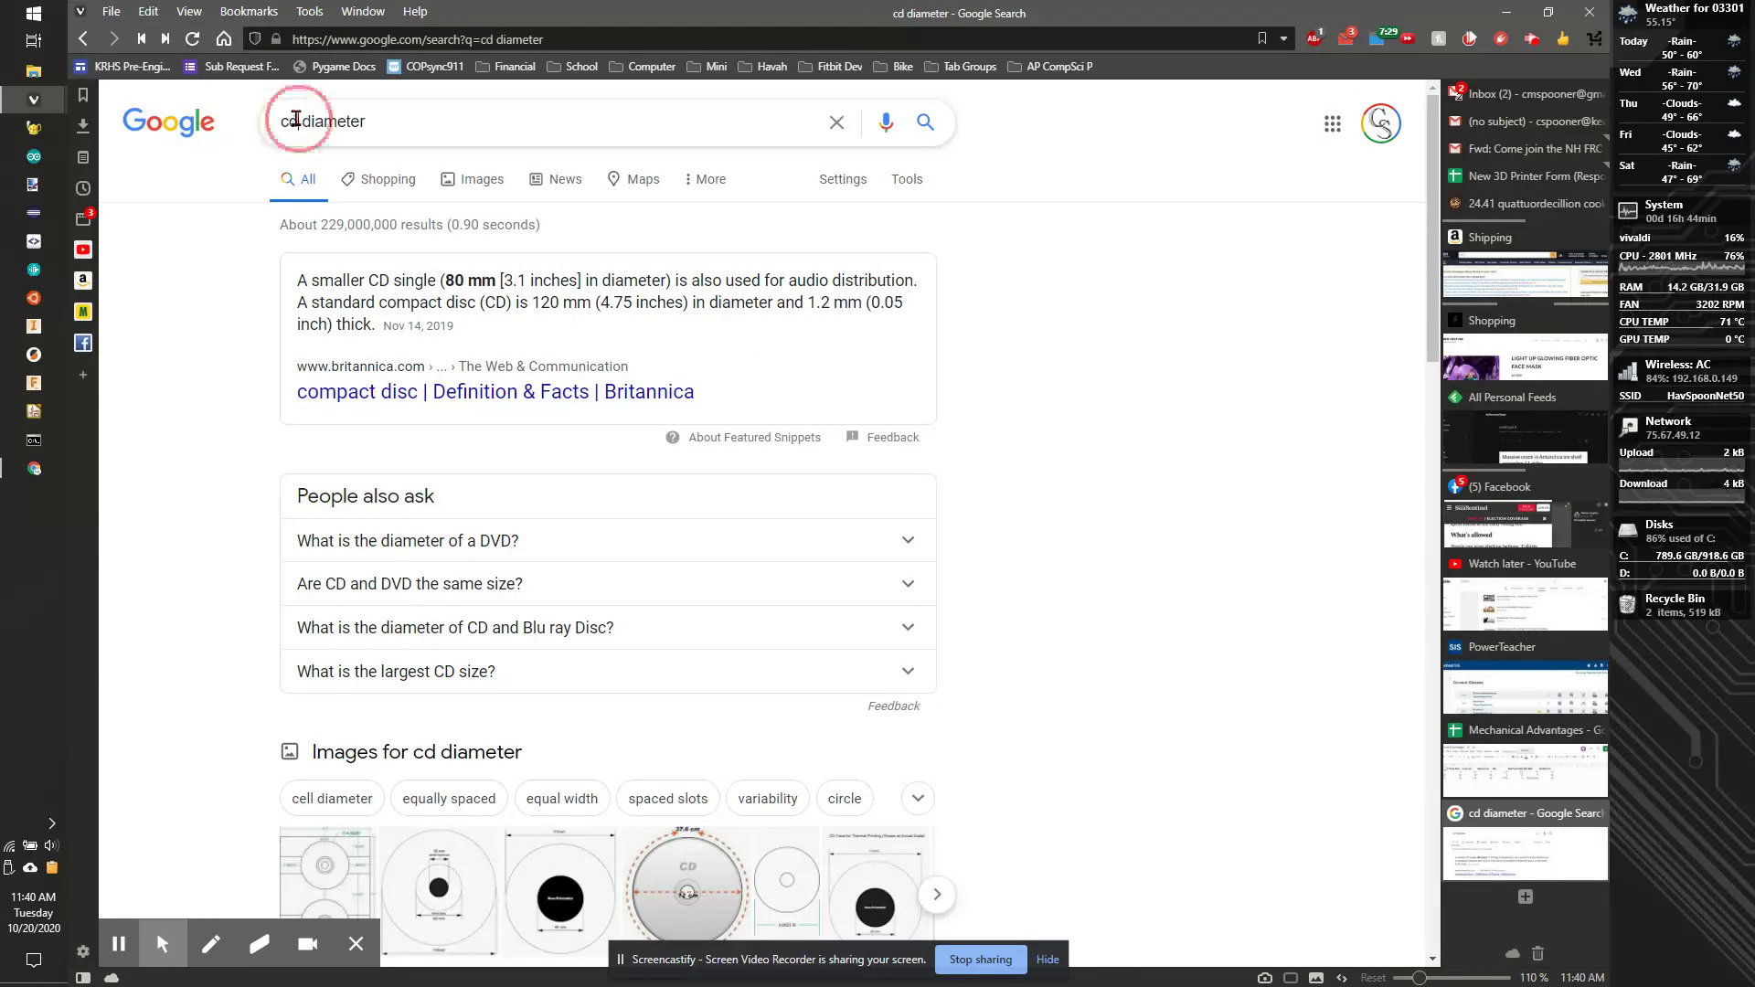
type("redord")
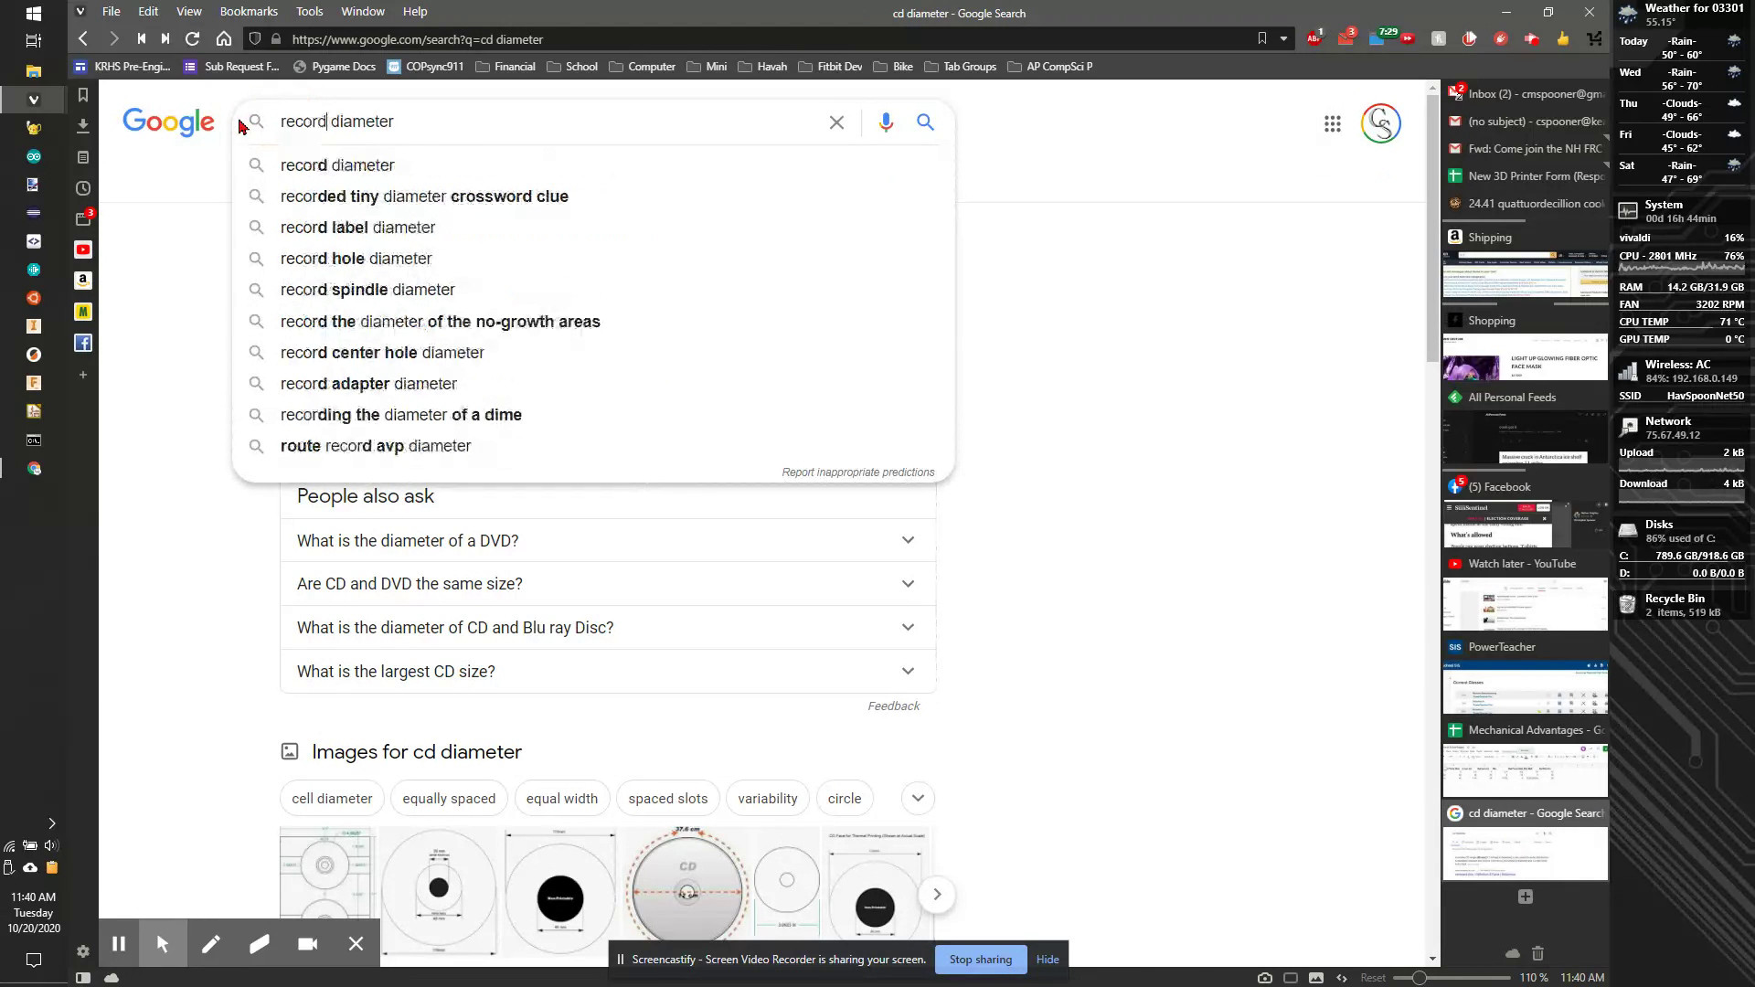
key("Return")
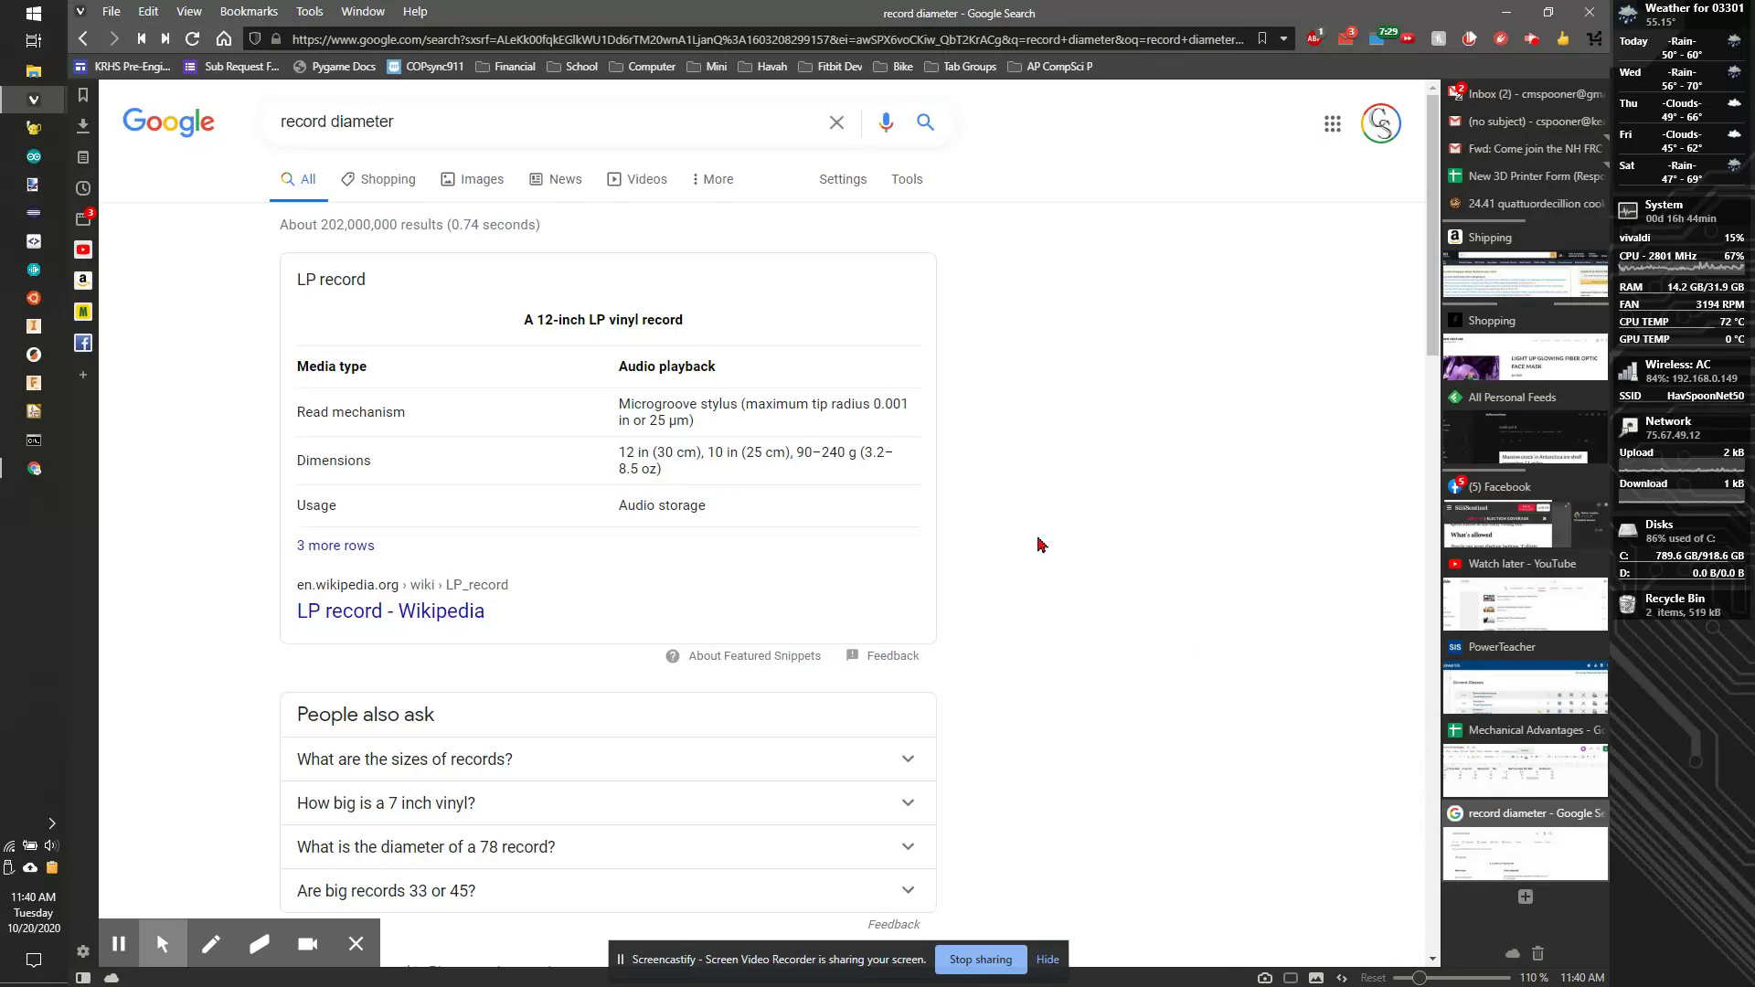
Return to the Mechanical Advantages spreadsheet and copy the data of designs 4 to 6 to designs 7 to 9, starting at B8.
left_click(1544, 758)
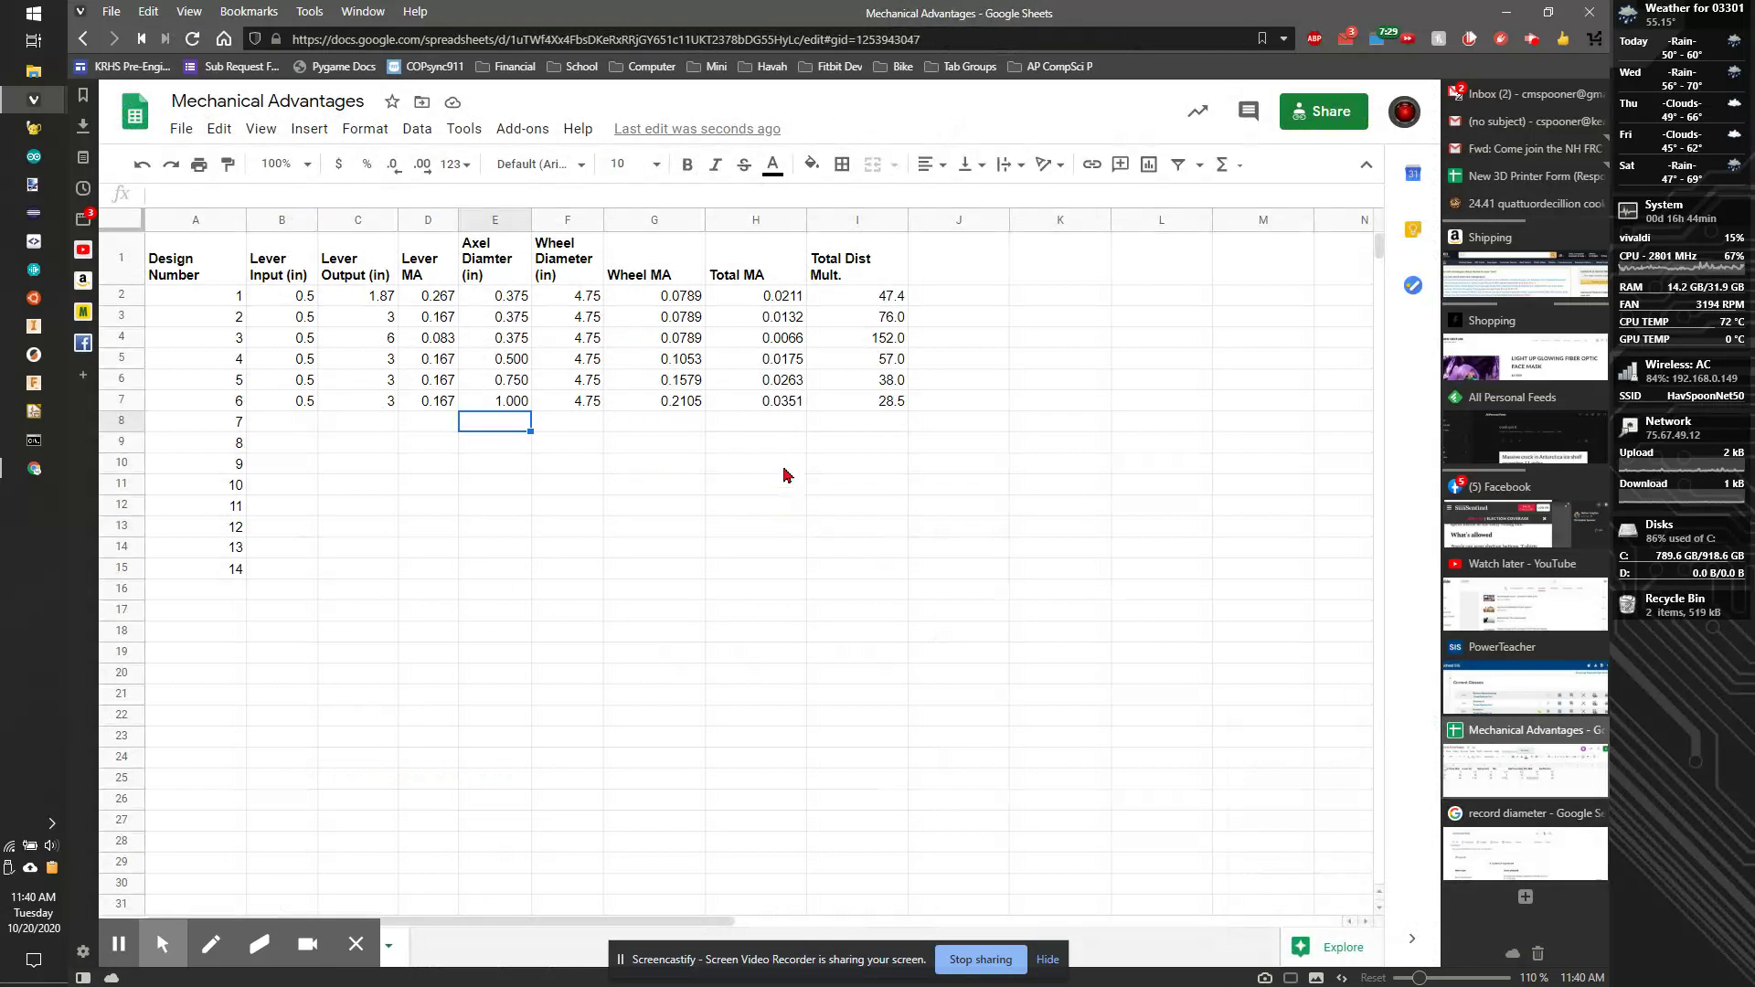
left_click(562, 427)
left_click_drag(288, 367, 884, 420)
key("ctrl+c")
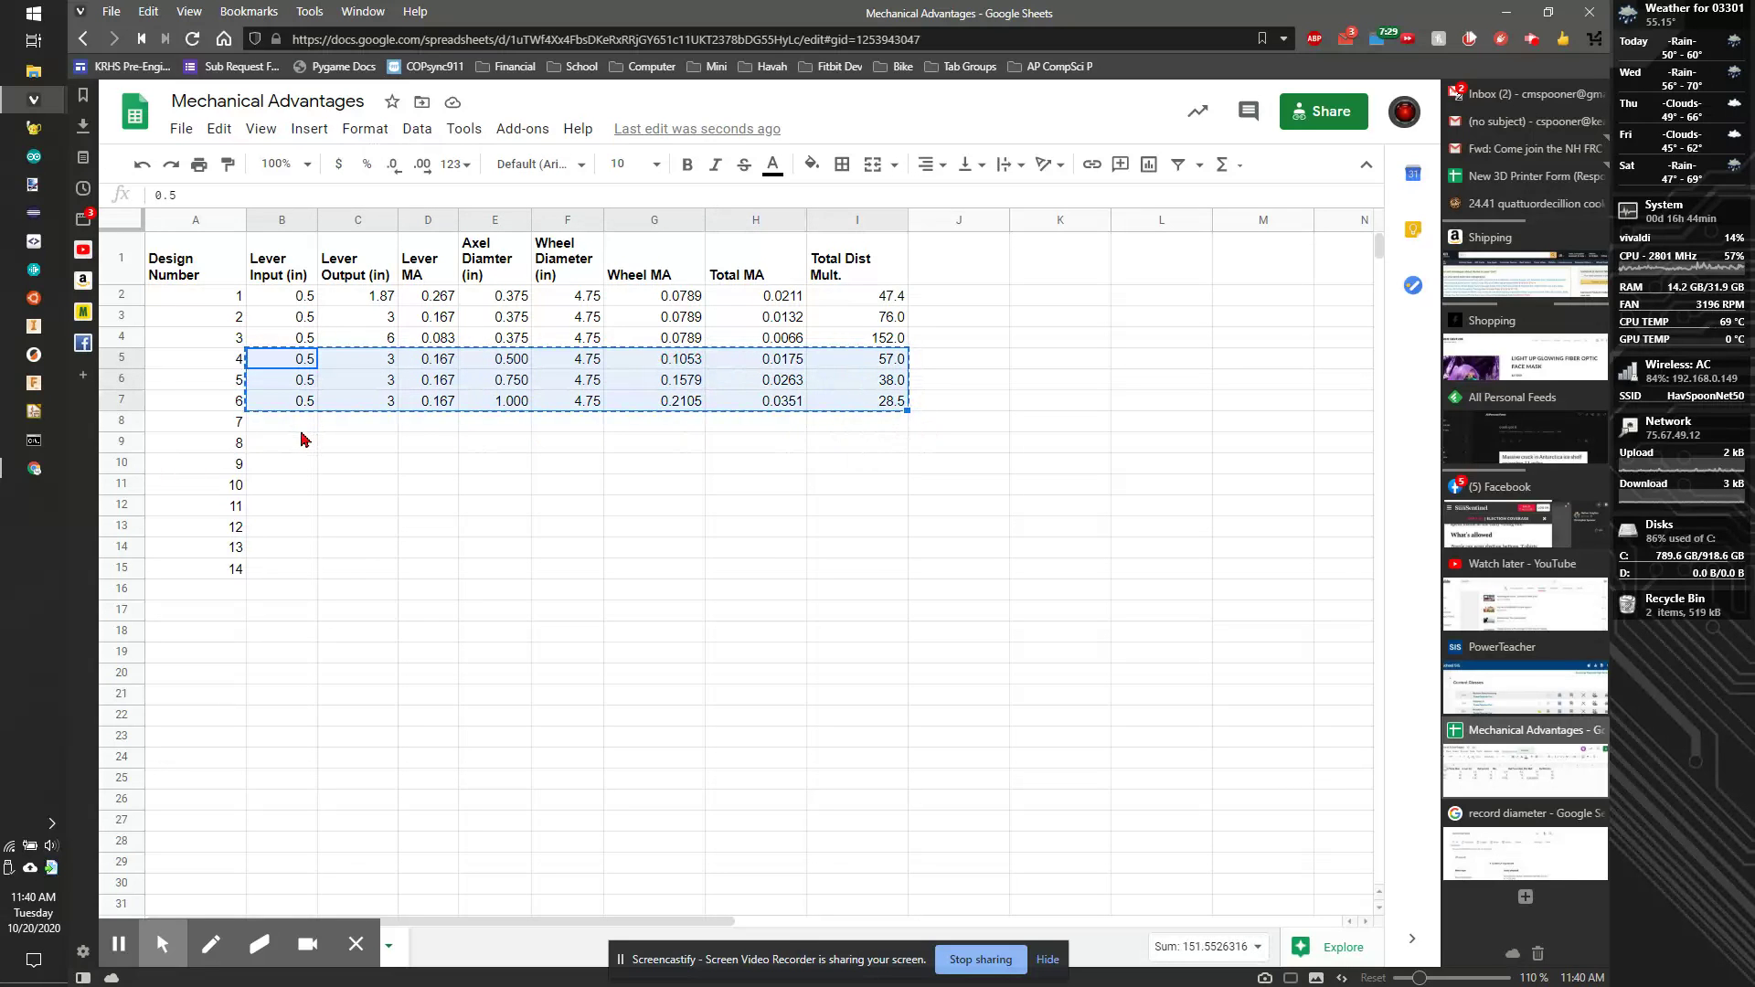
left_click(294, 422)
key("ctrl+v")
Set the wheel diameters of designs 7 to 9 in F8:F10 to 12.
left_click(578, 424)
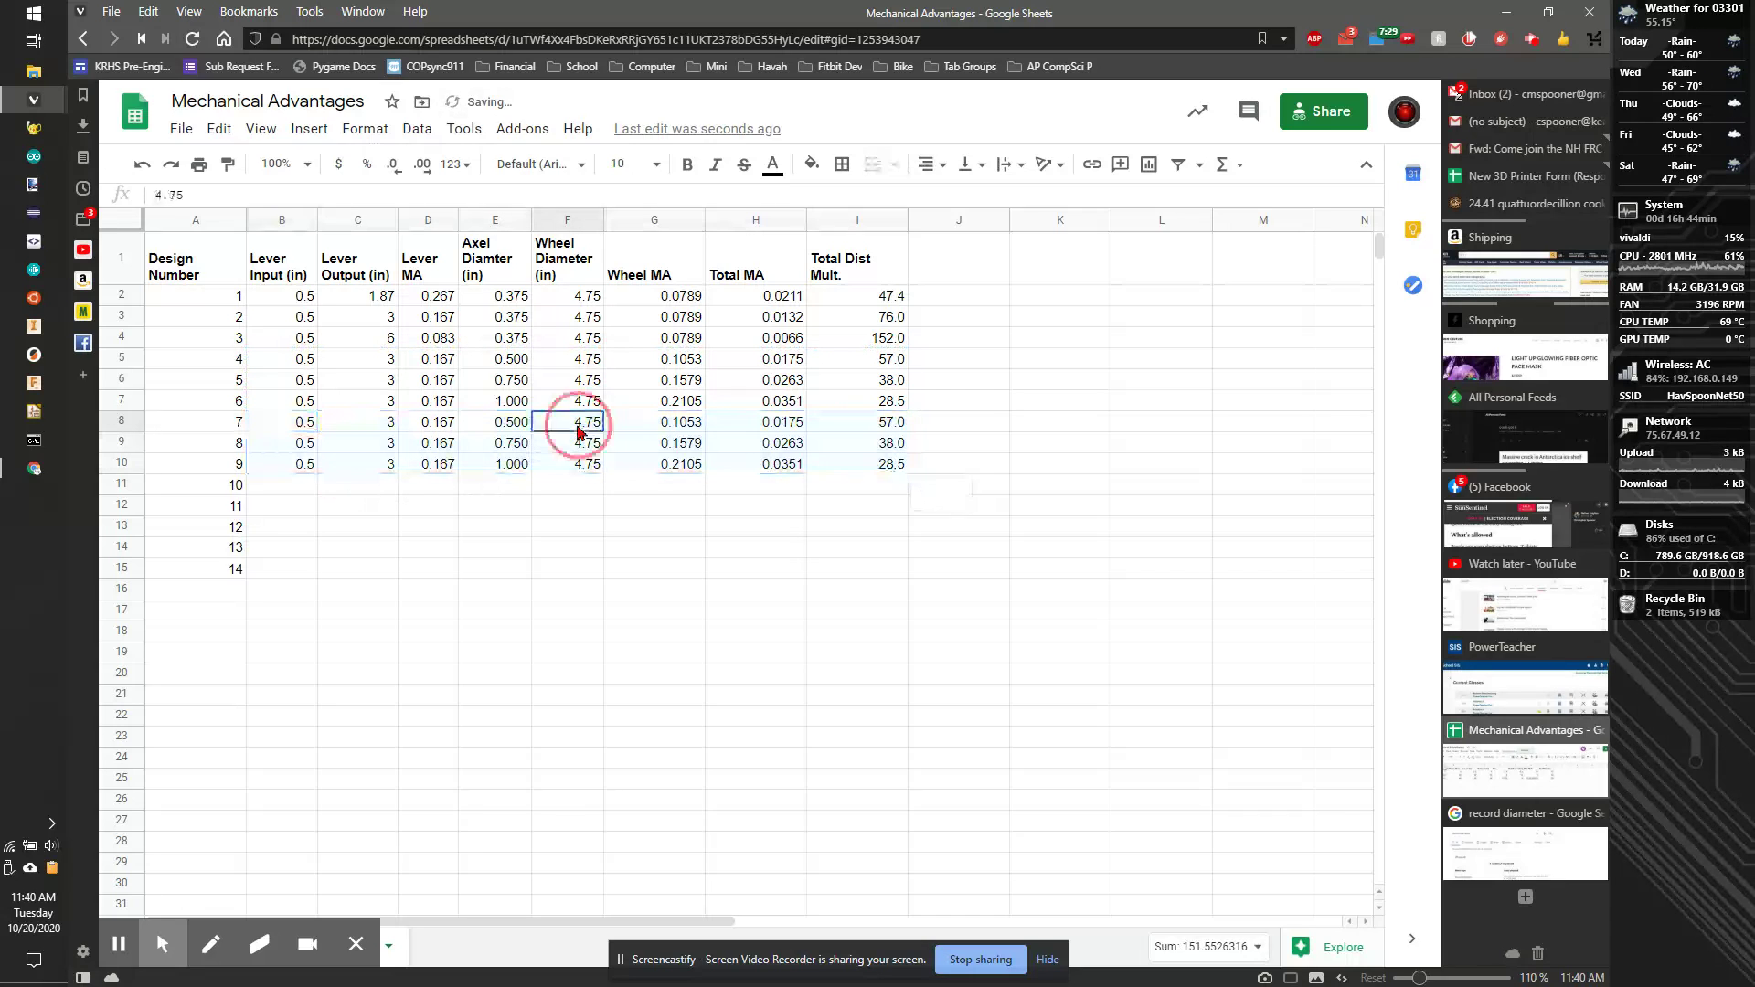
type("12")
key("Return")
type("12")
key("Return")
type("12")
key("Return")
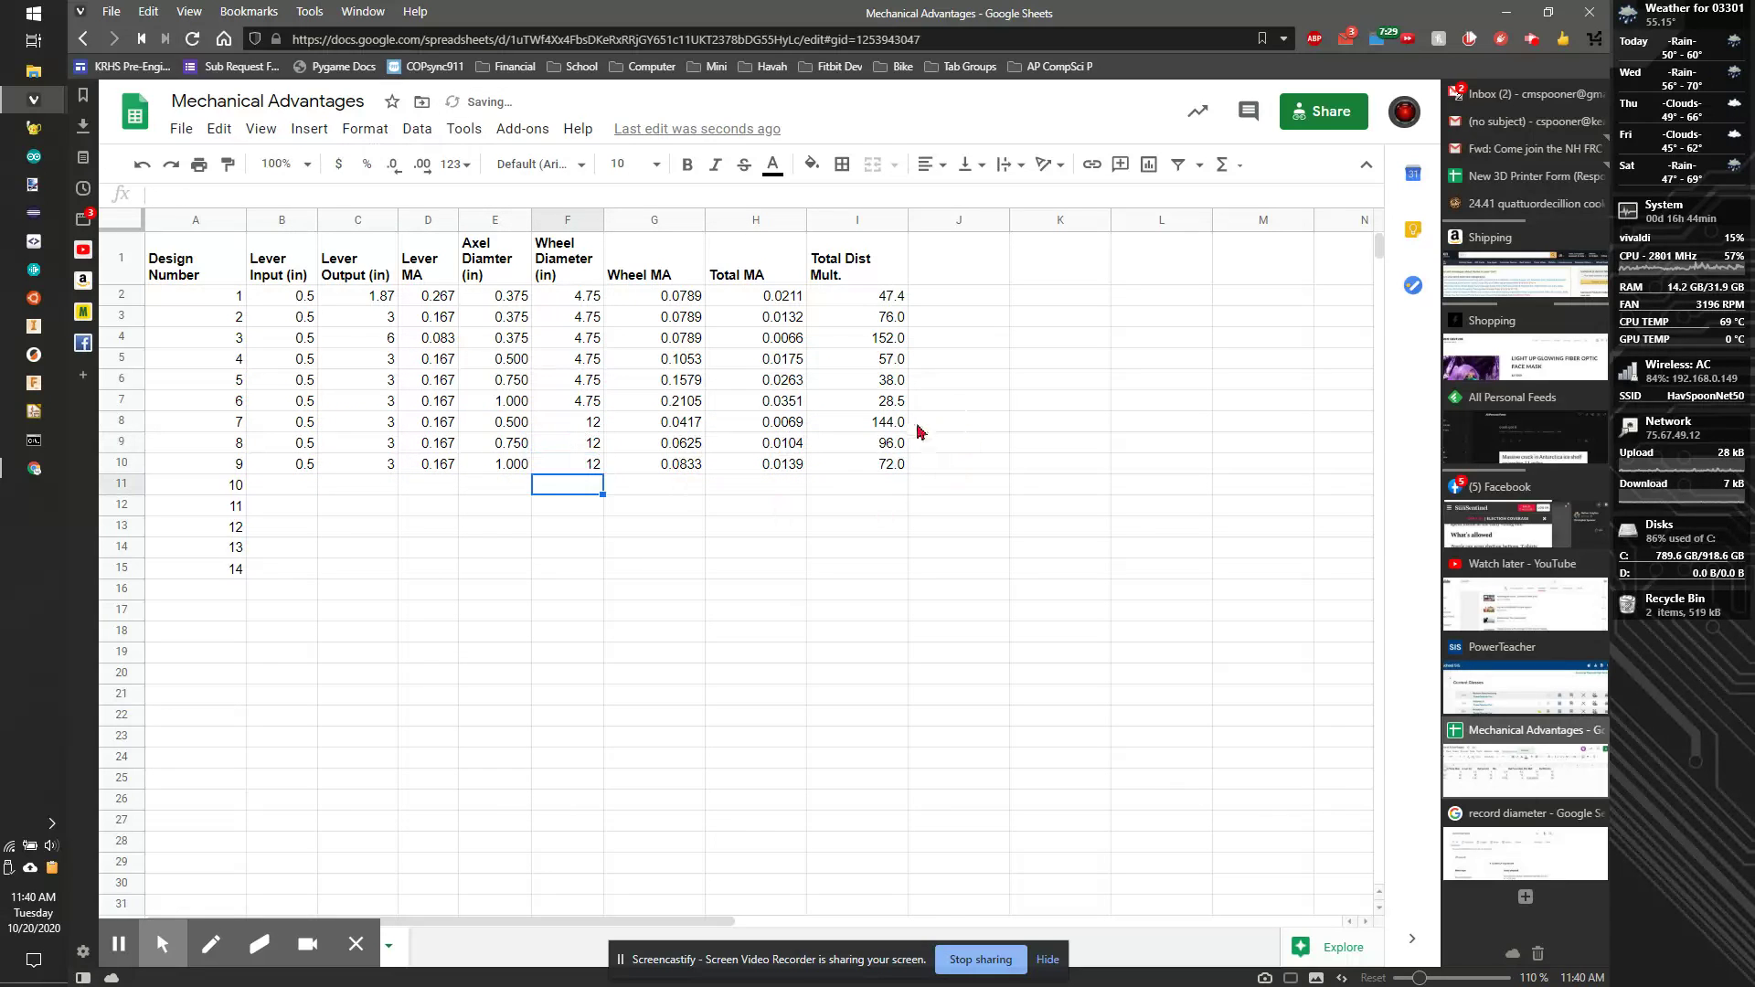
Freeze the header row and the Design Number column.
left_click(886, 448)
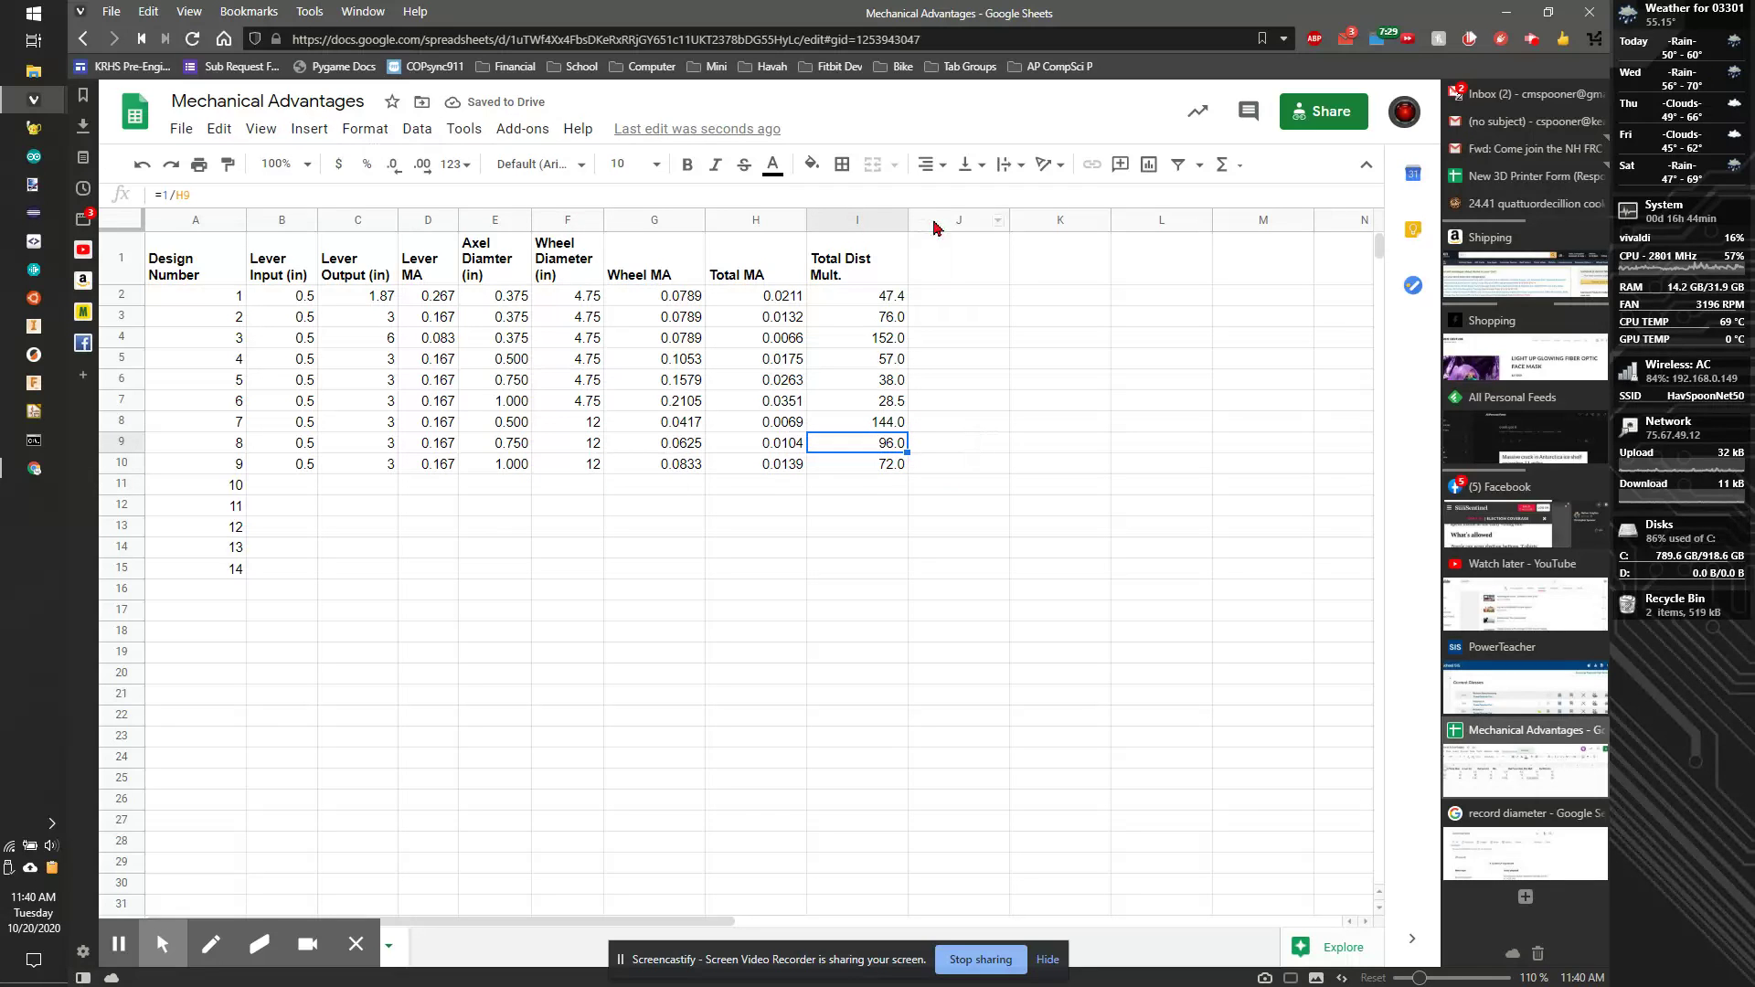
left_click(946, 268)
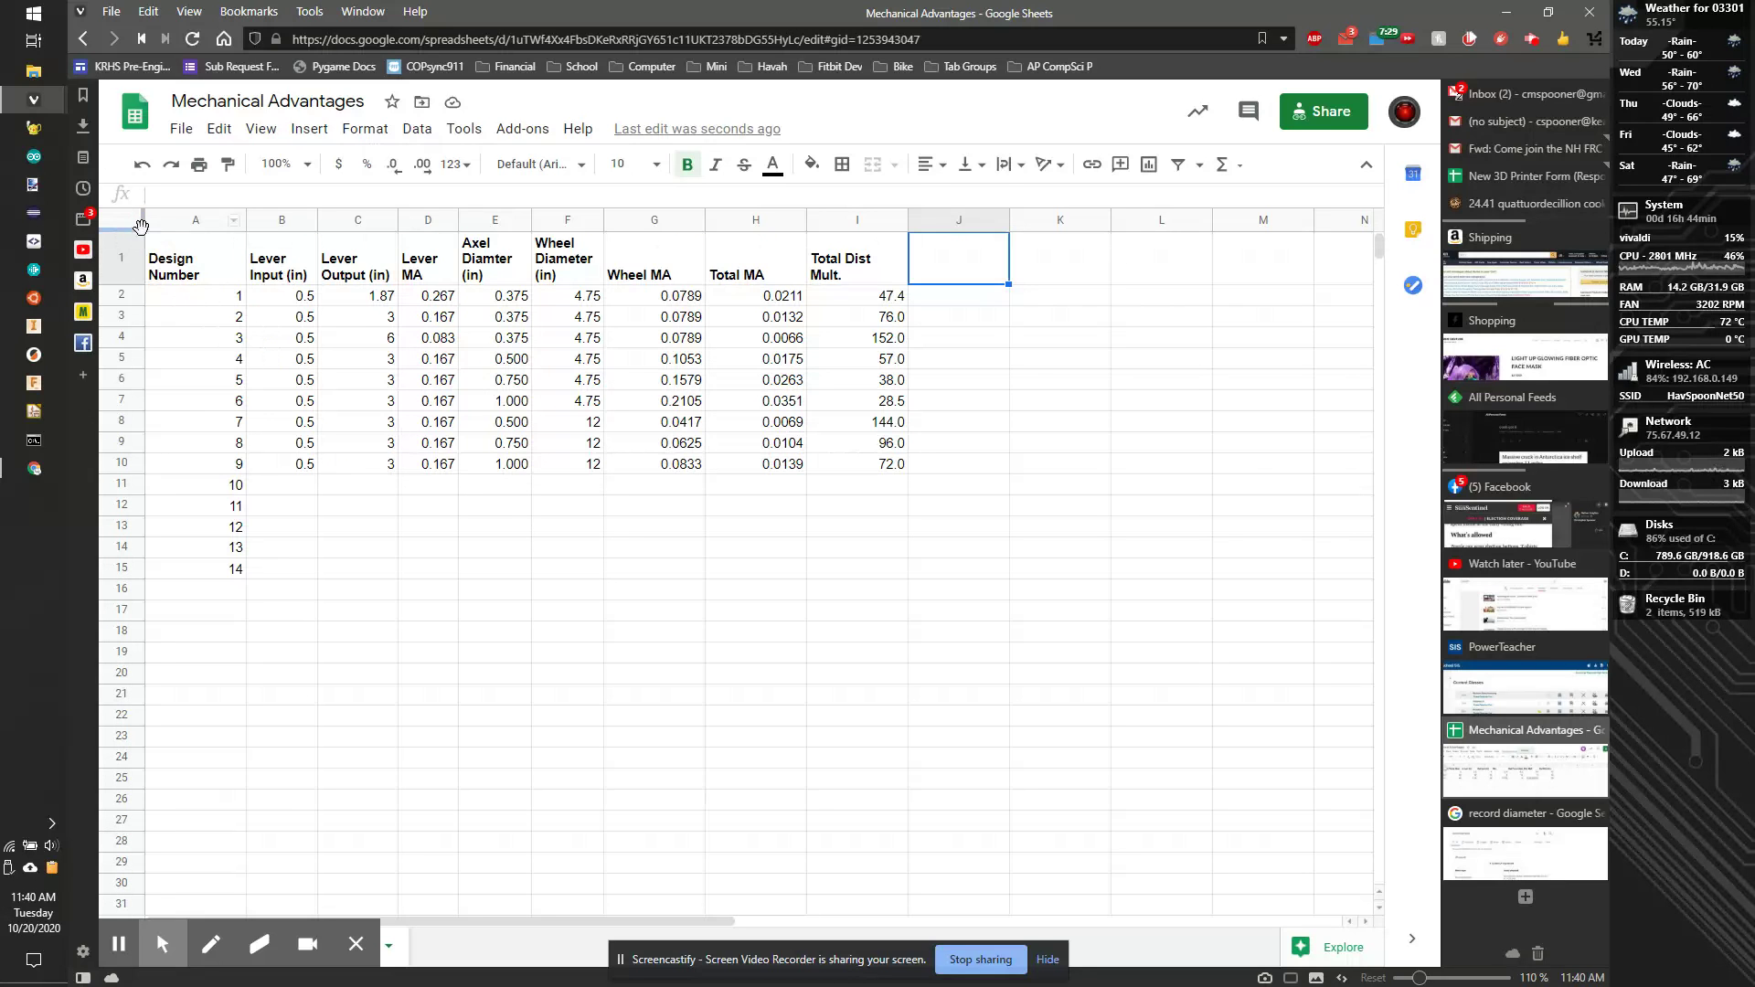
left_click_drag(119, 227, 118, 265)
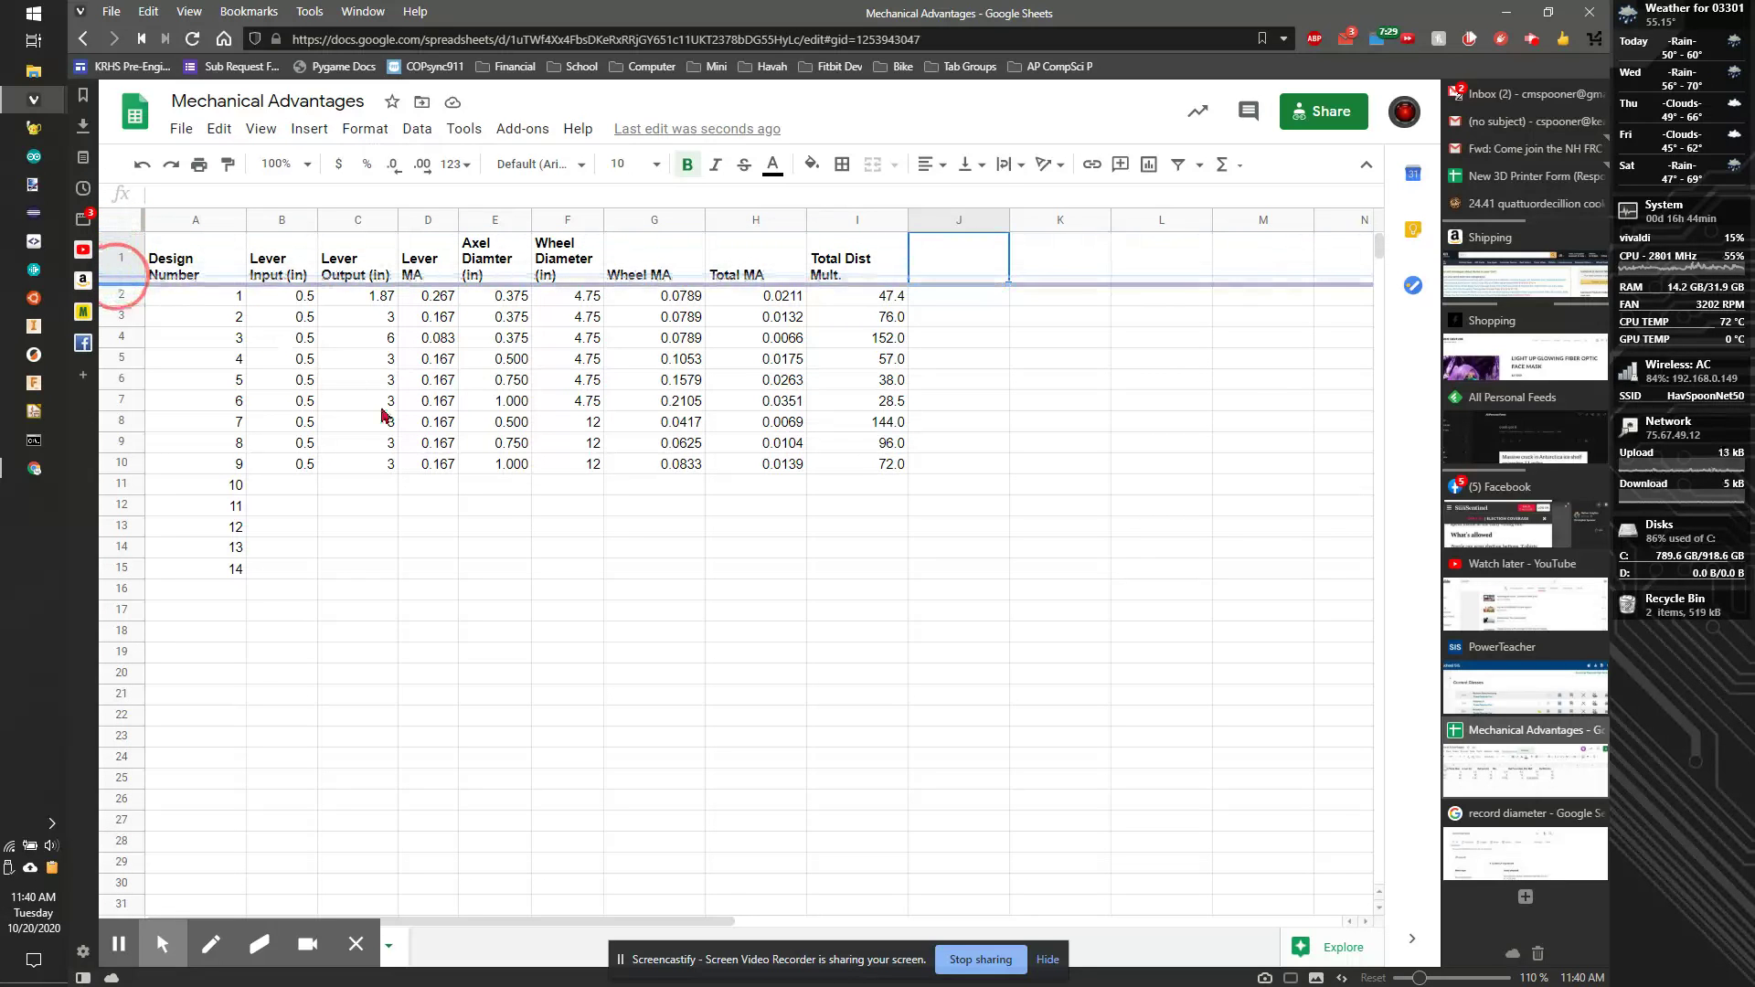
left_click_drag(144, 215, 248, 218)
left_click(799, 406)
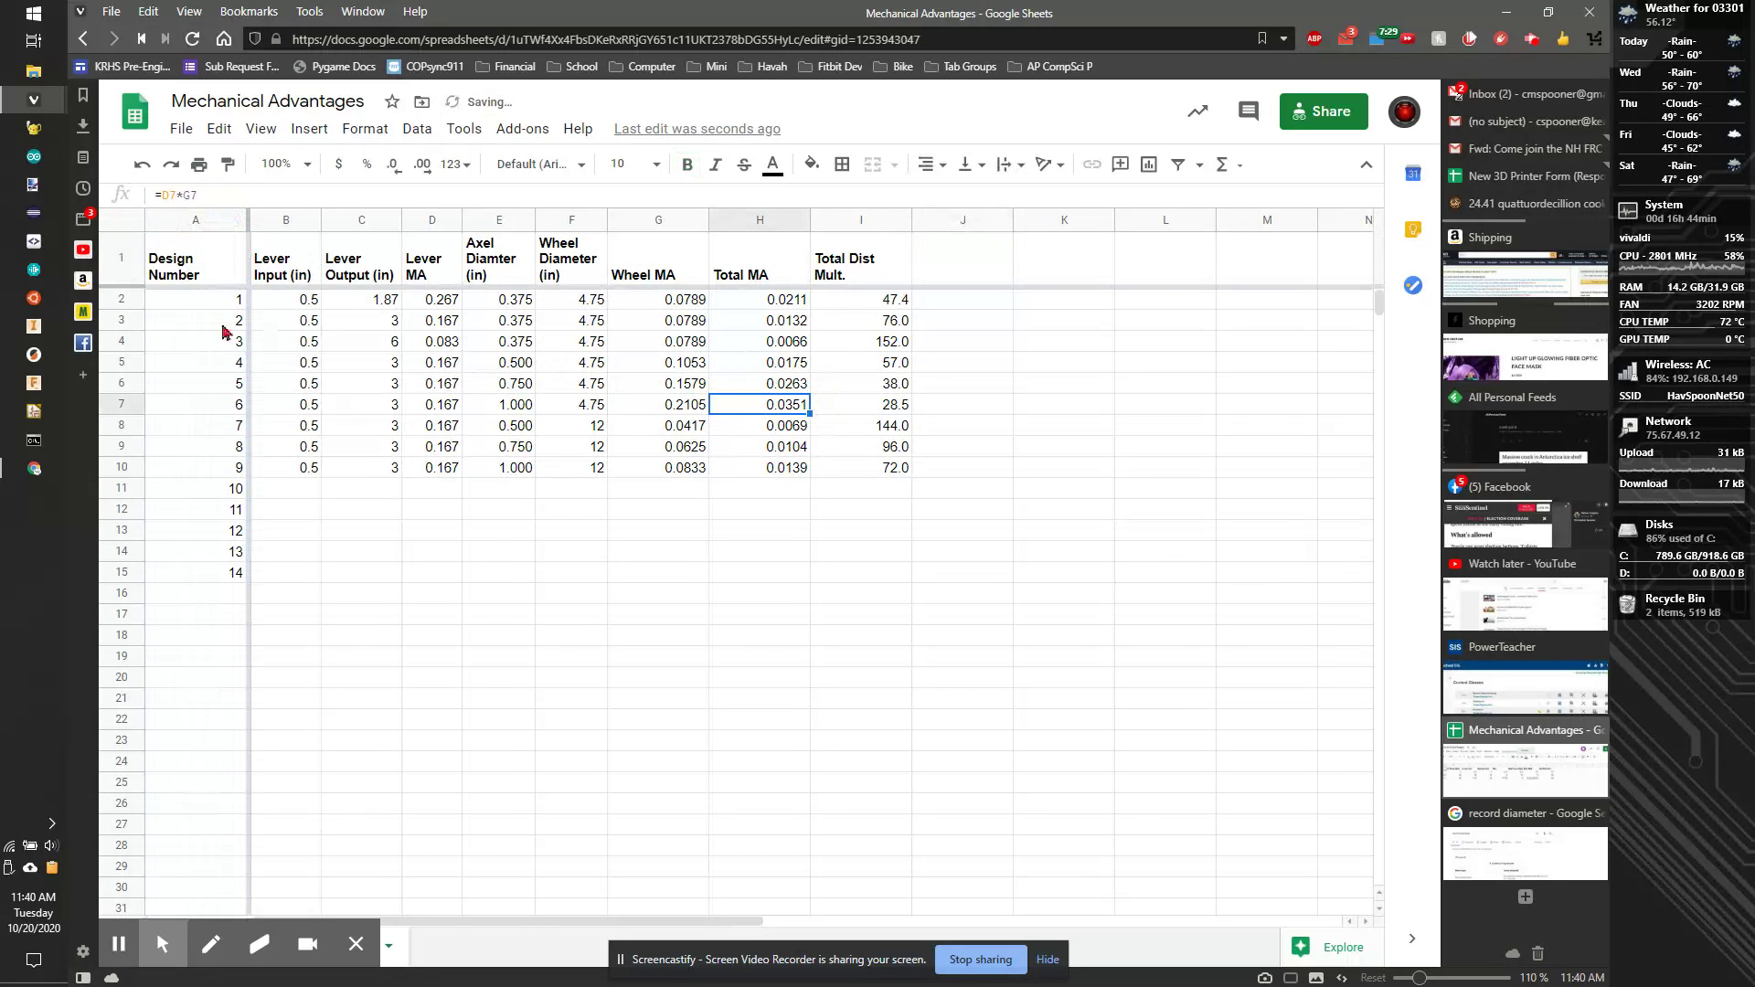
Move the Total MA and Total Dist Mult. cells from H1:I10 into two new columns inserted before Design Number.
left_click(782, 274)
left_click_drag(806, 277, 833, 442)
key("ctrl+c")
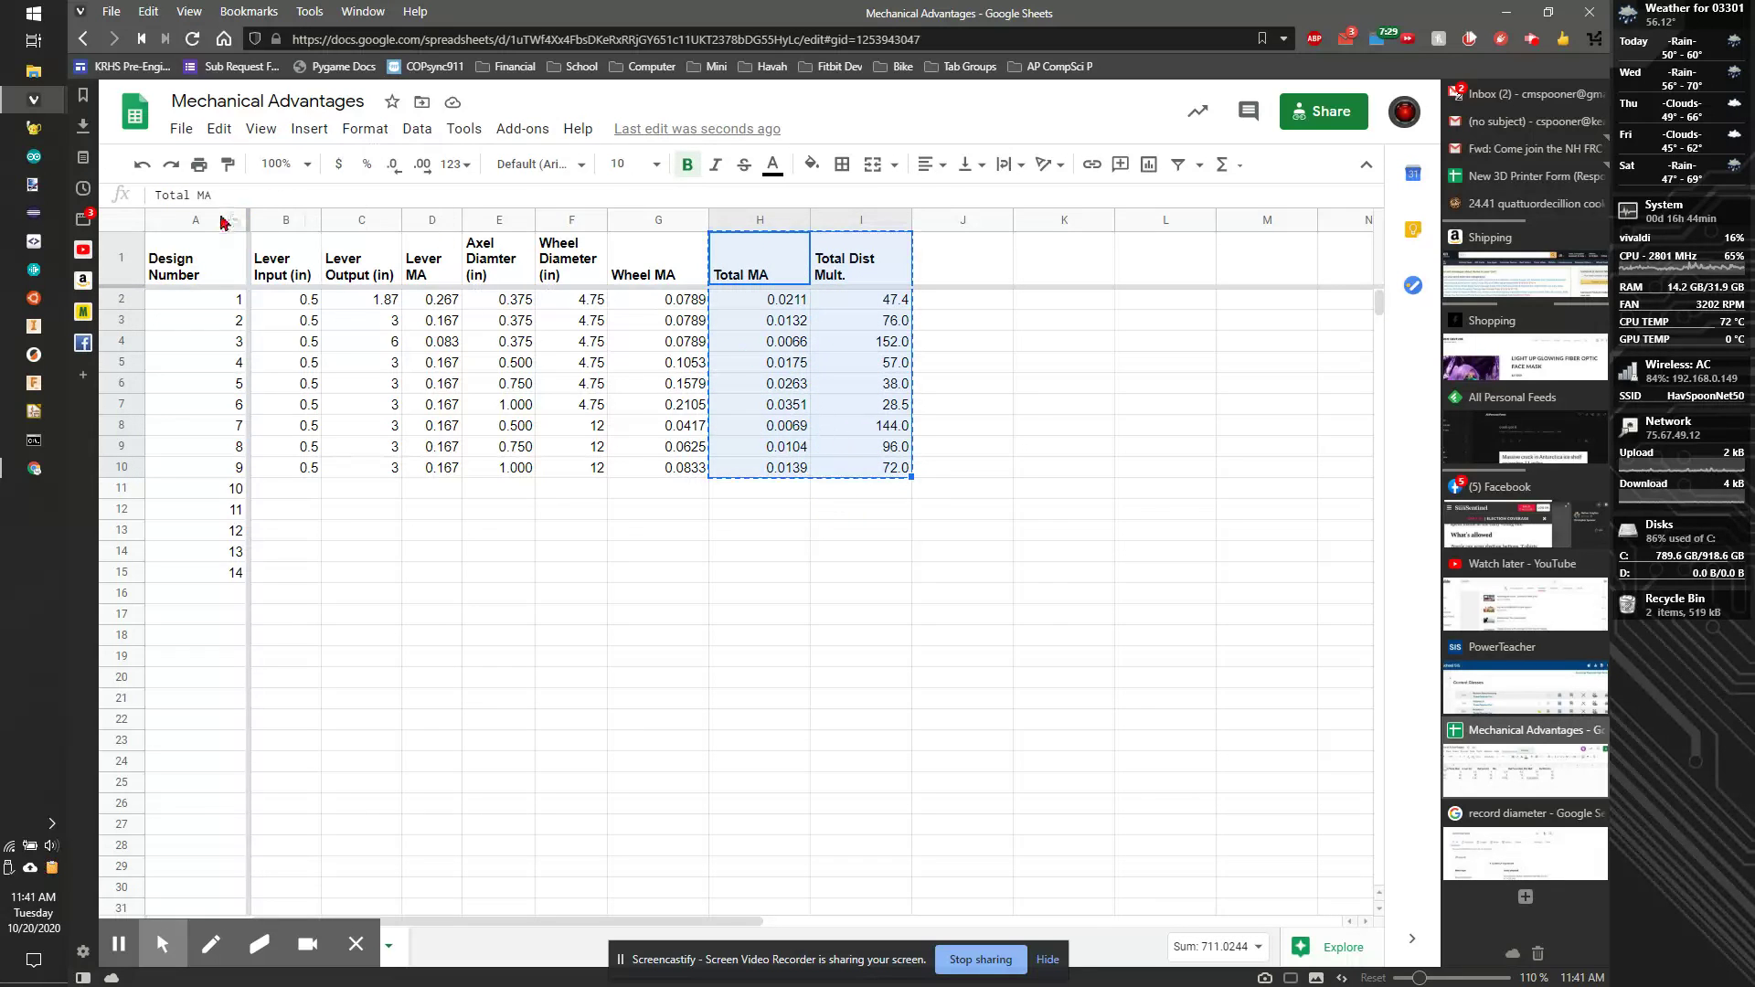
right_click(222, 224)
left_click(330, 382)
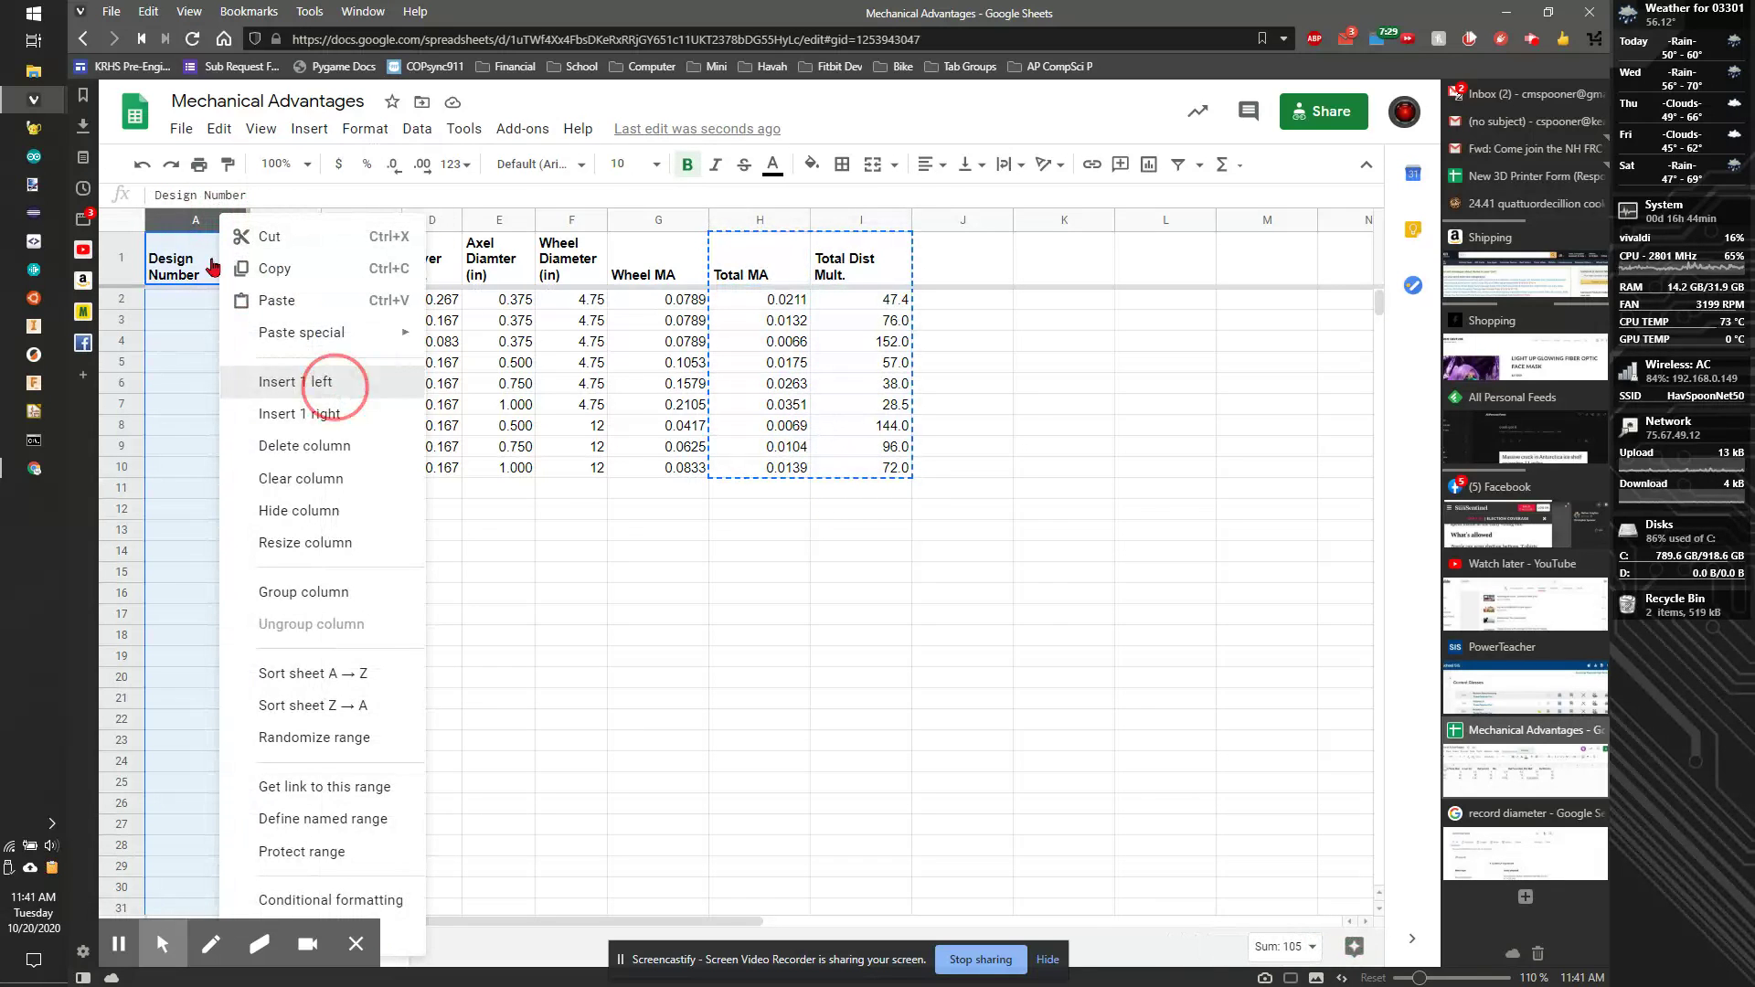
right_click(180, 223)
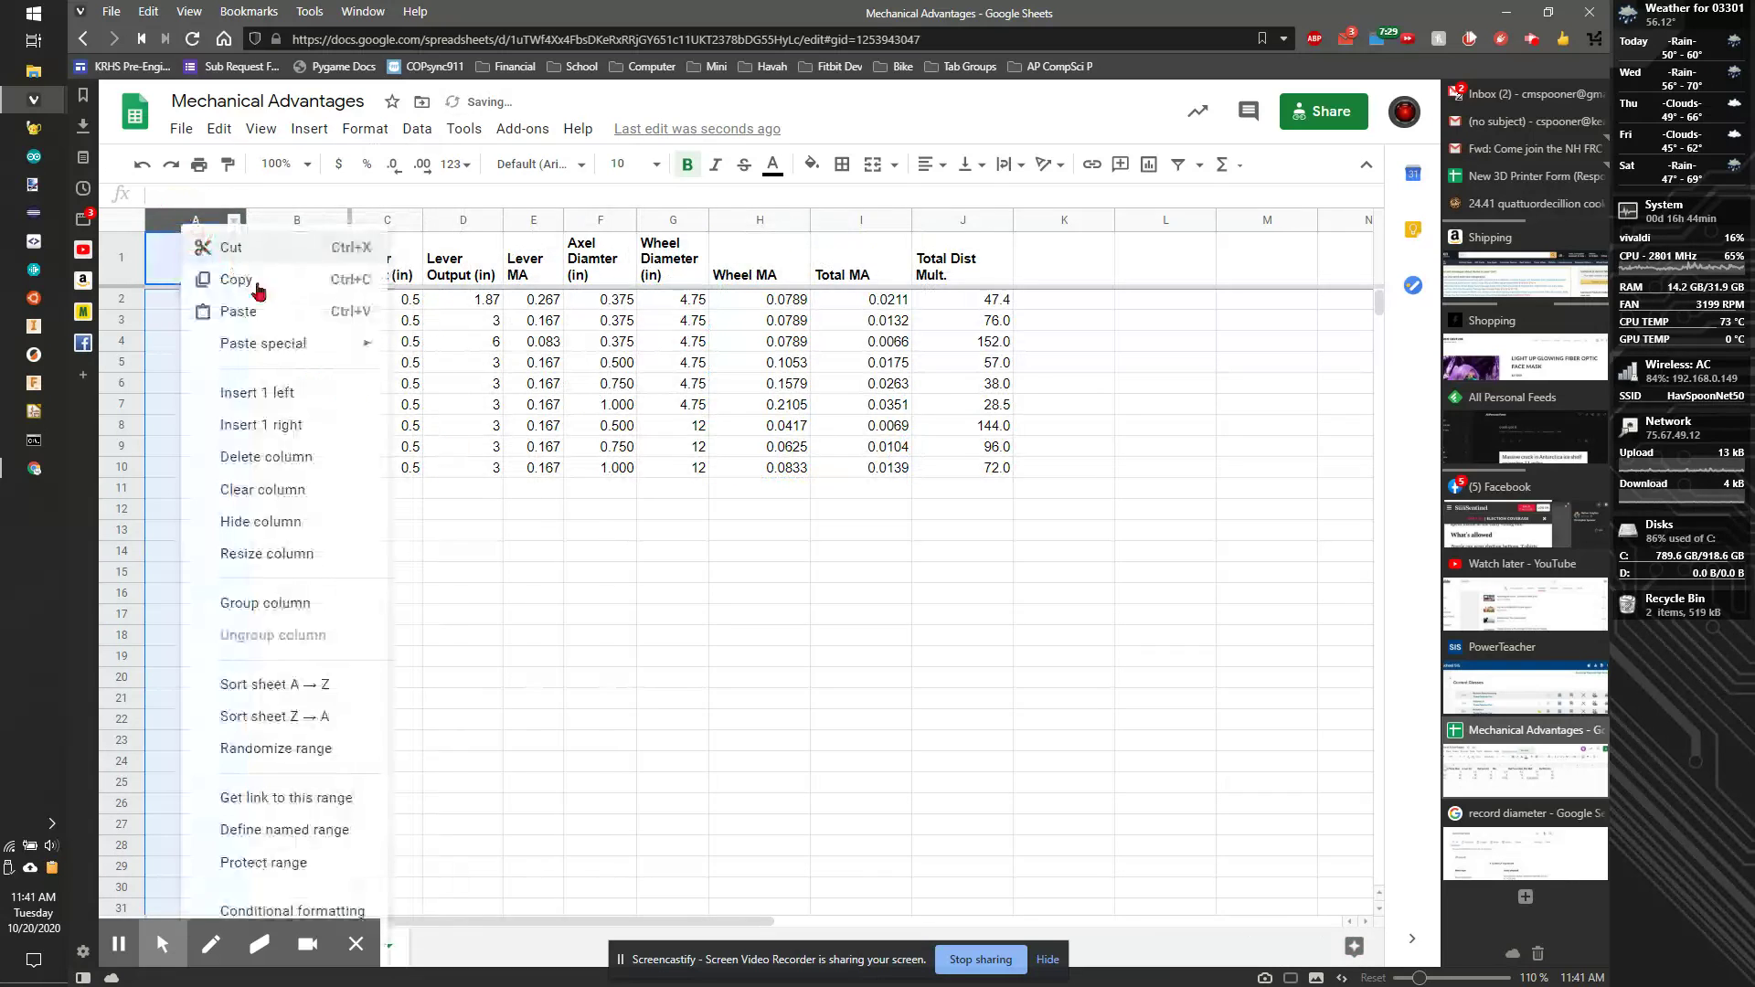
left_click(274, 390)
left_click(233, 270)
key("ctrl+v")
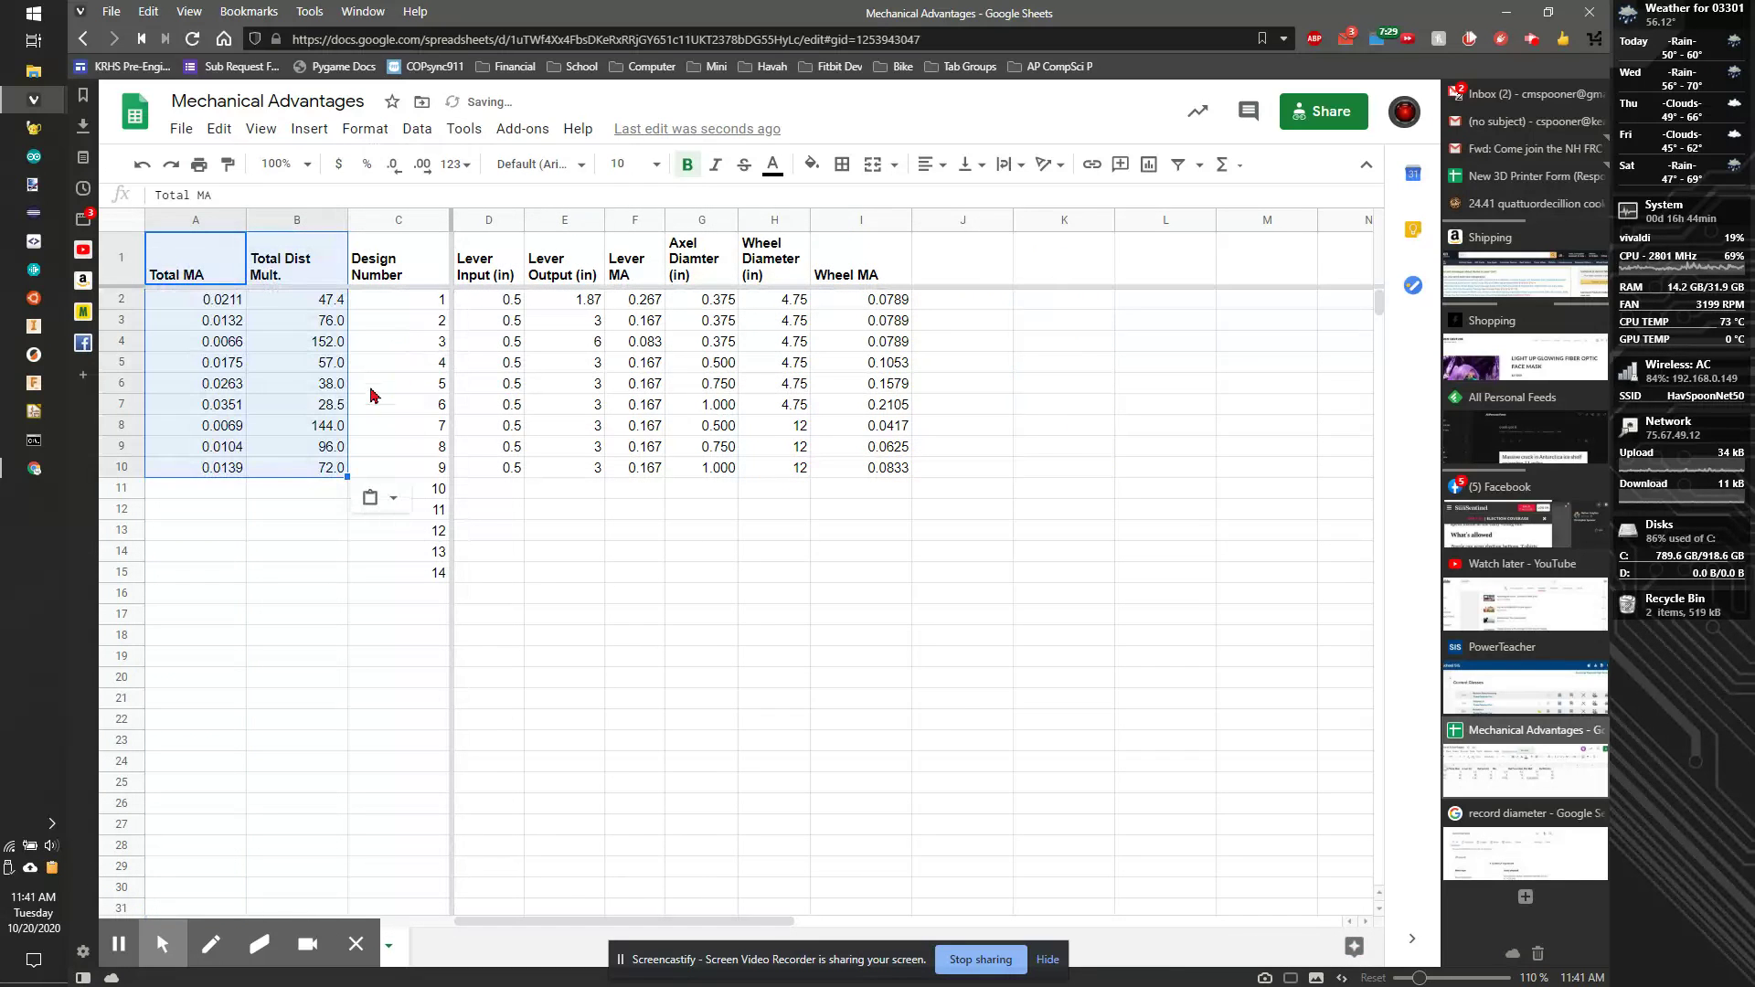
left_click(638, 536)
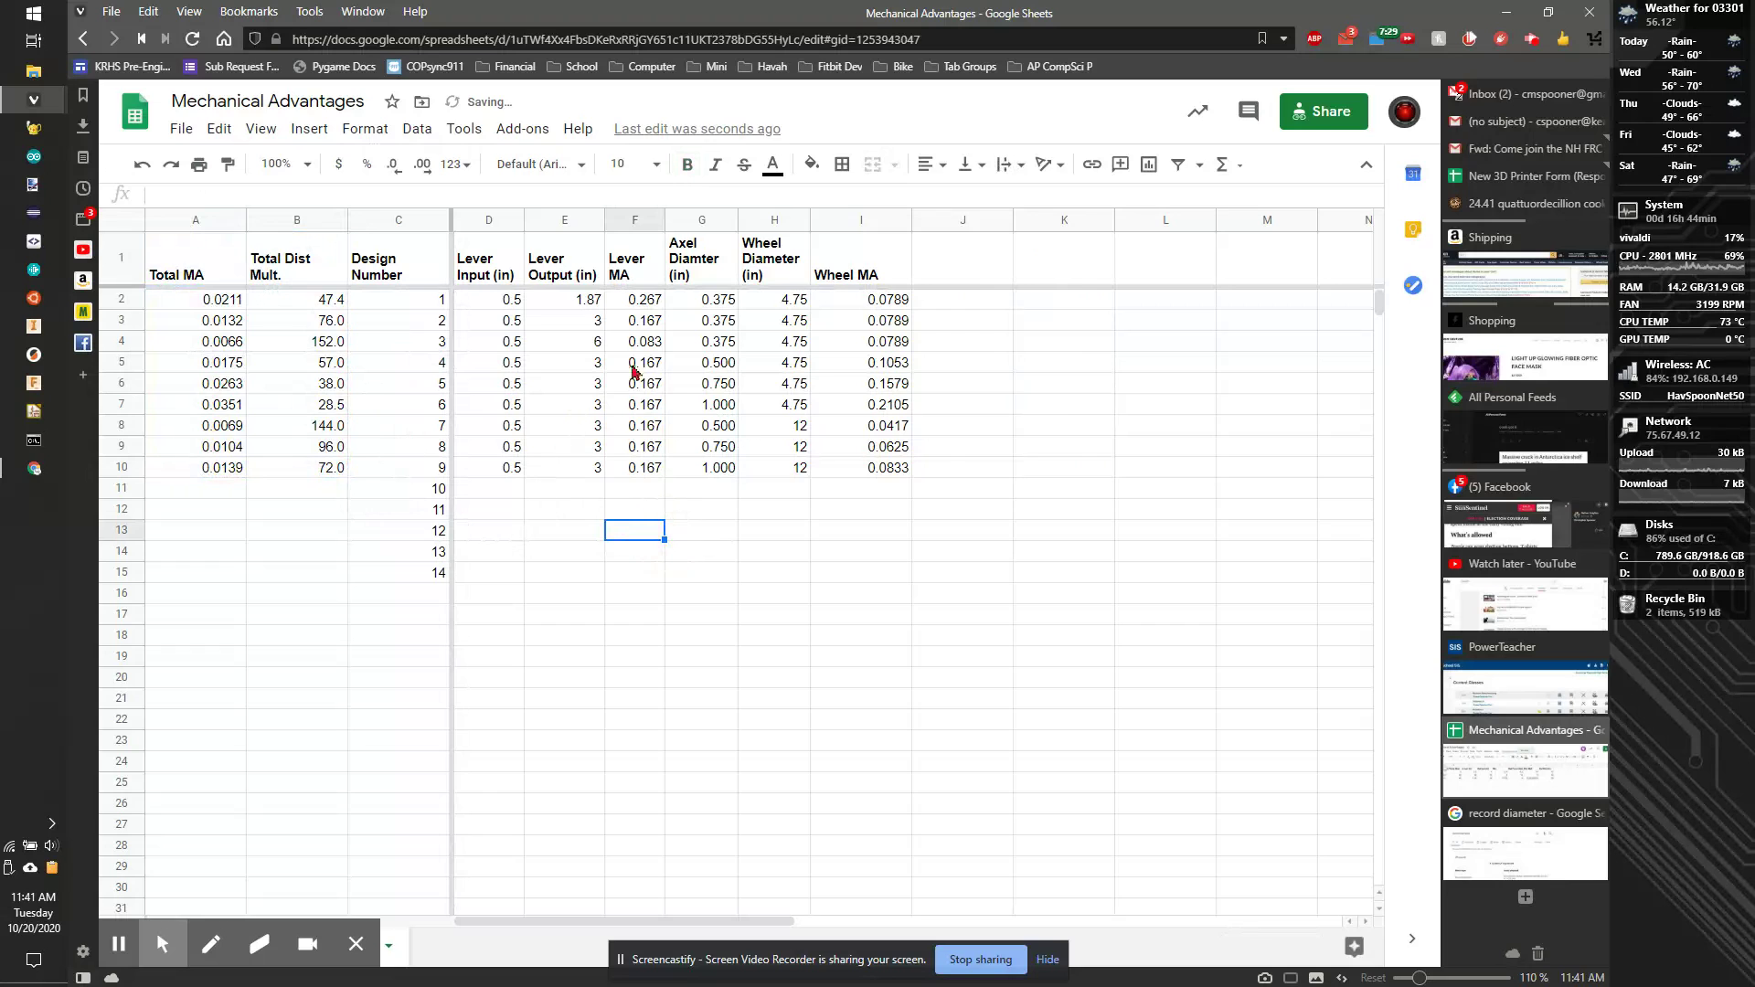
Check the formula of the first design's moved Total MA in A2.
left_click_drag(740, 924, 583, 939)
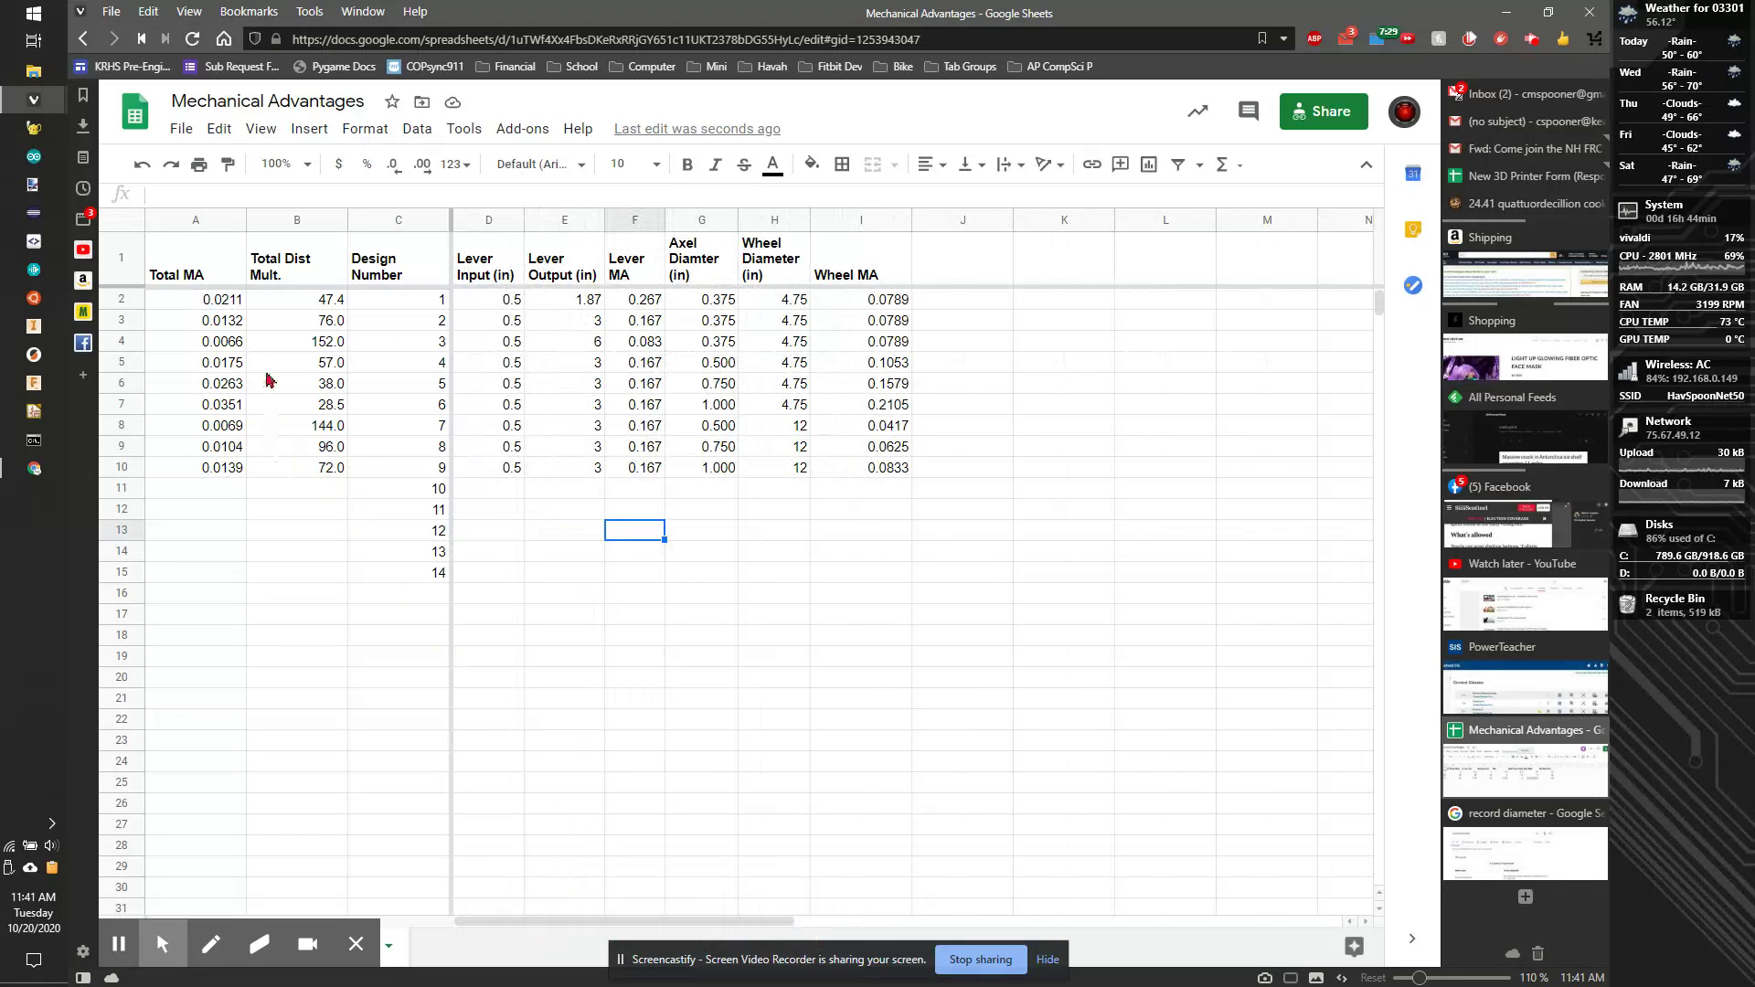
left_click(225, 298)
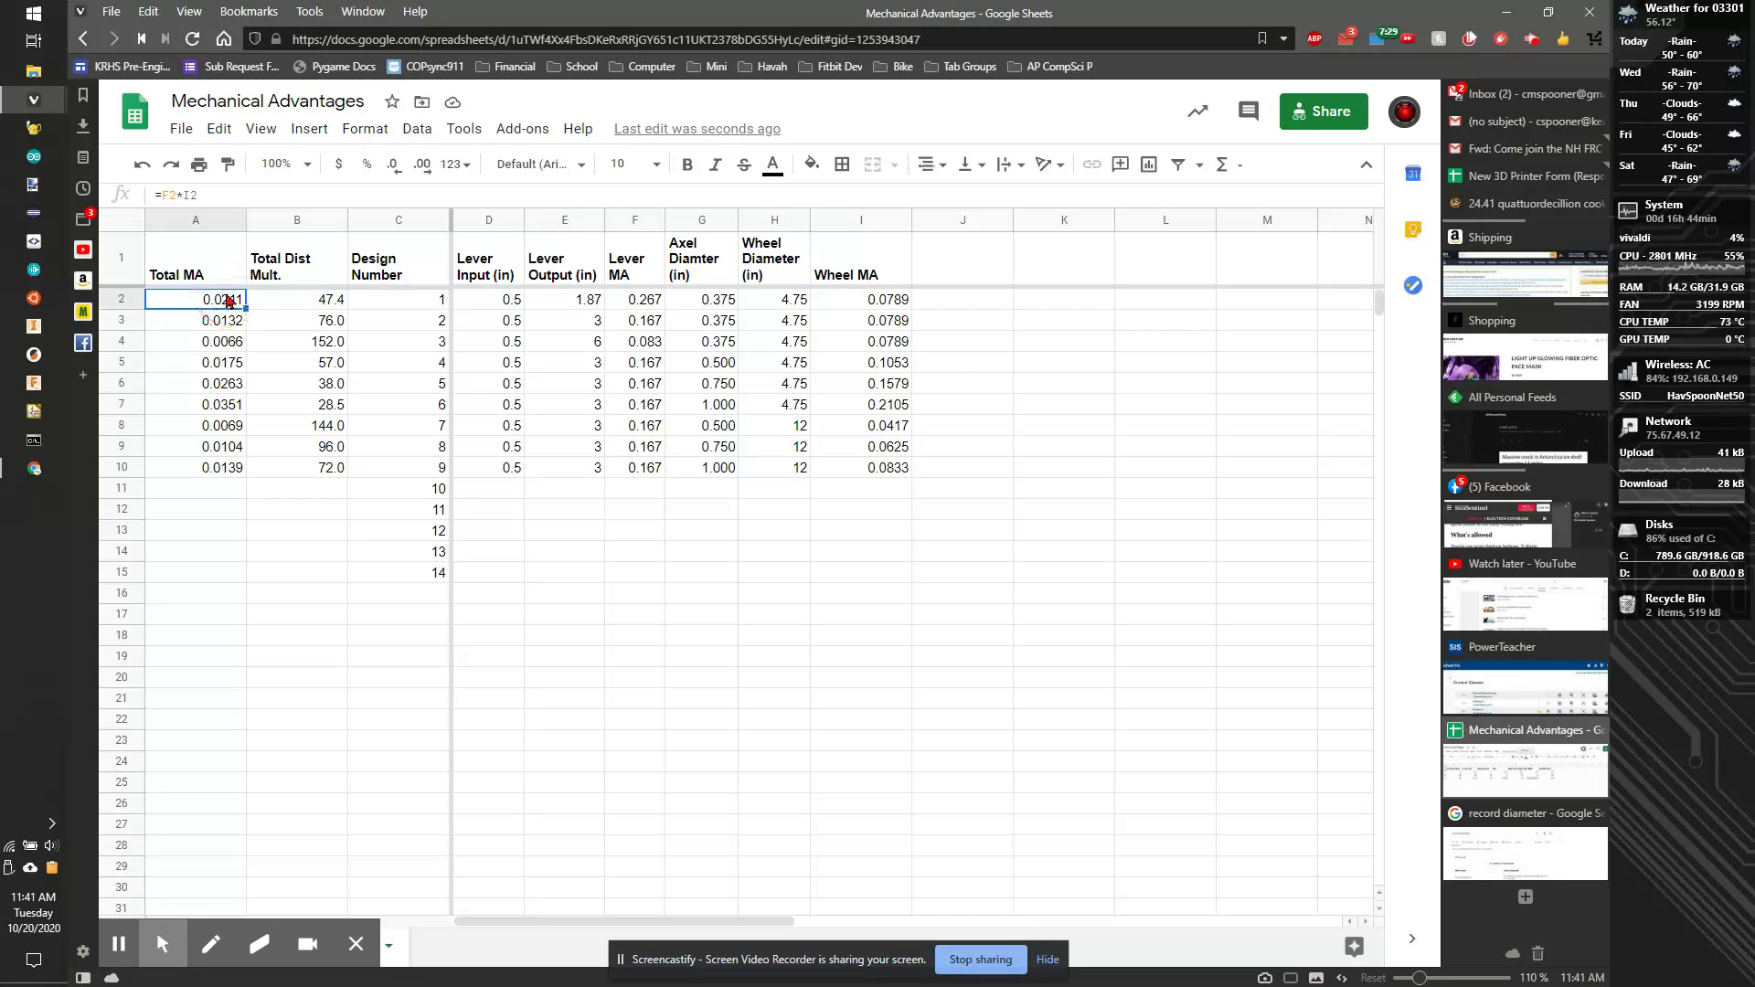
Check the cell references in the Total MA formula in A2 and the Total Dist Mult. formula in B10.
left_click(225, 189)
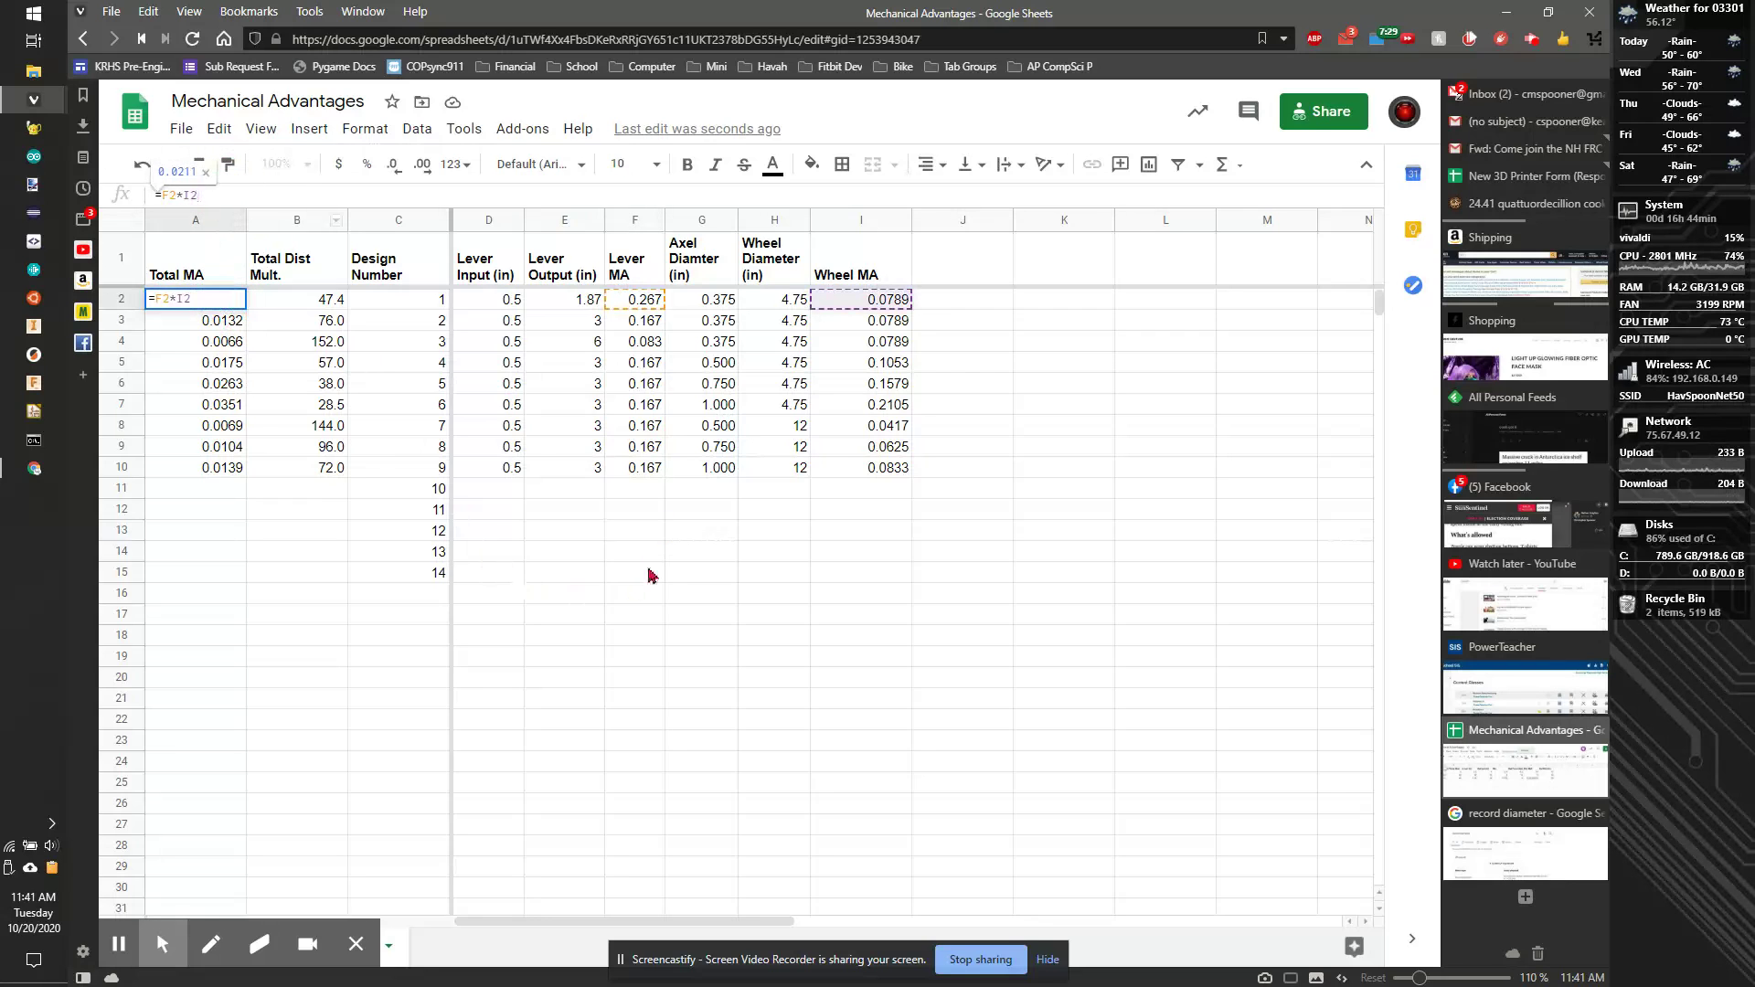
left_click_drag(832, 652, 821, 637)
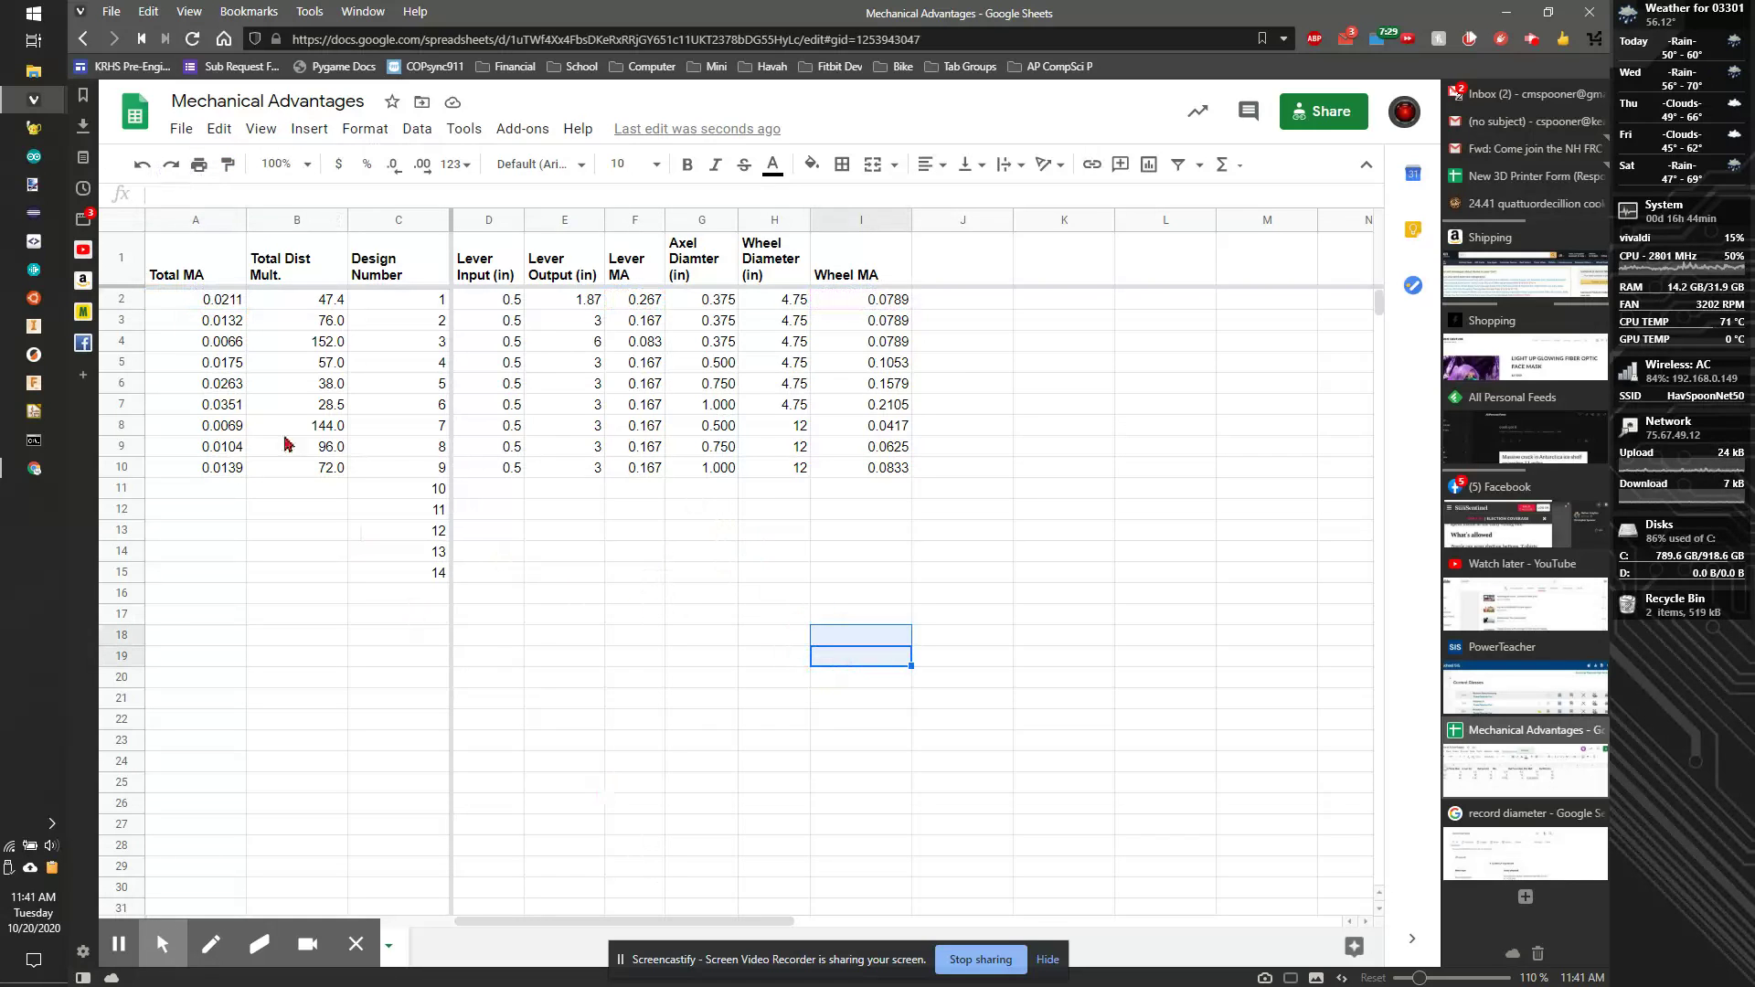
left_click(316, 466)
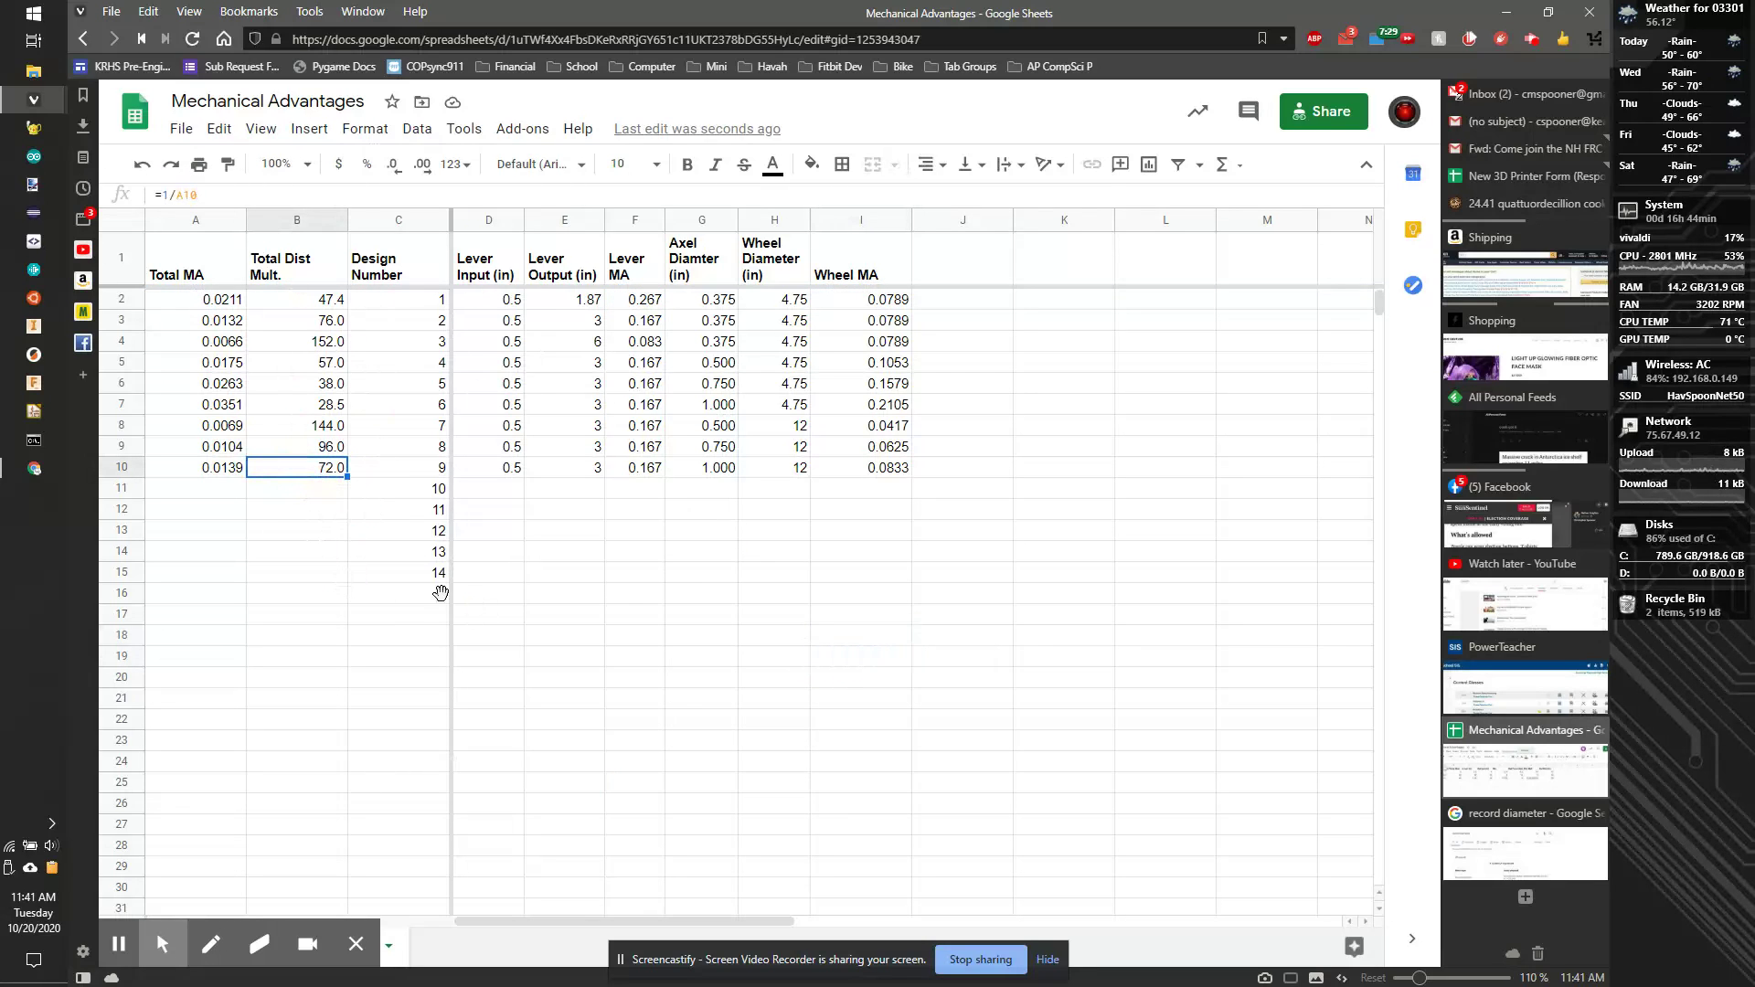
left_click(408, 222)
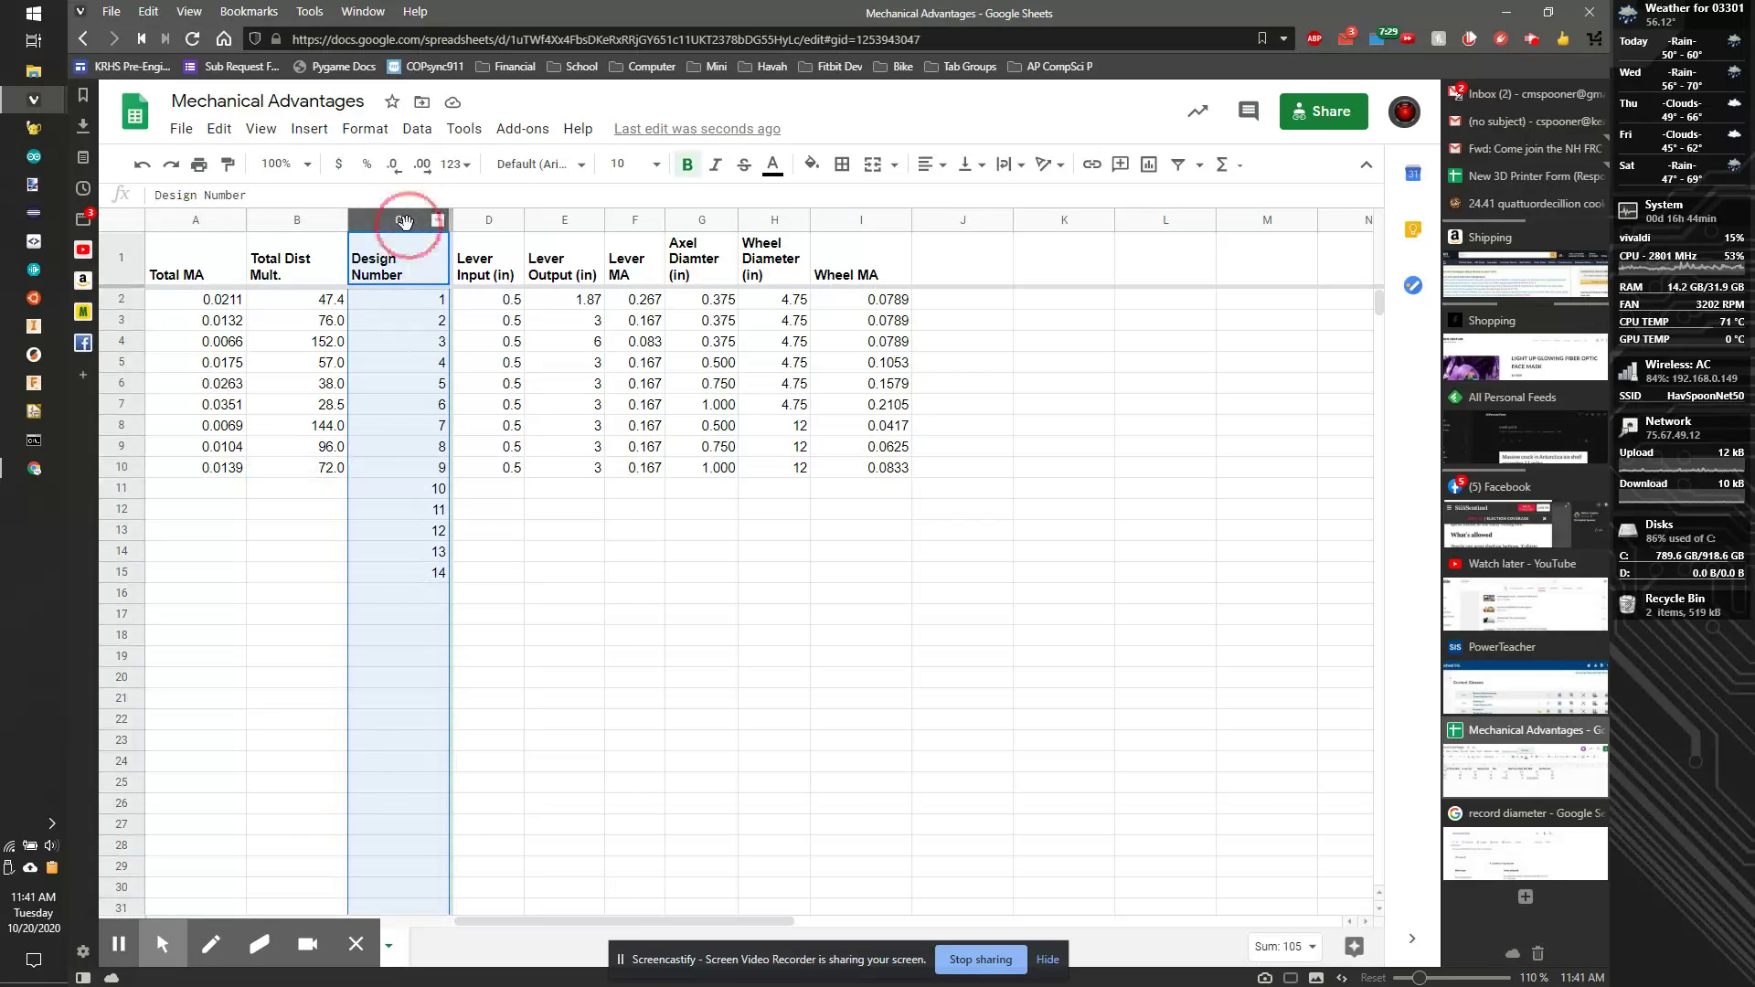
right_click(404, 222)
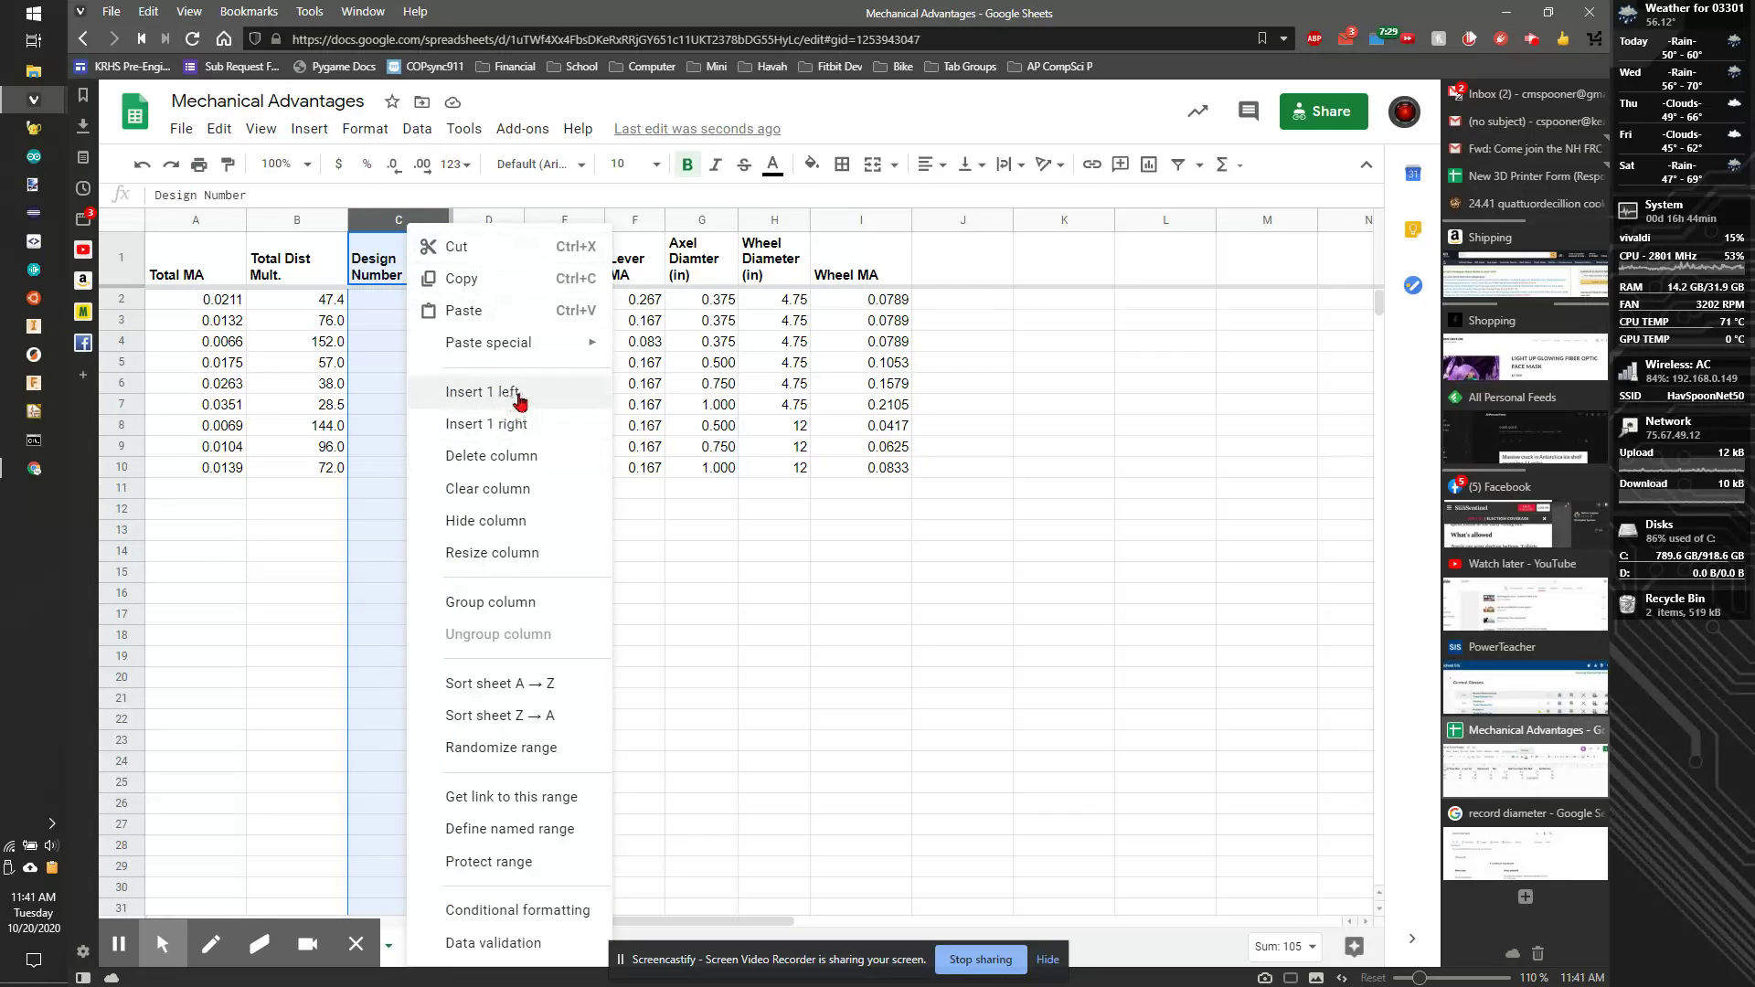
left_click(959, 278)
Insert a column before Lever Input (in) and head it "Lever Travel Dist".
left_click(474, 226)
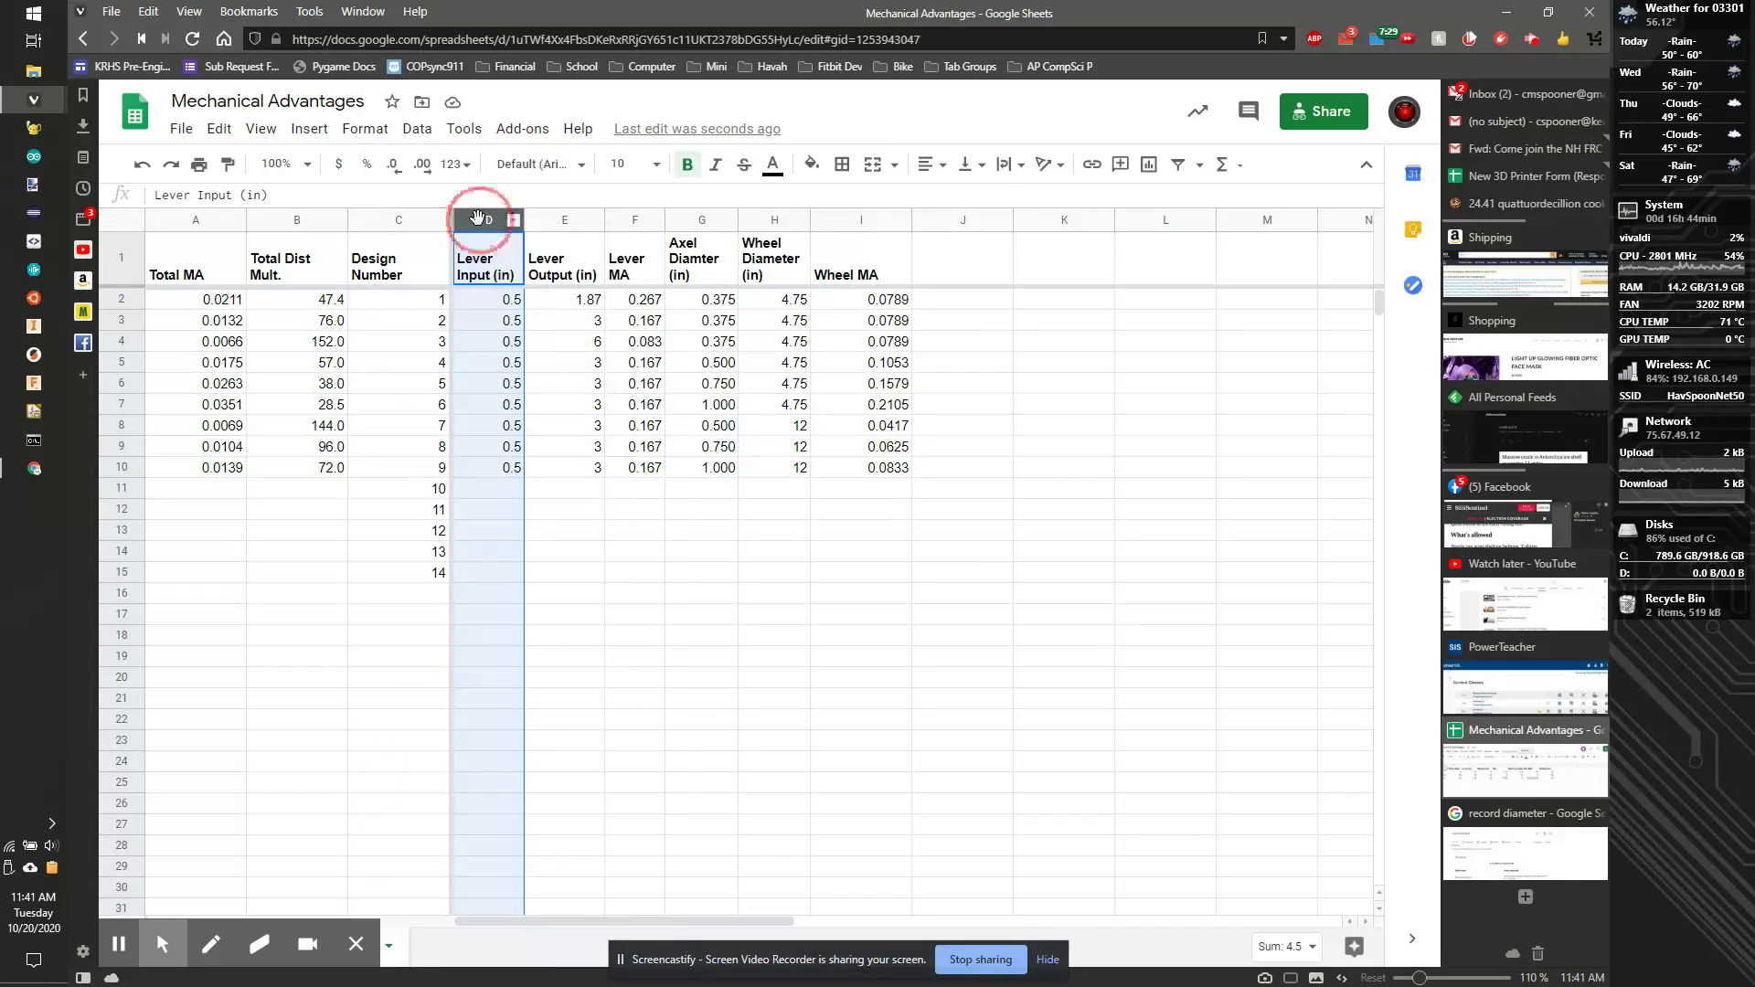
right_click(477, 222)
left_click(568, 391)
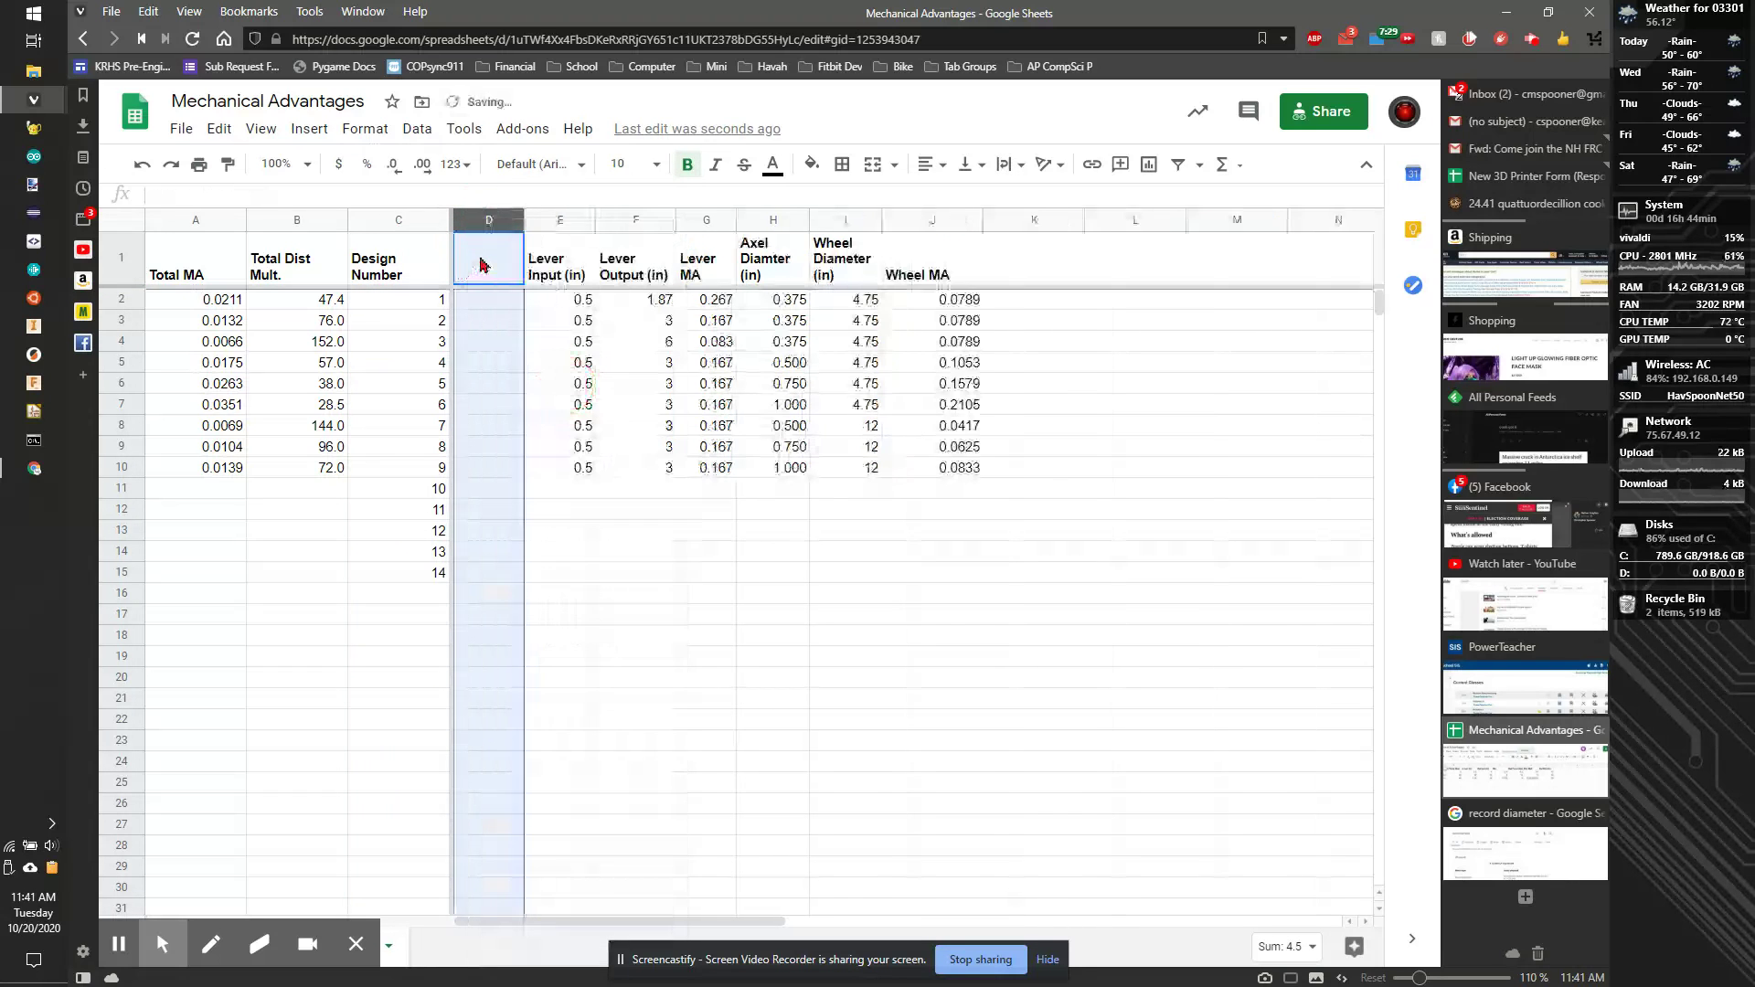
type("Lever T")
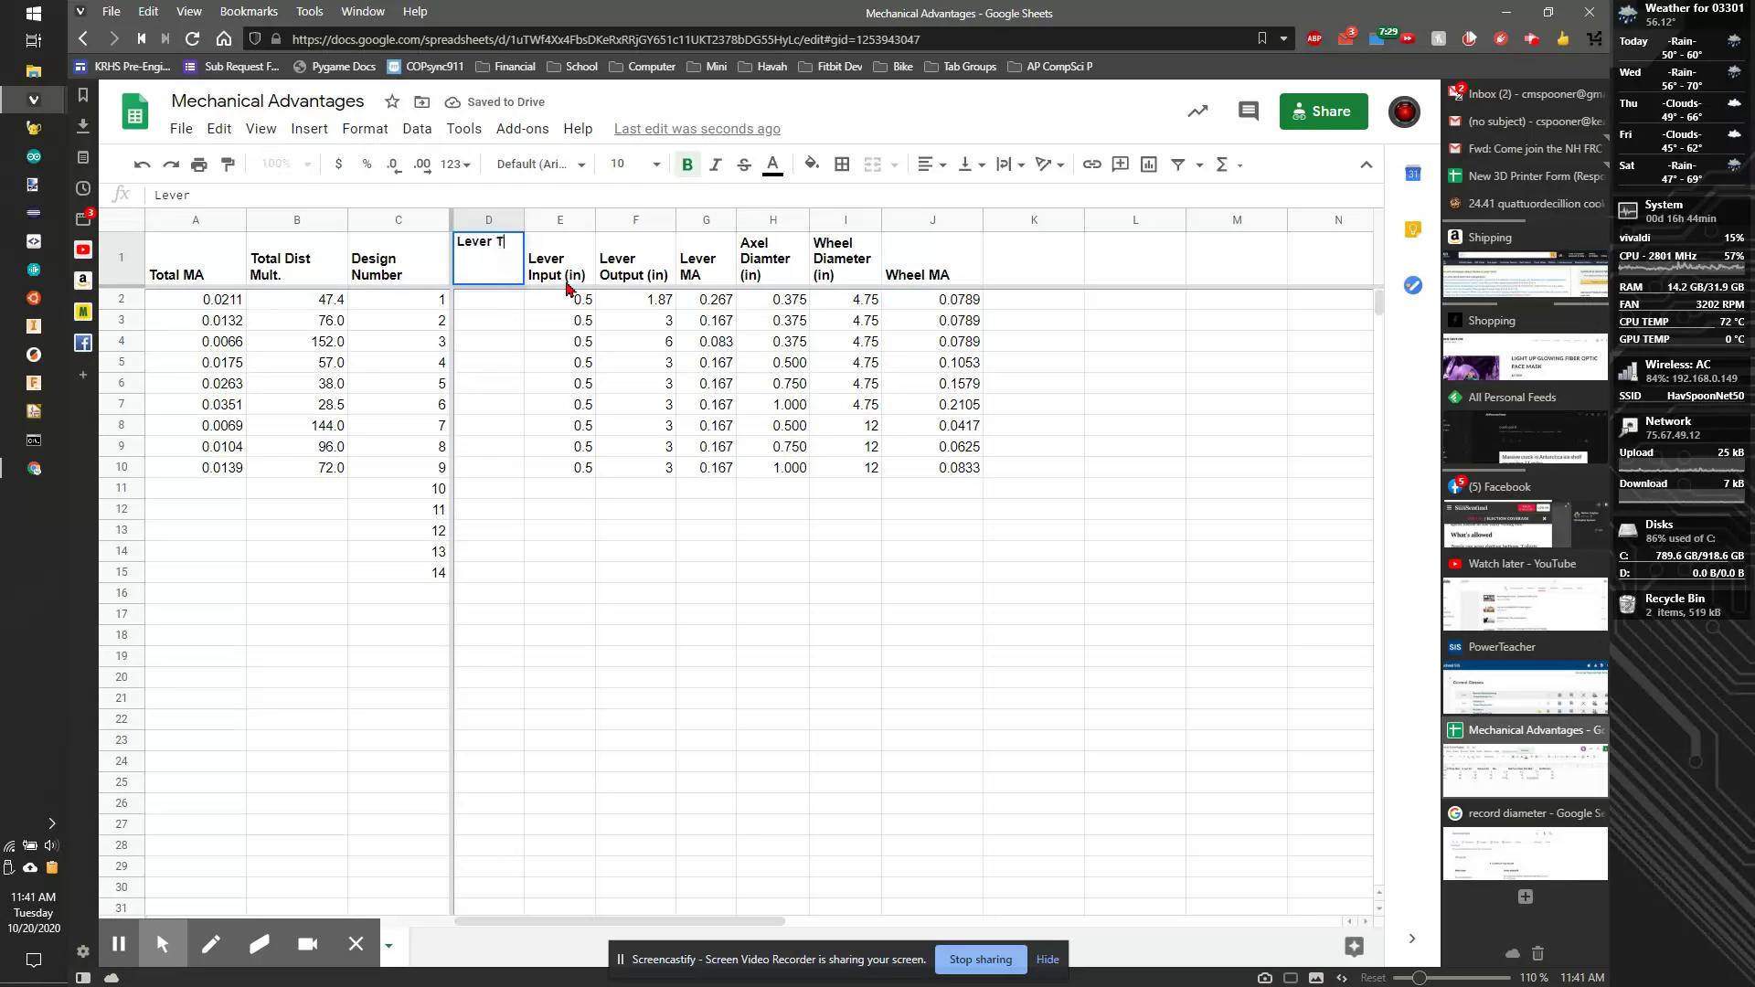
type("ravel Dist")
key("Return")
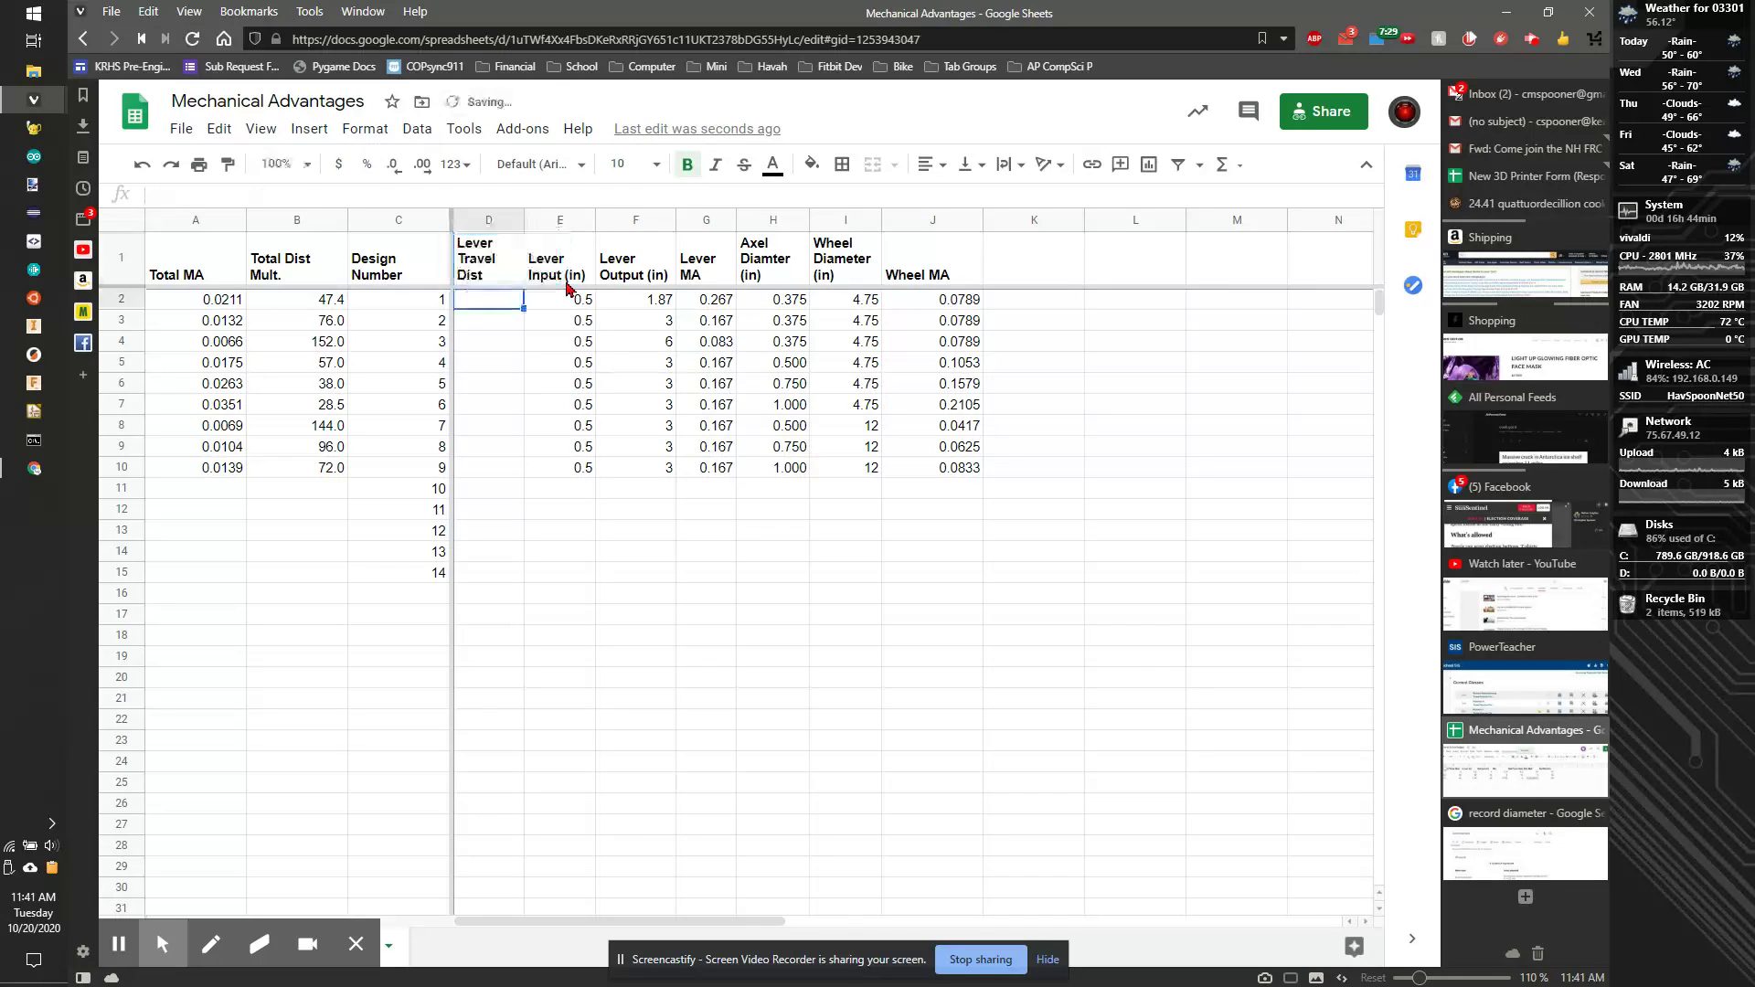
Add the unit to the header in D1 so it reads "Lever Travel Dist(in)".
left_click(477, 263)
left_click(395, 195)
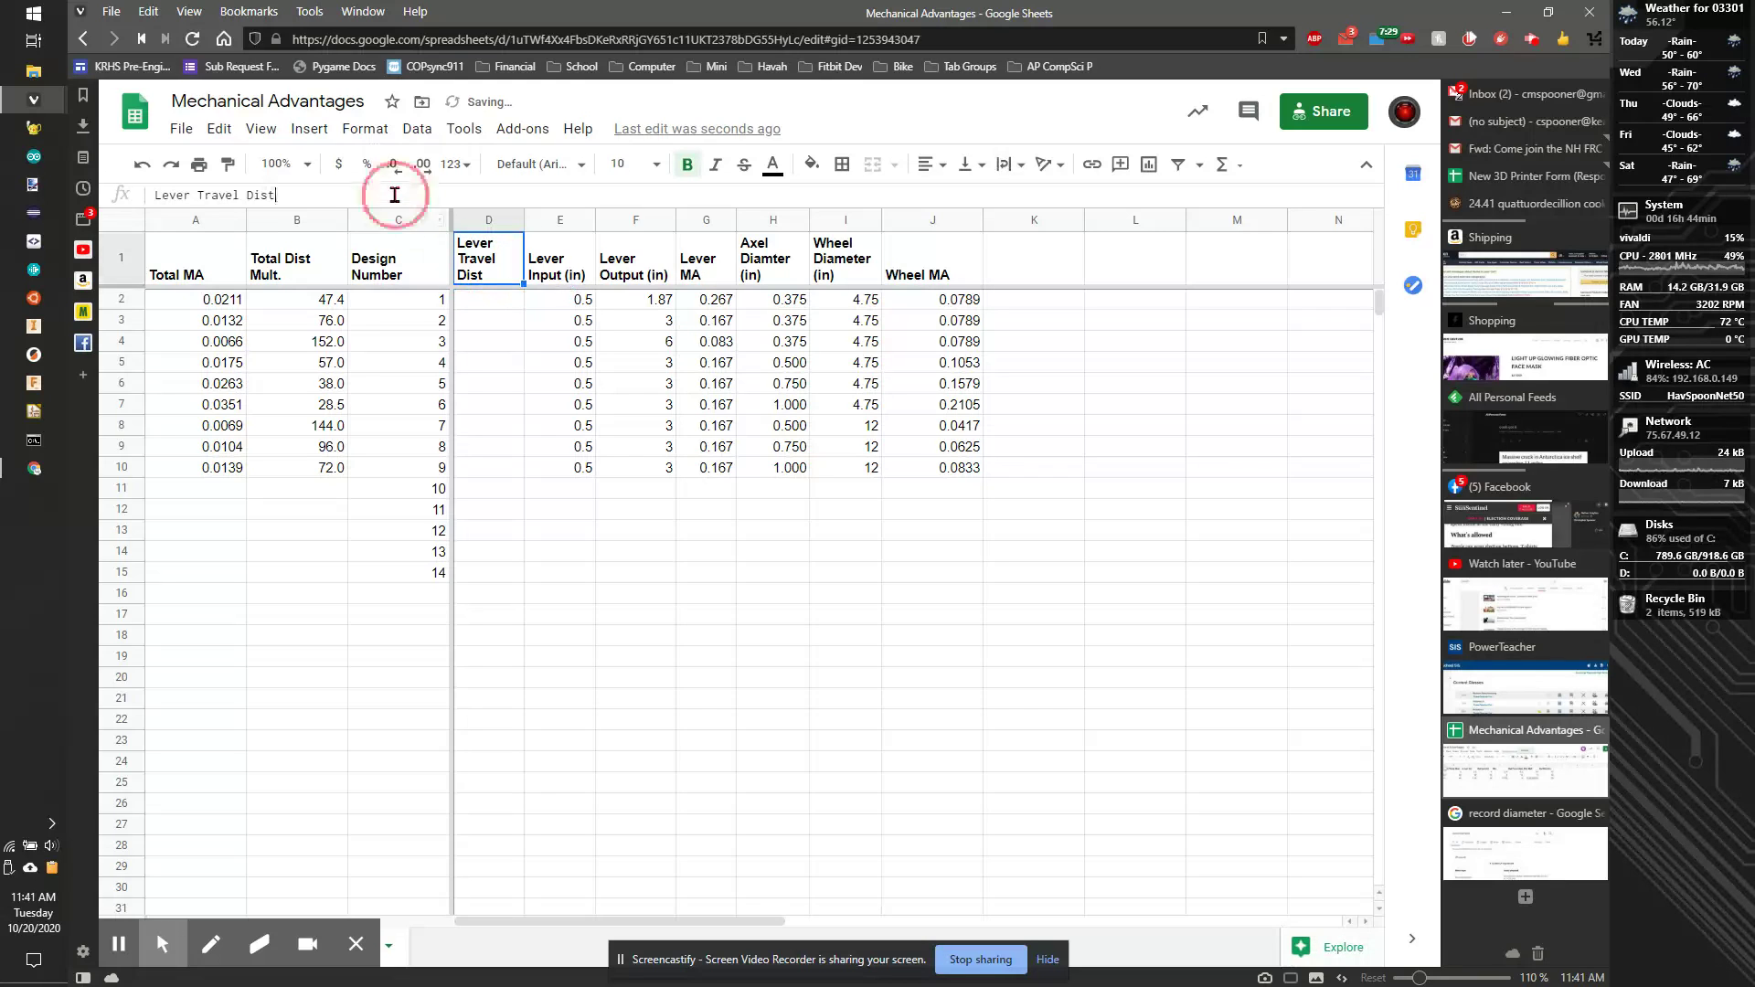
type("(in)")
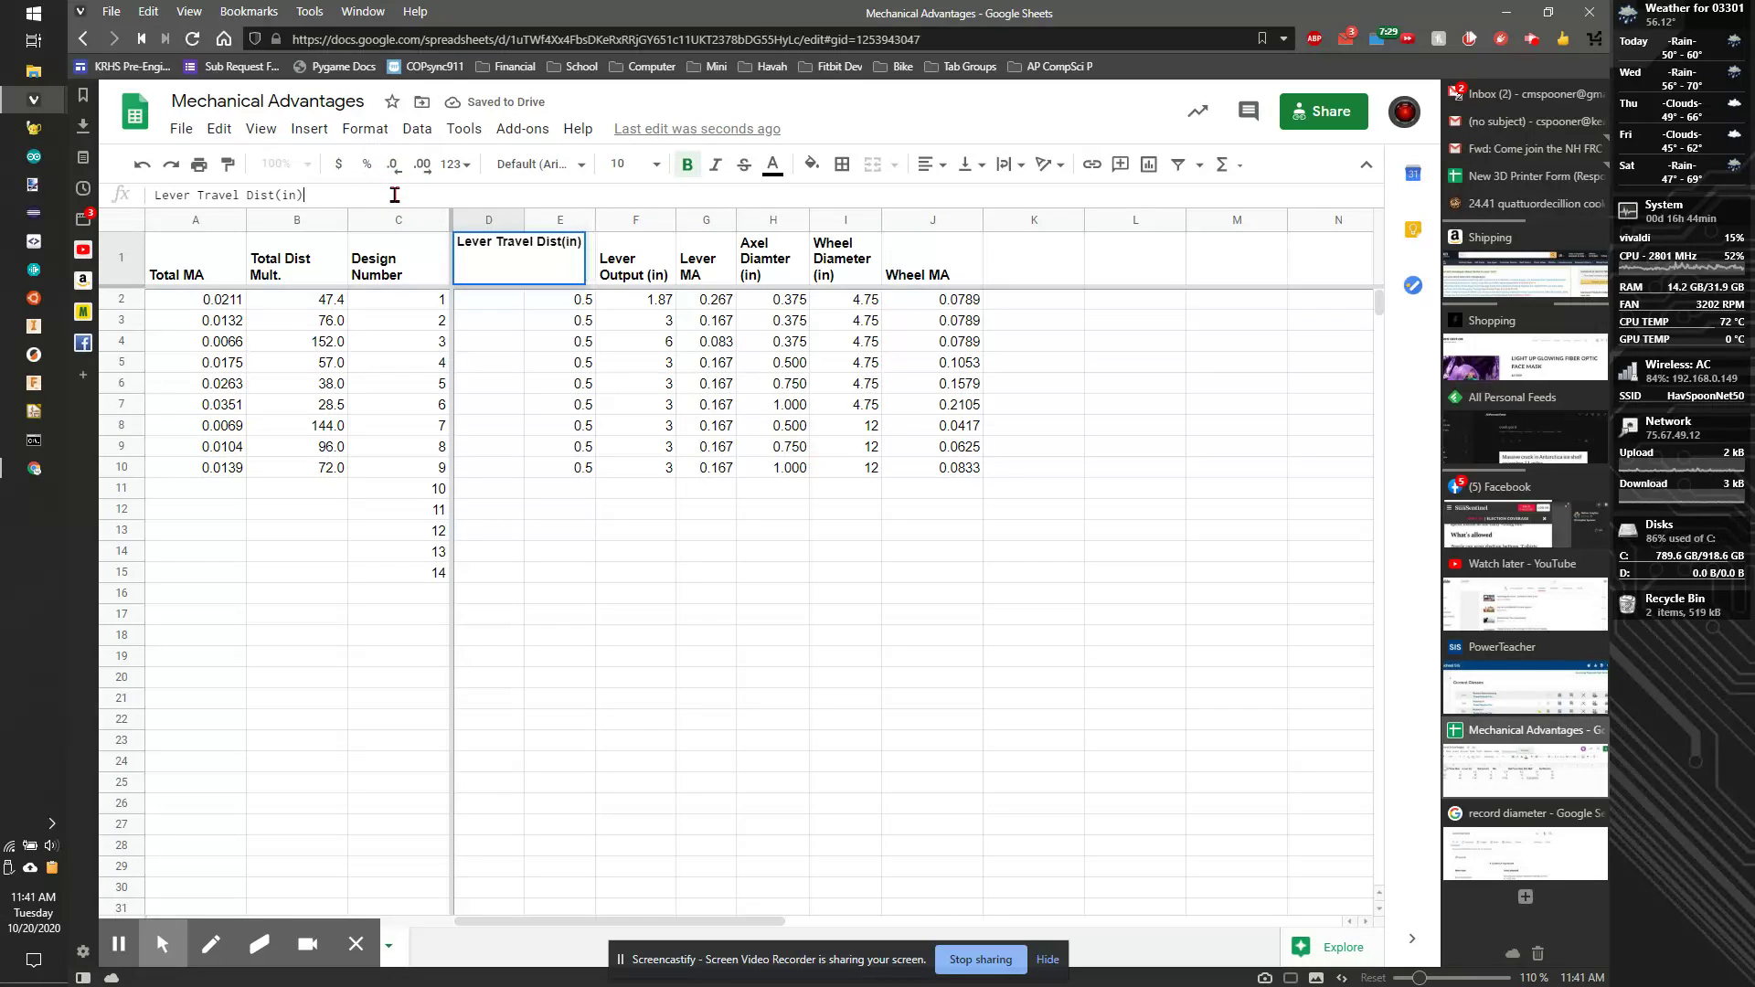
key("Return")
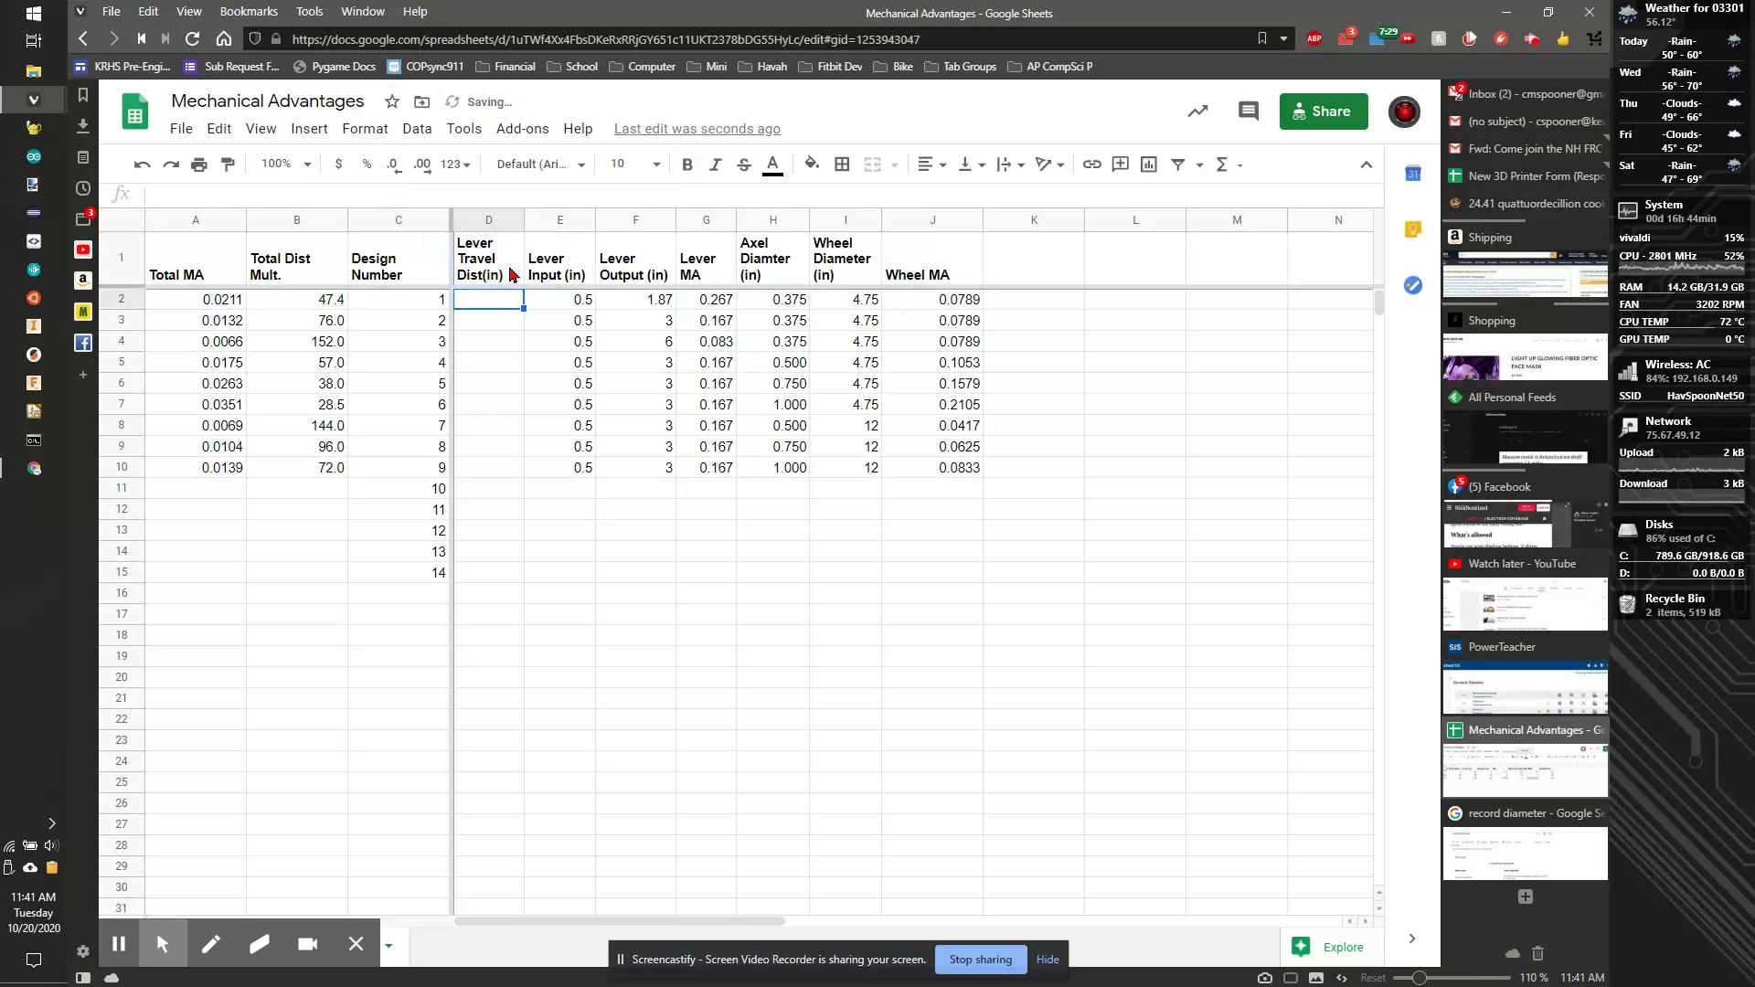
Enter the formula =2*E2 in D2 as the first design's lever travel distance.
type("=")
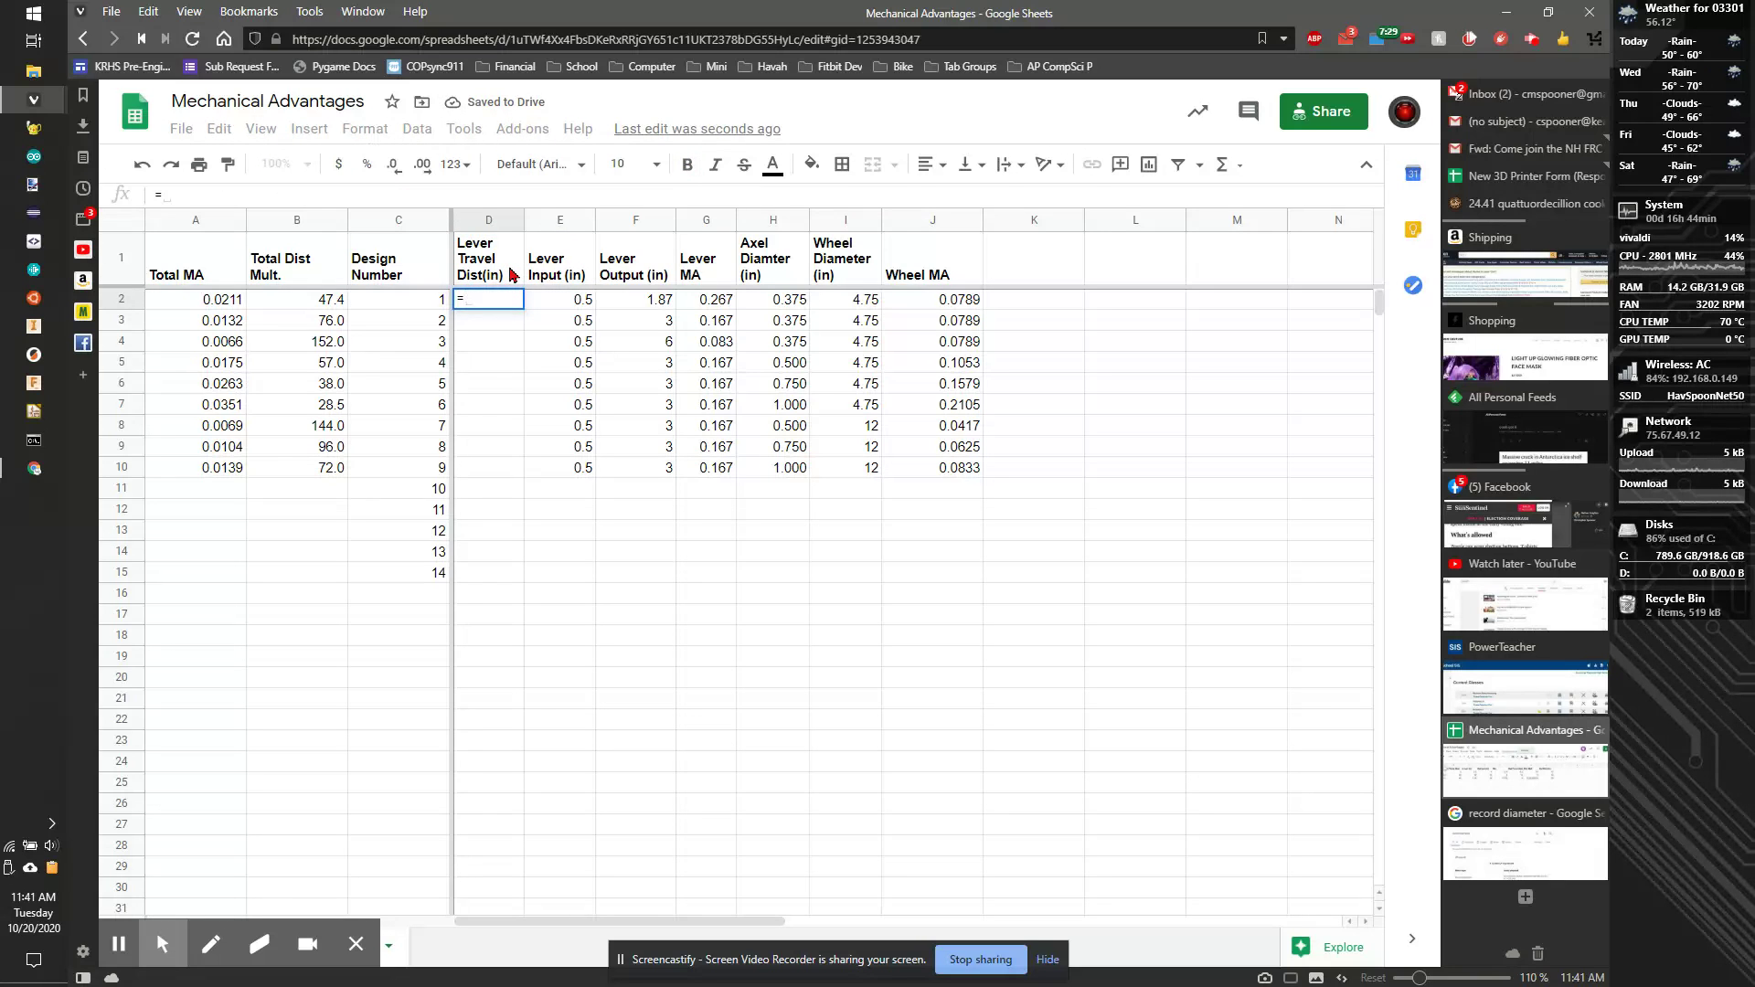
type("2*")
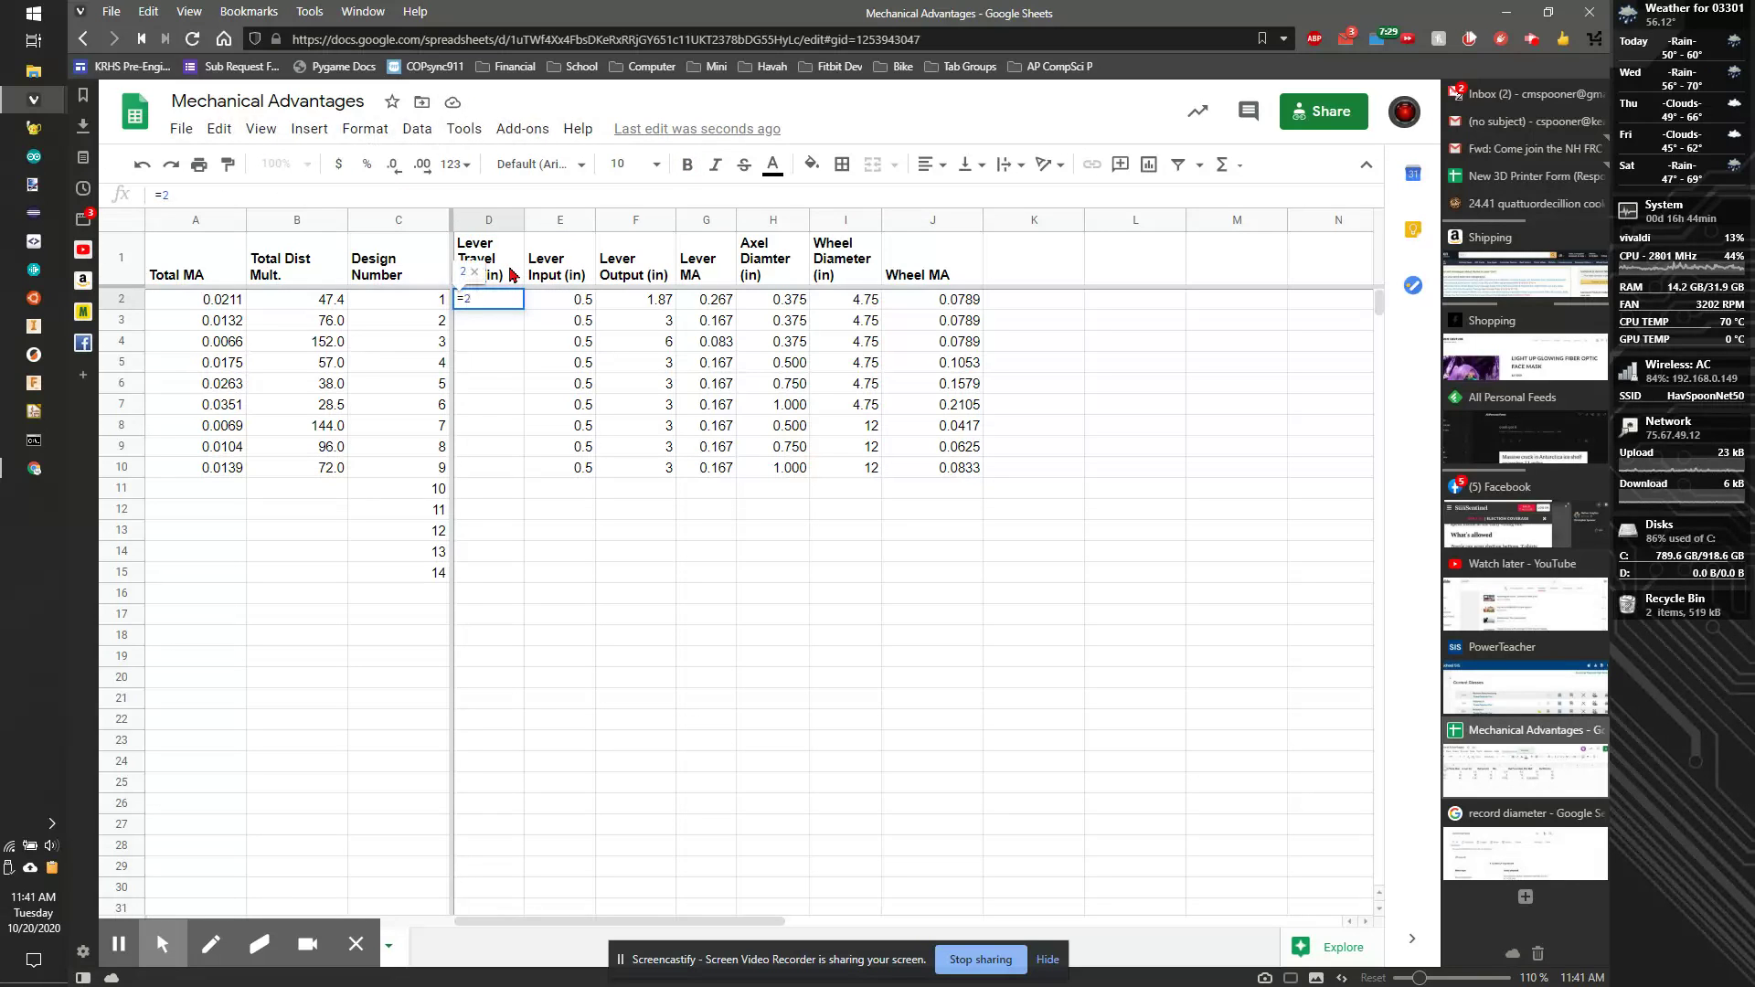
left_click(579, 305)
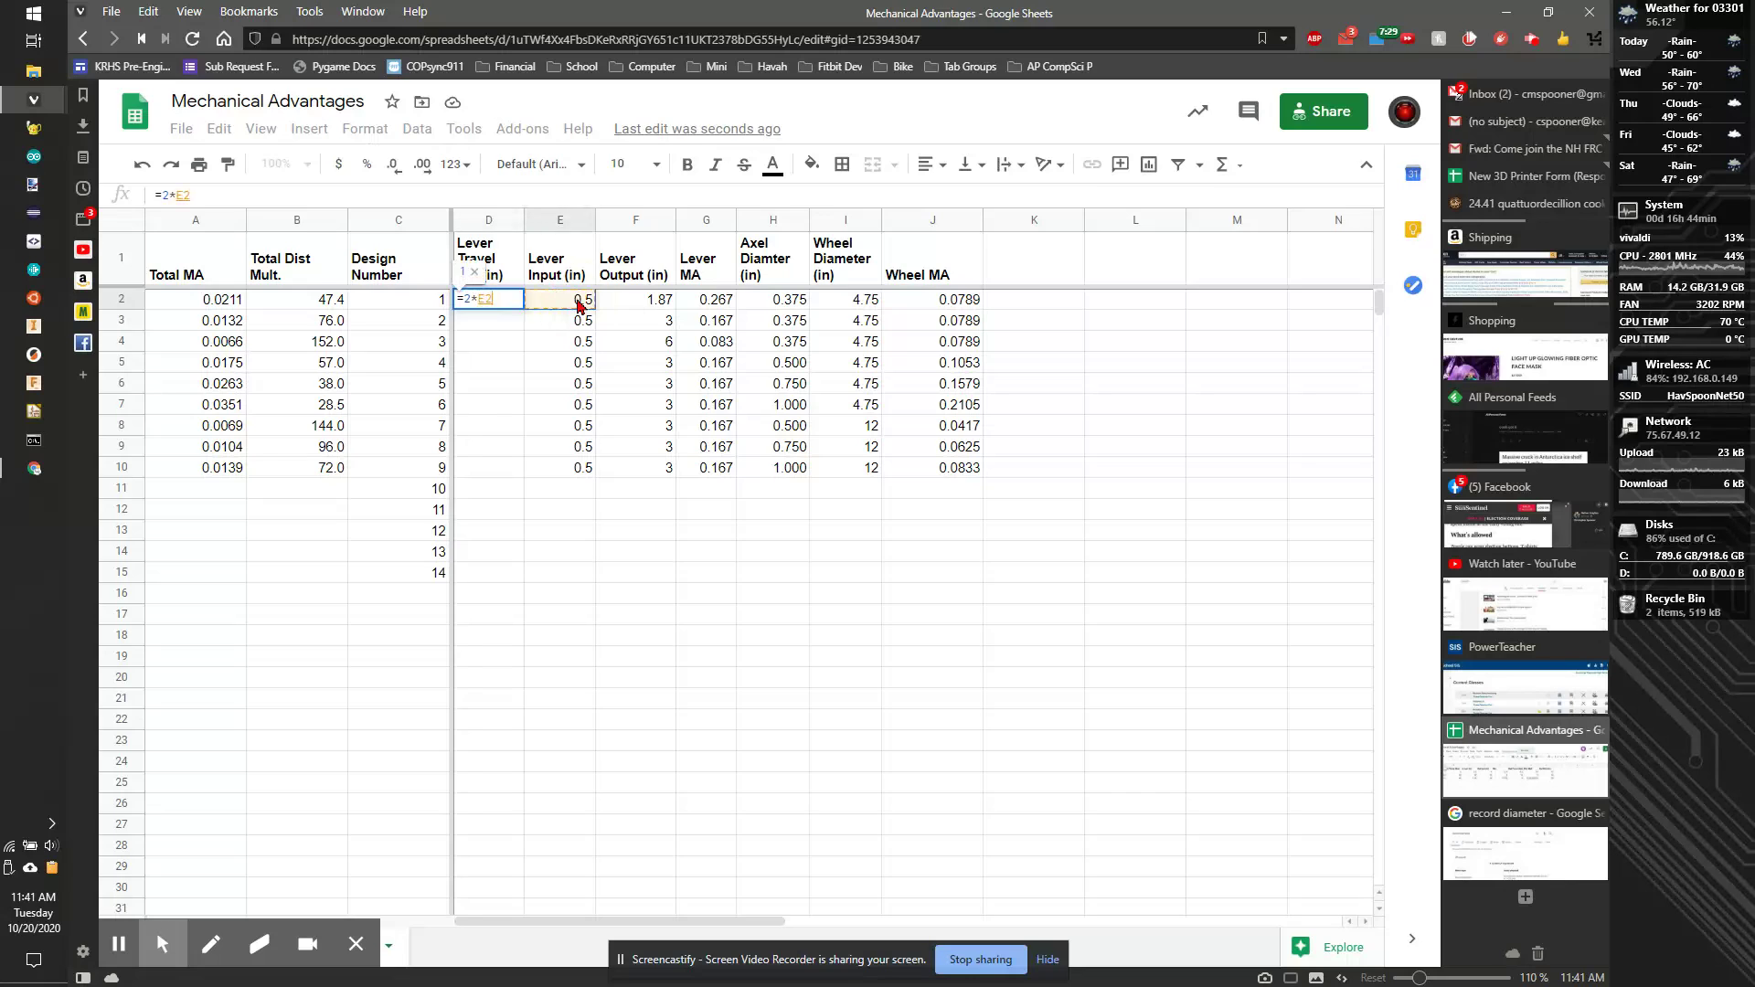
key("Return")
Replace the lever travel distance formula in D2 with =PI()*E2.
left_click(492, 300)
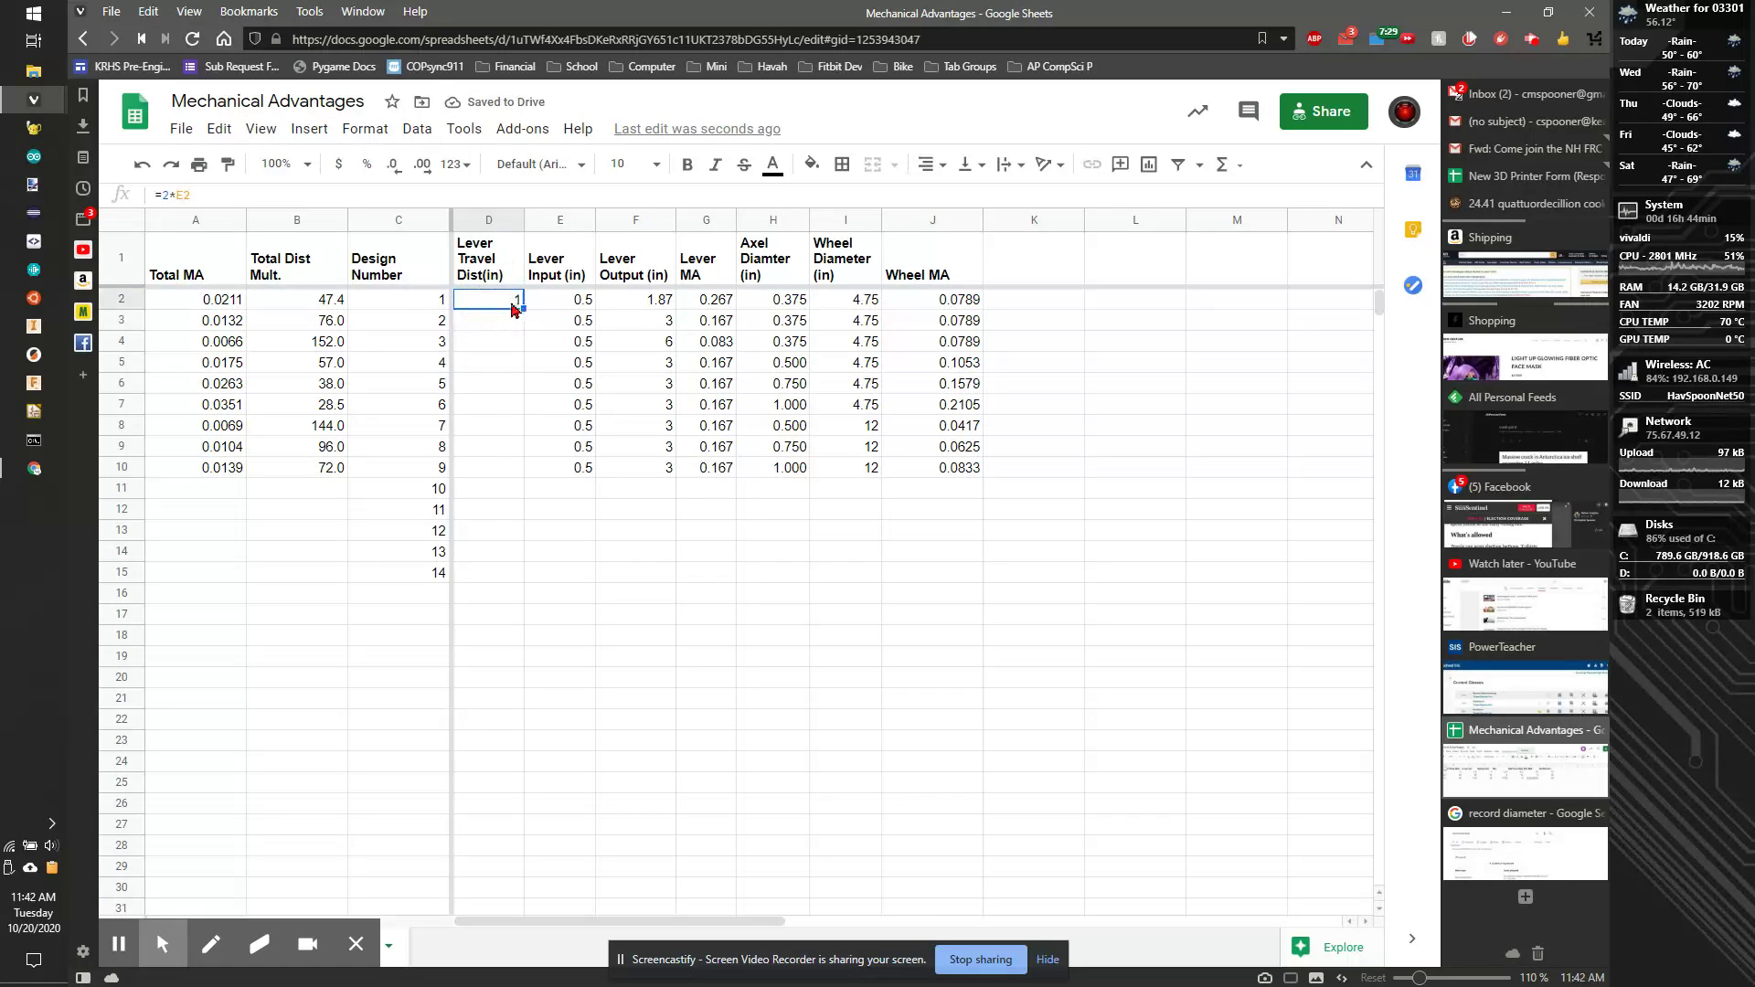
left_click(403, 196)
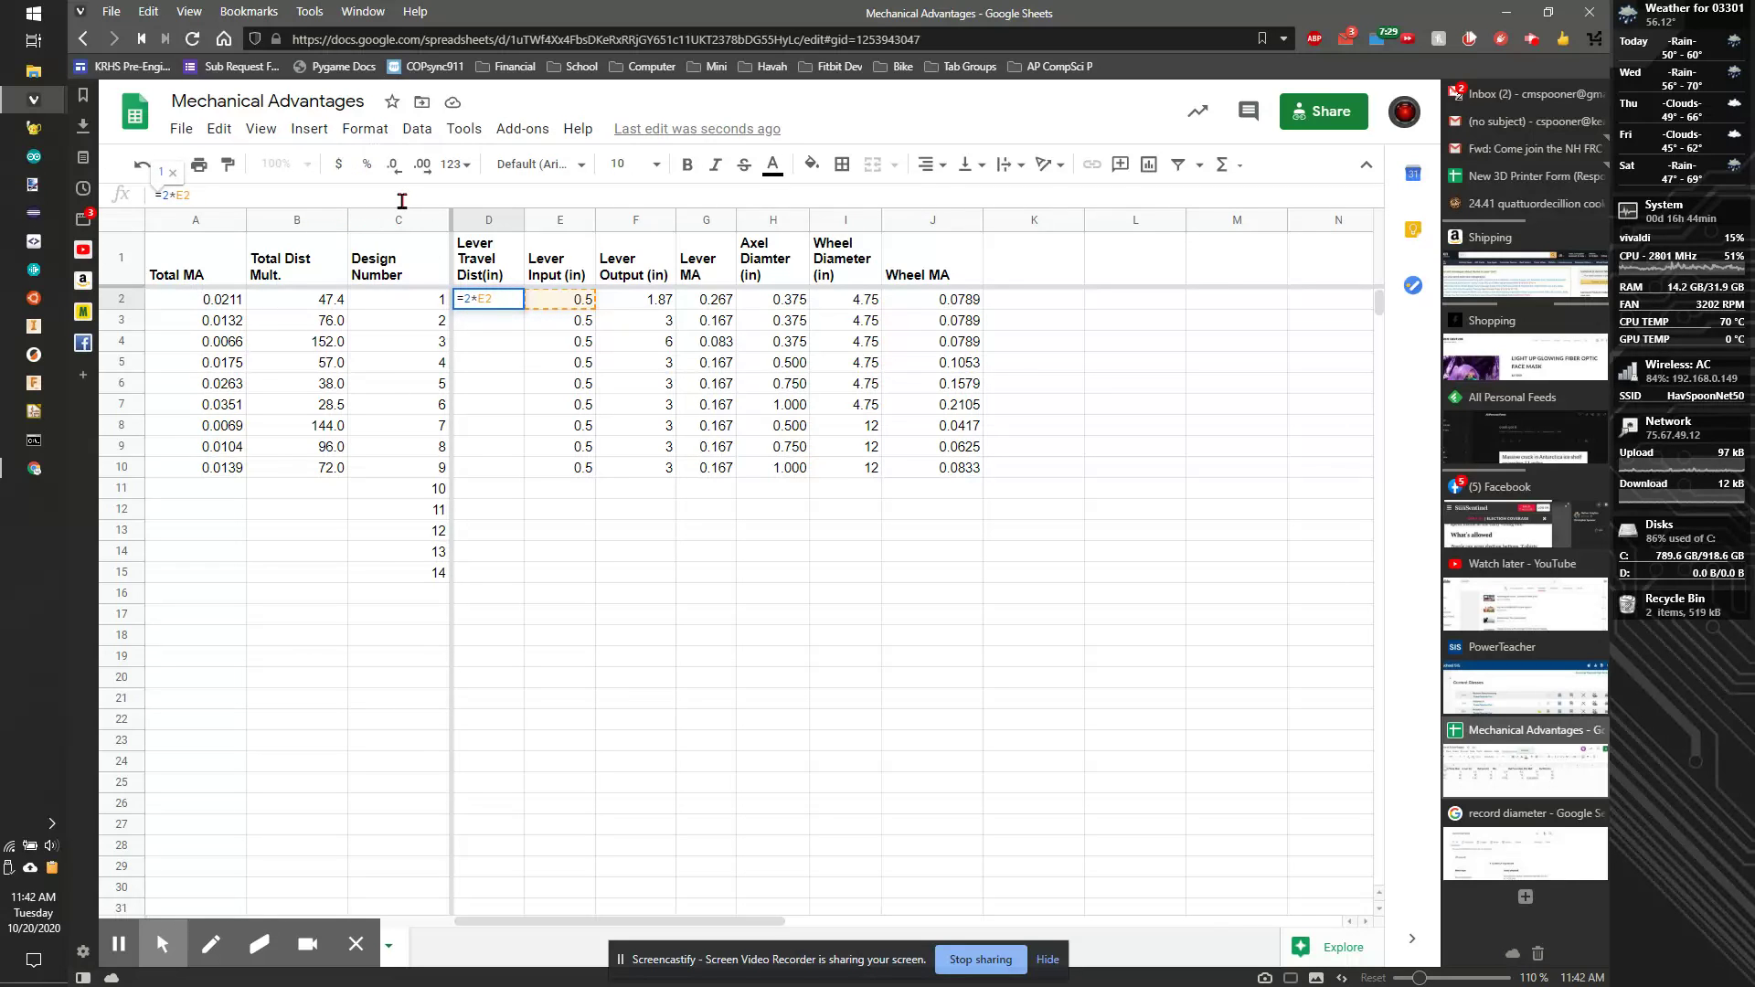
key("BackSpace")
key("BackSpace")
key("BackSpace")
key("BackSpace")
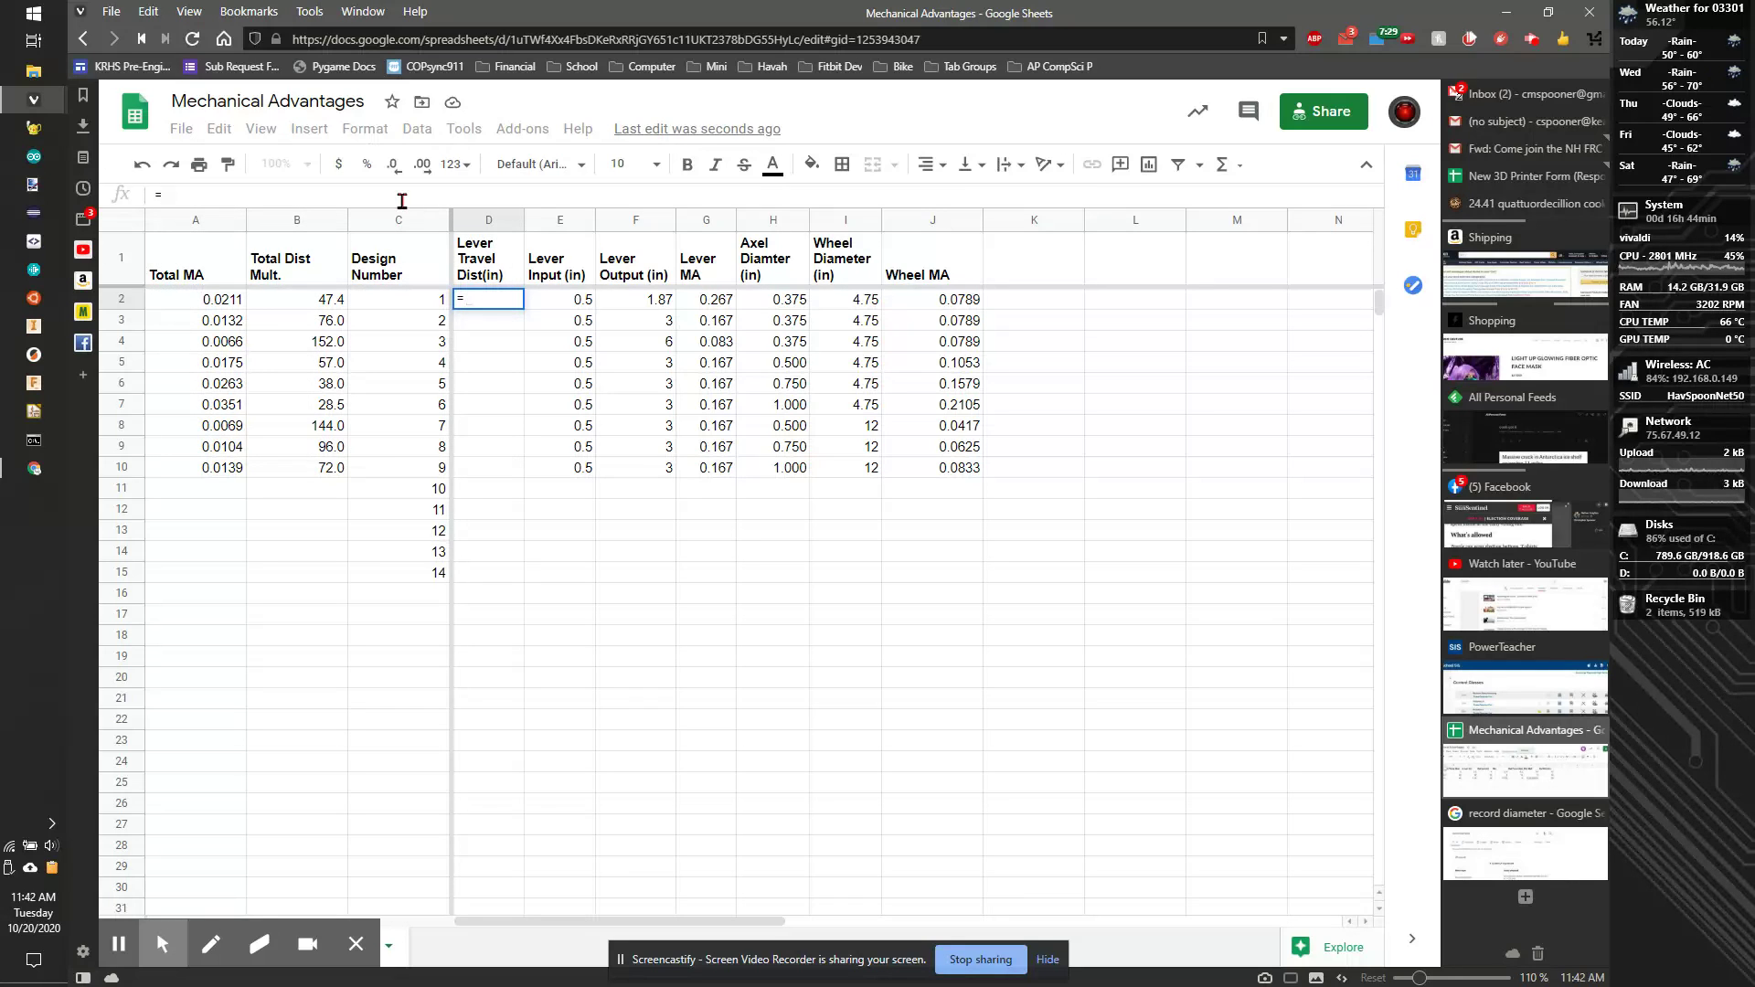
type("P")
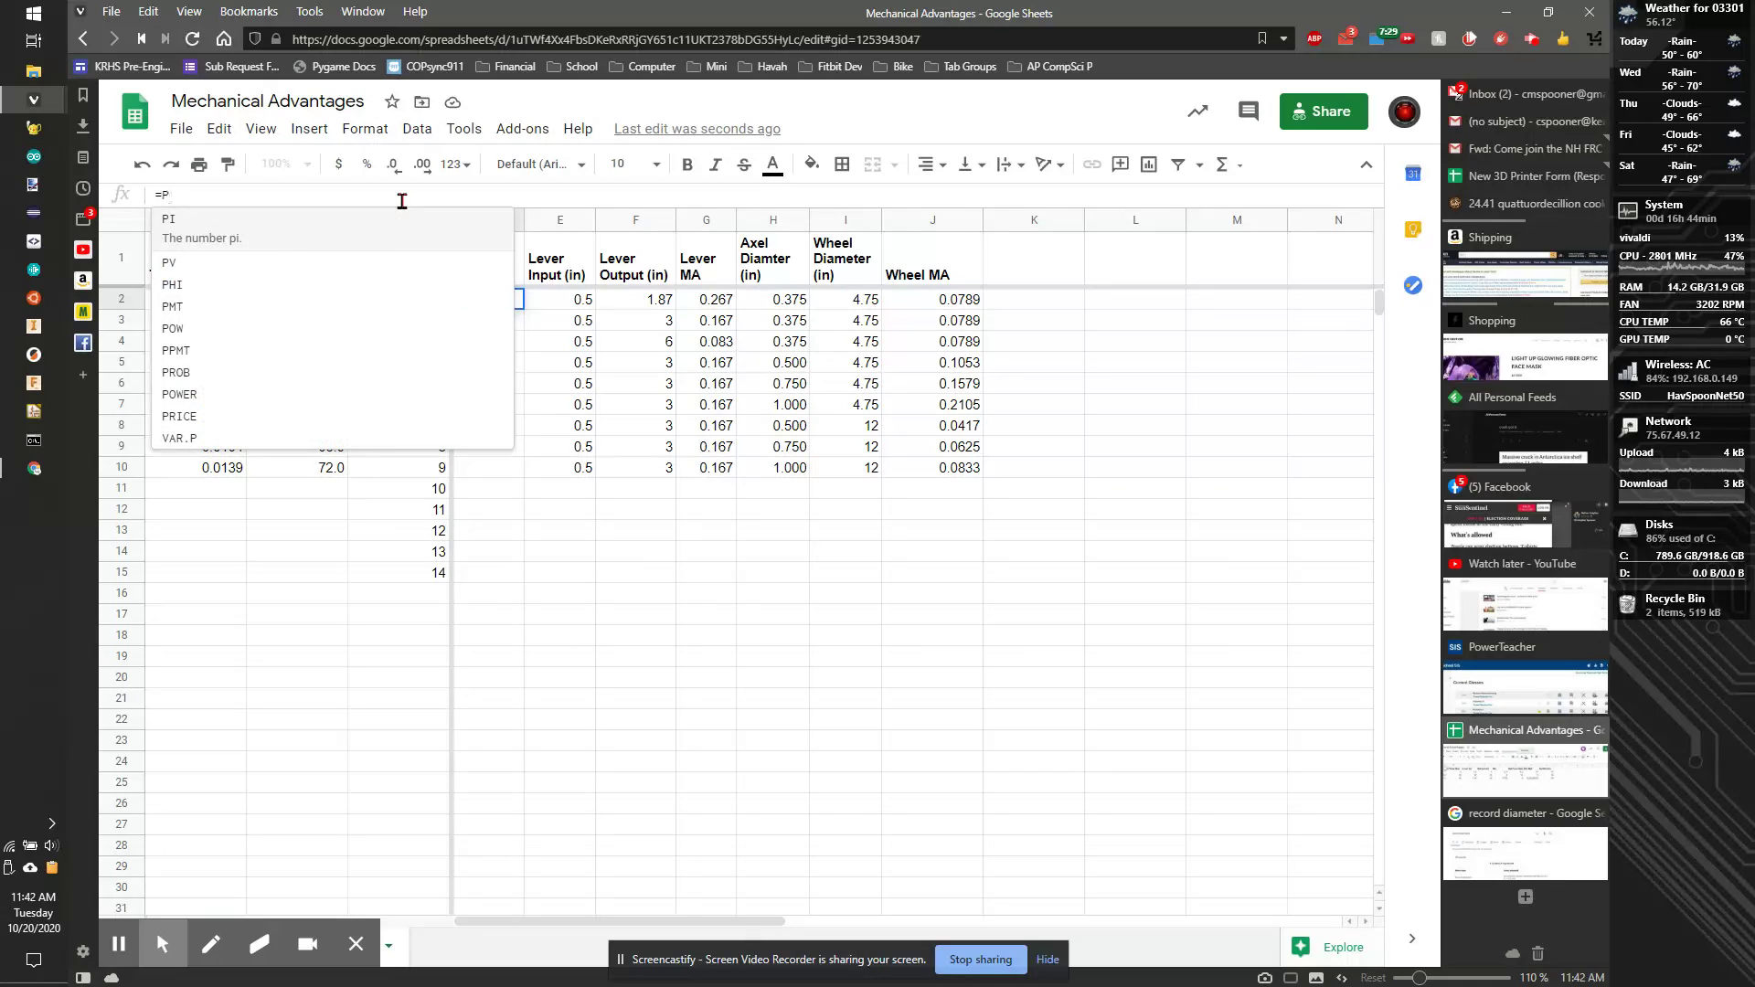
type("I()*")
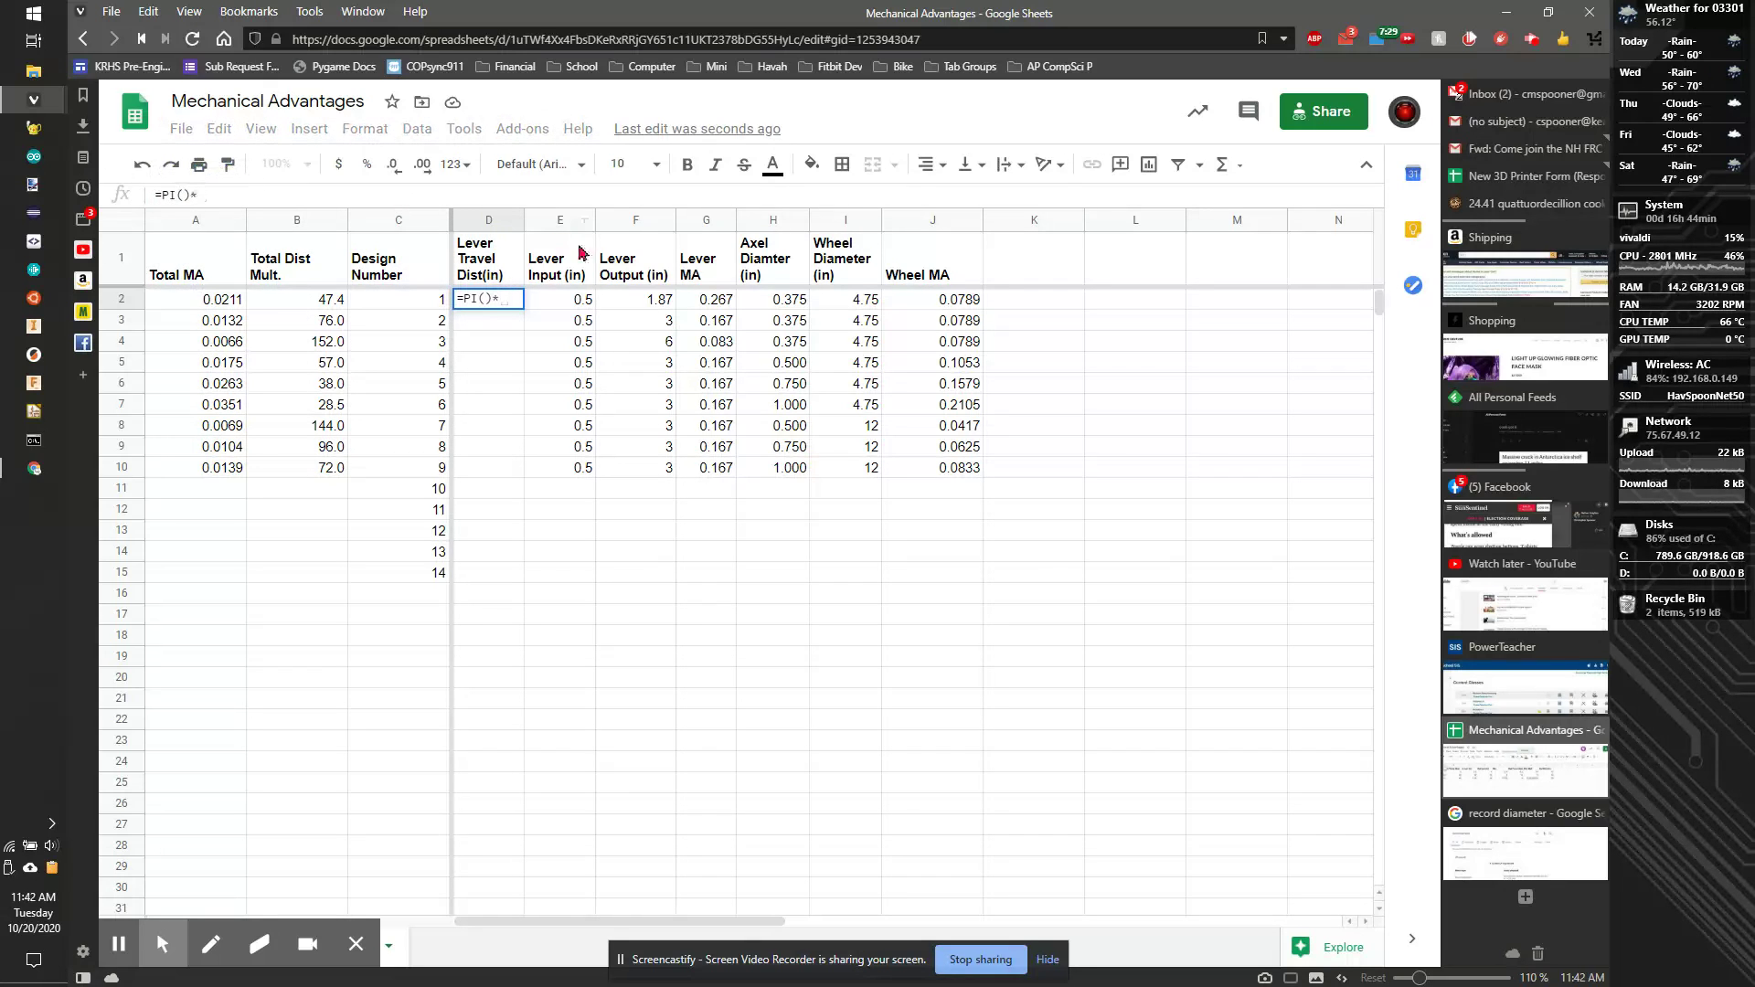
left_click(561, 304)
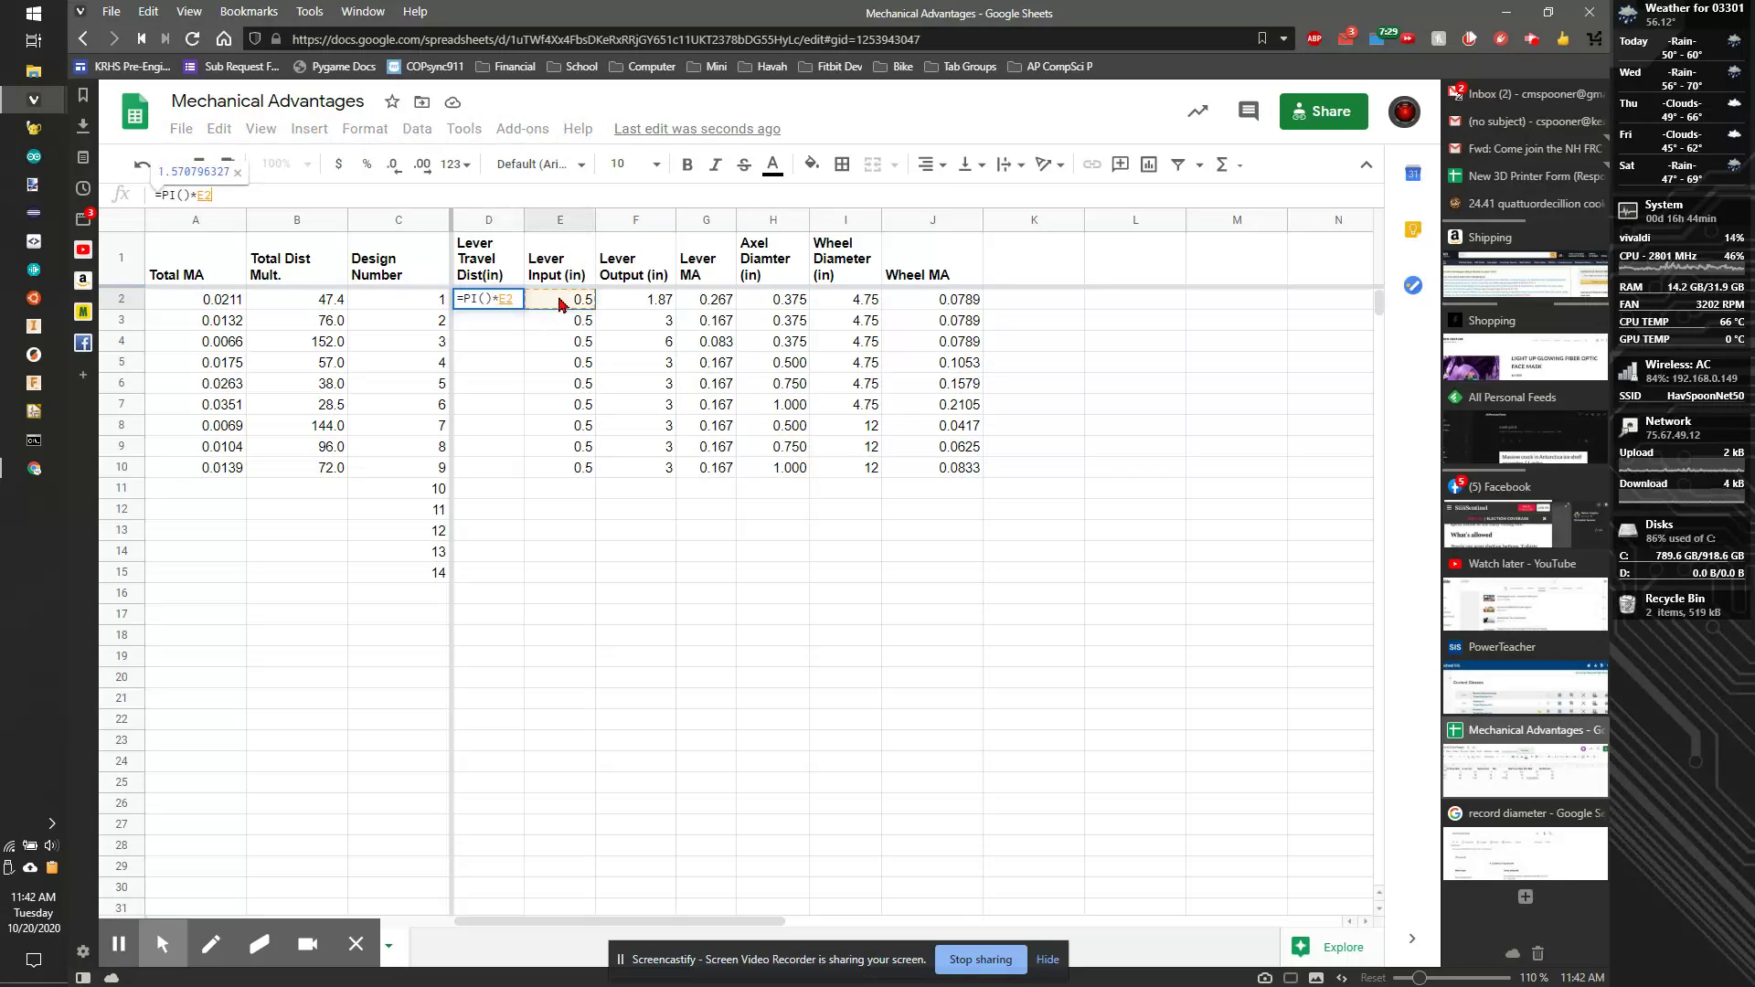
key("Return")
Fill the lever travel distance formula from D2 down to D11, and clear cells D10 and D11.
left_click(498, 302)
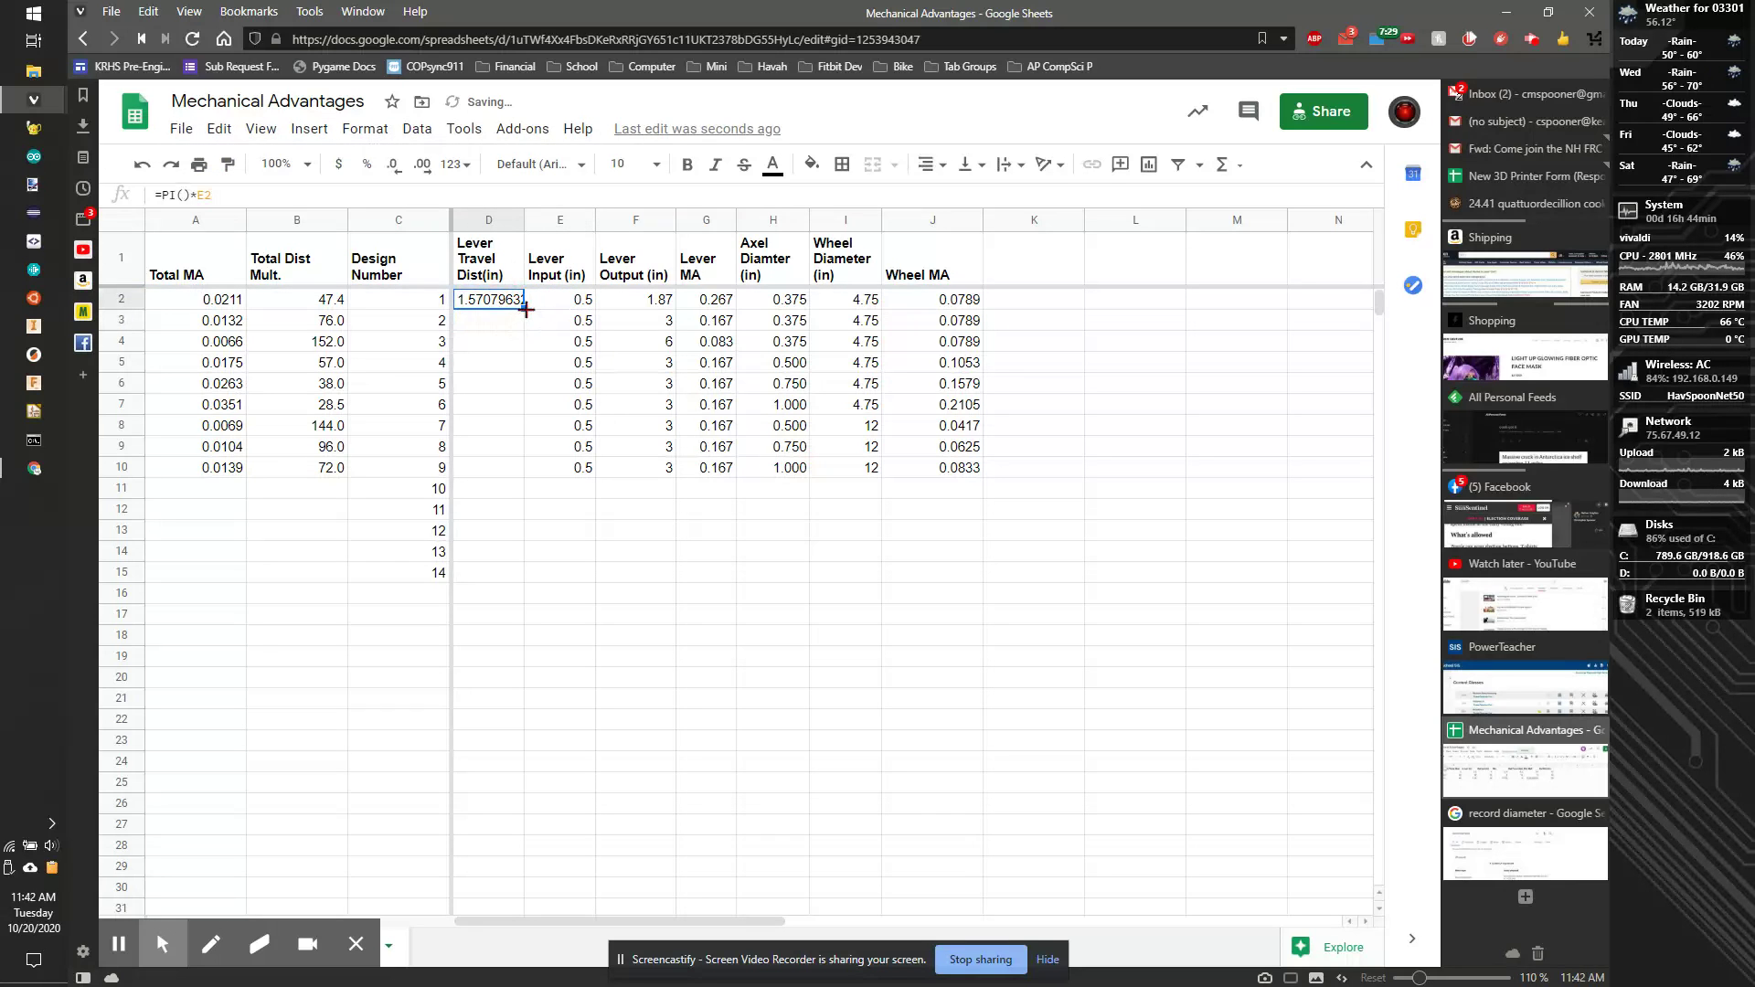
left_click_drag(525, 308, 519, 492)
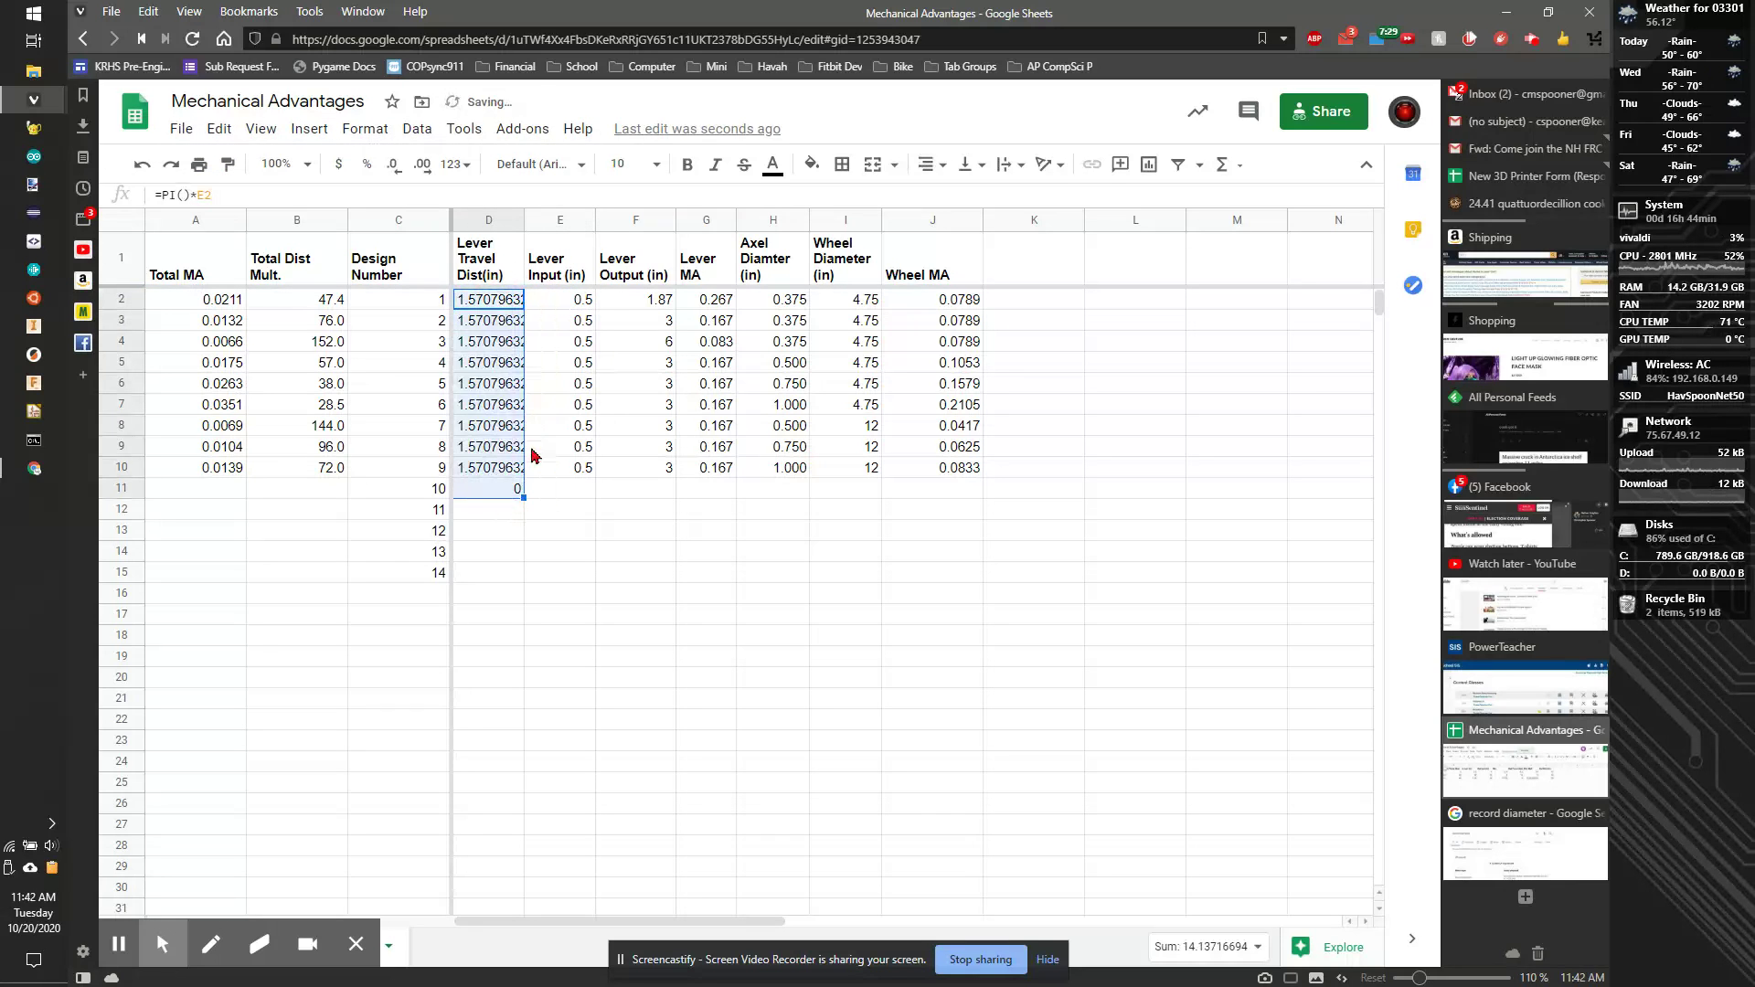
left_click_drag(523, 498, 521, 486)
key("ctrl+z")
left_click(486, 471)
key("Delete")
left_click(489, 493)
key("Delete")
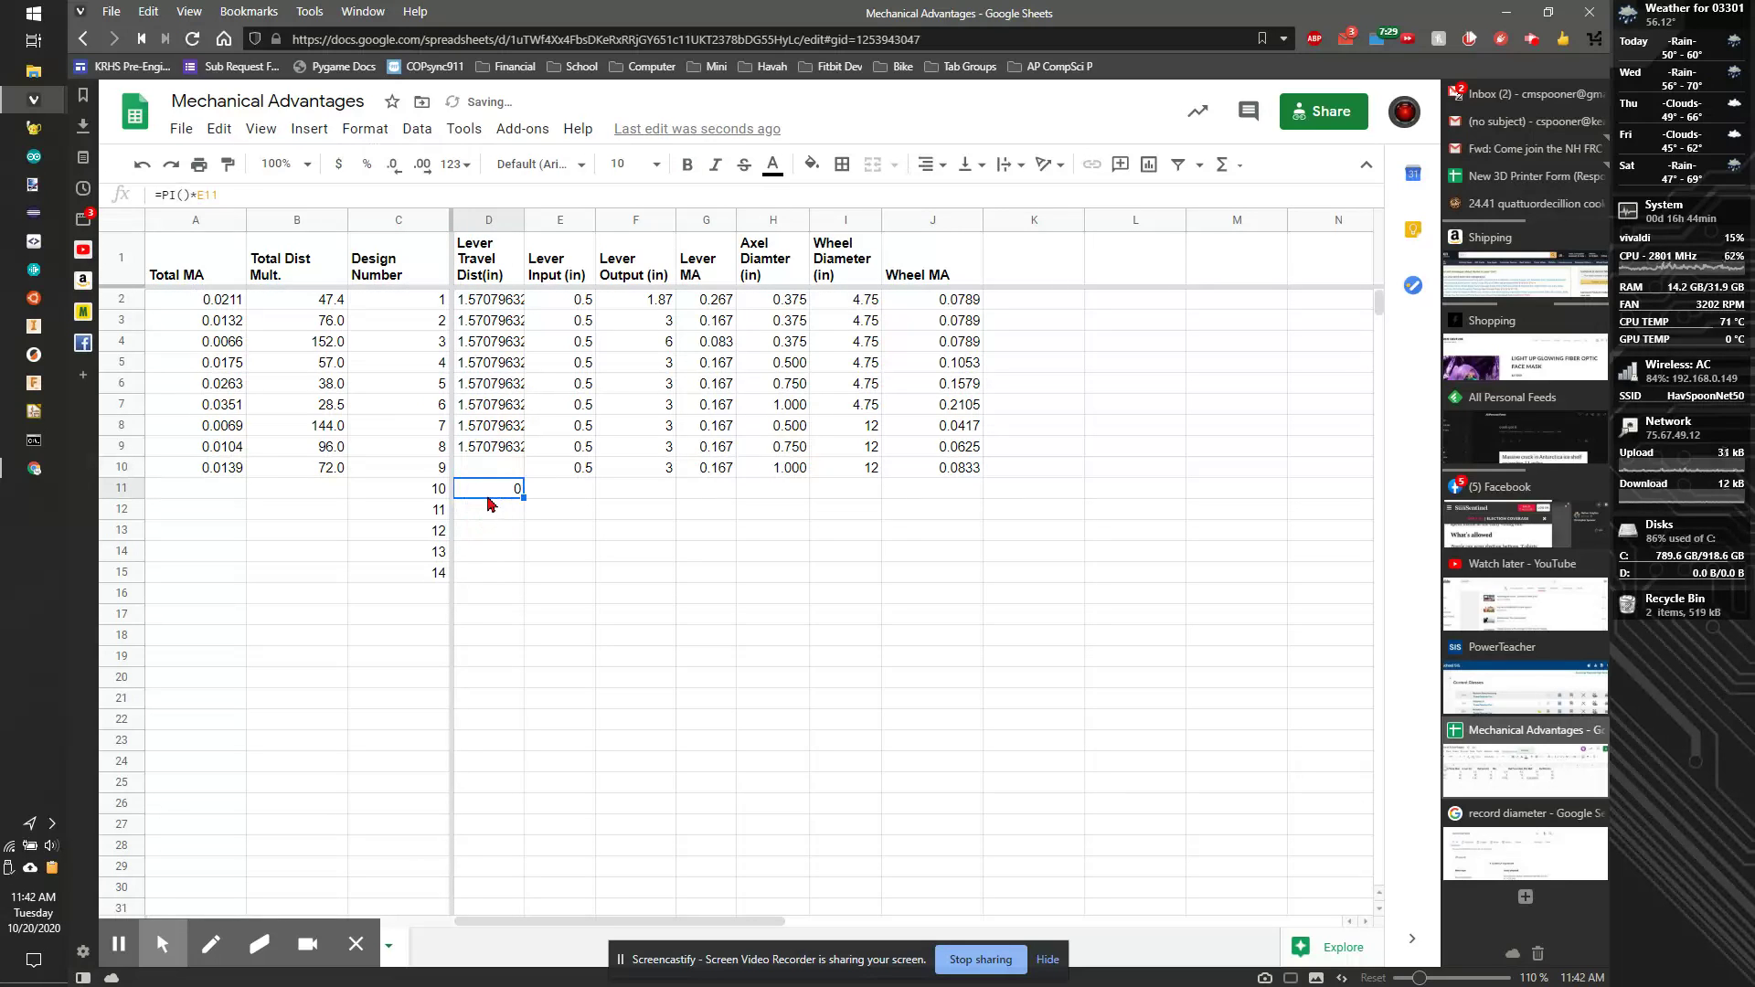
Format the Lever Travel Dist(in) column to show three decimal places.
left_click(473, 225)
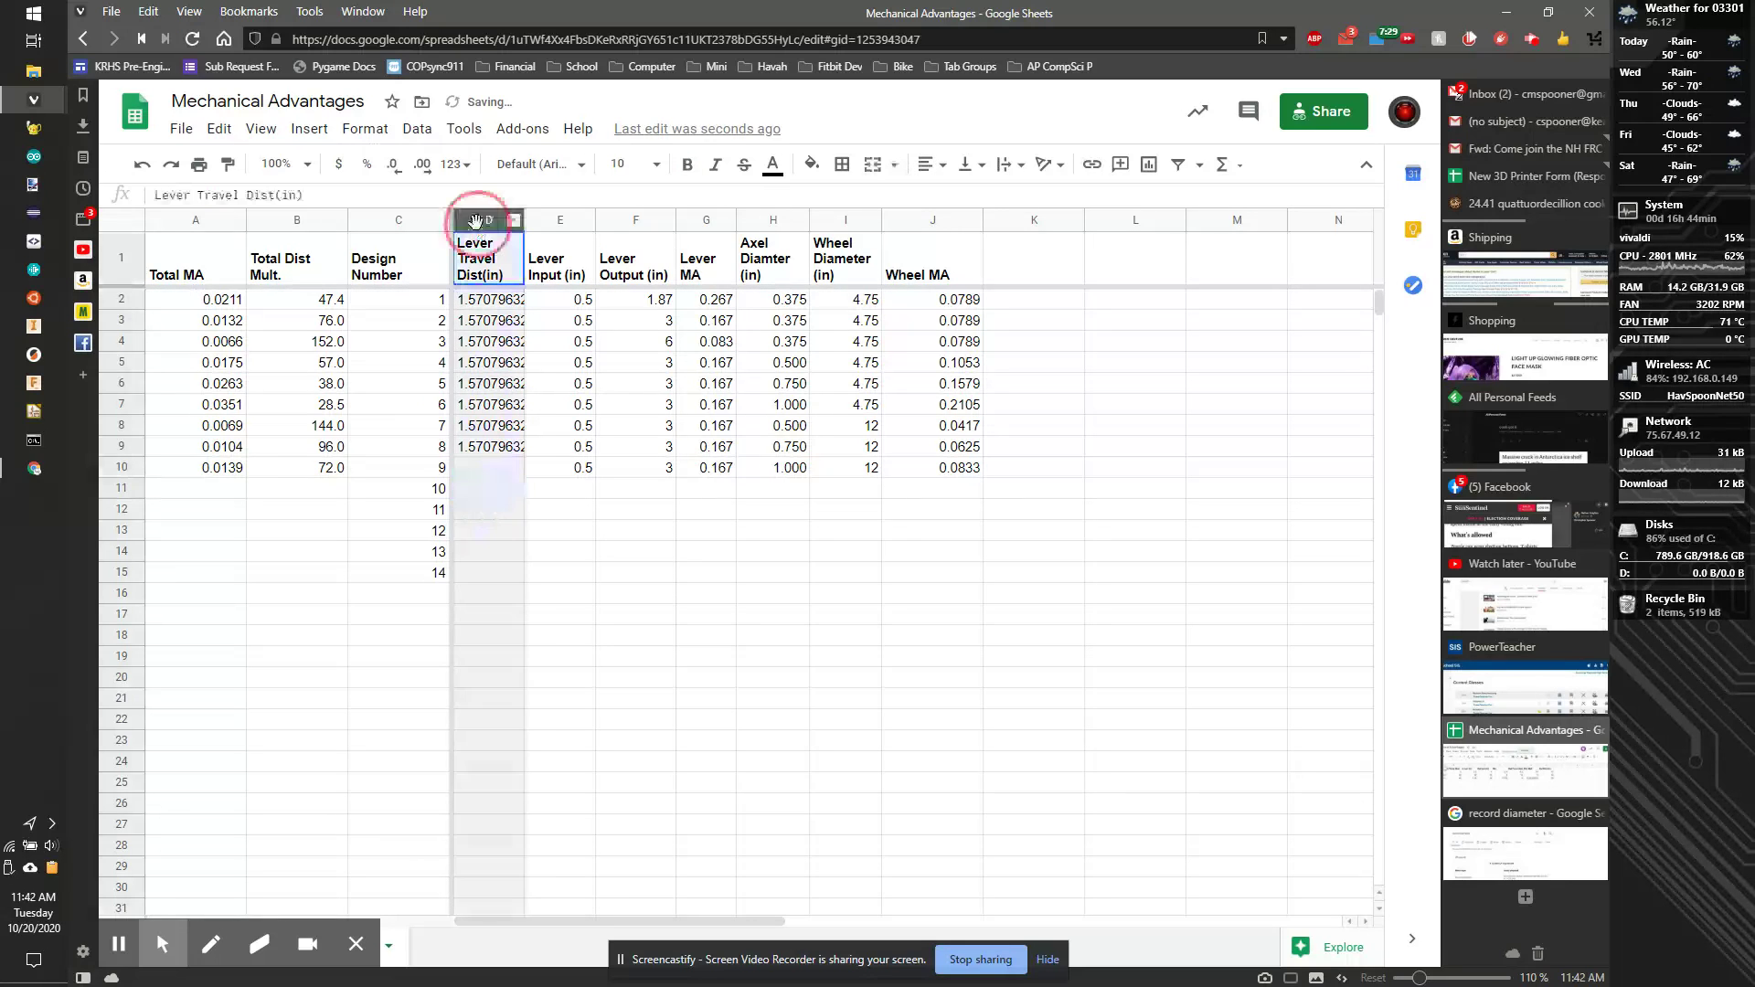
left_click(394, 171)
left_click(394, 171)
left_click(394, 172)
left_click(394, 172)
left_click(394, 172)
left_click(394, 172)
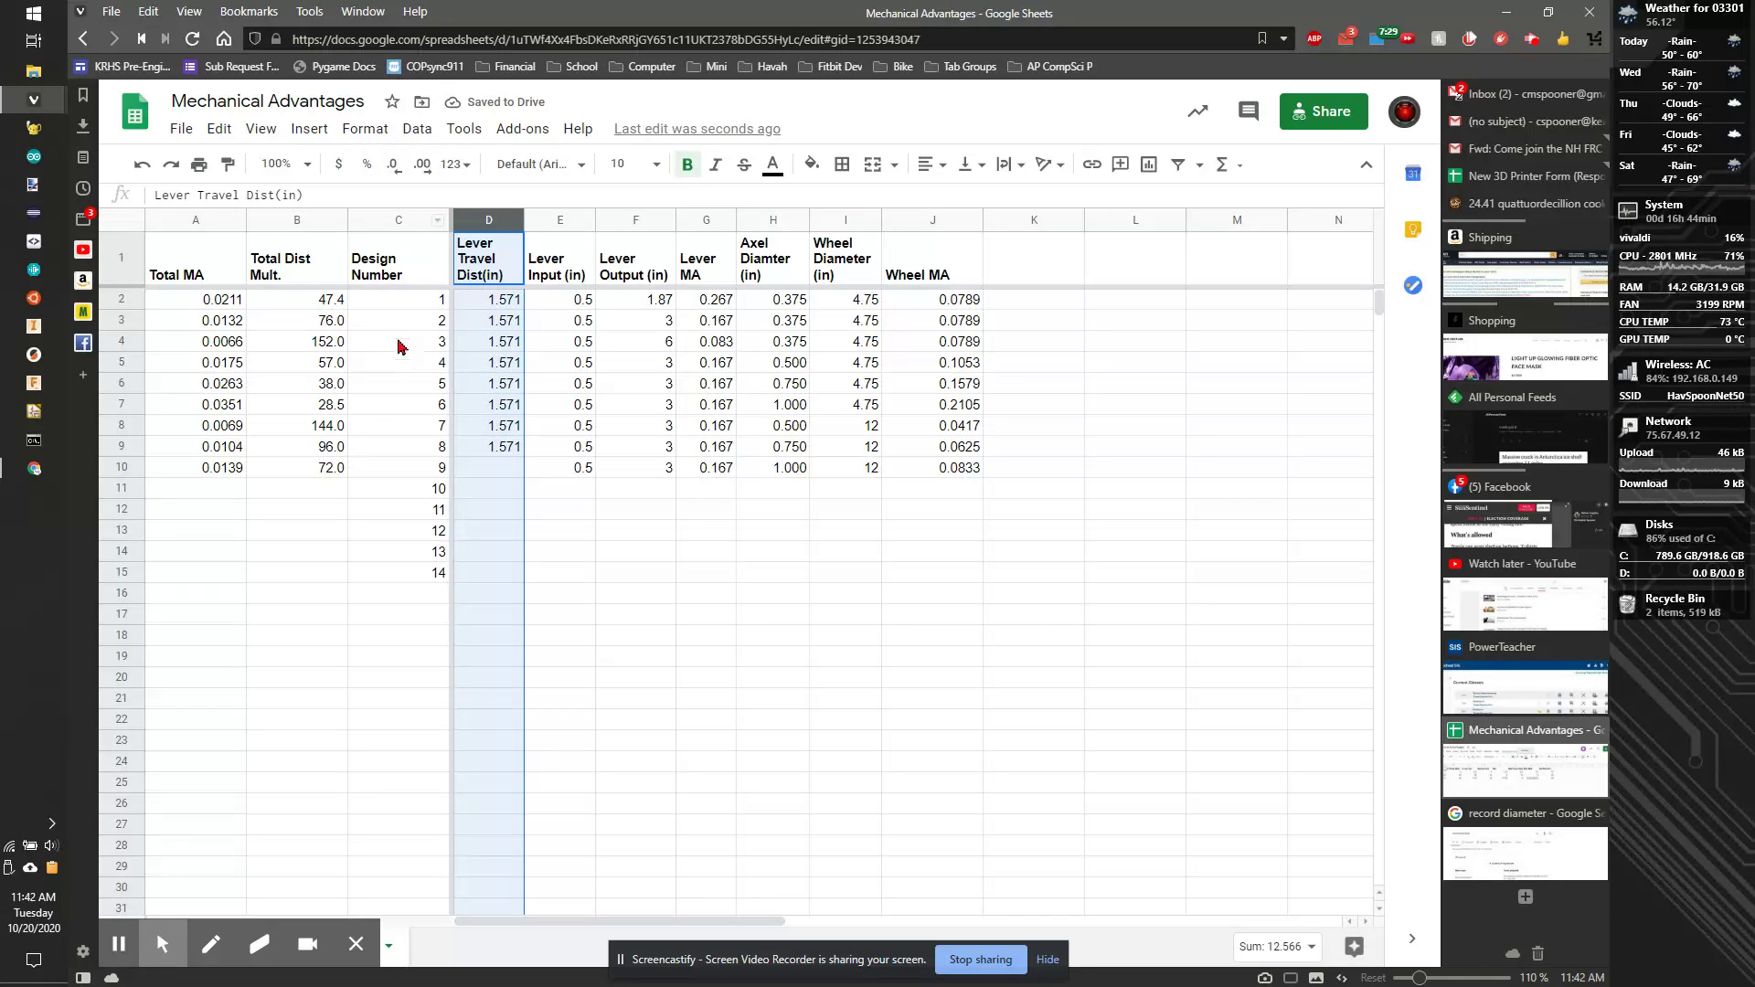
Insert a column before Design Number and head it "Guess Travel (ft)".
left_click(391, 306)
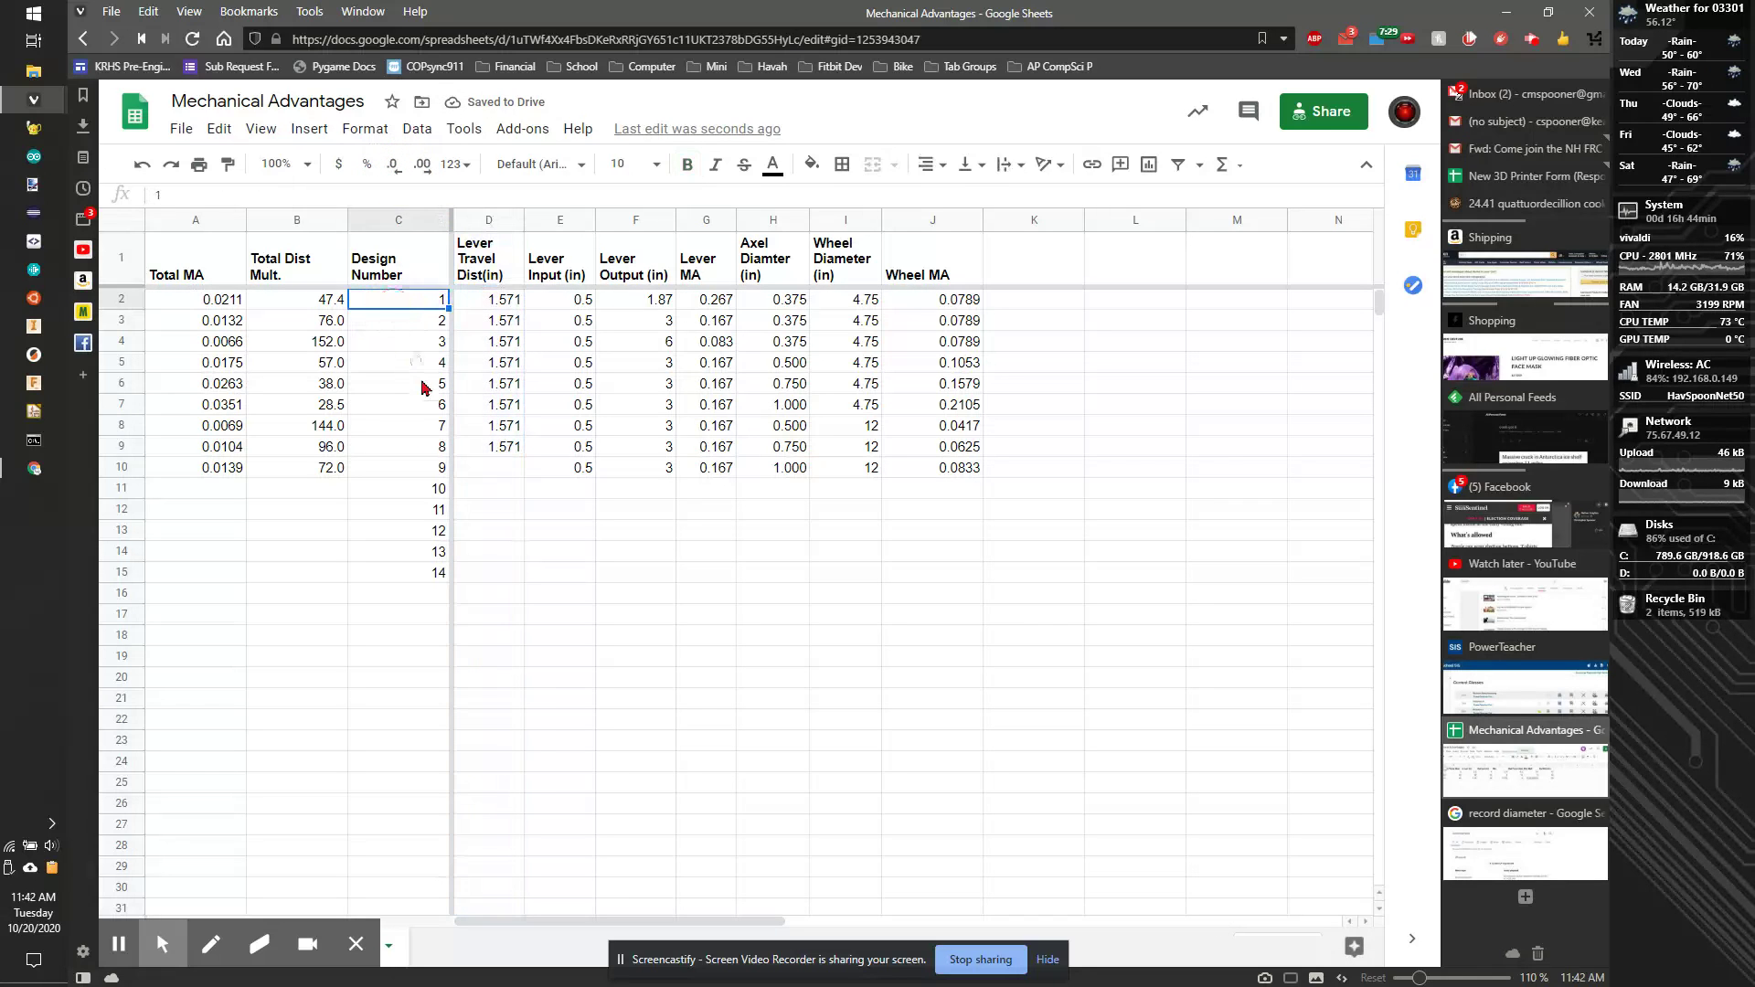
left_click(397, 223)
right_click(397, 223)
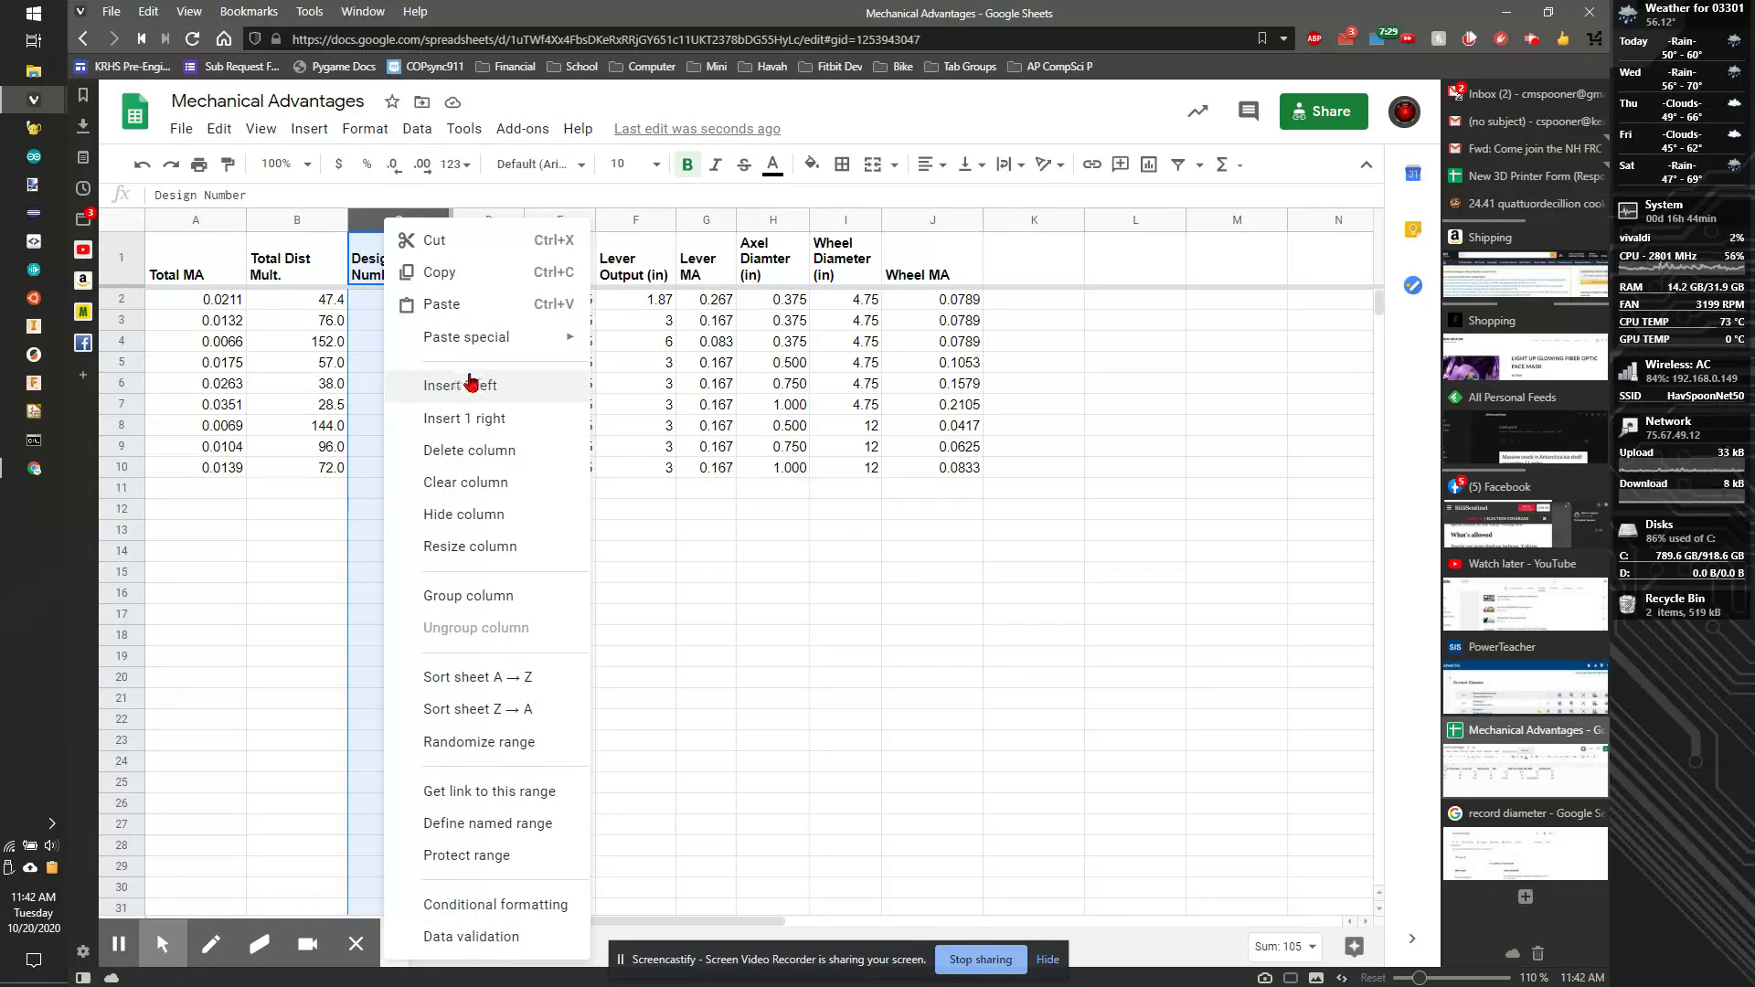
left_click(464, 384)
type("Guess Travel")
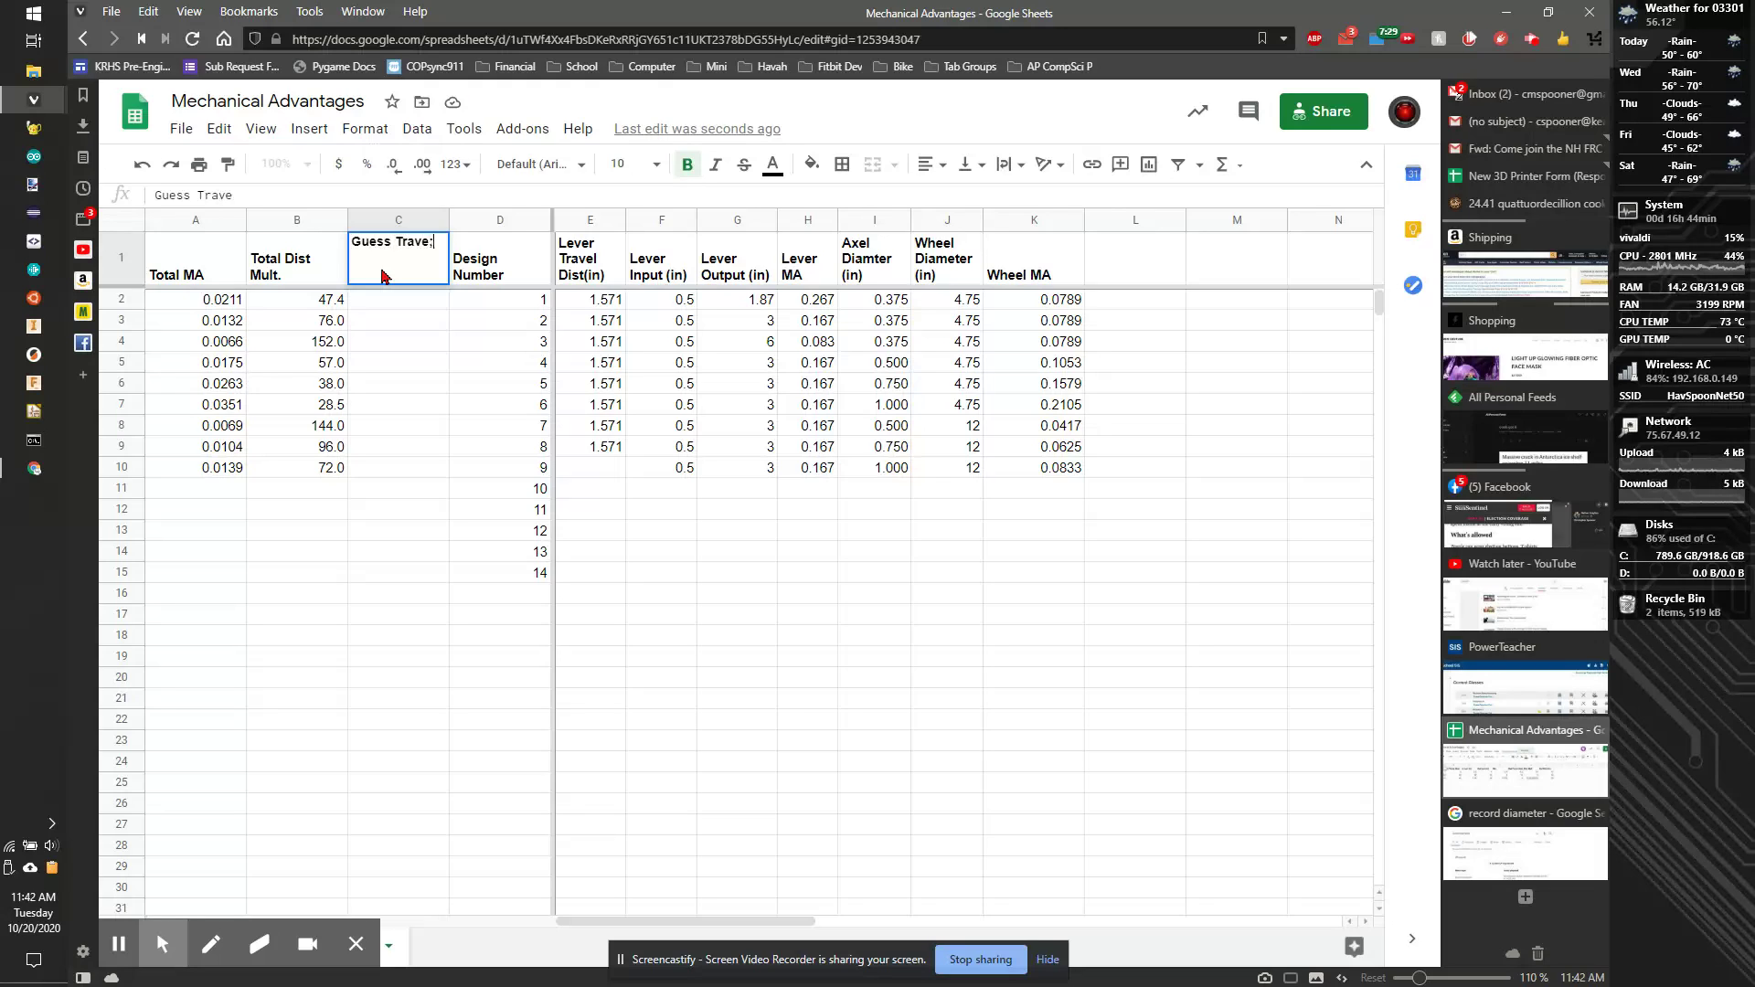
type(" (ft)")
key("Return")
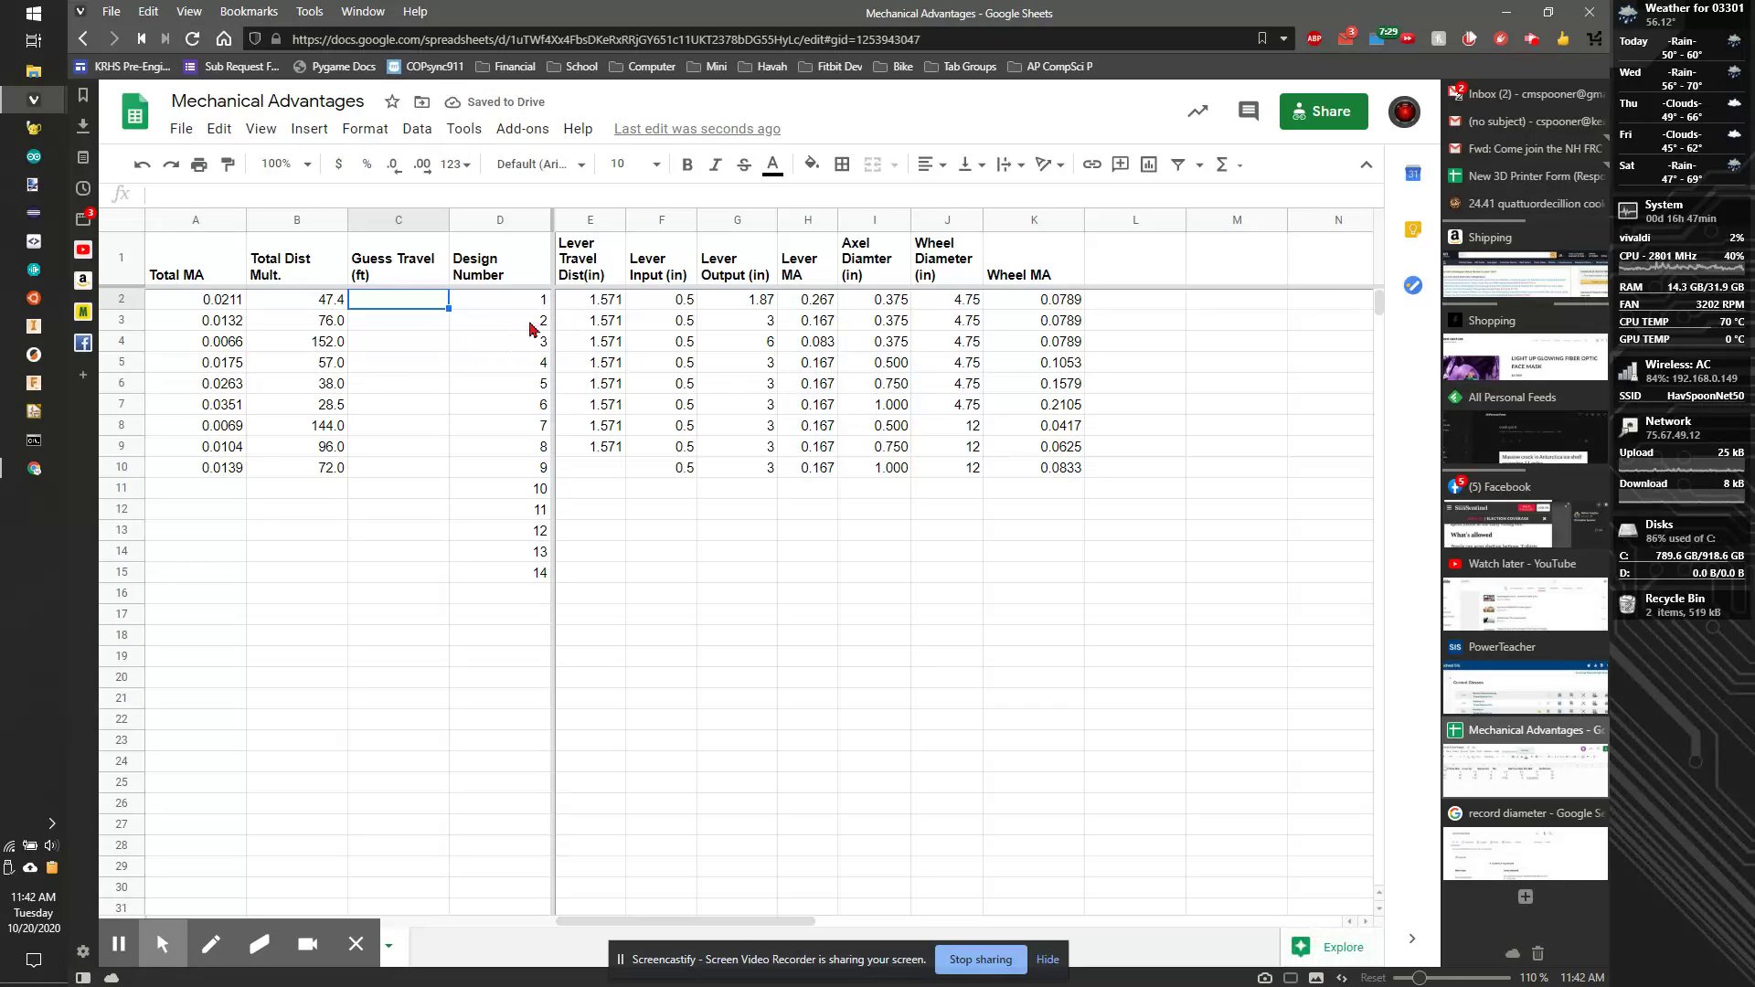
Enter the formula =E2*B2/12 in C2 to calculate the first design's guess travel in feet.
type("=")
left_click(596, 302)
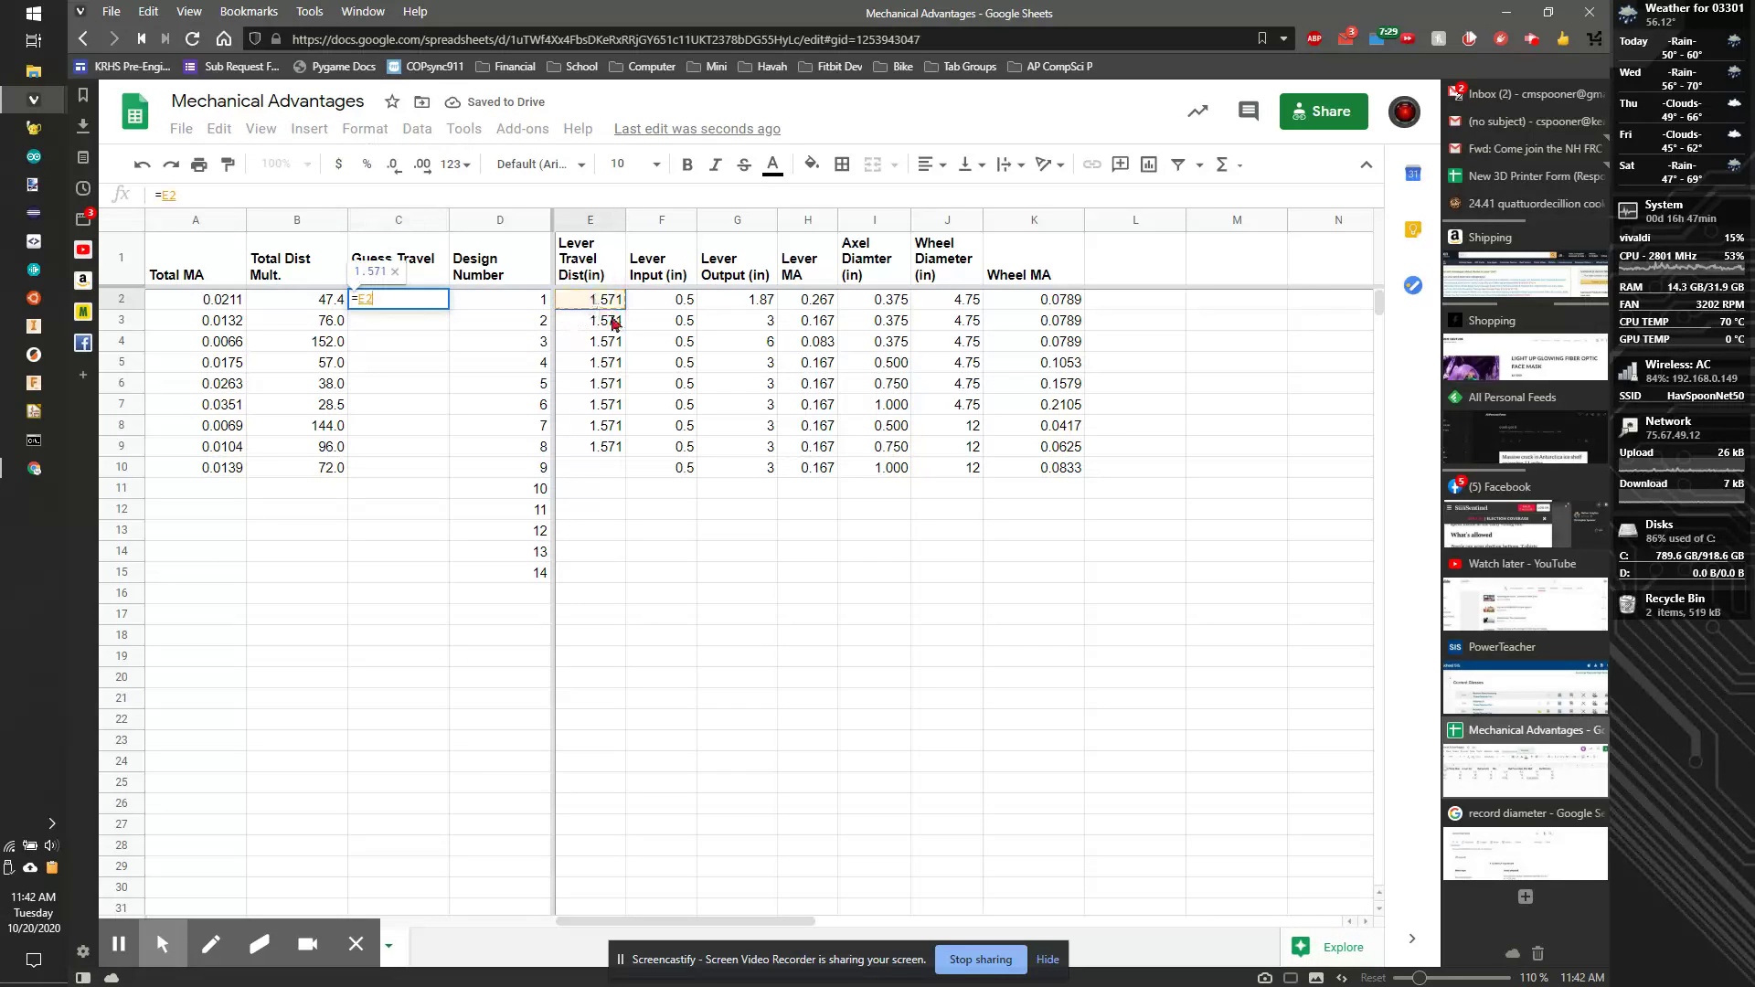
type("*")
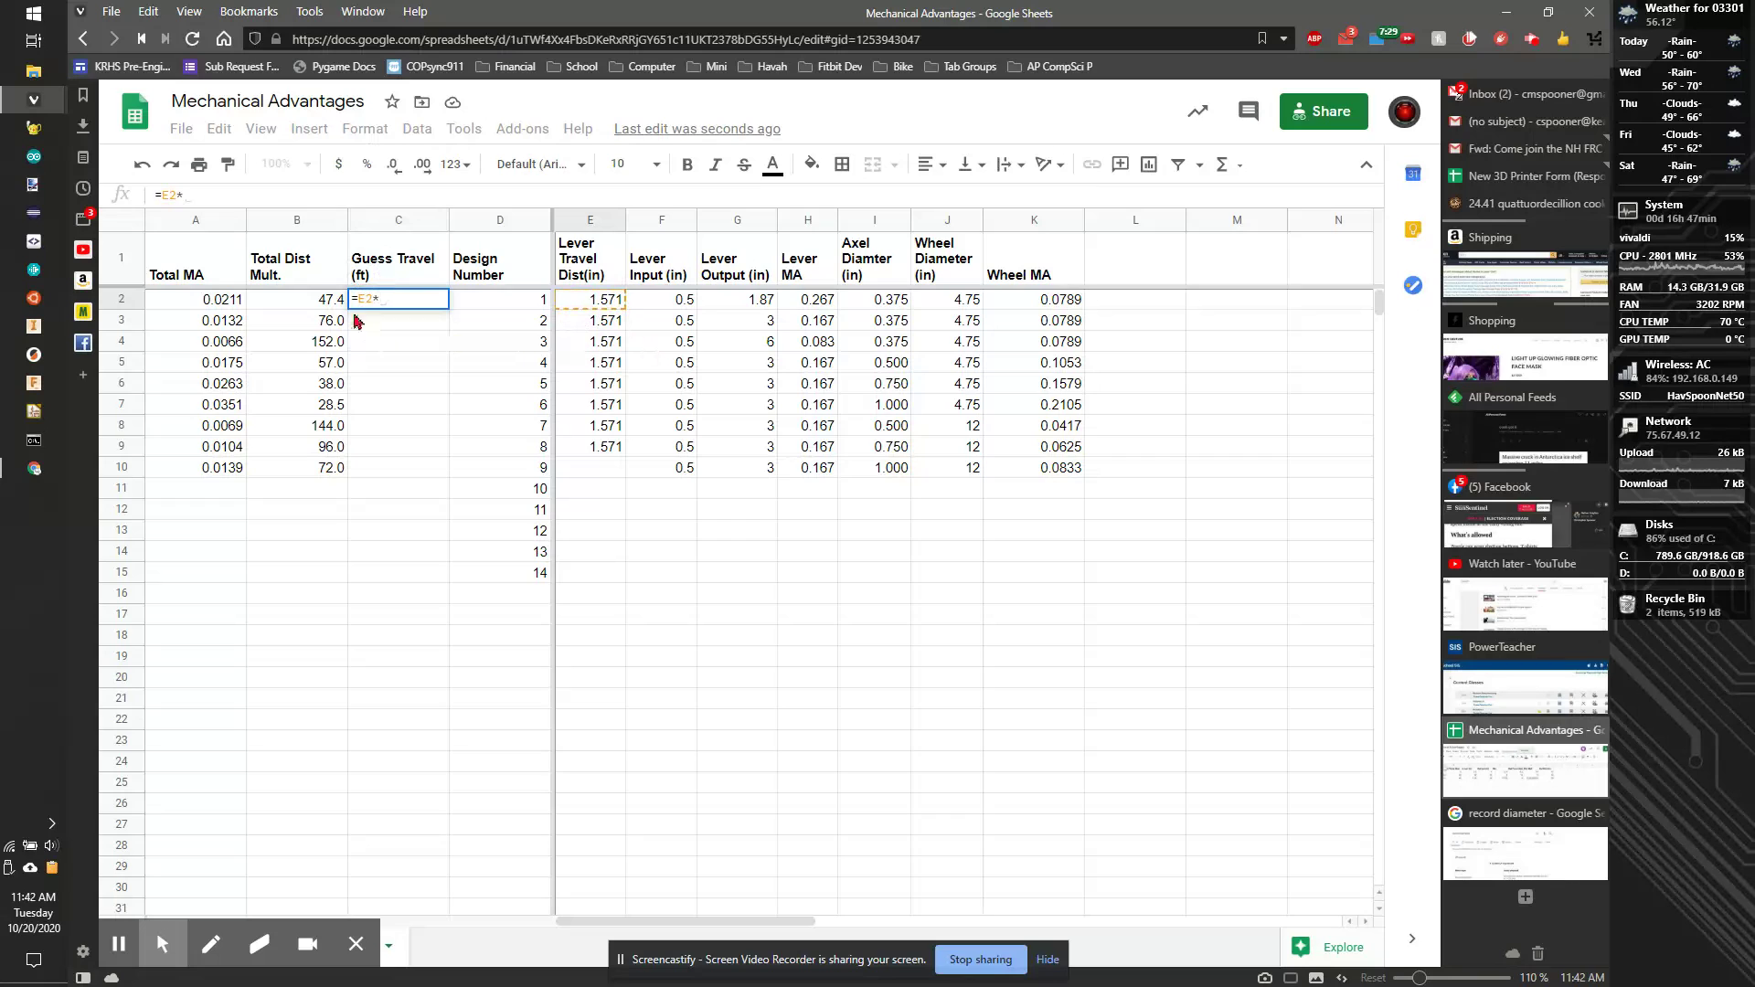
left_click(326, 308)
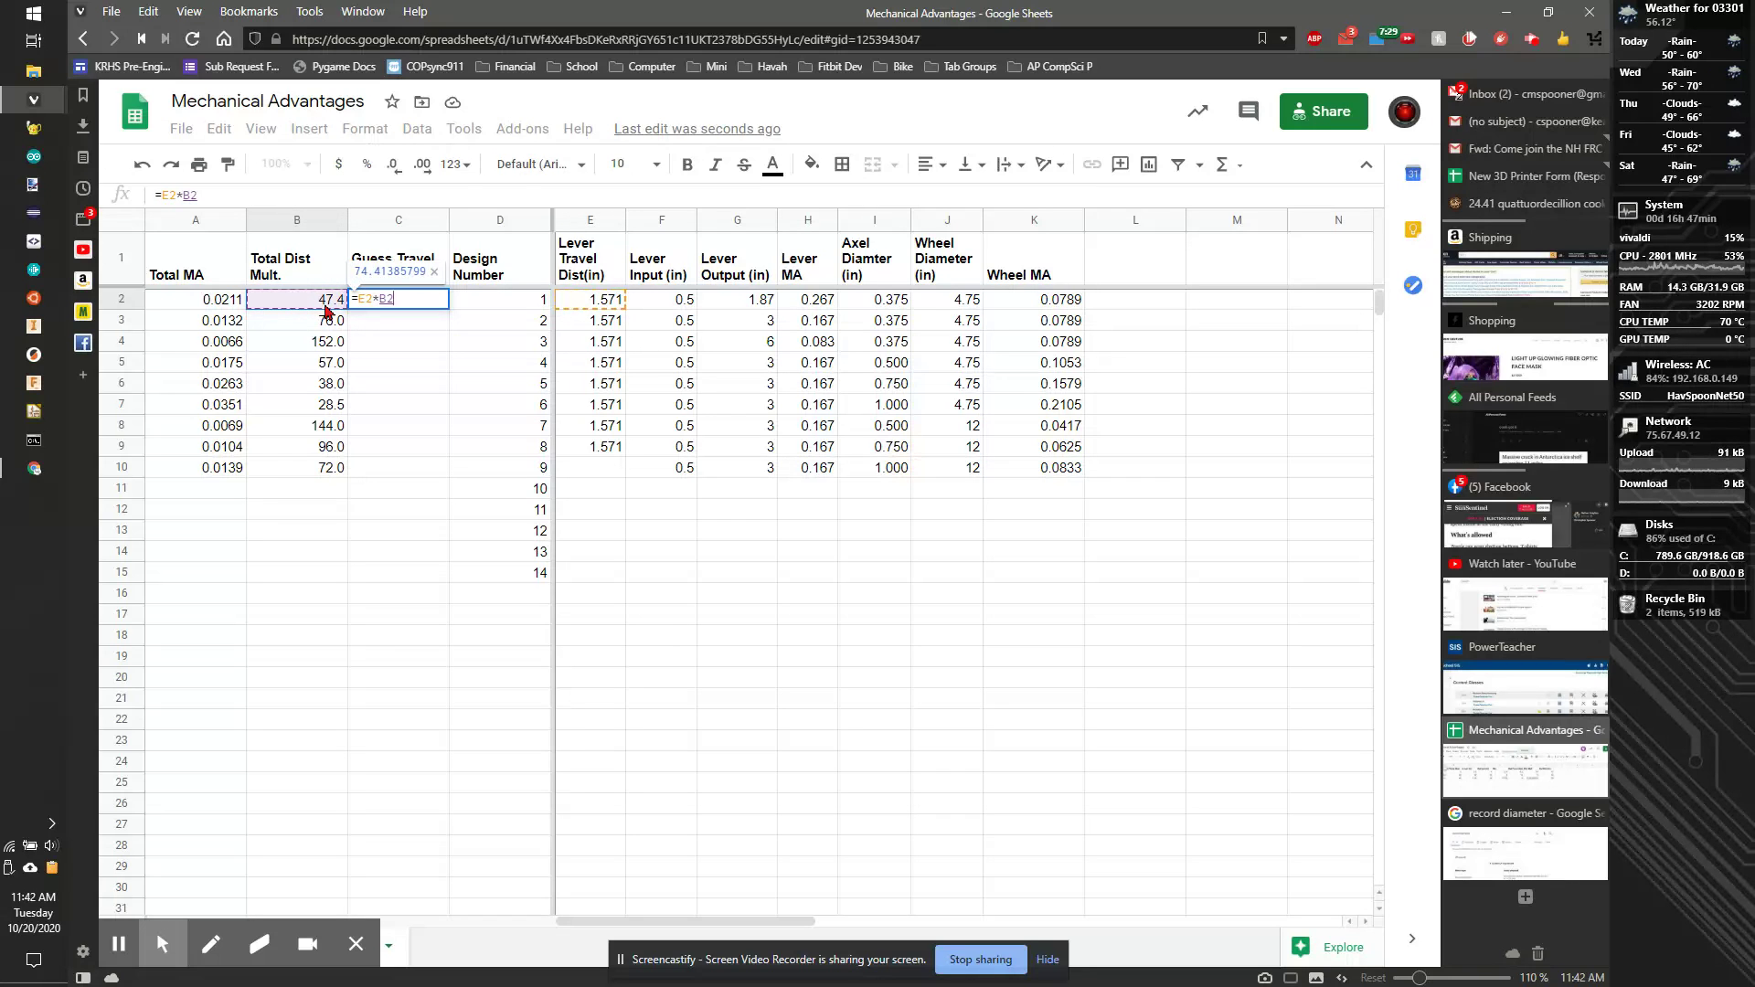
type("/12")
key("Return")
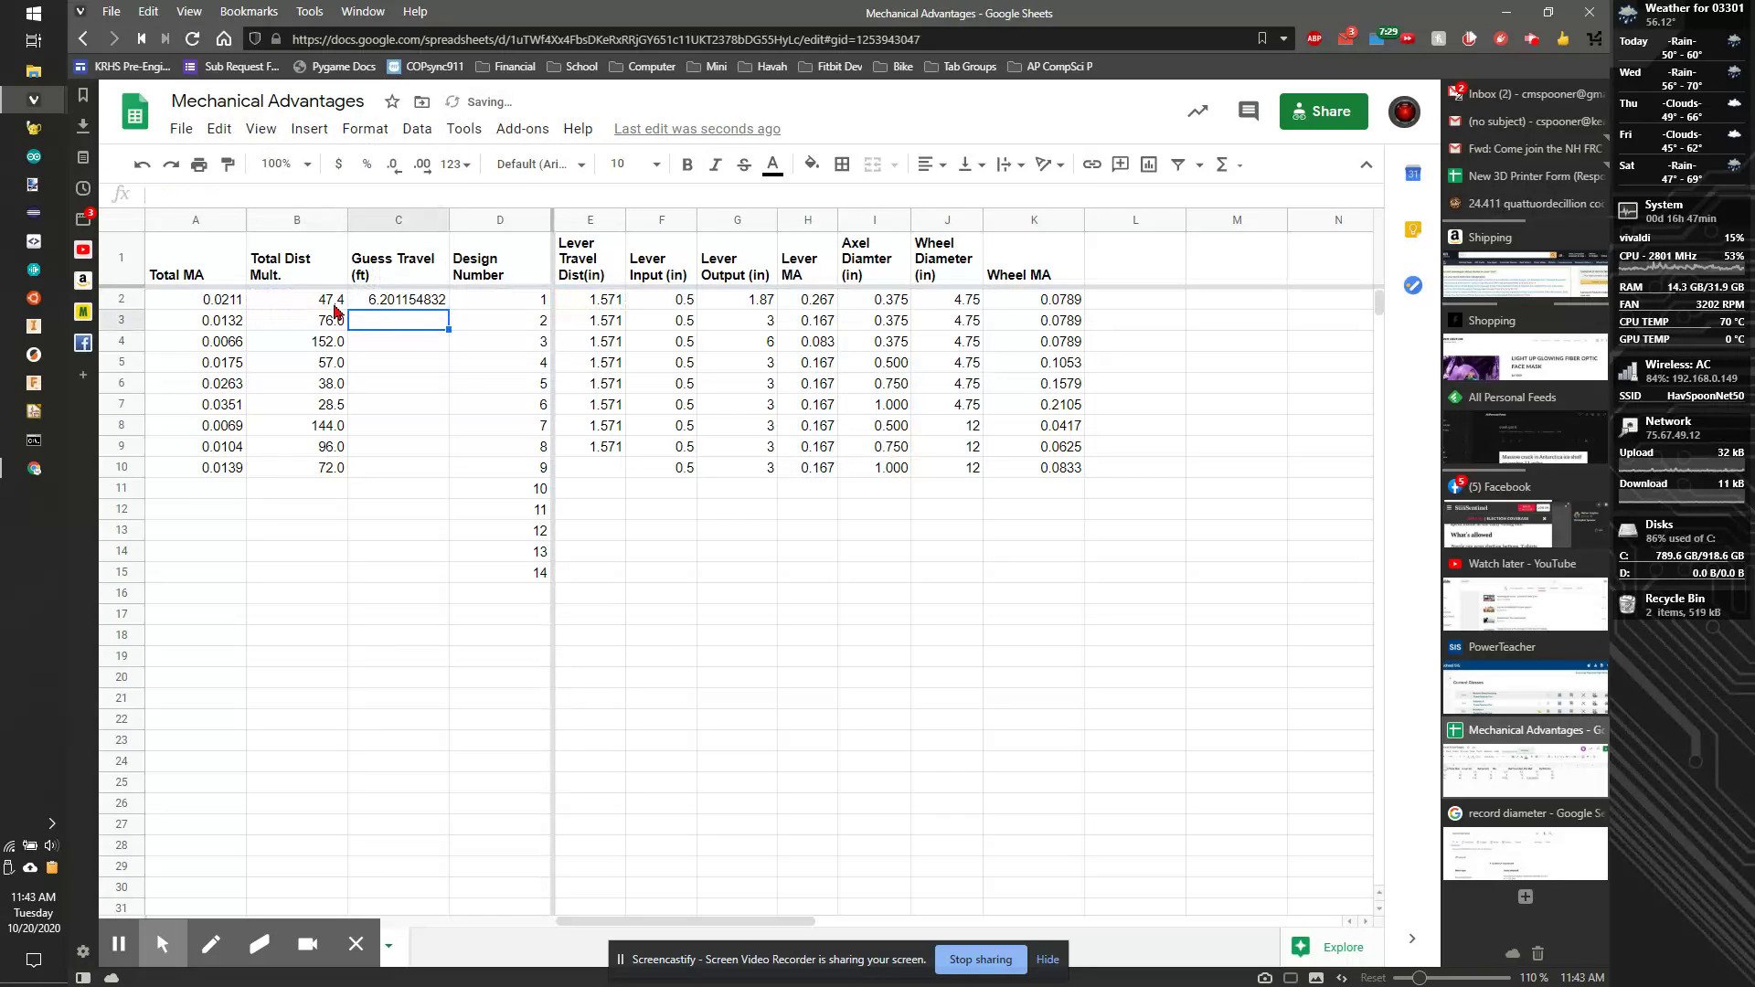
Fill the Guess Travel (ft) formula from C2 down to C10.
left_click(384, 305)
left_click_drag(448, 308, 423, 520)
left_click(439, 530)
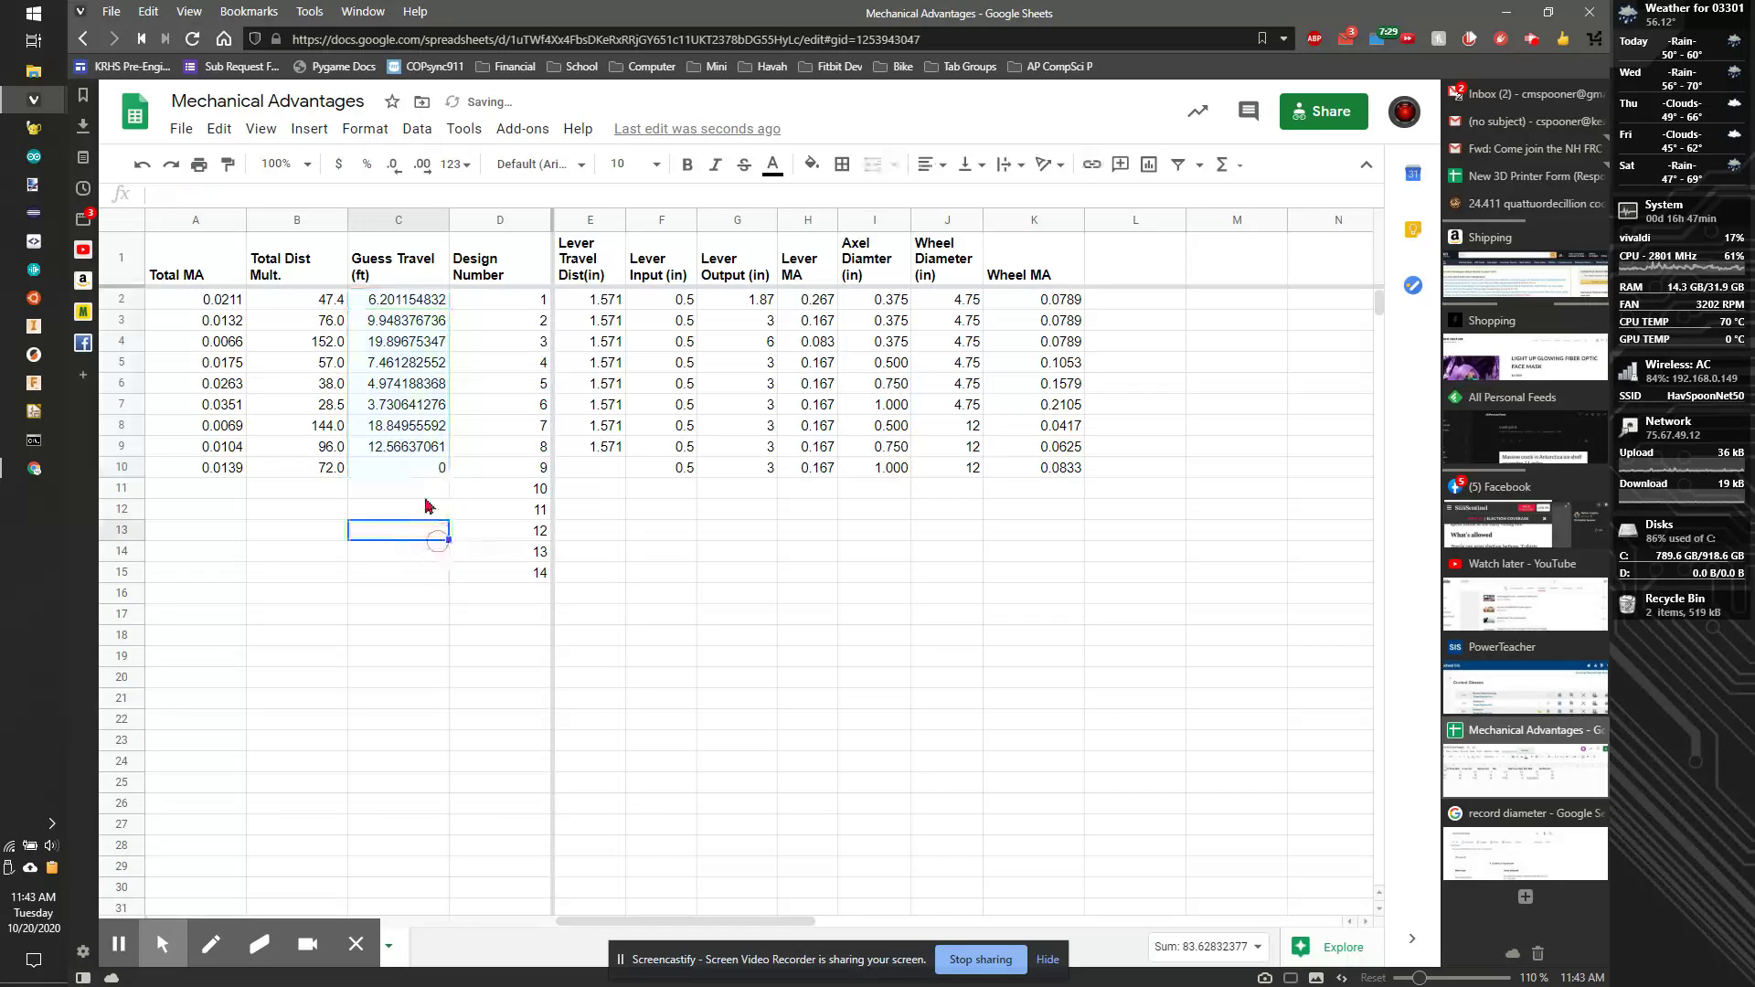
Fill the Lever Travel Dist(in) formula from E9 down to E10 for design 9.
left_click(414, 475)
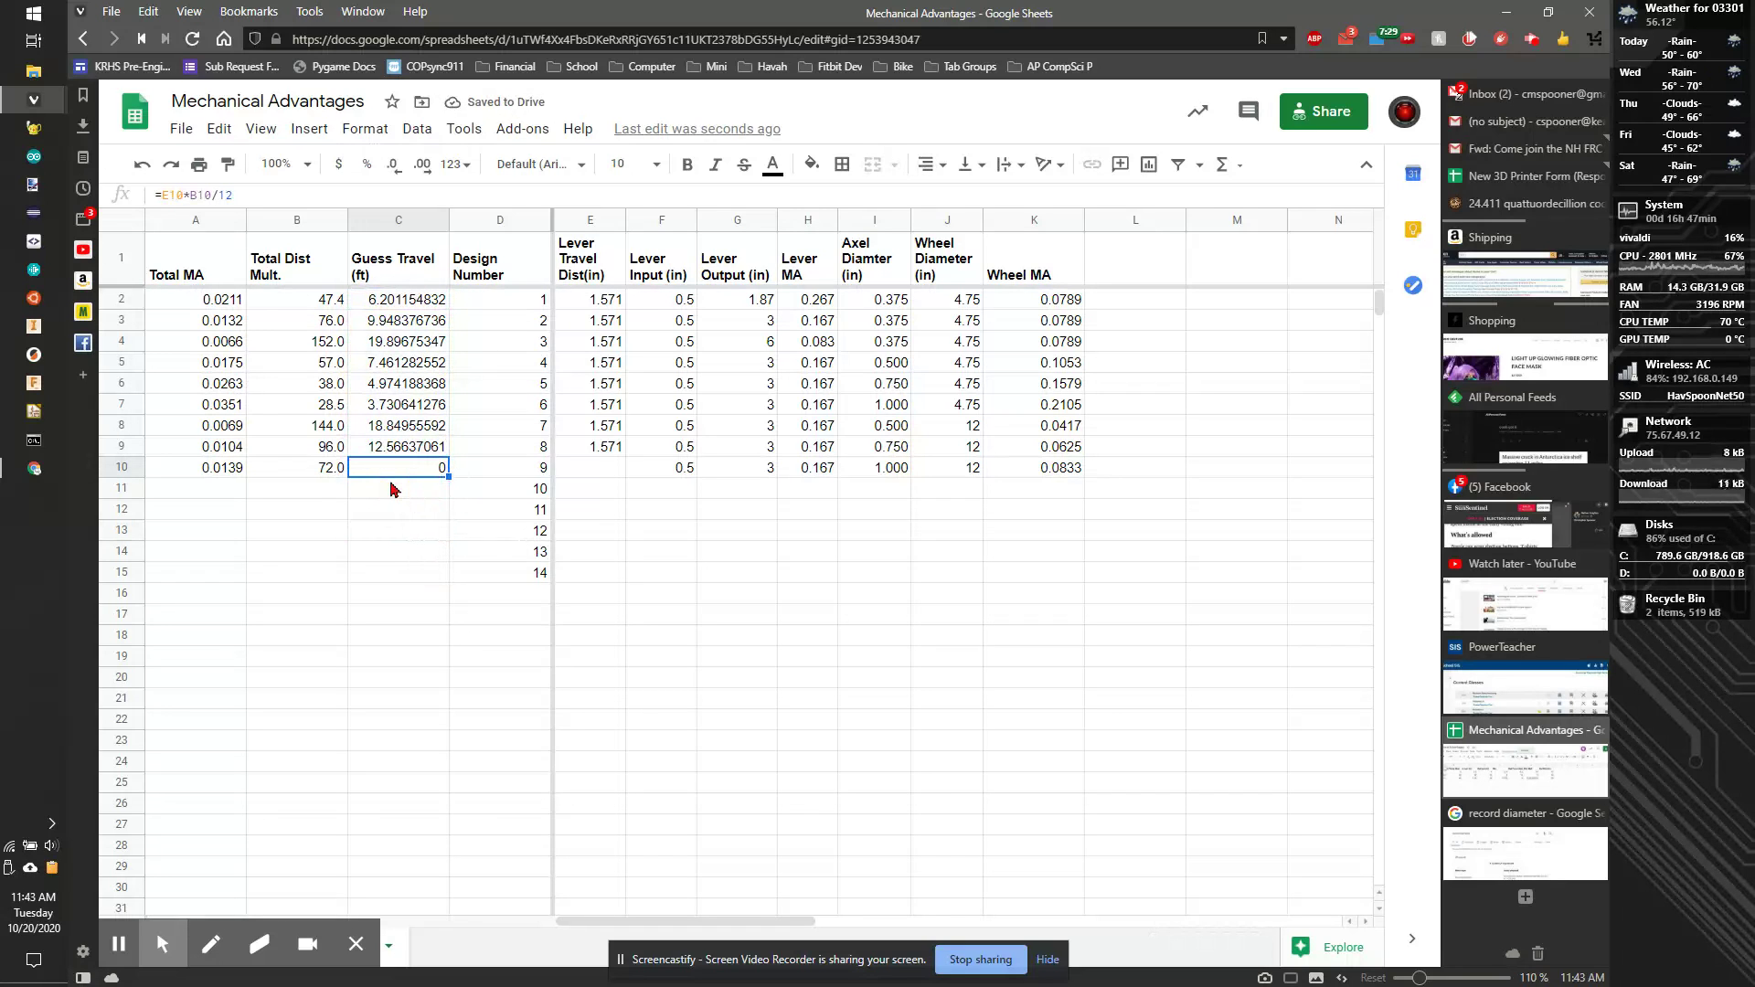
left_click(428, 479)
left_click(399, 471)
left_click(599, 445)
left_click(617, 451)
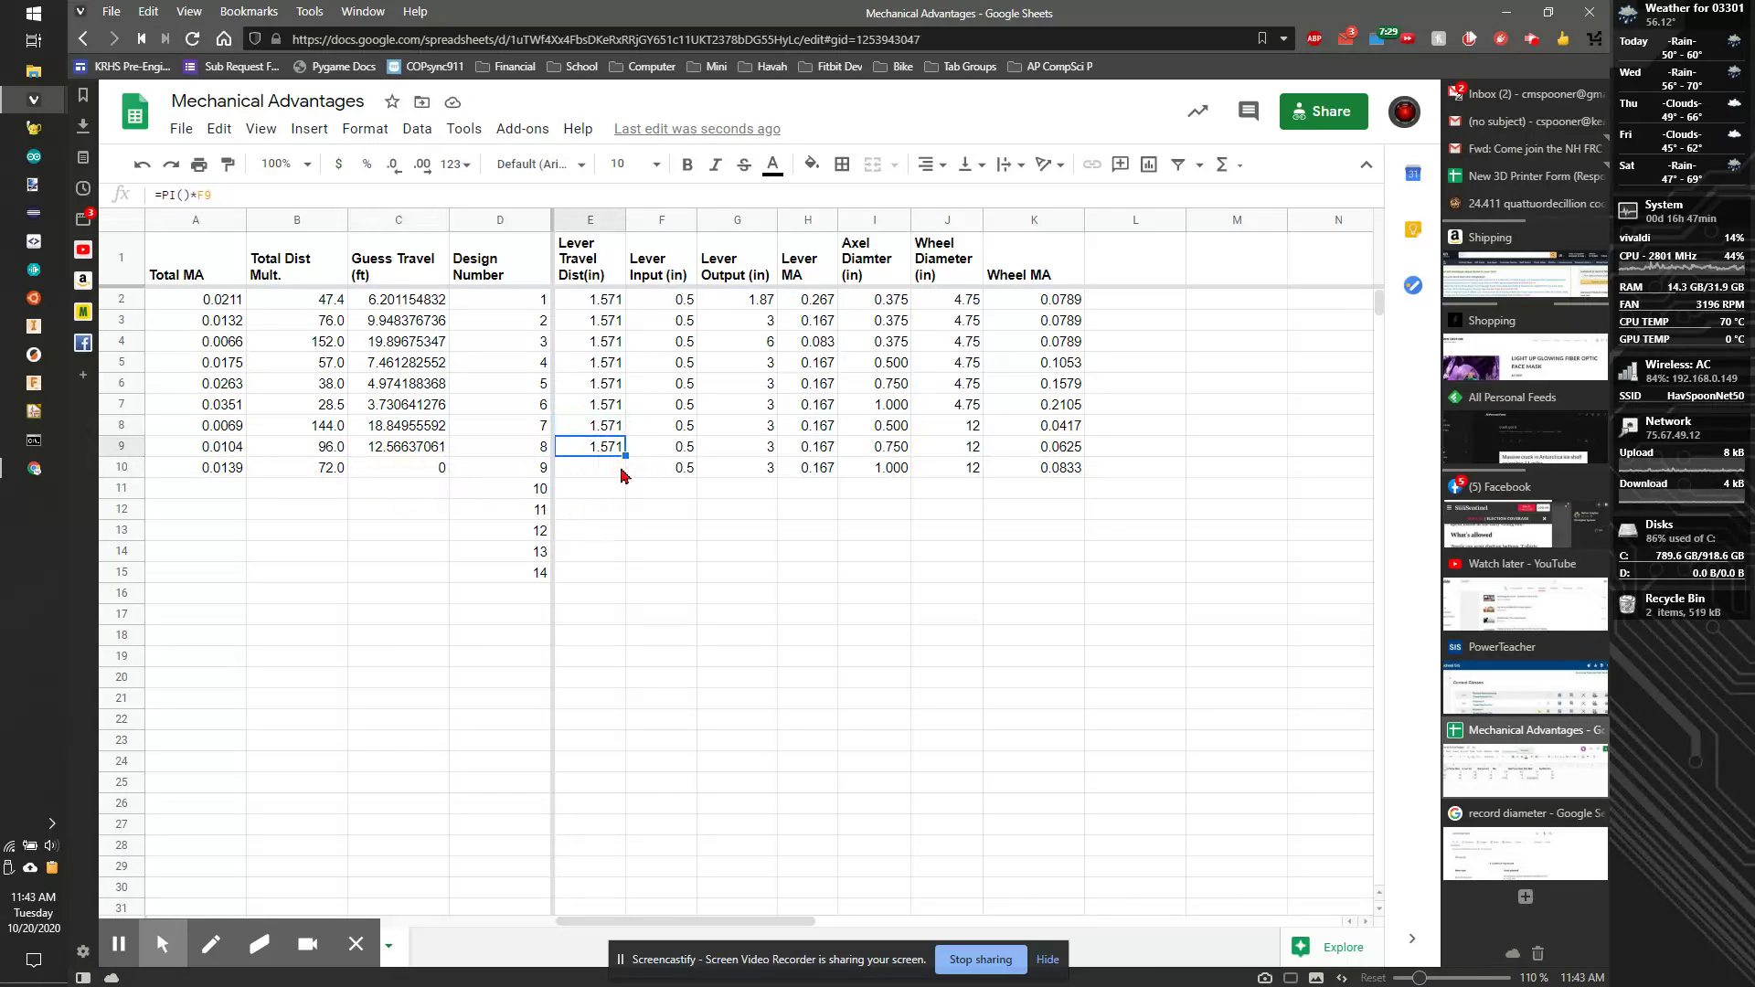
left_click_drag(622, 454, 621, 471)
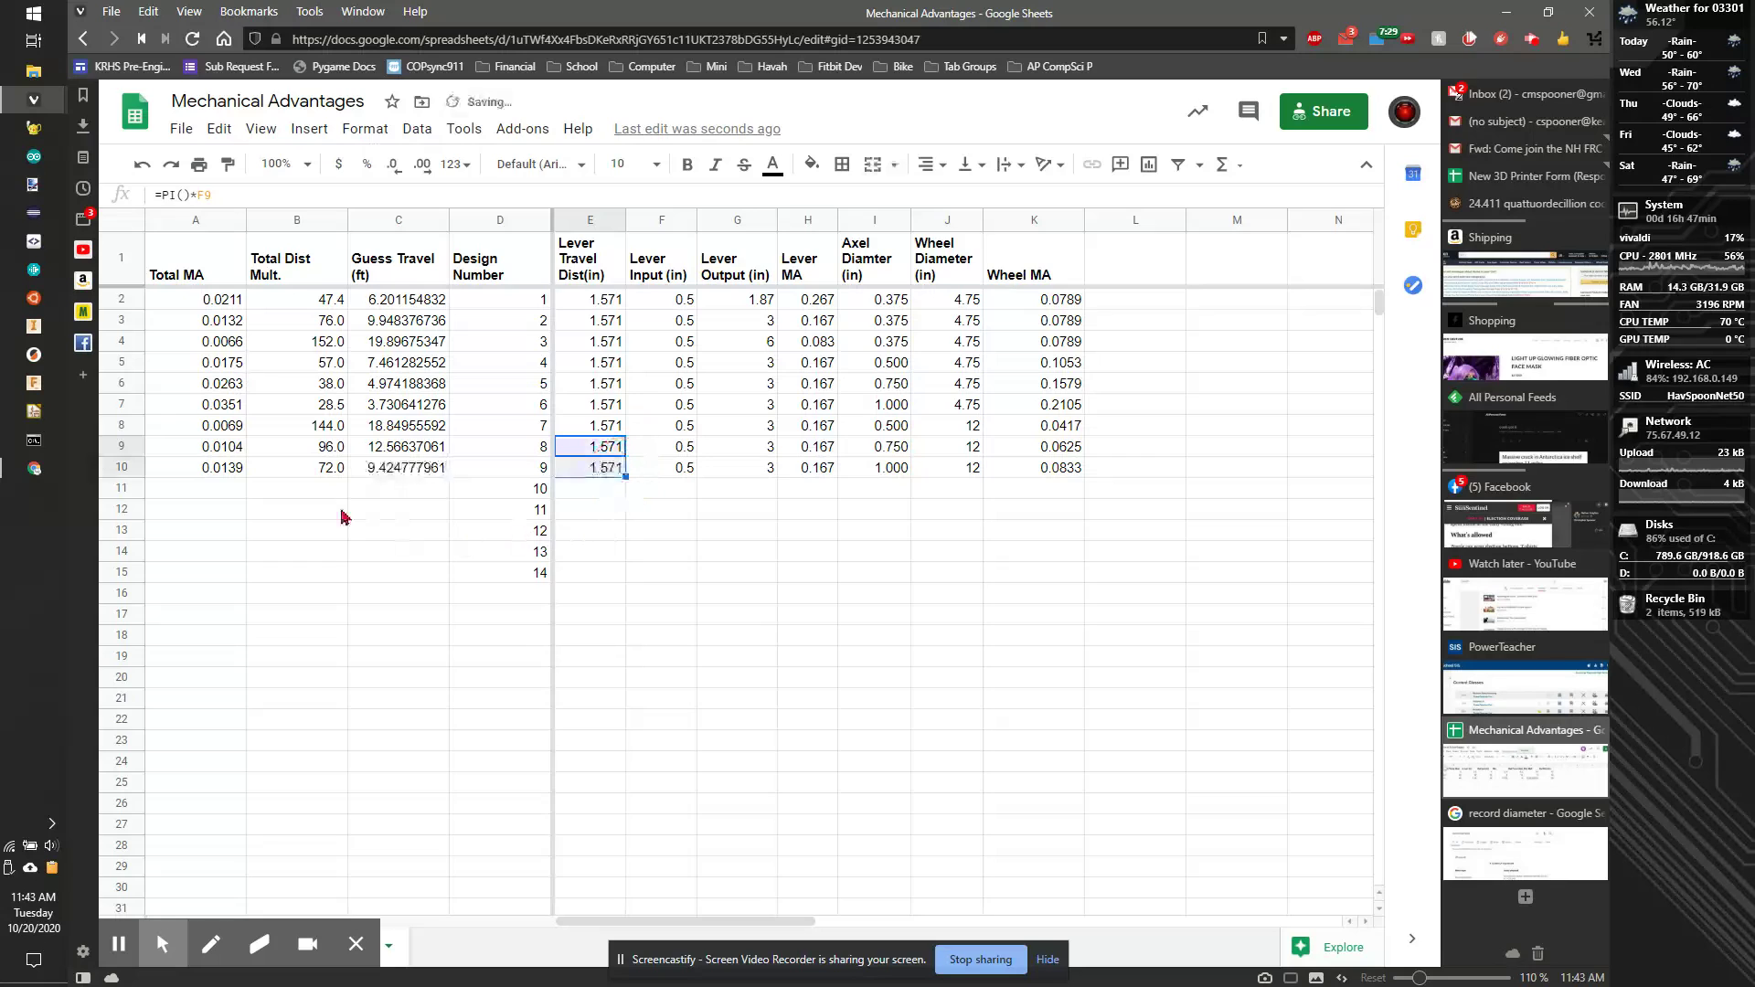
left_click(411, 510)
Set the Lever Output (in) to 6 for designs 4 through 9, in cells G5 to G10.
left_click(399, 429)
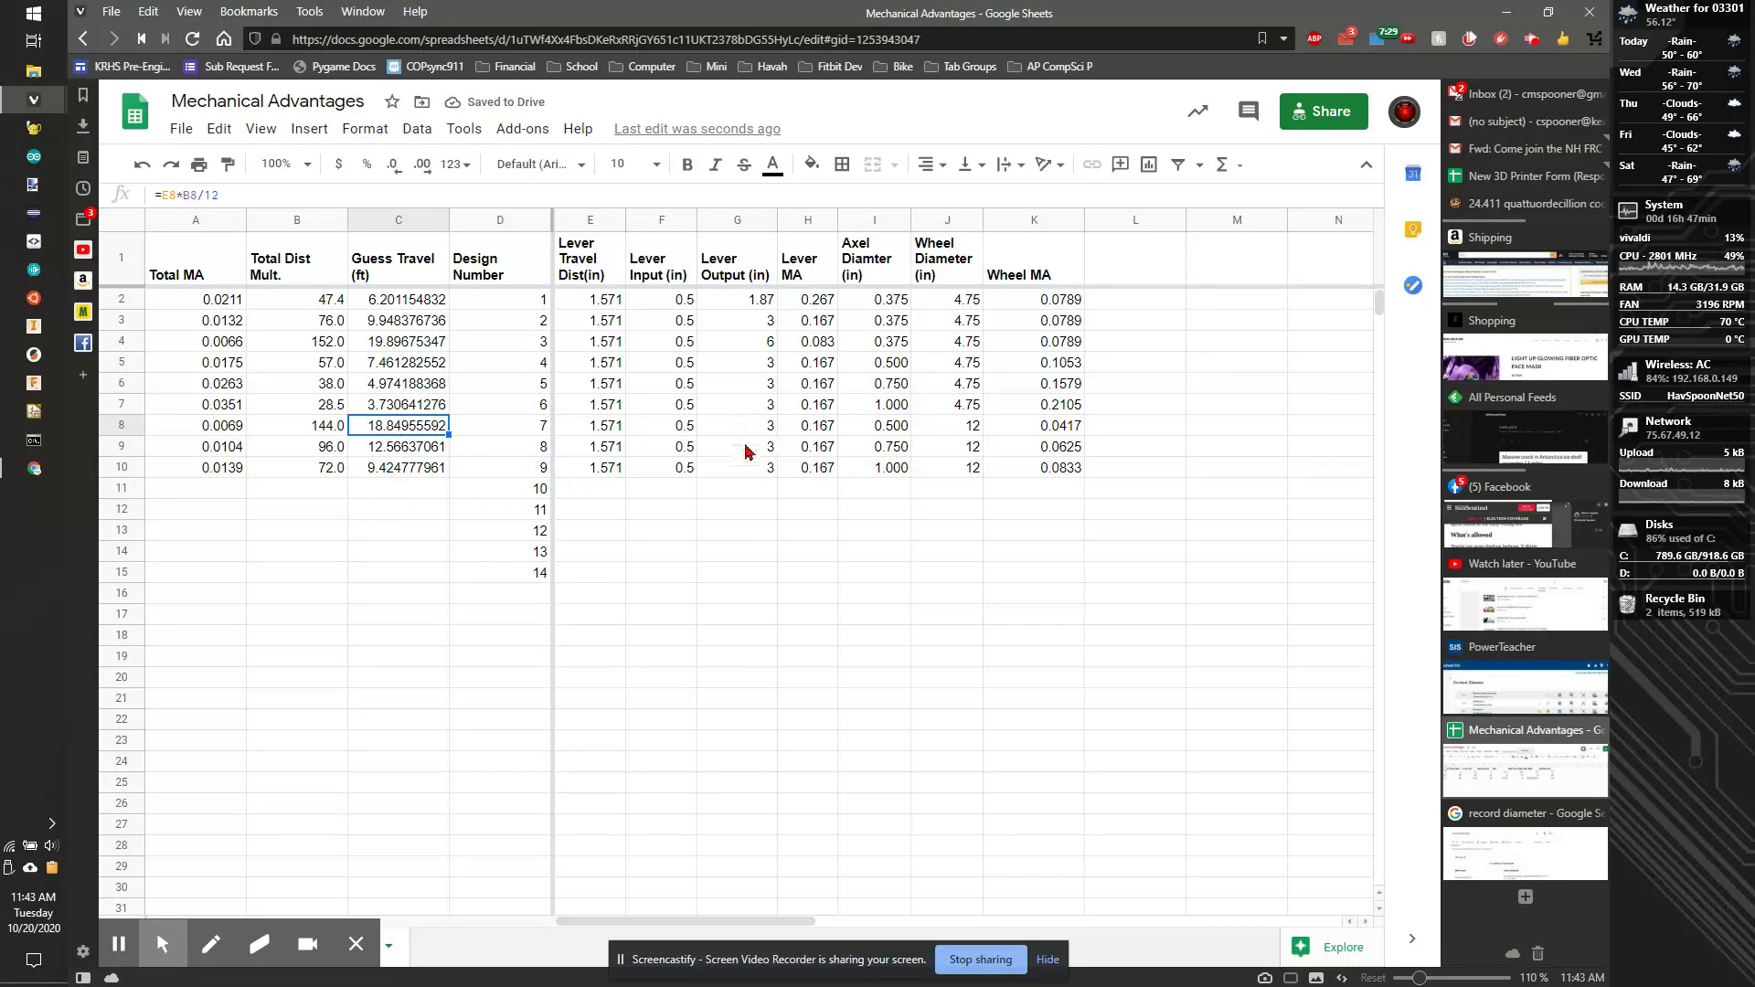
left_click(758, 382)
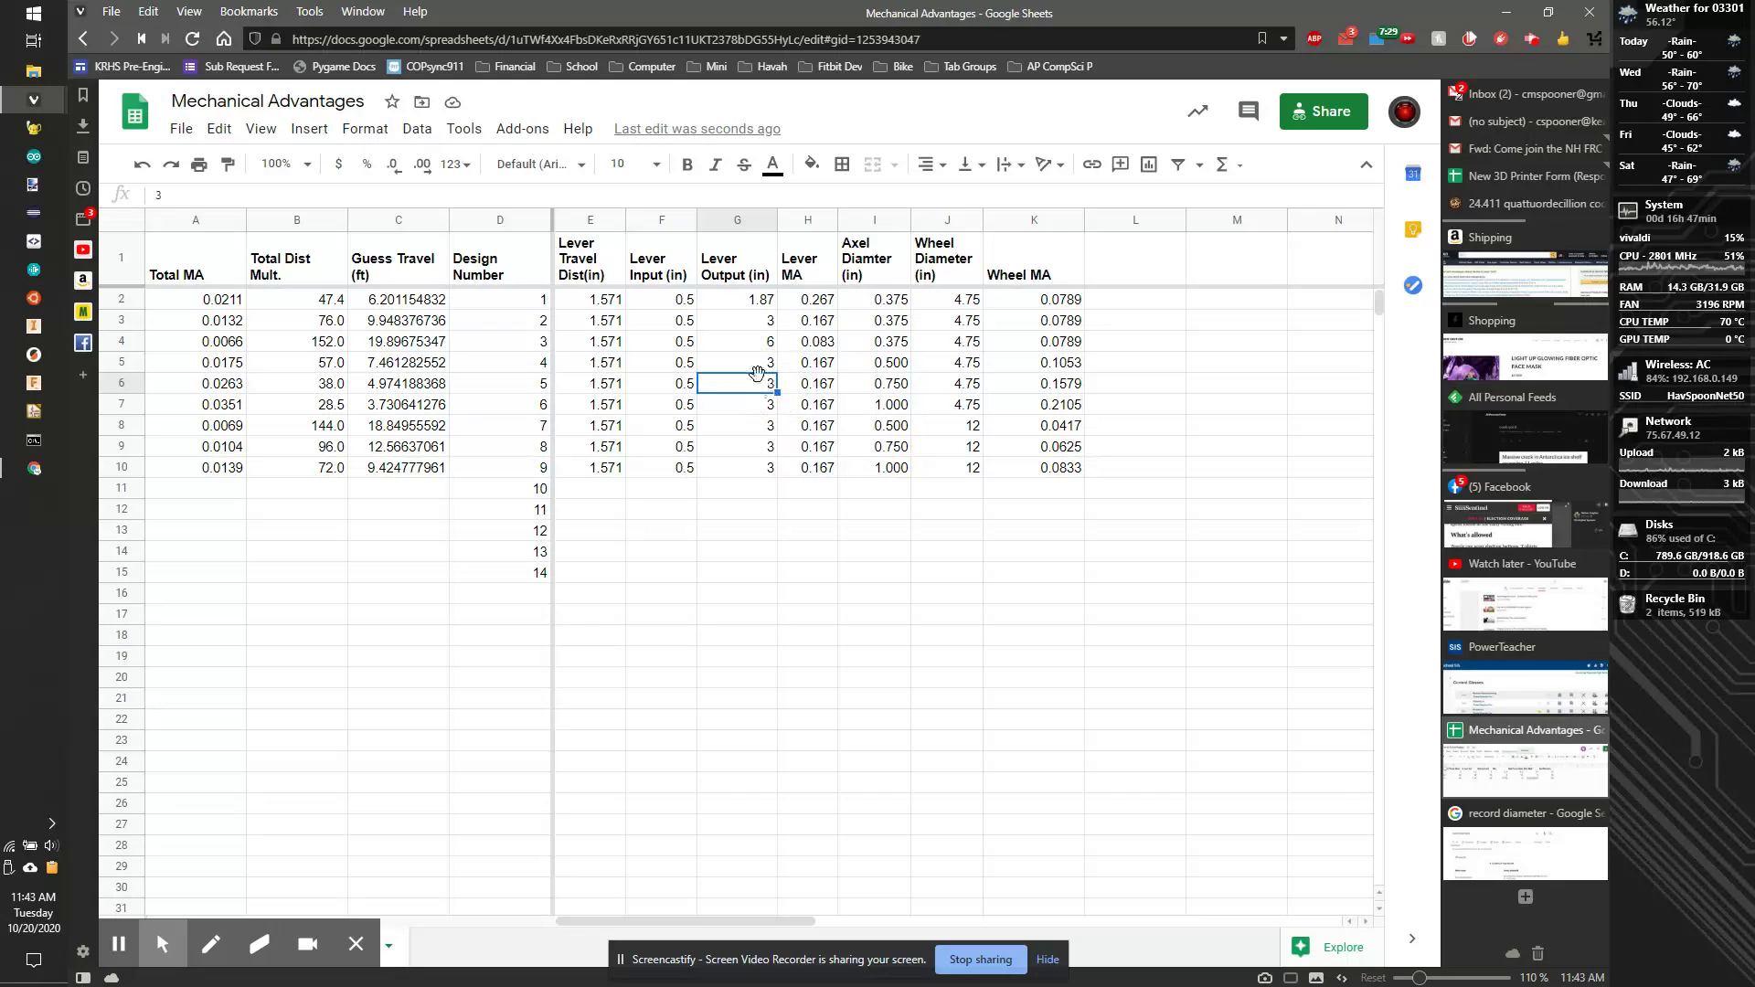
left_click(763, 365)
type("6")
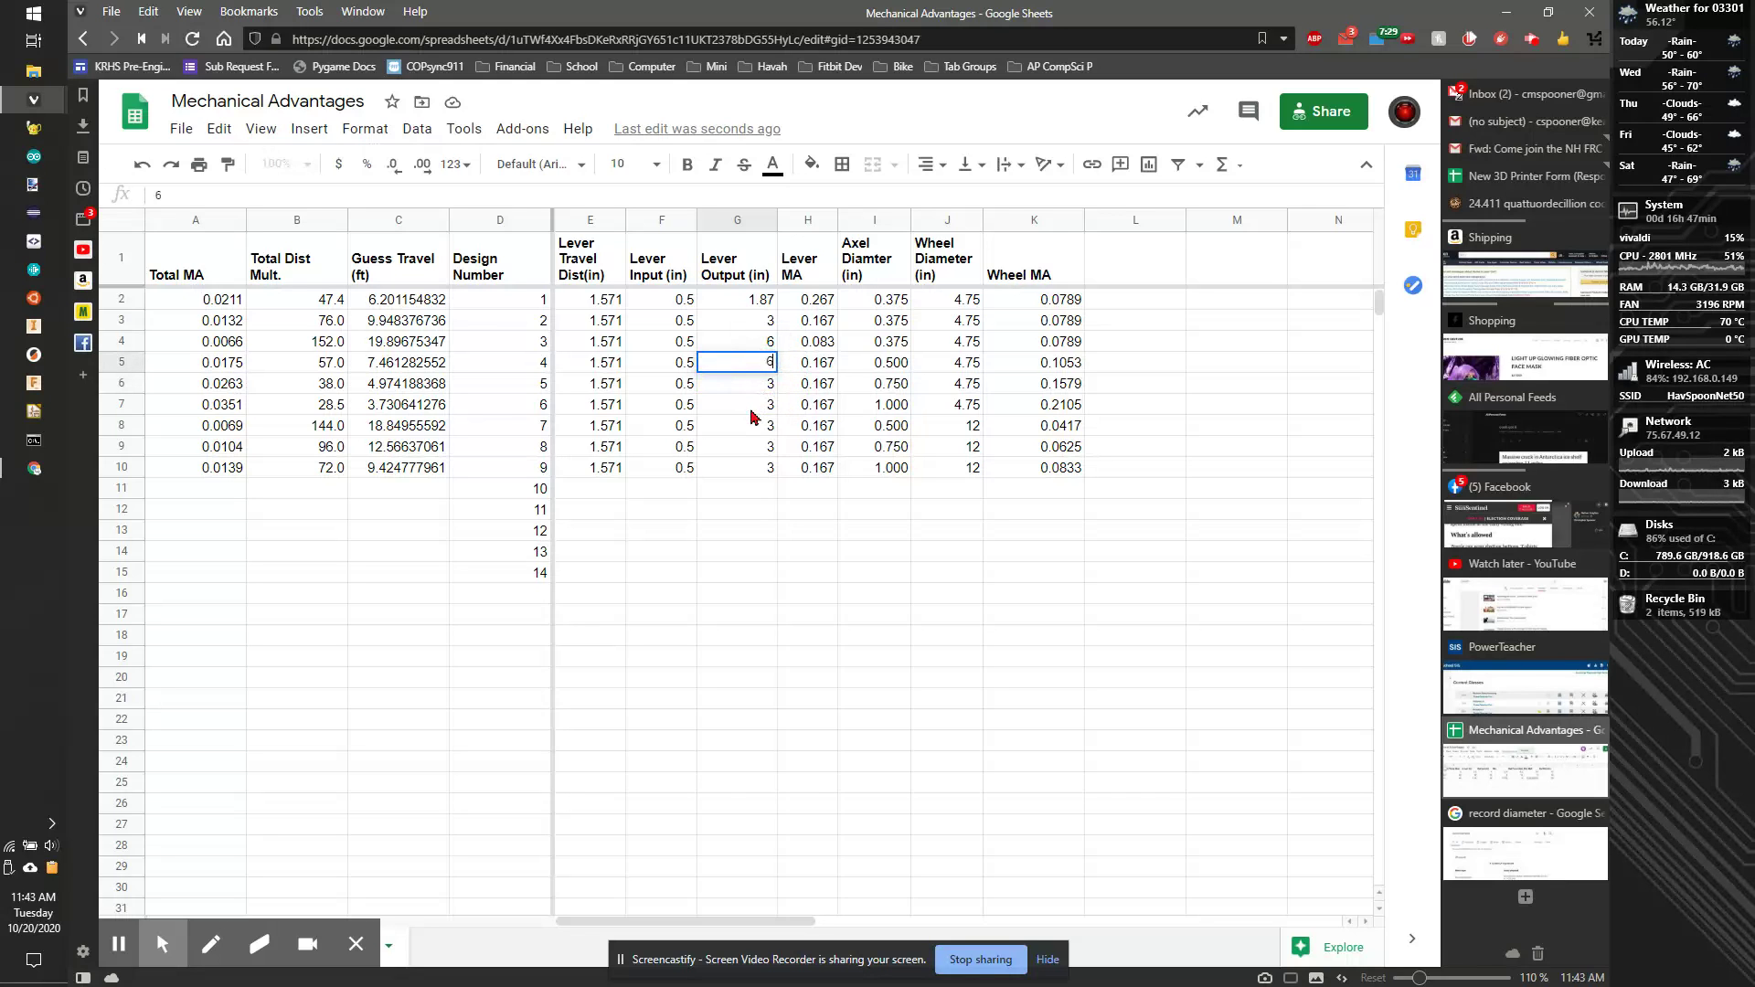
key("Return")
type("6")
key("Return")
type("6")
key("Return")
type("6")
key("Return")
type("6")
key("Return")
type("6")
key("Return")
type("6")
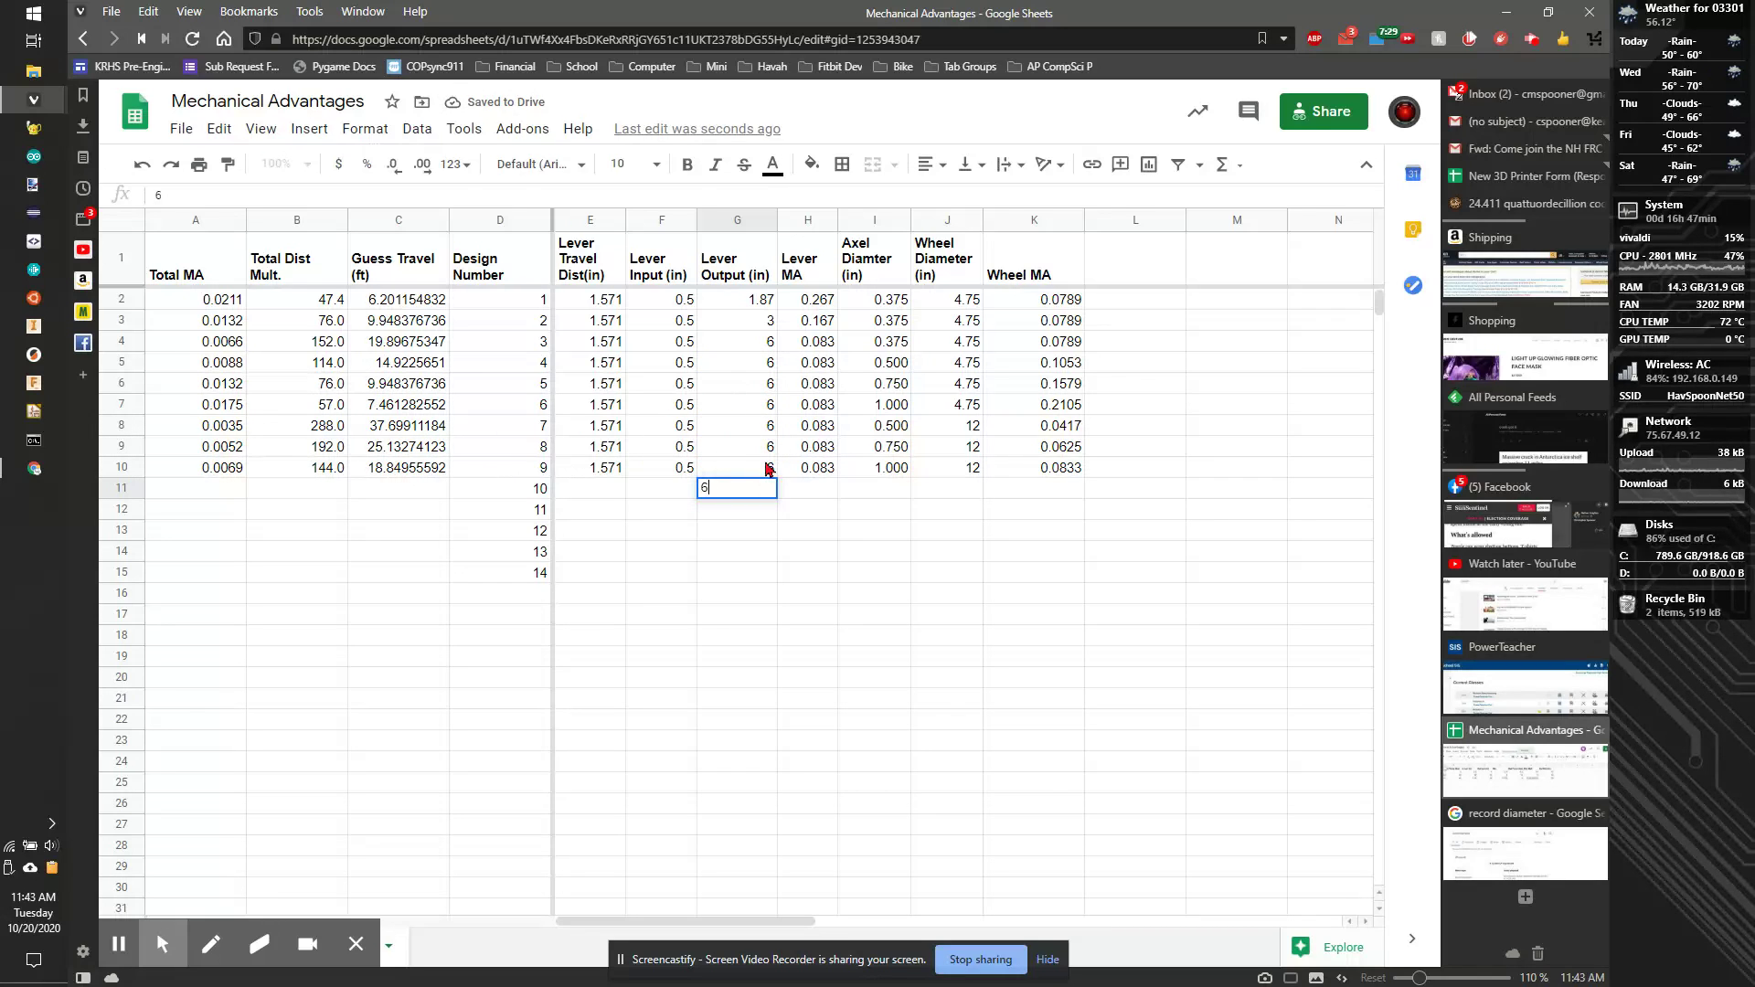
key("BackSpace")
left_click(736, 406)
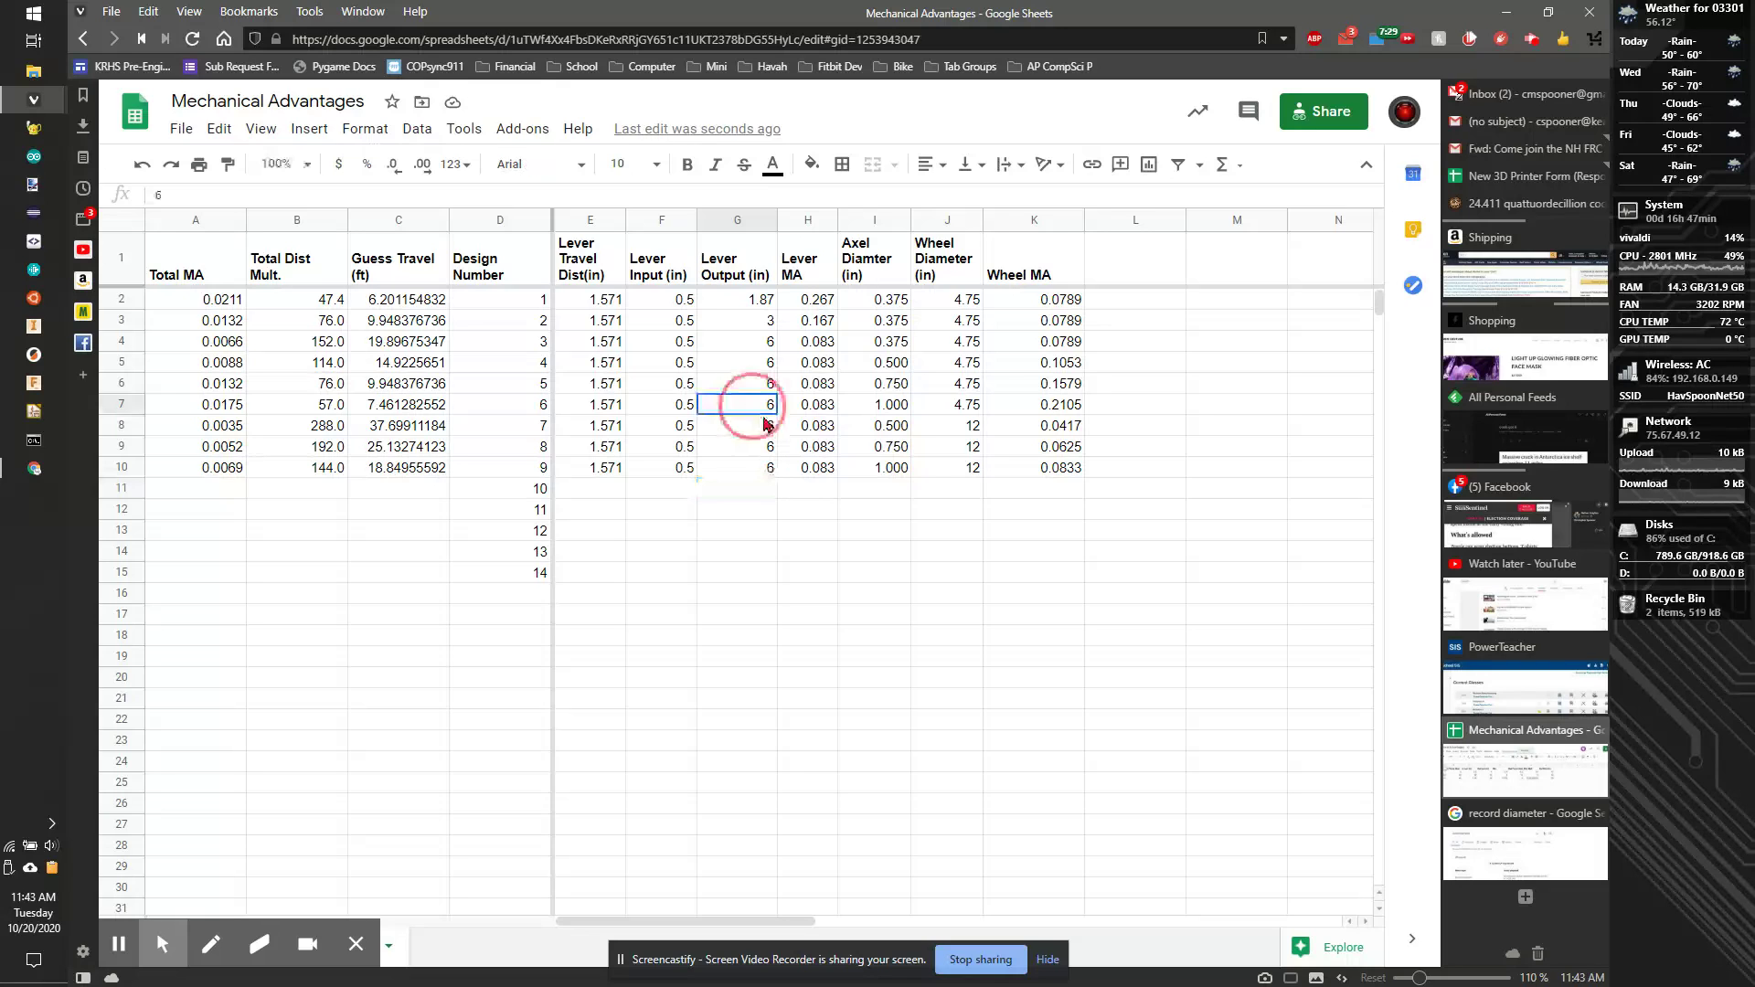
Undo the latest Lever Output (in) changes back through design 5 and redo them.
key("ctrl+z")
key("ctrl+z")
key("ctrl+z")
key("ctrl+z")
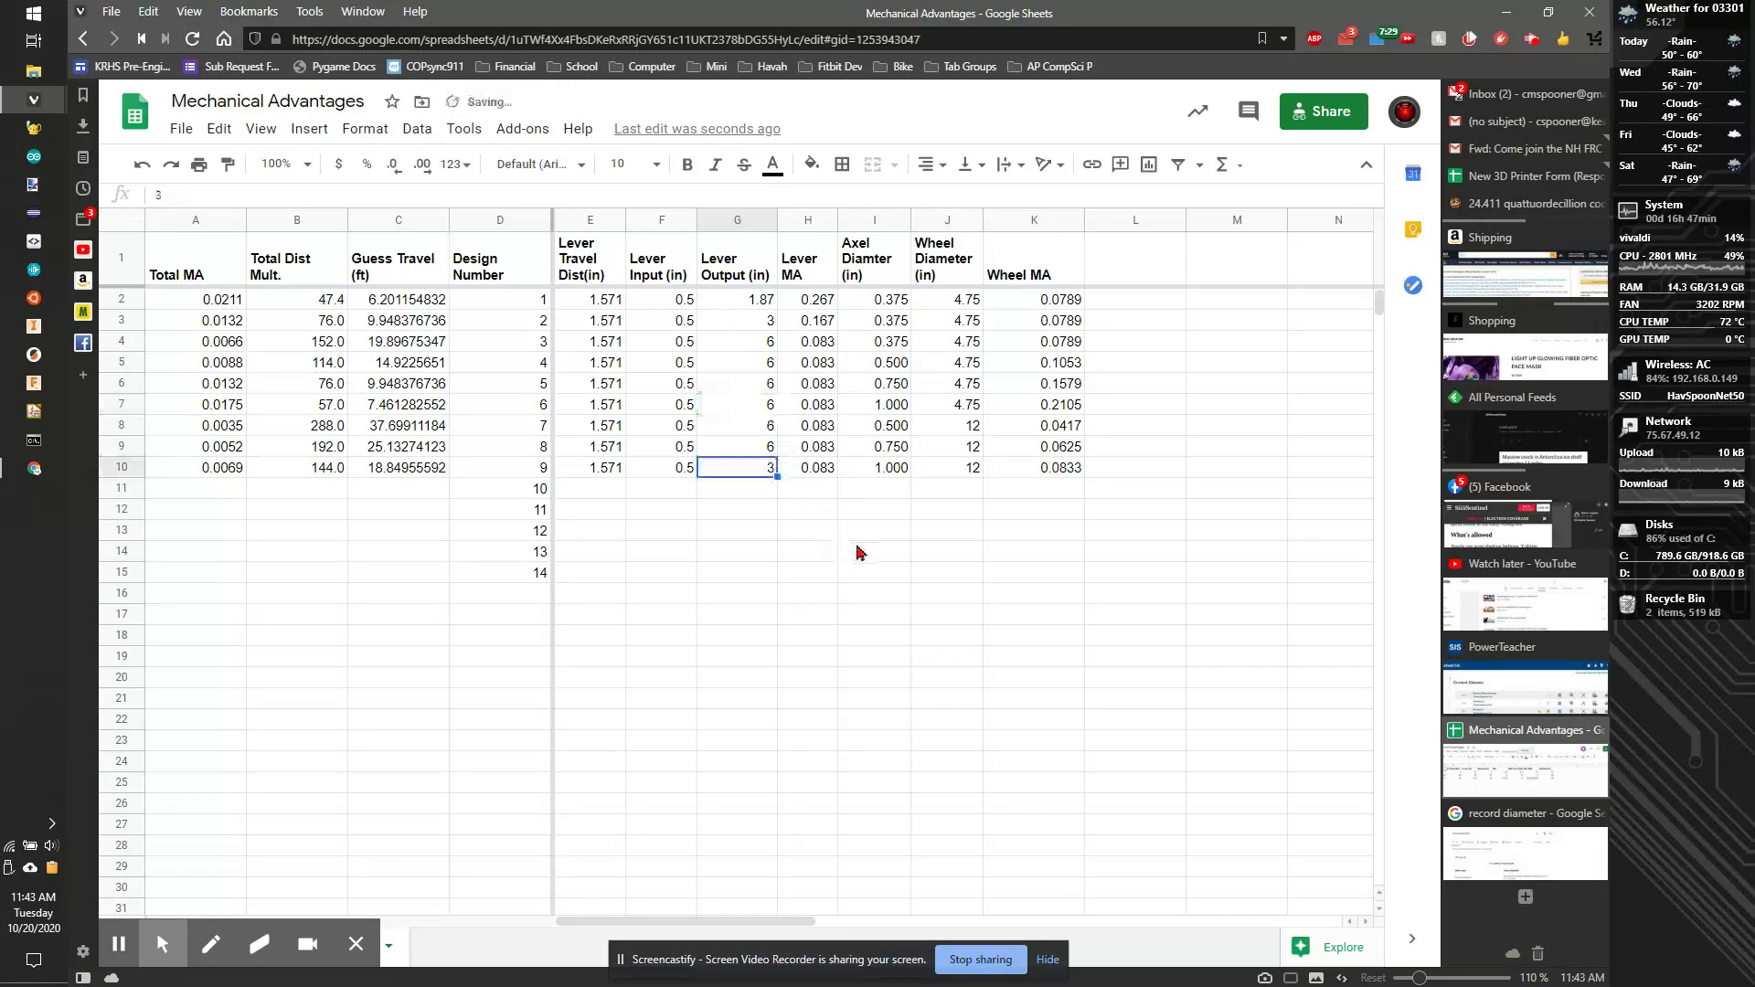
key("ctrl+z")
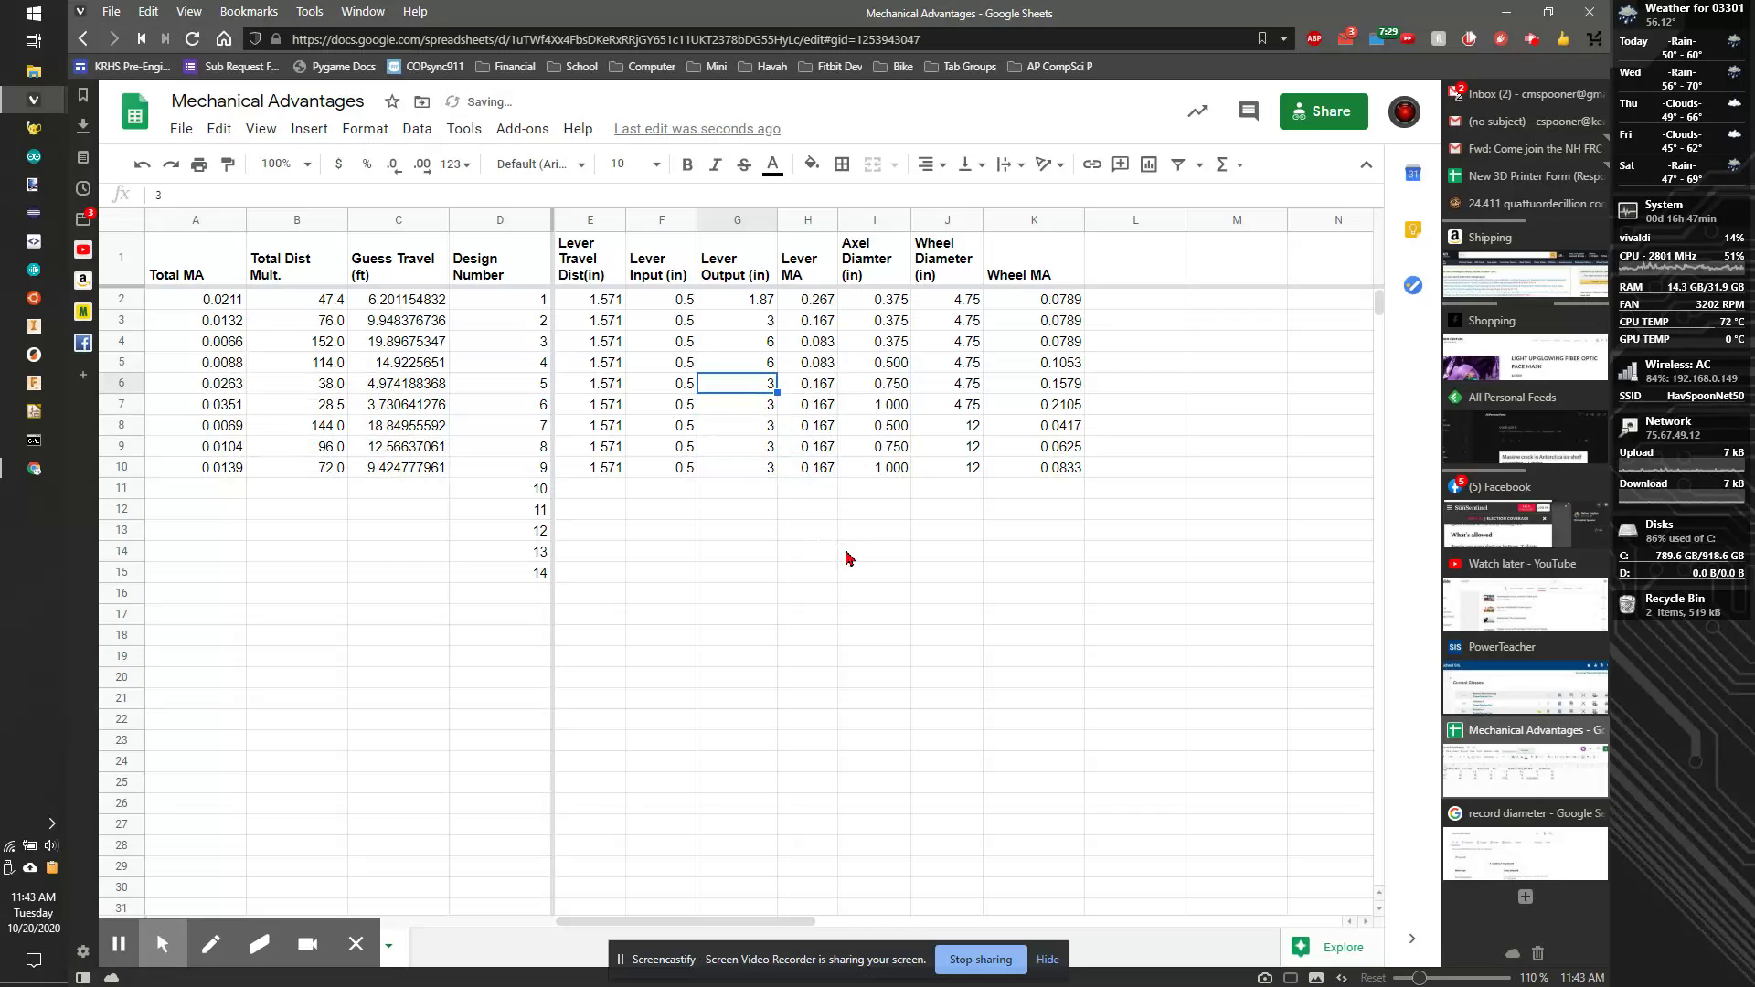
key("ctrl+y")
key("ctrl+y")
key("ctrl+y")
key("ctrl+y")
key("ctrl+y")
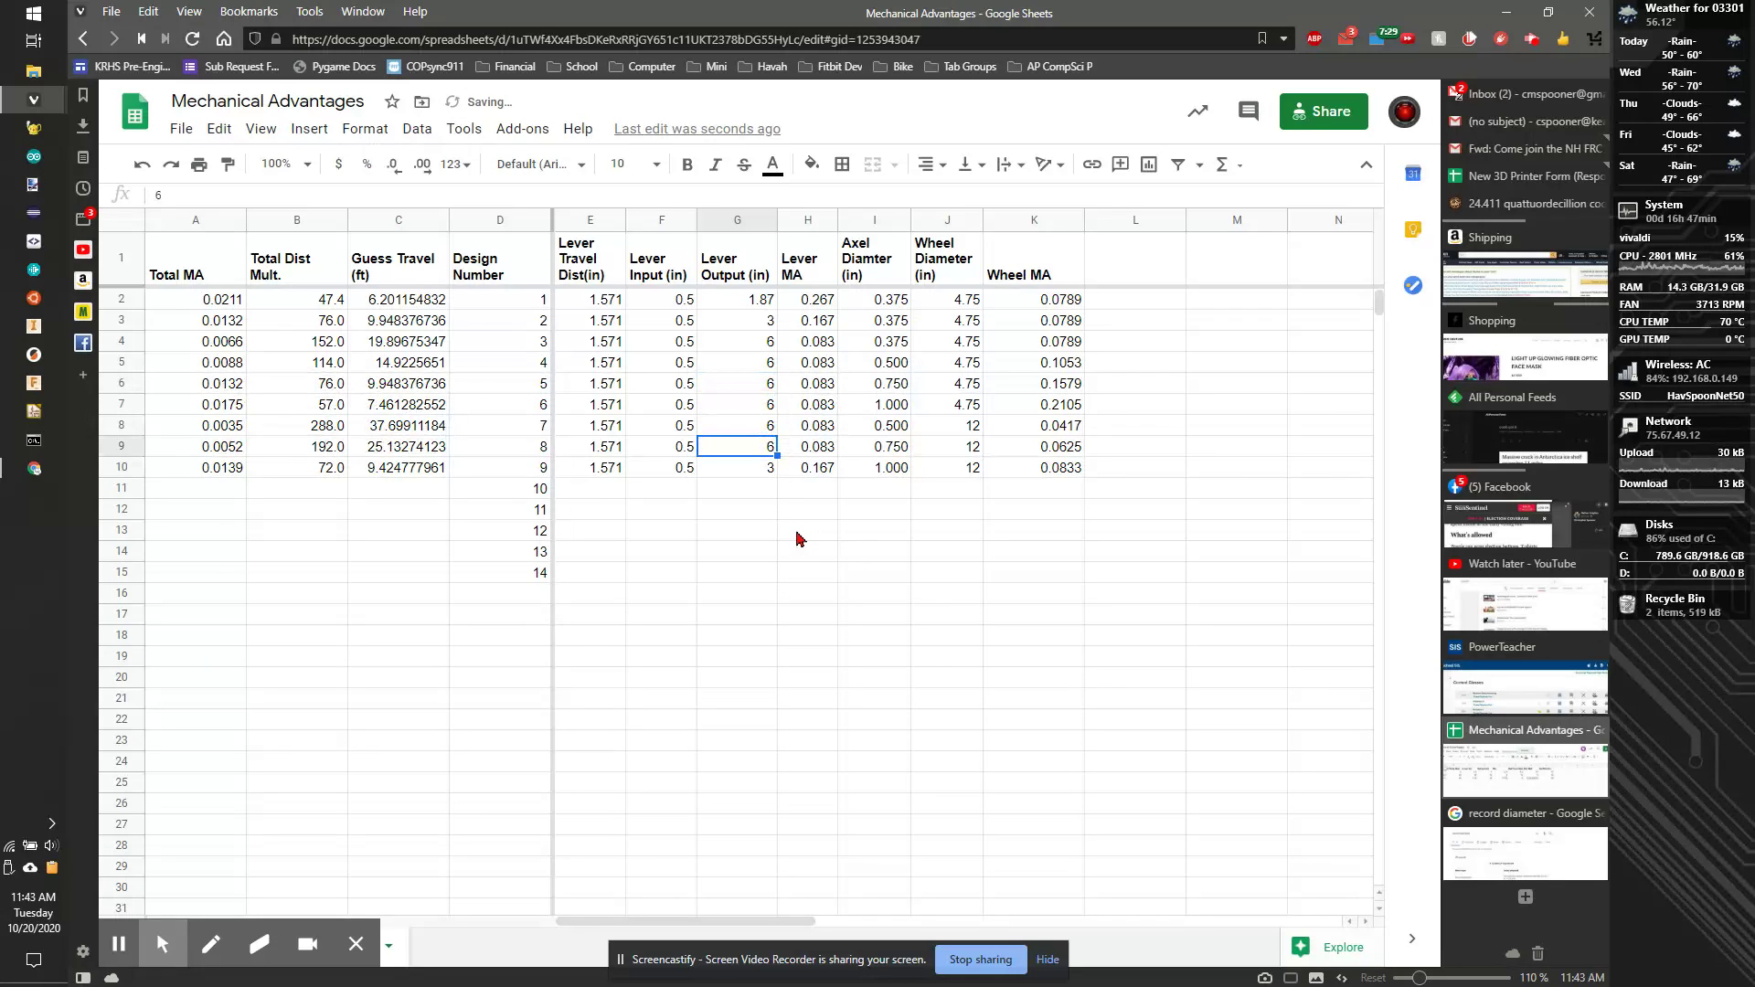
Insert a row above design 7 in row 8 and fill it with that design's values and formulas.
left_click(596, 424)
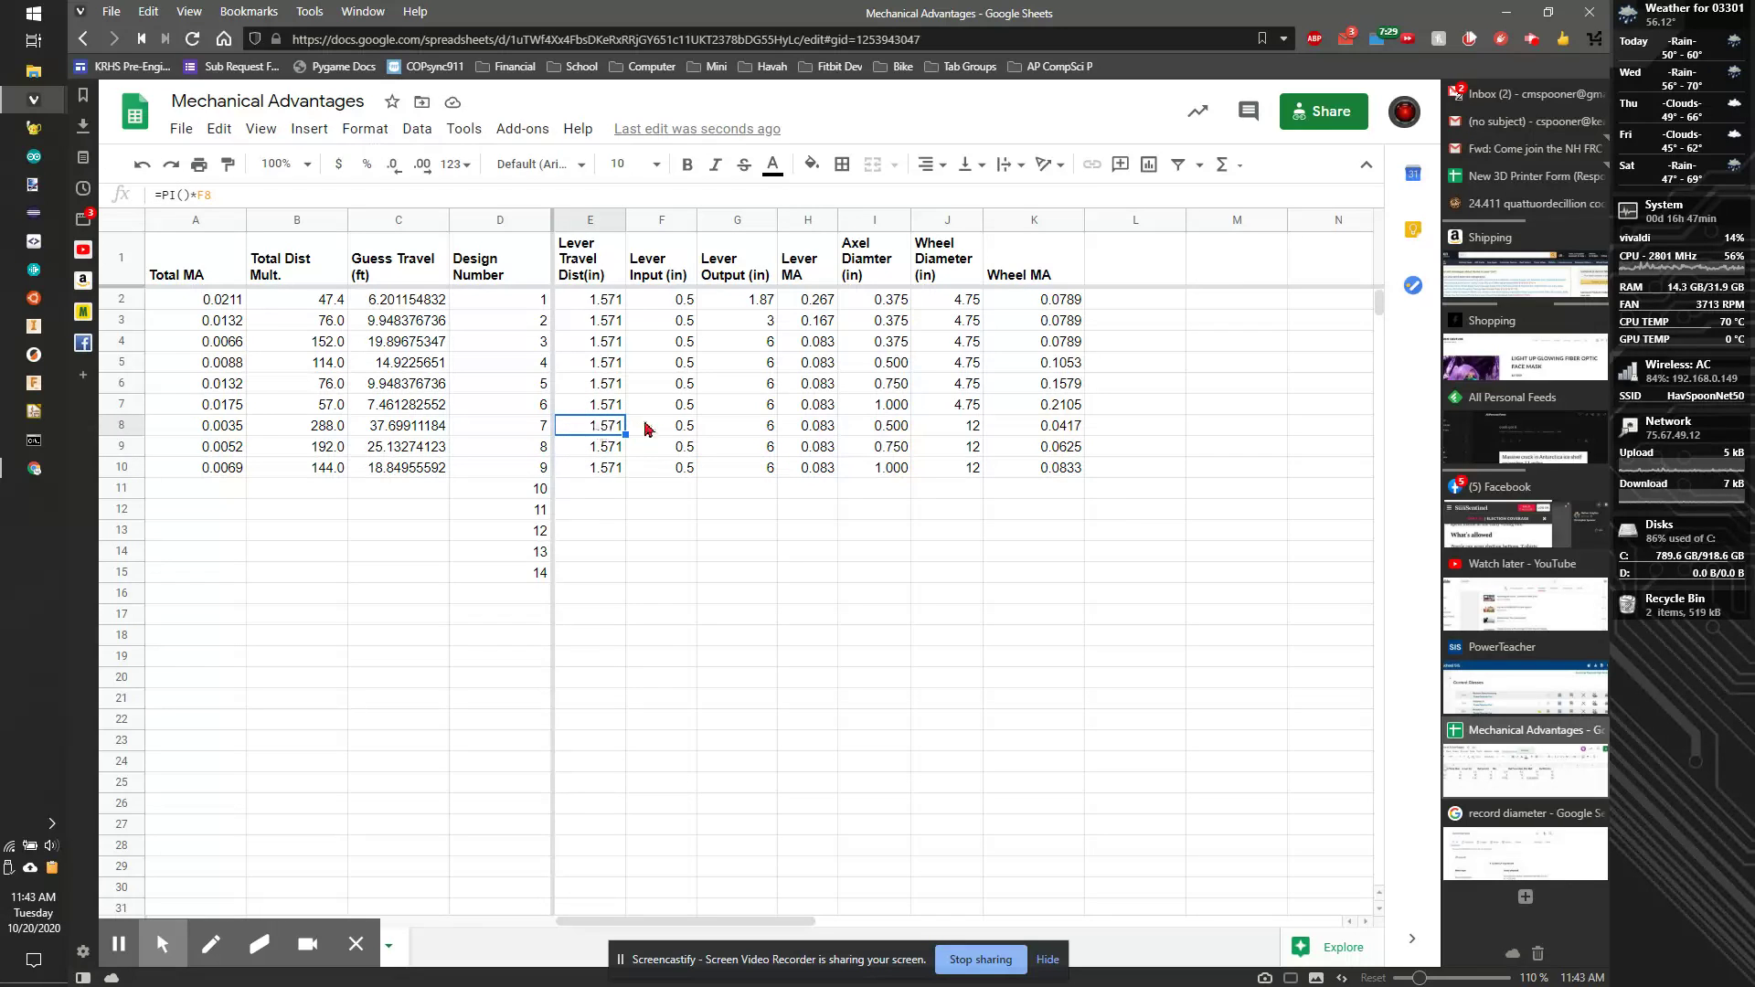
left_click(731, 426)
left_click(928, 432)
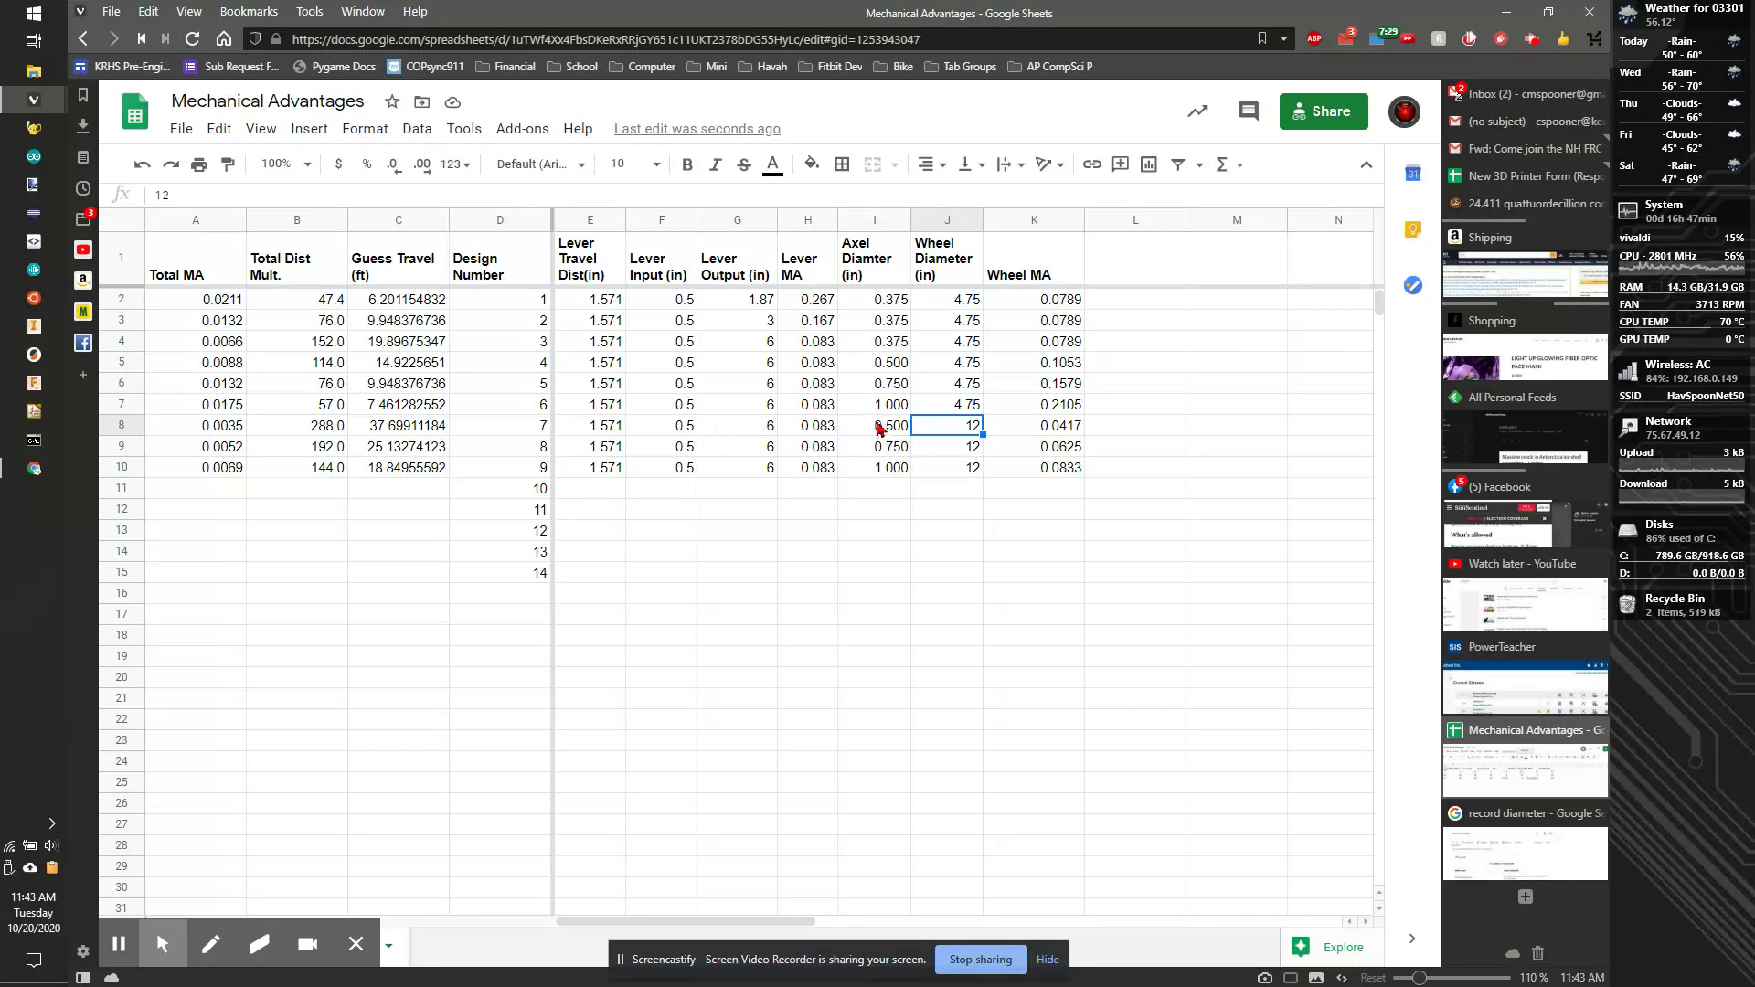
left_click(888, 428)
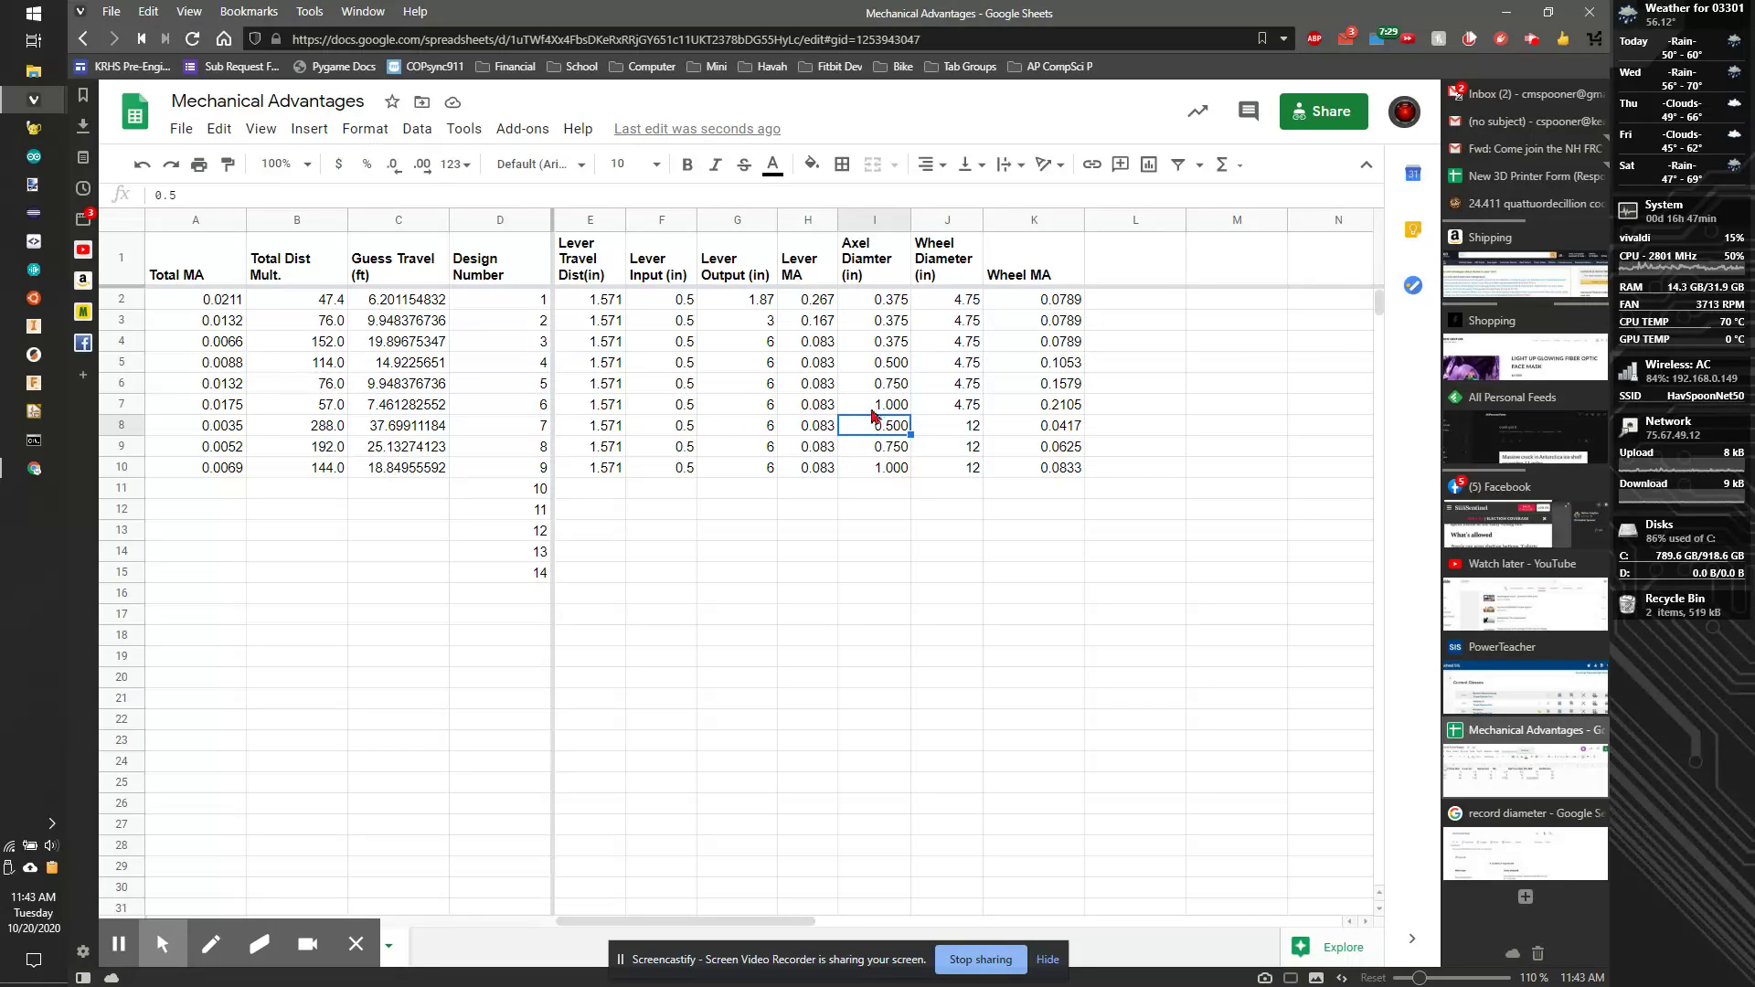
left_click(121, 424)
right_click(121, 424)
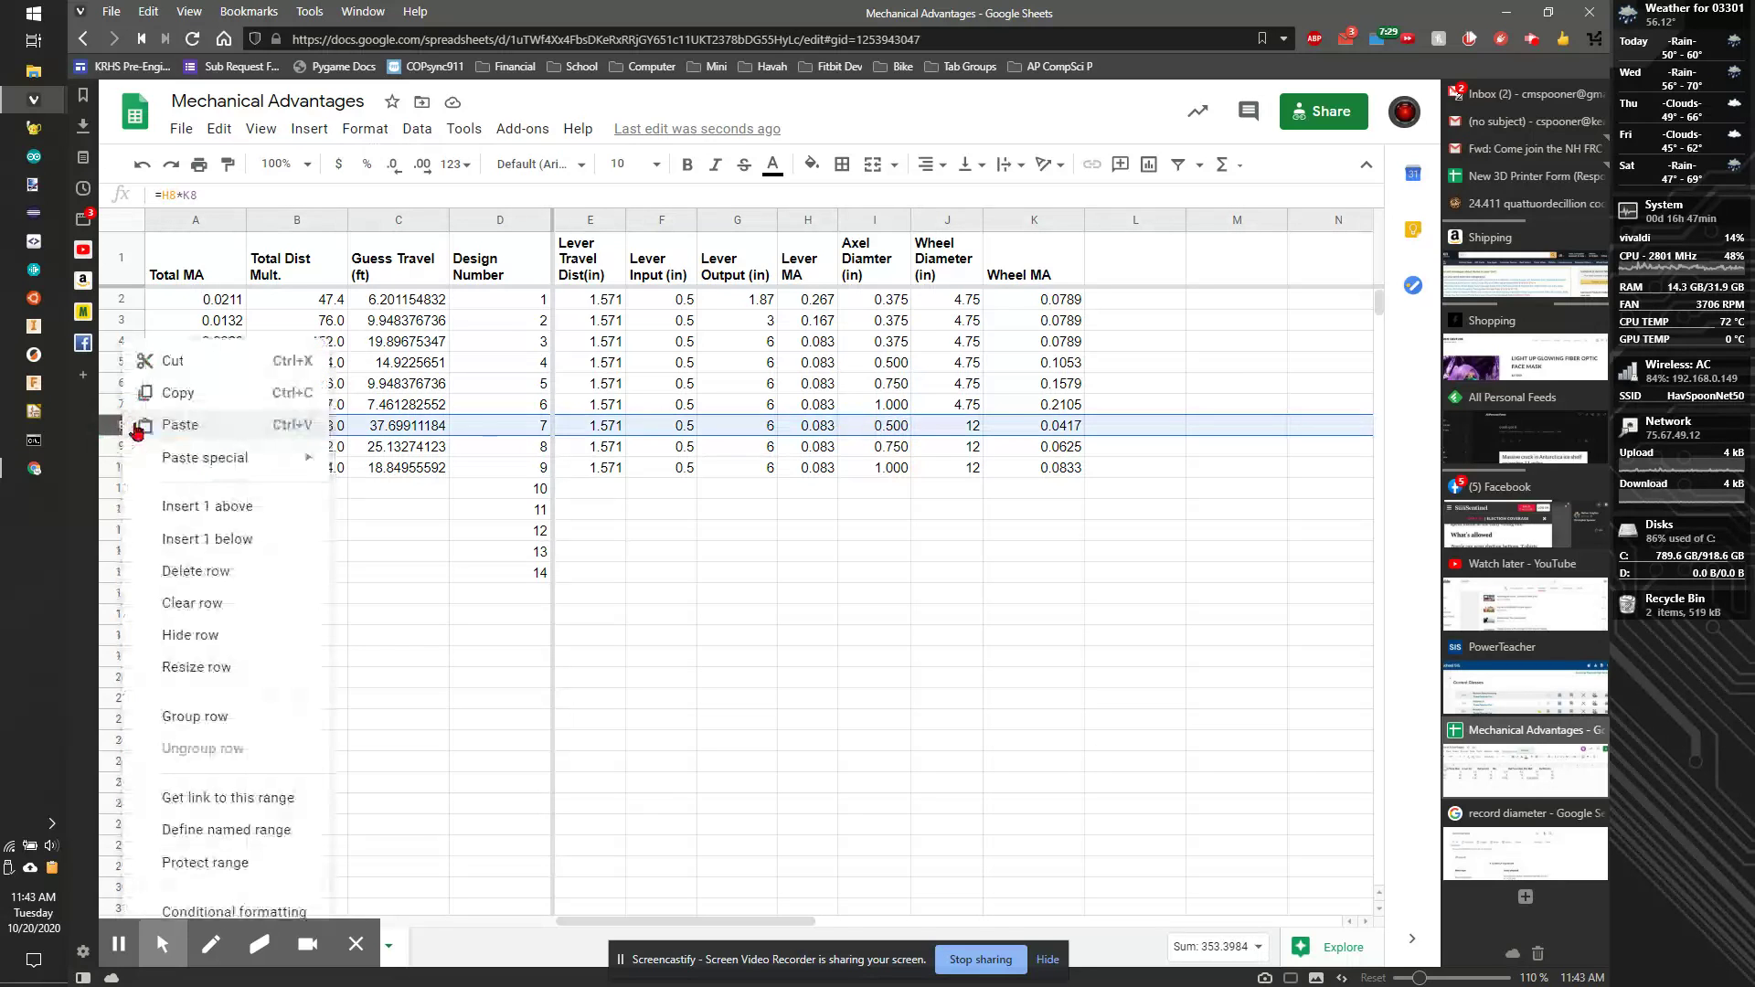
left_click(195, 502)
left_click_drag(589, 450, 941, 423)
left_click_drag(209, 447, 1085, 428)
Set the Axel Diamter (in) of the new design in row 8 to .375.
left_click(896, 430)
type(".375")
key("Return")
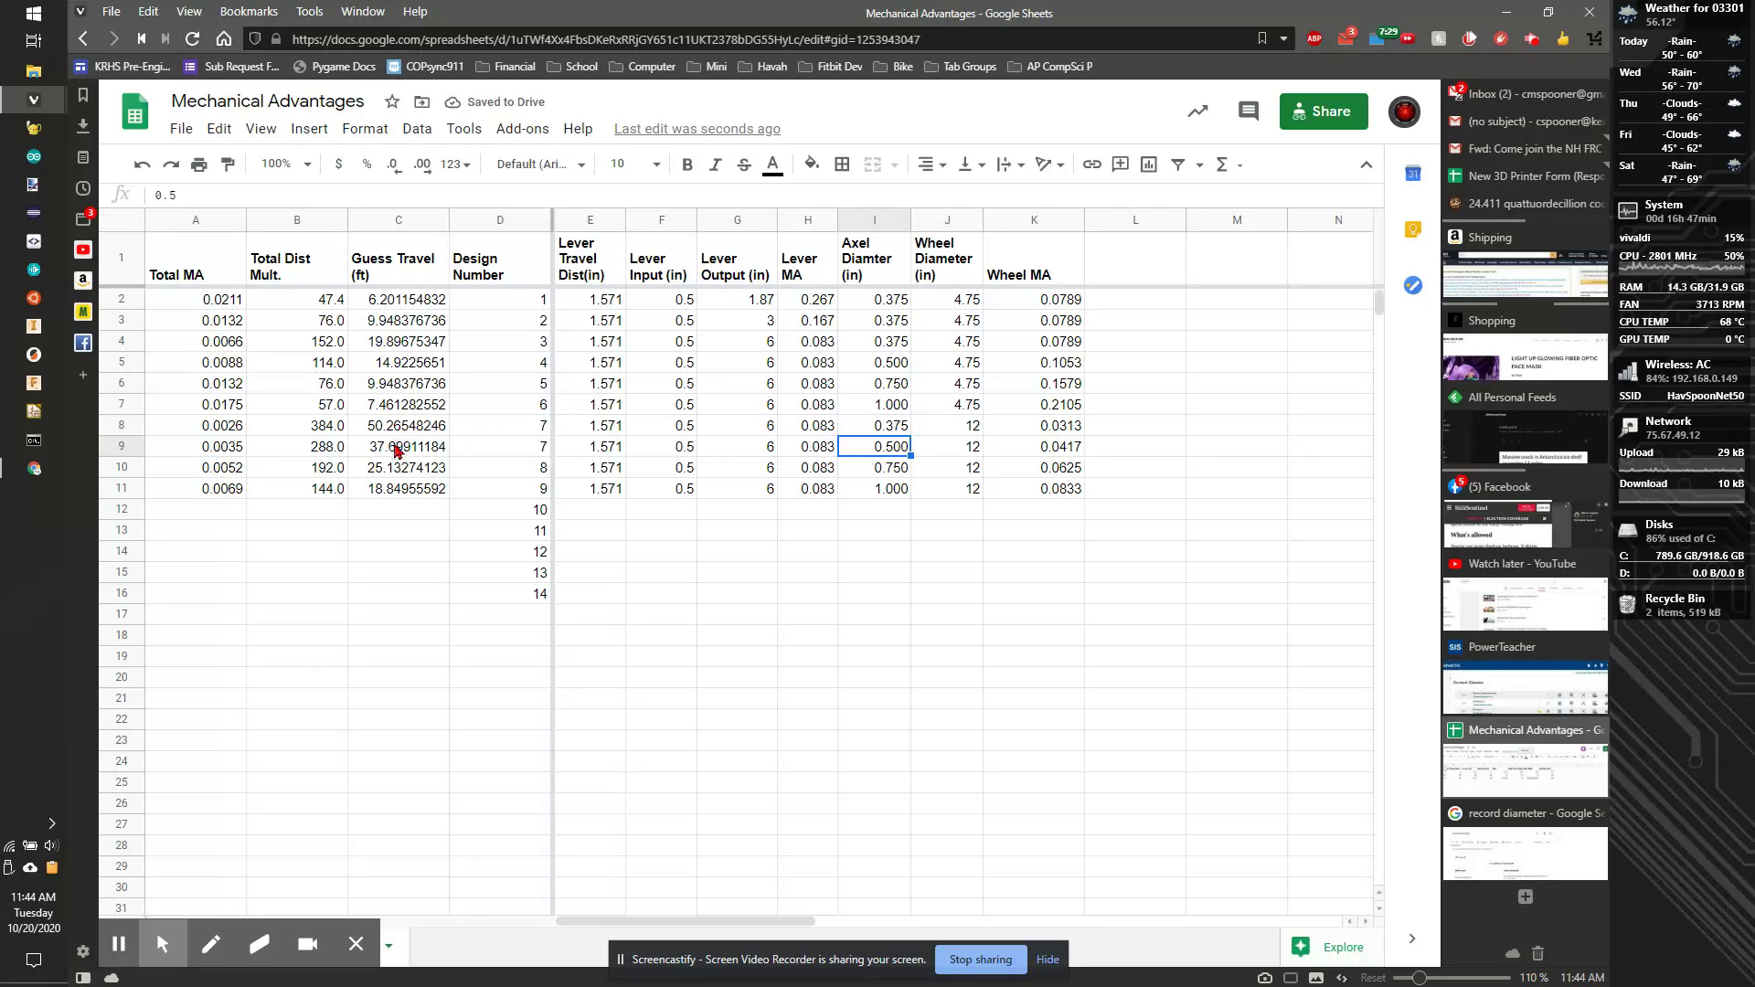
Format the Guess Travel (ft) column to show whole numbers with no decimal places.
left_click(409, 221)
left_click(402, 173)
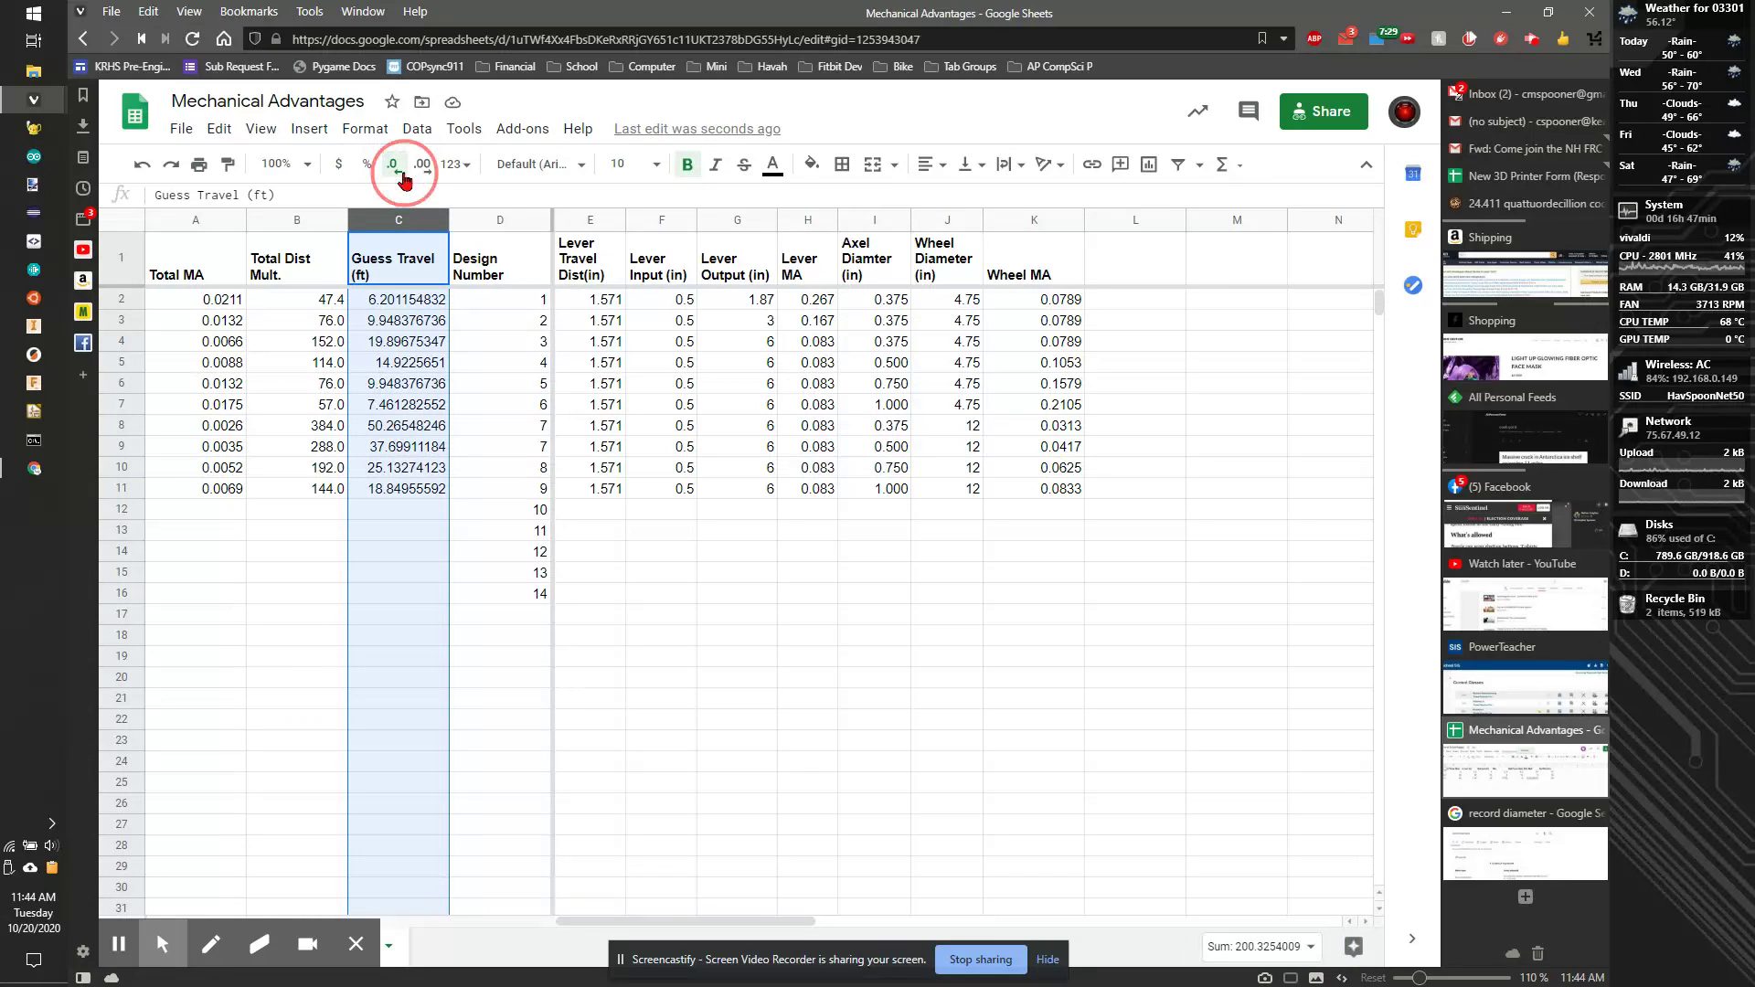
left_click(394, 166)
left_click(394, 167)
left_click(394, 167)
left_click(394, 166)
left_click(394, 167)
left_click(394, 166)
left_click(402, 174)
left_click(403, 174)
left_click(402, 174)
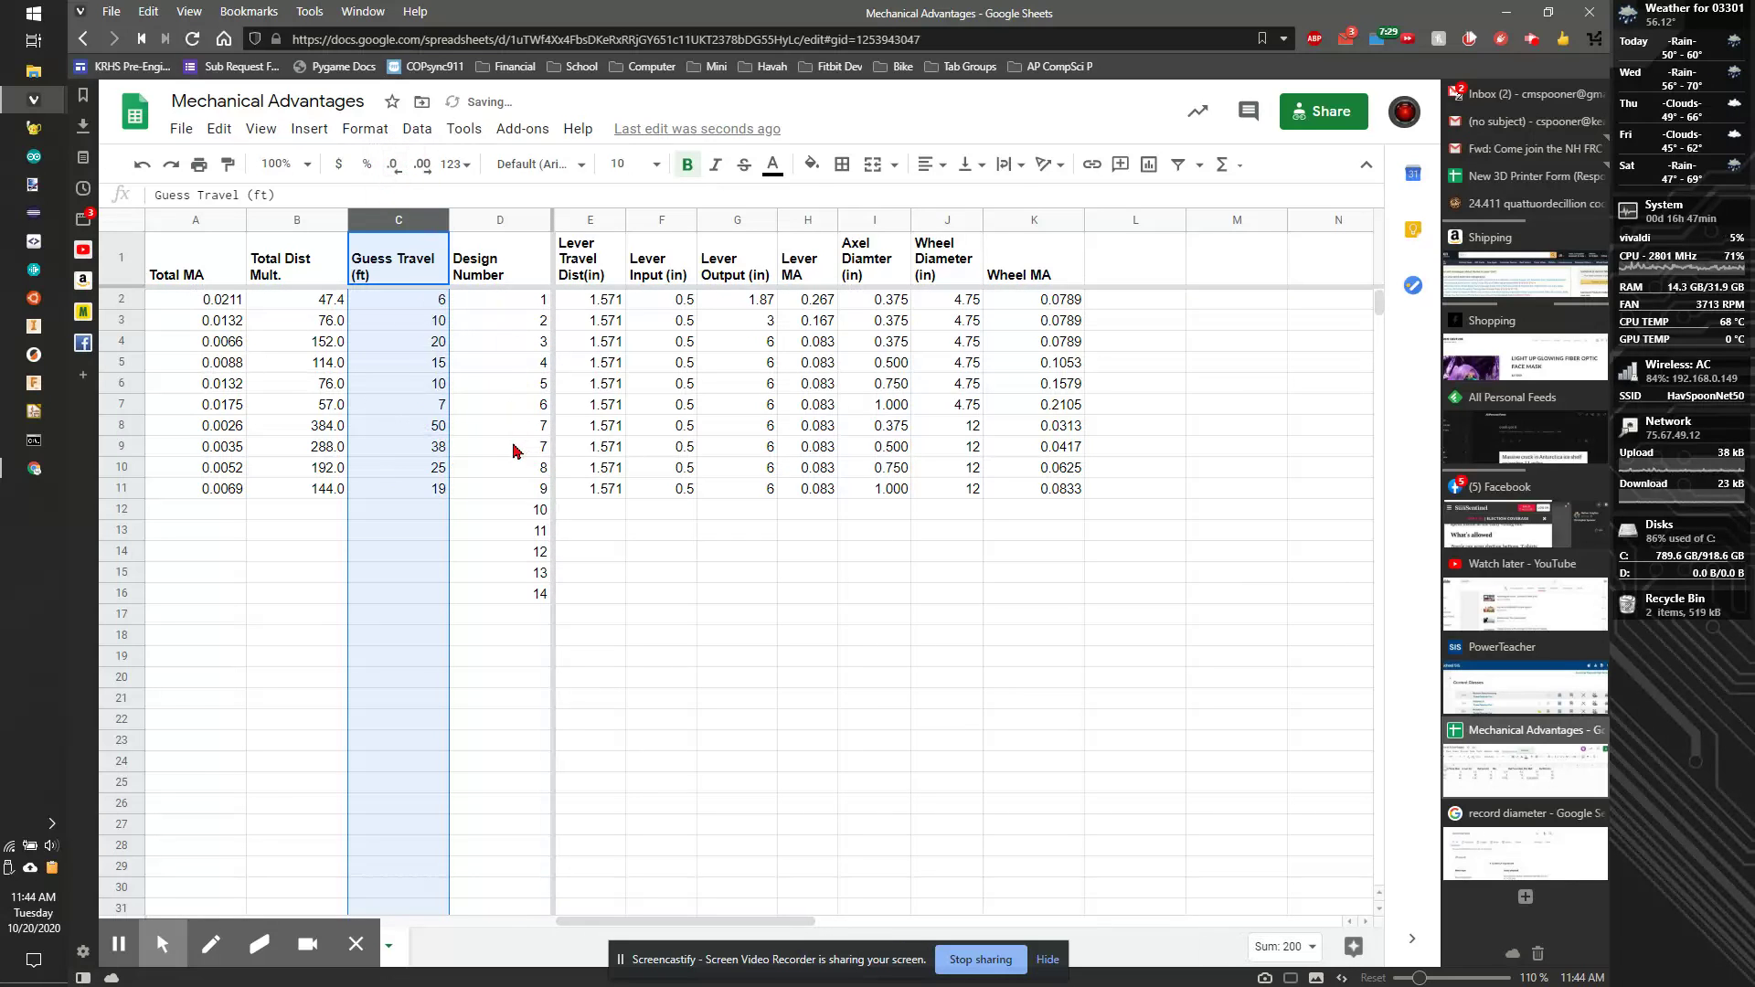
Review the guess travel of the first two 12-inch wheel designs, the axle and wheel headings, and the first design's Total MA formula.
left_click(582, 425)
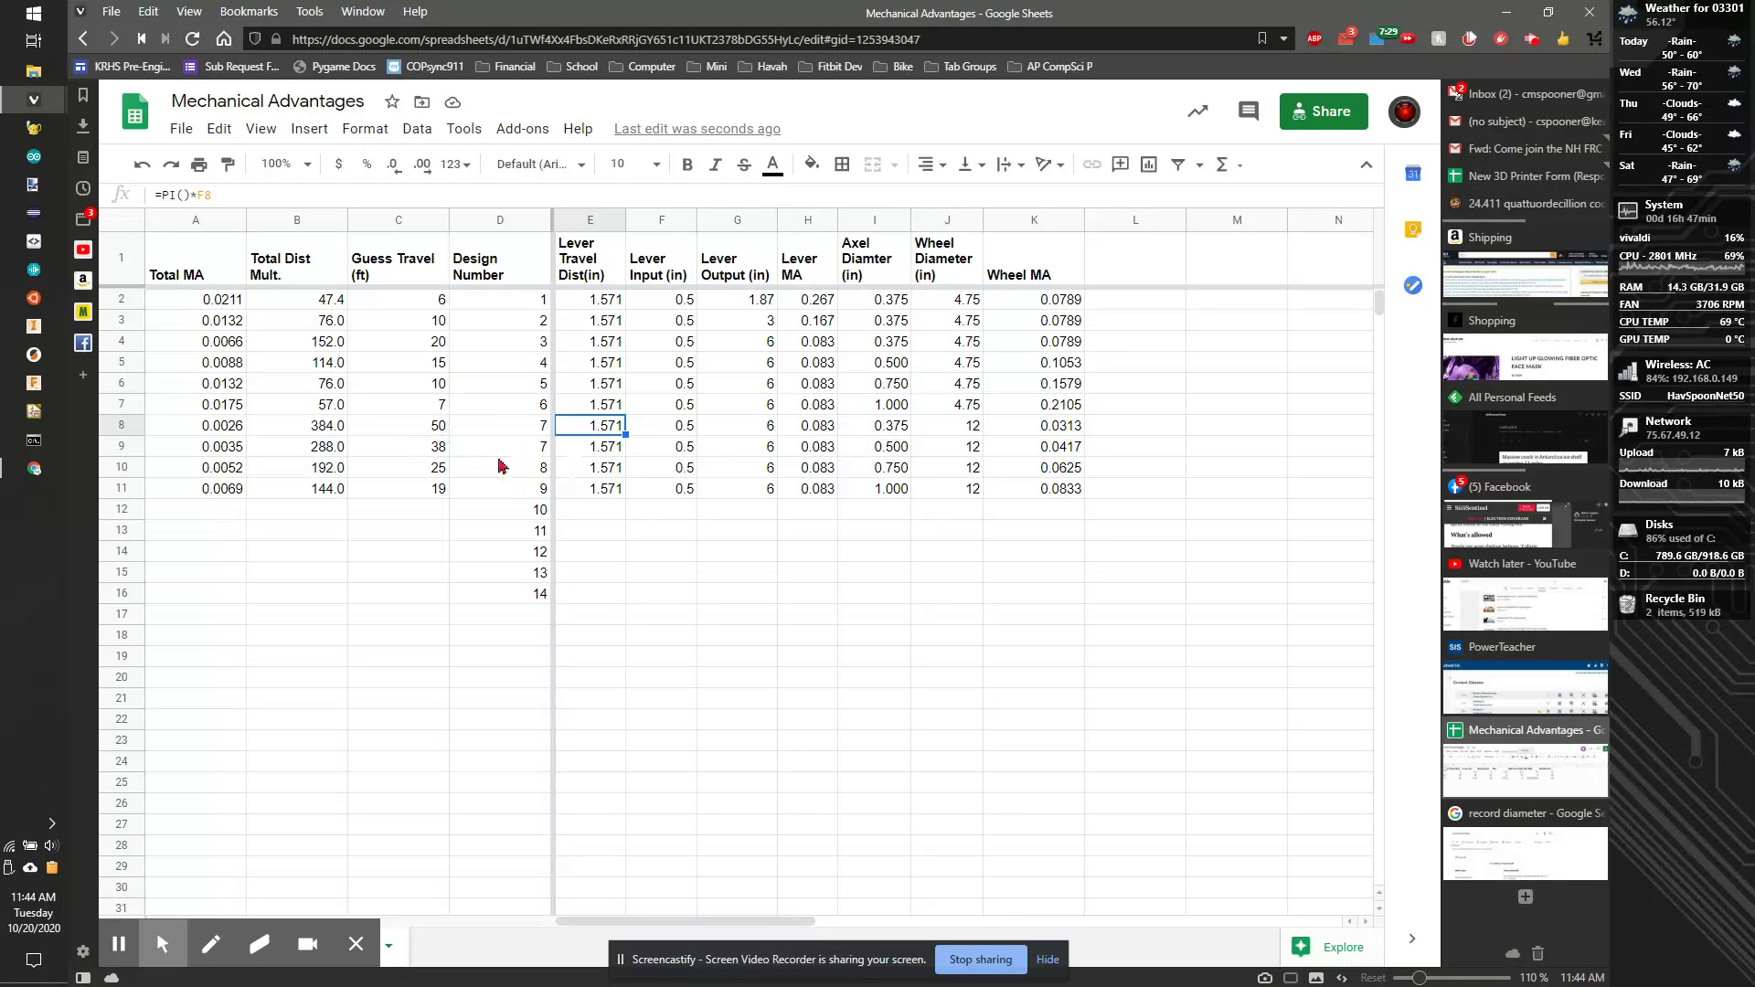
left_click(444, 432)
left_click_drag(448, 444, 450, 448)
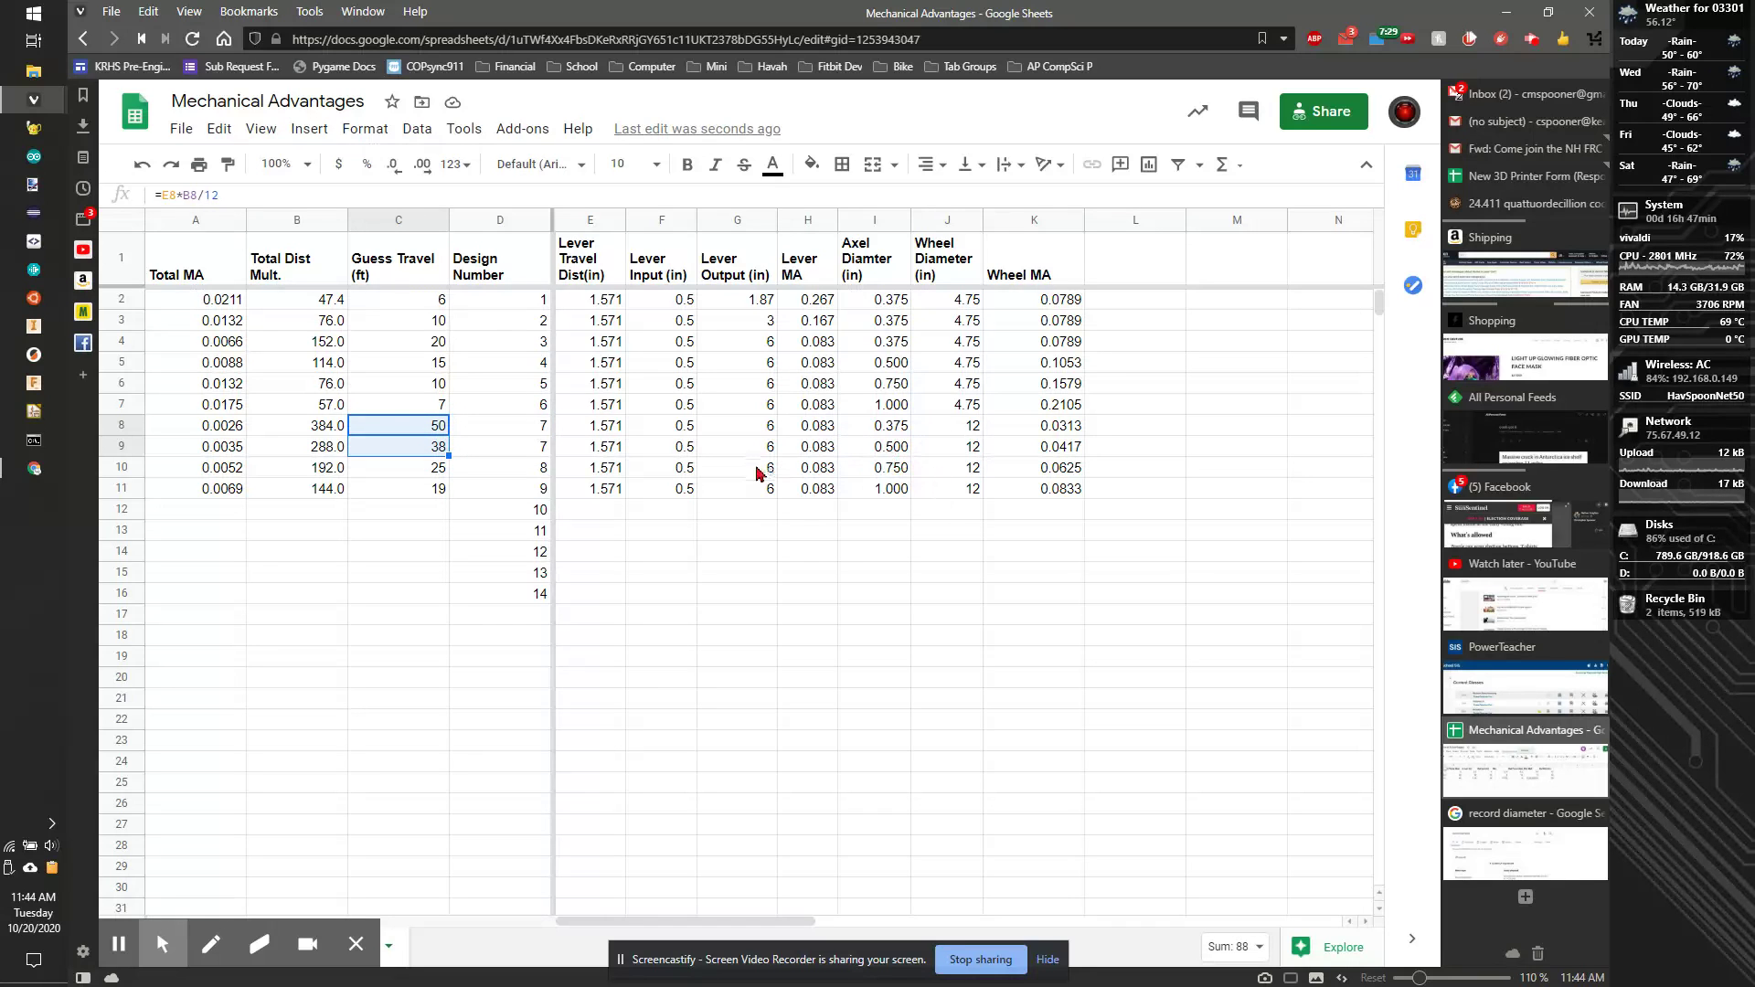
left_click_drag(791, 551, 786, 536)
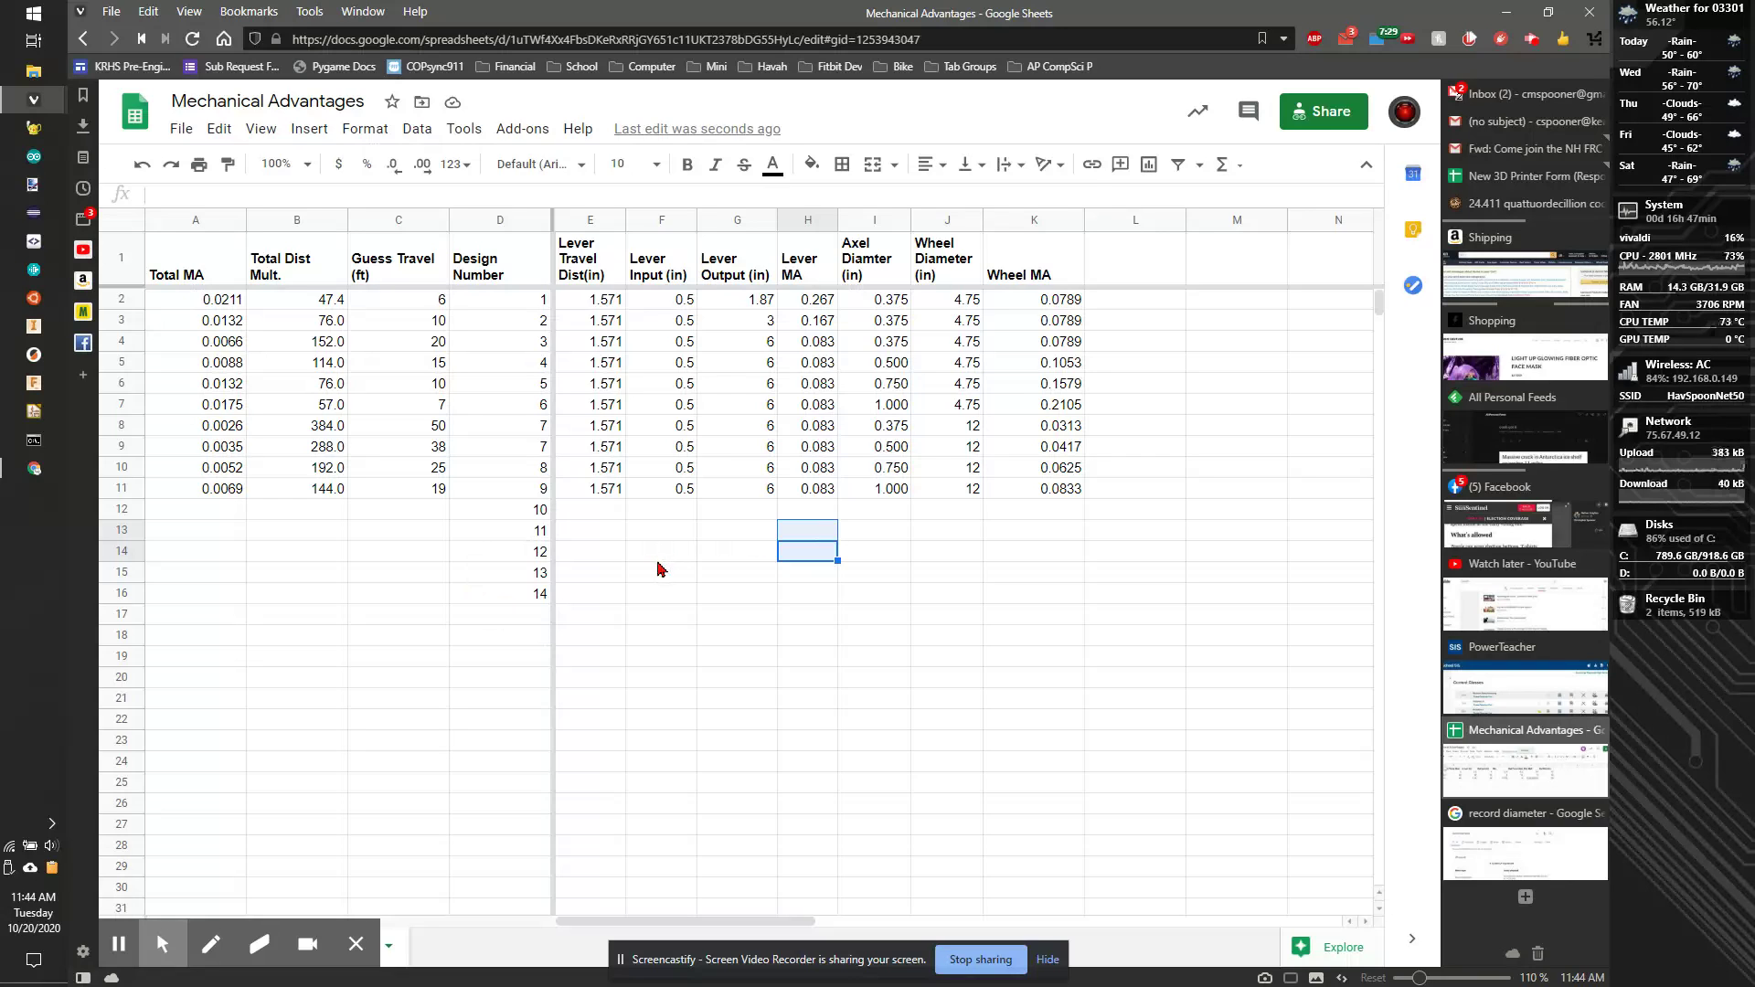
left_click_drag(868, 270, 1025, 284)
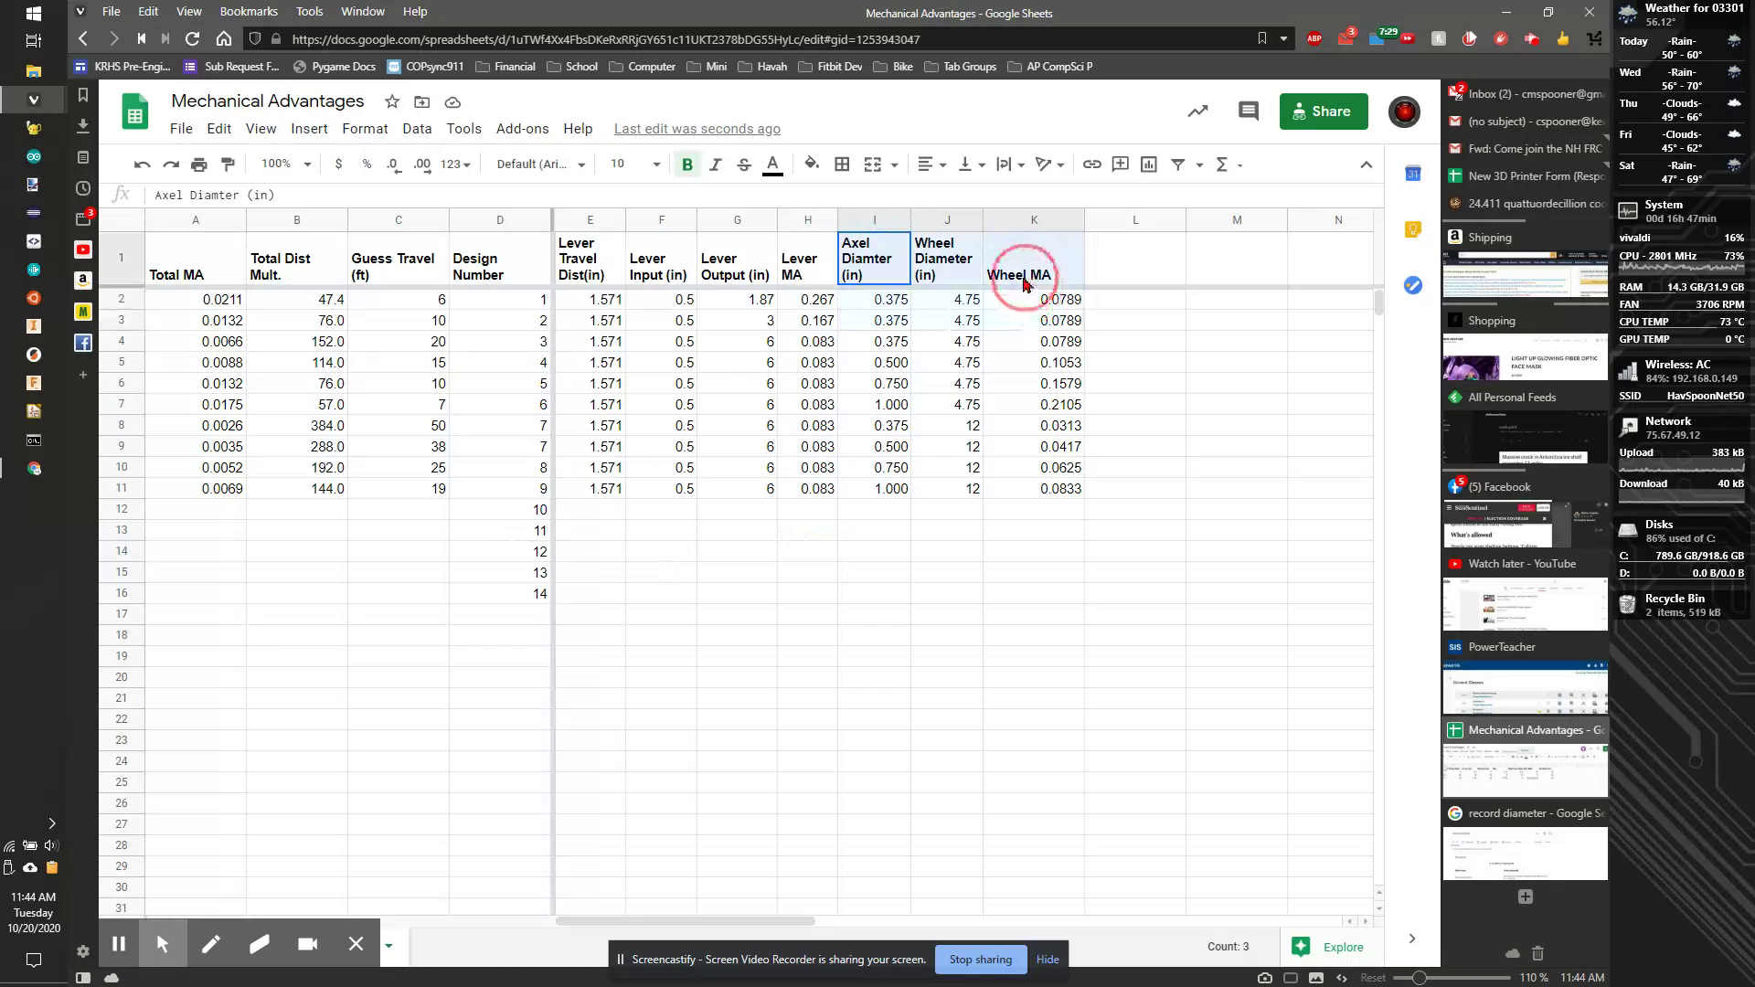
left_click(1123, 274)
left_click_drag(1327, 318, 1330, 331)
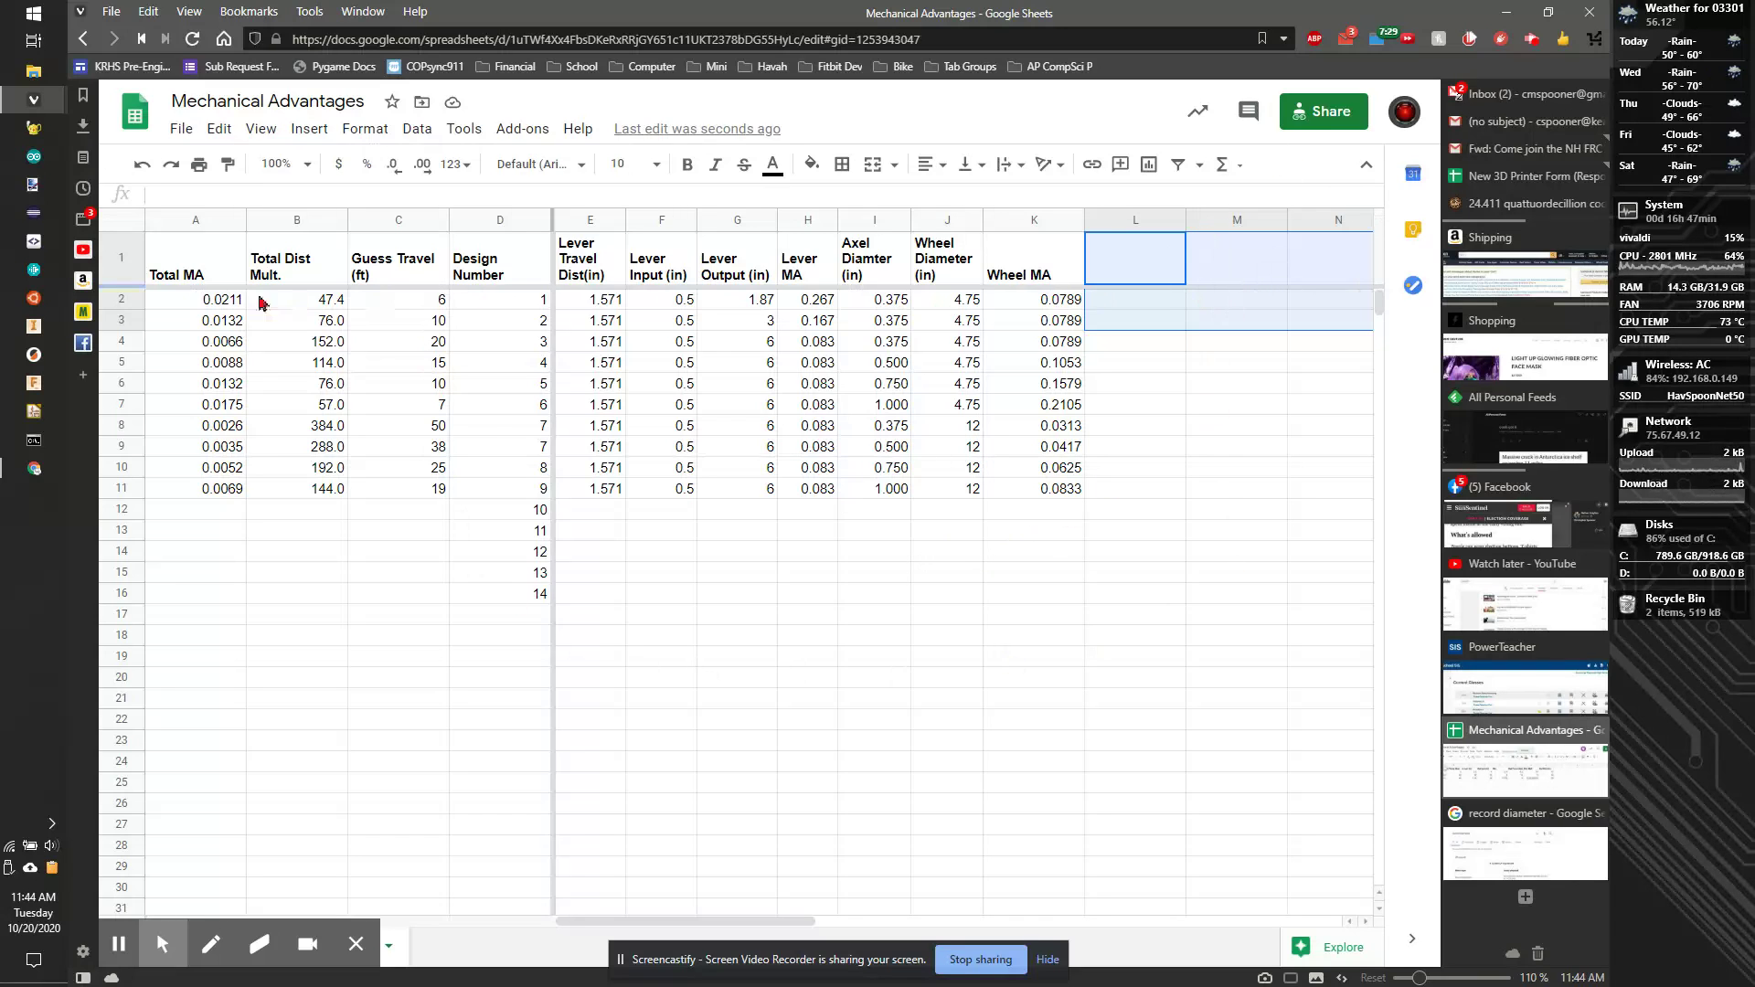
left_click(198, 271)
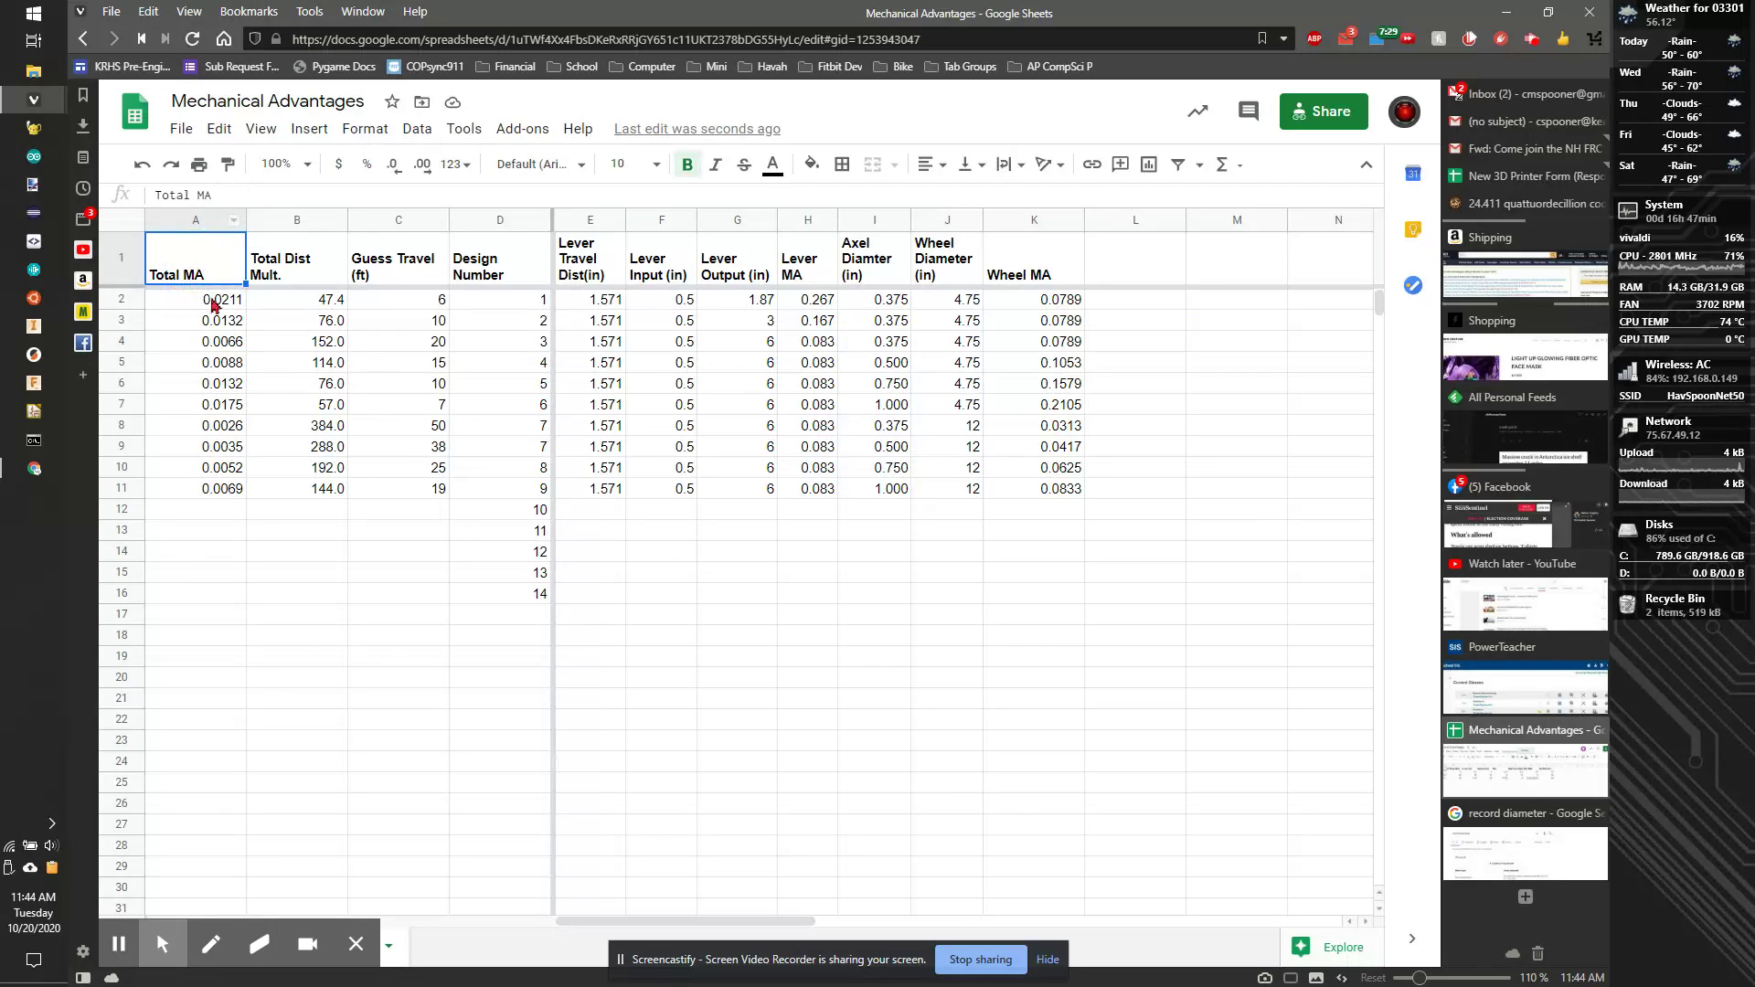
left_click(212, 305)
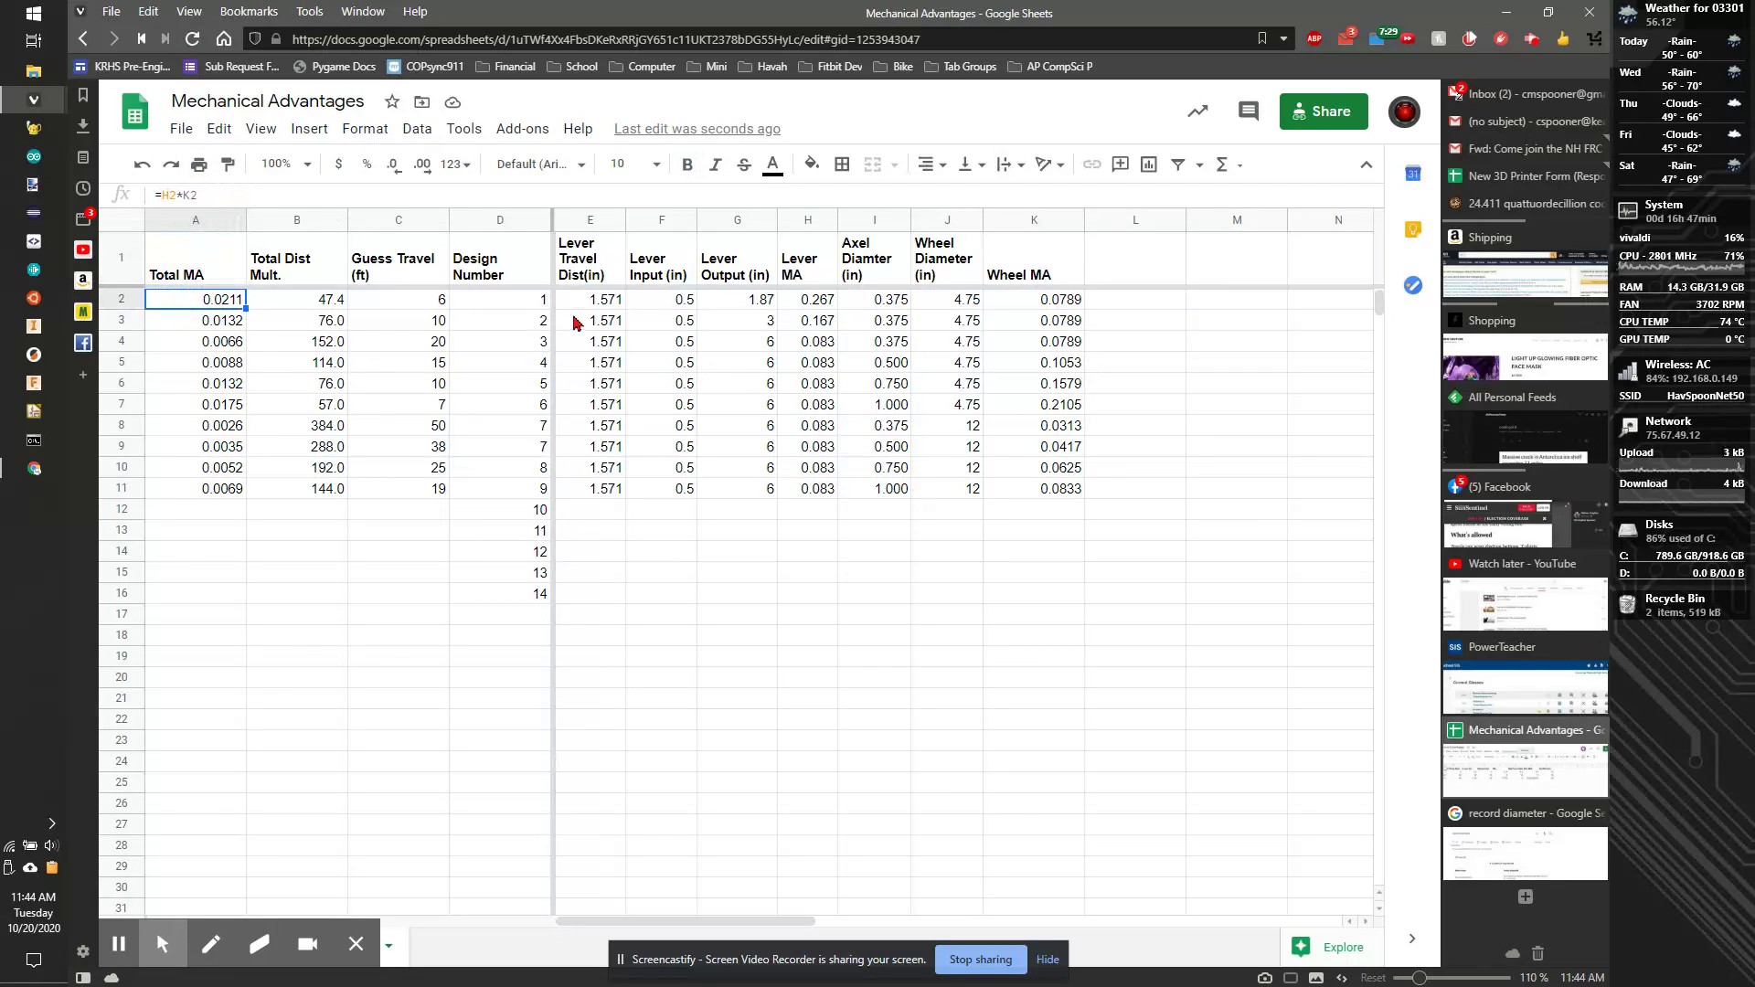